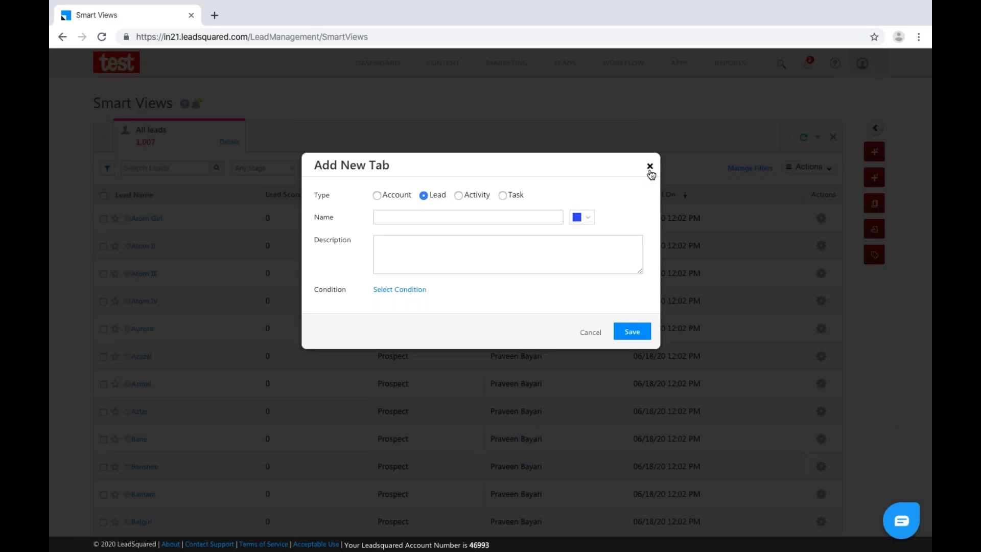
Discard the unfinished tab, reload Smart Views with All leads (1,007), and begin a new tab.
{"action": "mouse_move", "coordinate": [570, 65]}
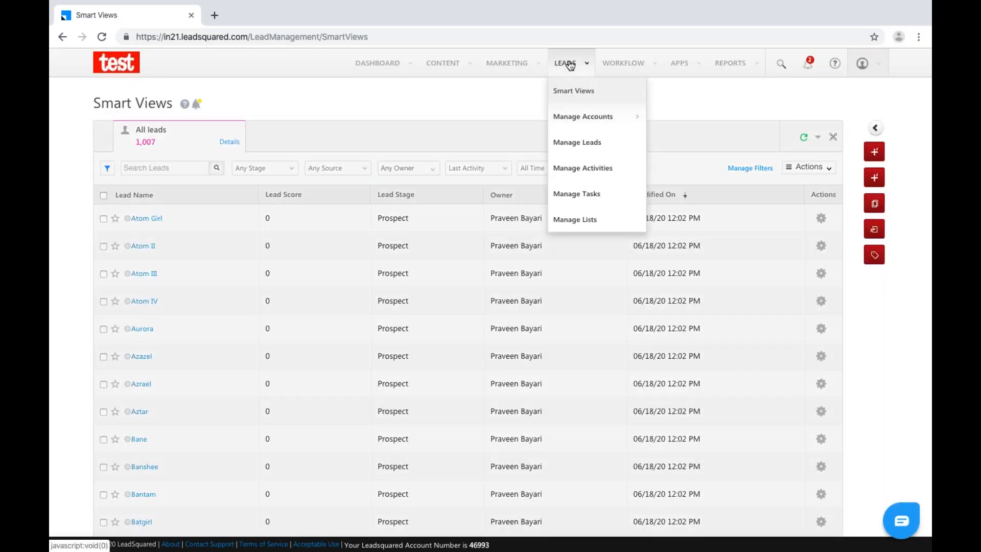
{"action": "left_click", "coordinate": [587, 96]}
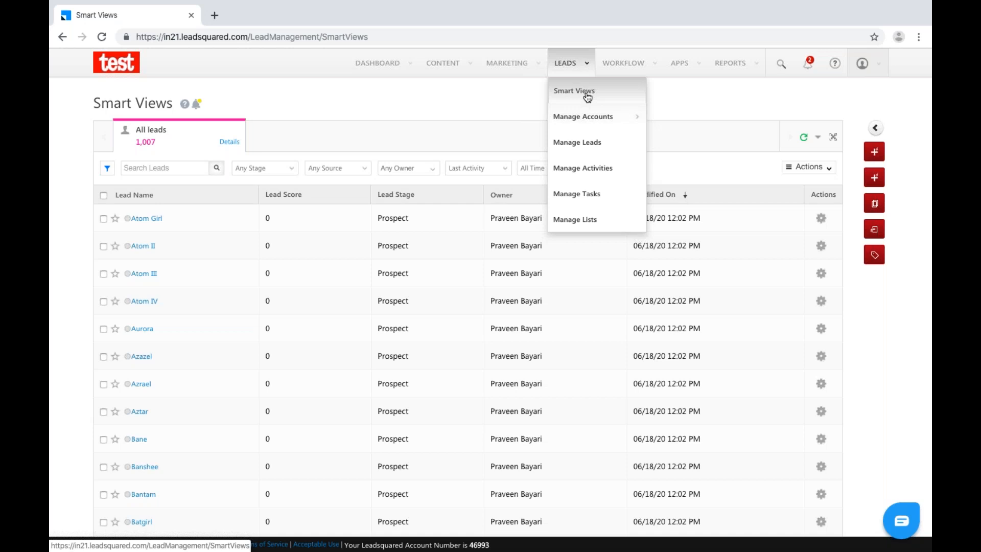
{"action": "left_click", "coordinate": [588, 97]}
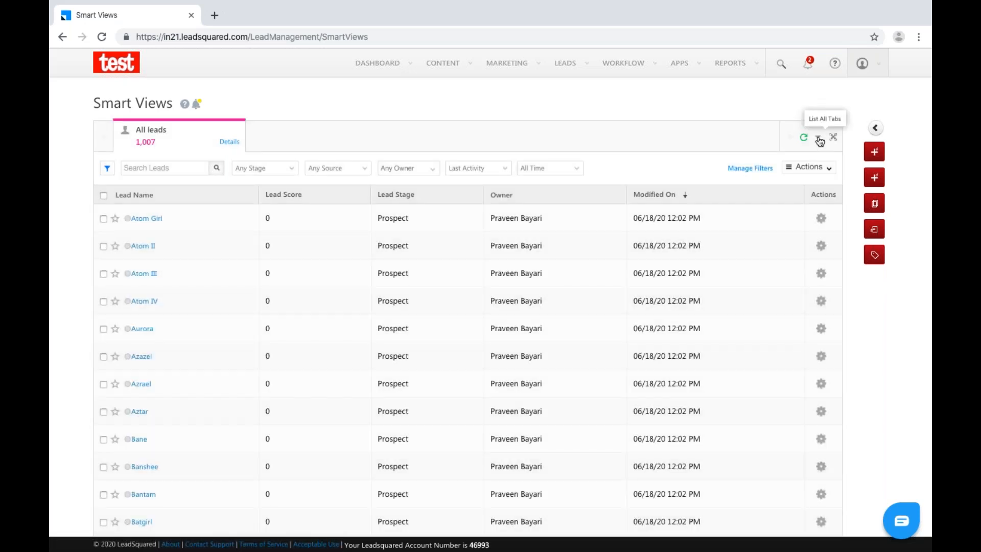
{"action": "left_click", "coordinate": [819, 139]}
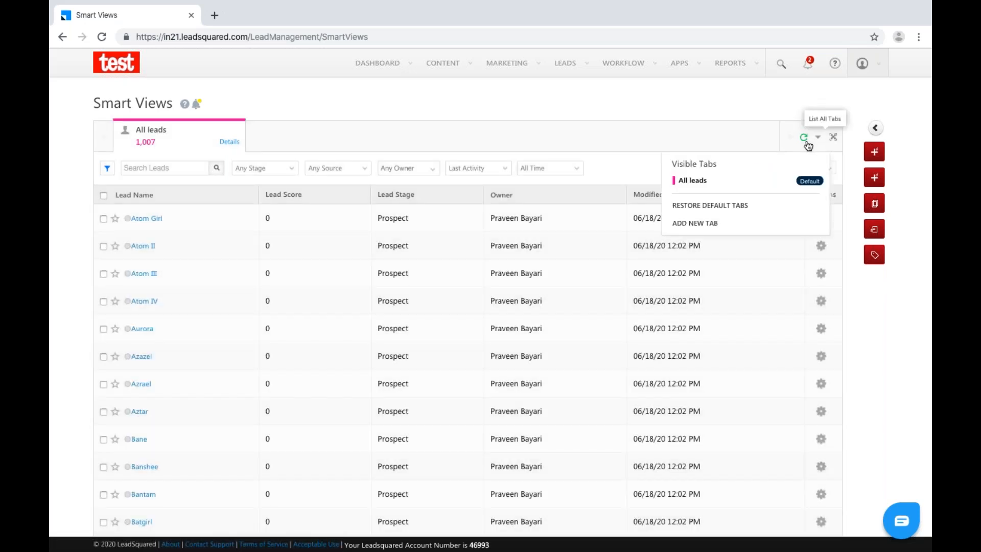
{"action": "left_click", "coordinate": [697, 225]}
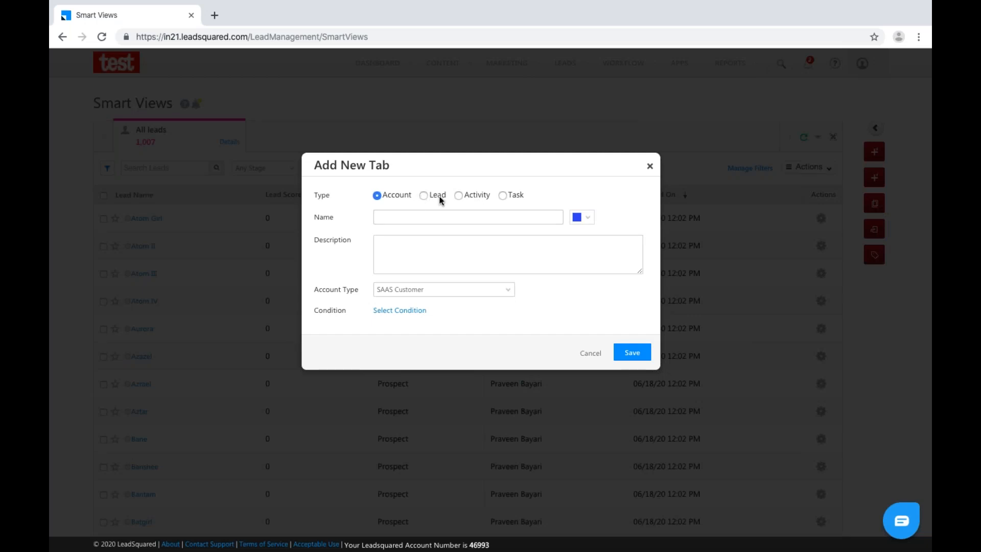
Make a Lead tab named 'Course- MBA' with description 'Course MBA' and open its conditions.
{"action": "left_click", "coordinate": [425, 199]}
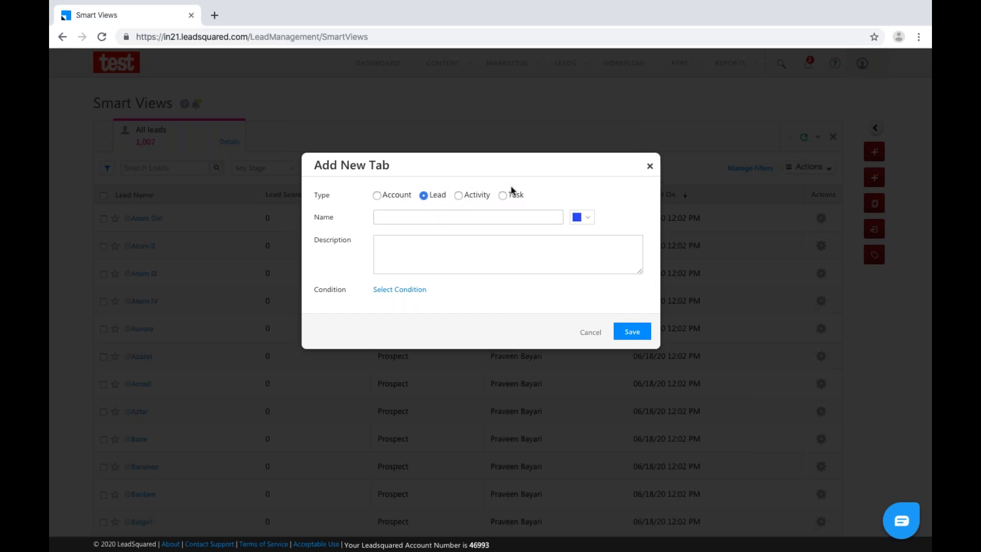
{"action": "left_click", "coordinate": [406, 221]}
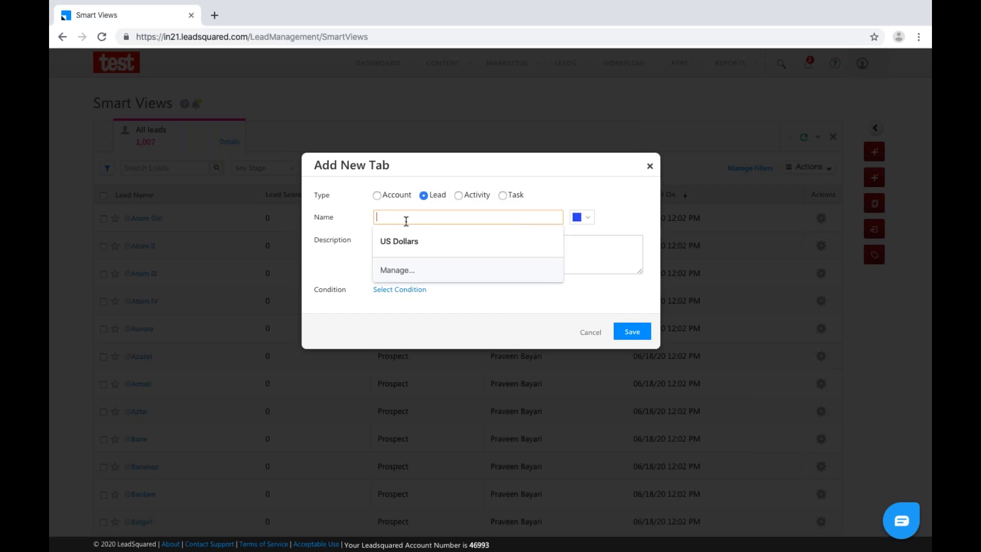
{"action": "type", "text": "Course"}
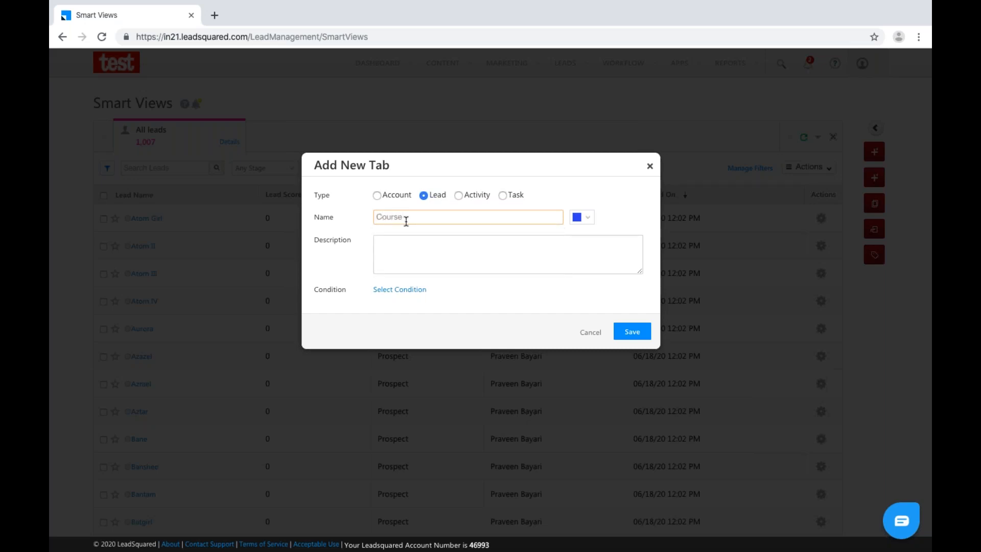
{"action": "type", "text": "- MBA"}
{"action": "type", "text": "Co"}
{"action": "type", "text": "urse MBA"}
{"action": "left_click", "coordinate": [413, 290]}
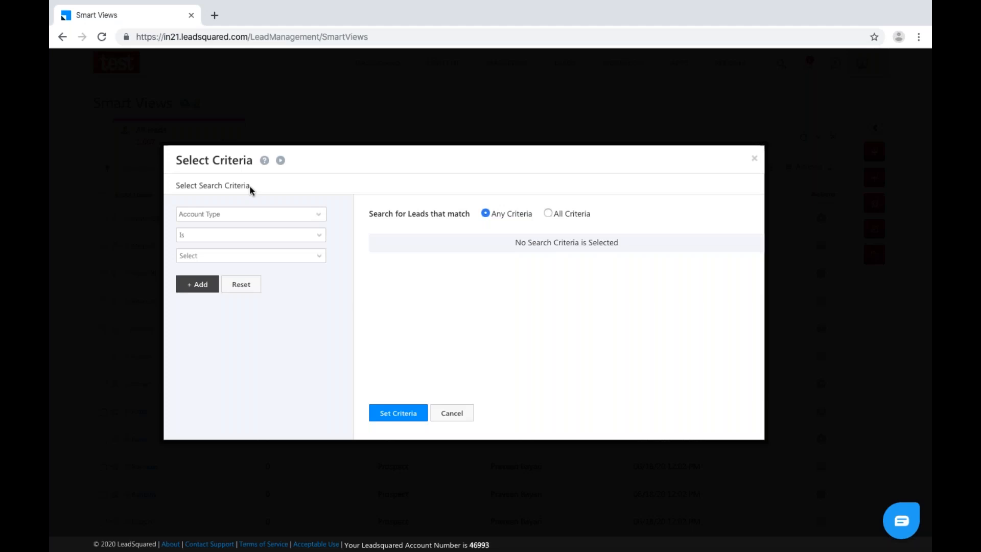
Set the tab's criterion to Course is MBA and save the Course- MBA tab.
{"action": "left_click", "coordinate": [250, 210]}
{"action": "type", "text": "C"}
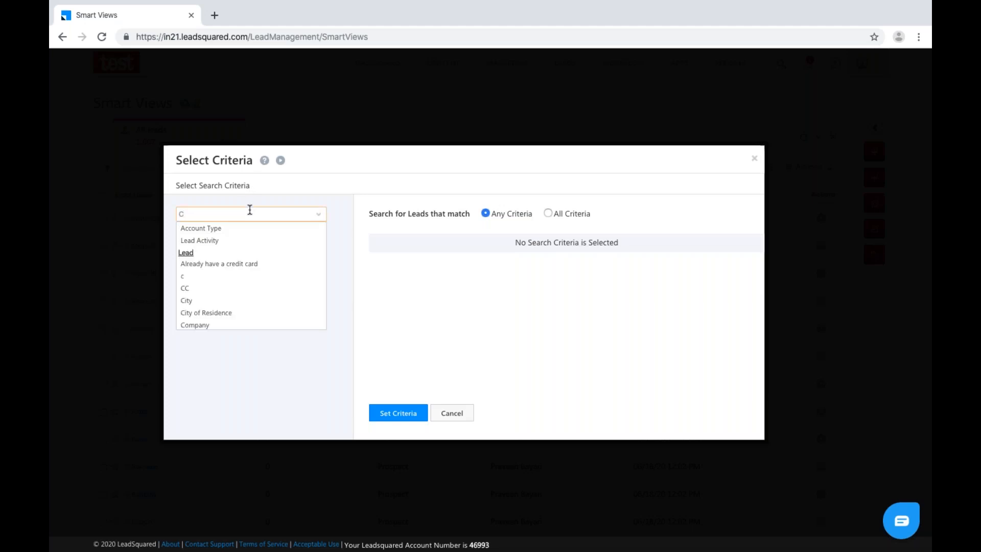
{"action": "type", "text": "ourse"}
{"action": "left_click", "coordinate": [233, 240]}
{"action": "left_click", "coordinate": [242, 256]}
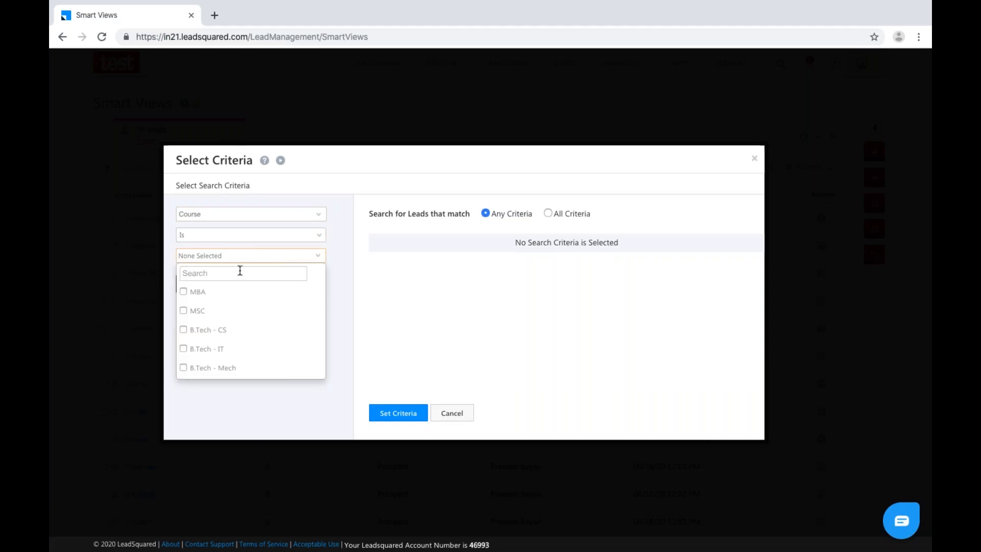
{"action": "left_click", "coordinate": [183, 291]}
{"action": "left_click", "coordinate": [343, 306]}
{"action": "left_click", "coordinate": [196, 284]}
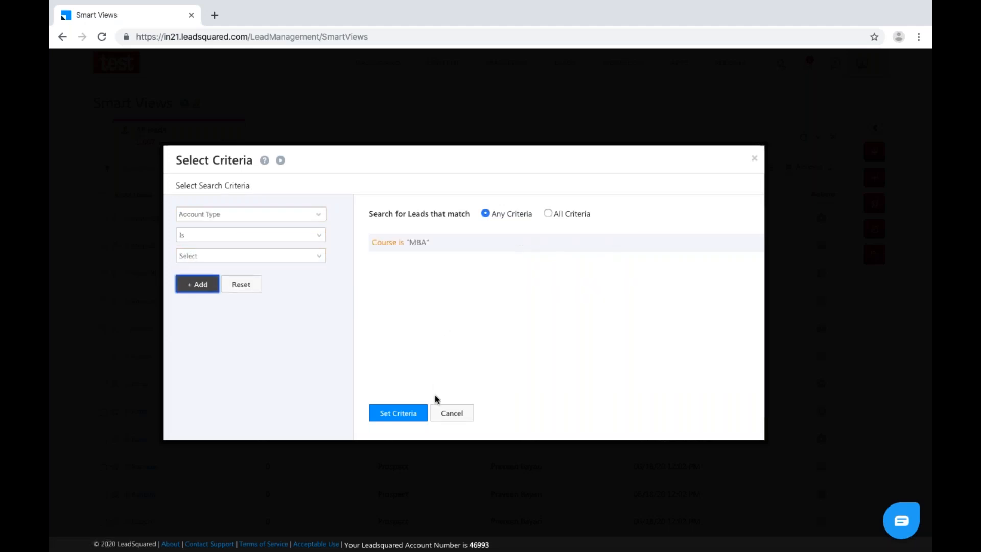
{"action": "left_click", "coordinate": [403, 416]}
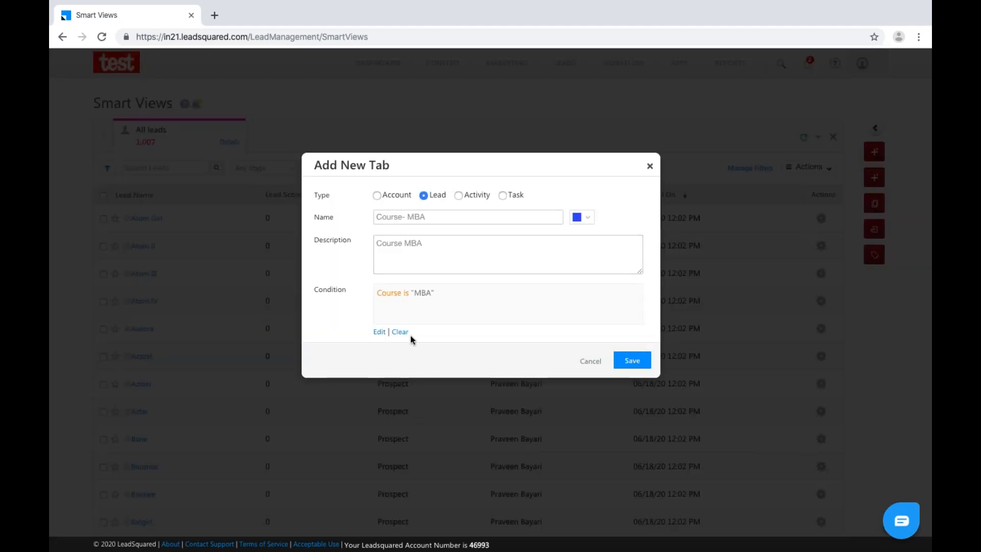
{"action": "left_click", "coordinate": [645, 366]}
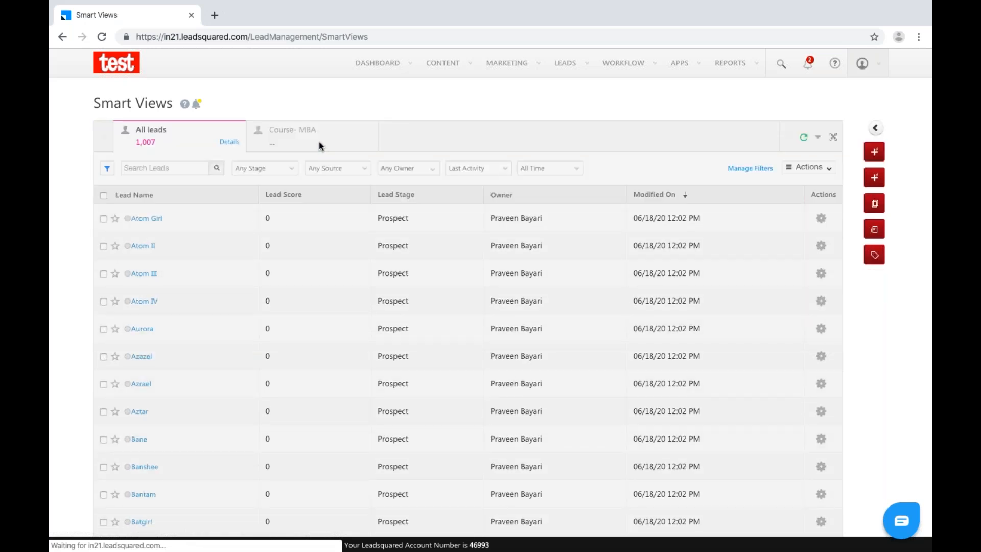
Open the Course- MBA tab, sort its 67 leads by Lead Name, and show its details.
{"action": "left_click", "coordinate": [320, 142]}
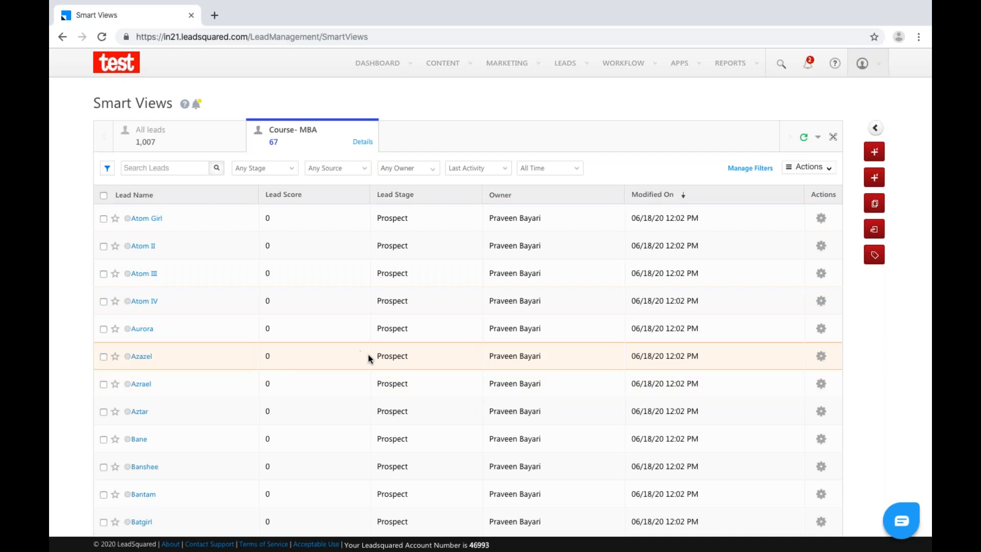
{"action": "scroll", "coordinate": [203, 347], "scroll_direction": "down", "scroll_amount": 3}
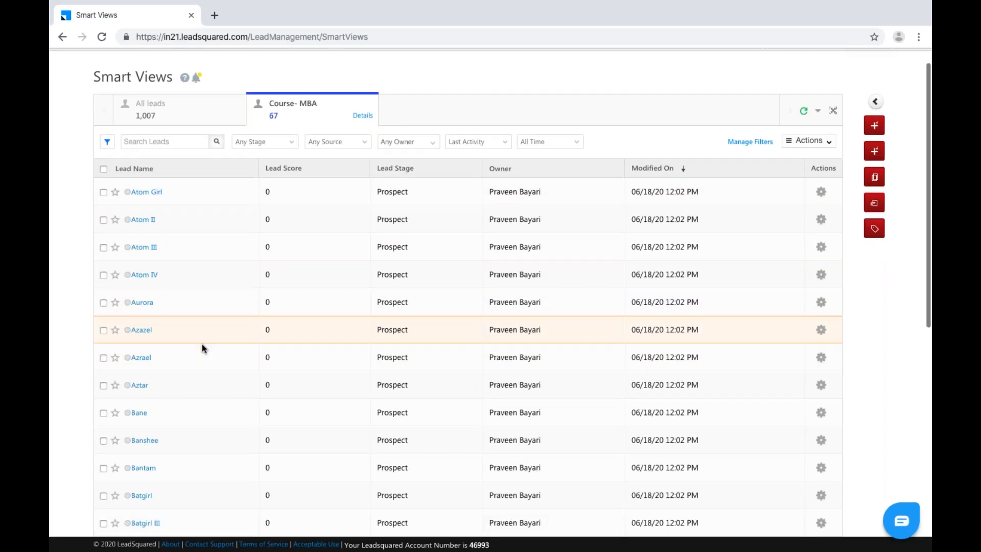
{"action": "scroll", "coordinate": [203, 345], "scroll_direction": "down", "scroll_amount": 6}
{"action": "scroll", "coordinate": [203, 345], "scroll_direction": "up", "scroll_amount": 2}
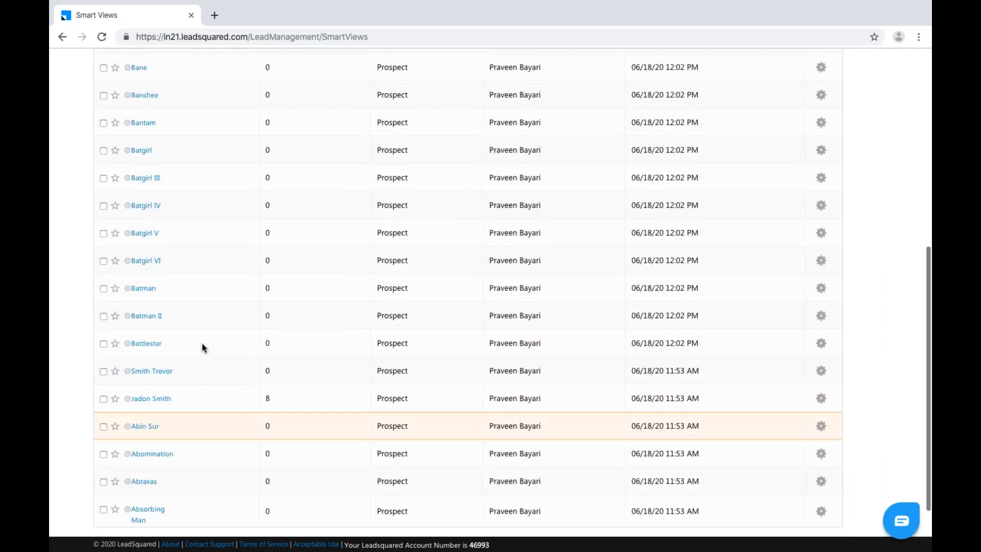
{"action": "scroll", "coordinate": [202, 345], "scroll_direction": "up", "scroll_amount": 6}
{"action": "left_click", "coordinate": [149, 197]}
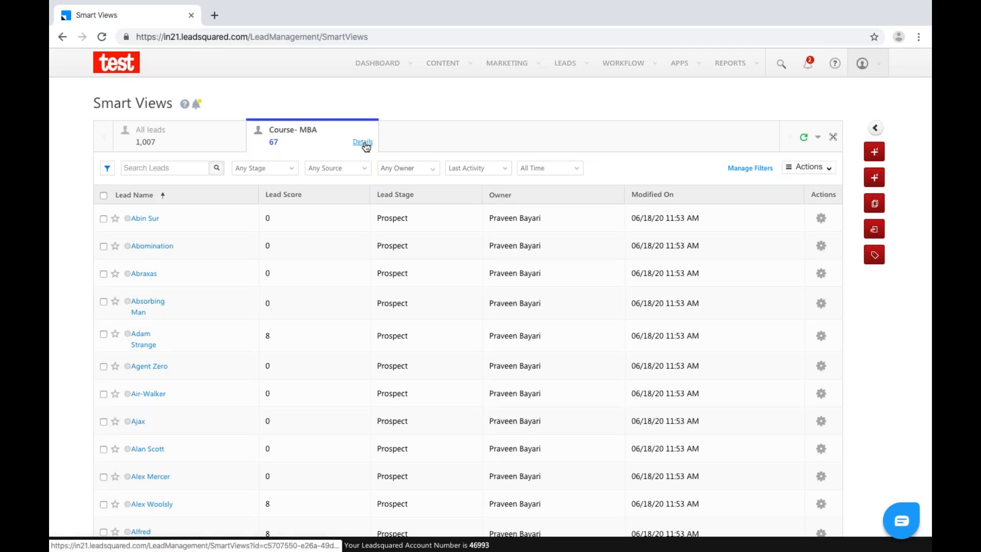
{"action": "left_click", "coordinate": [366, 146]}
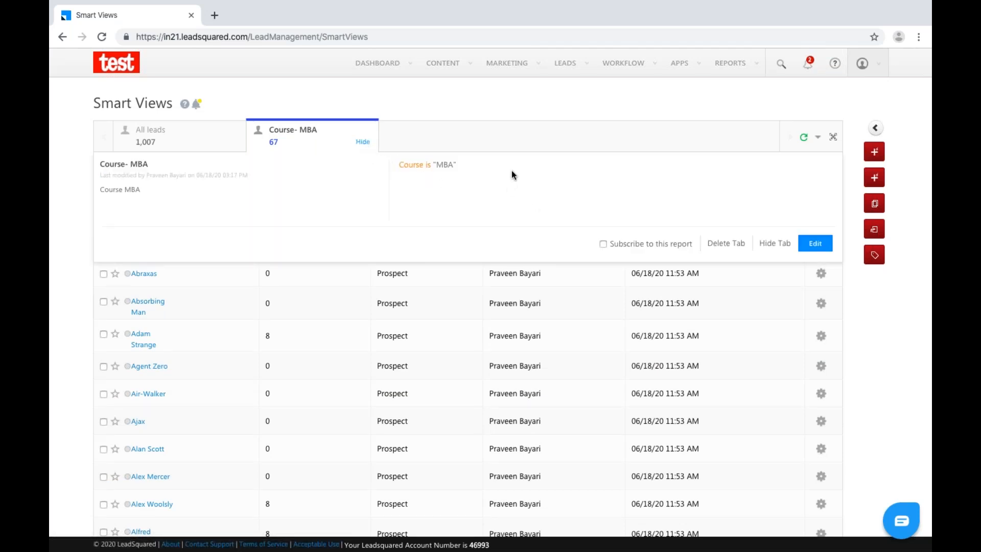
Hide the tab details and check the Stage and Owner filters, leaving Any Stage and Any Owner.
{"action": "left_click", "coordinate": [874, 289]}
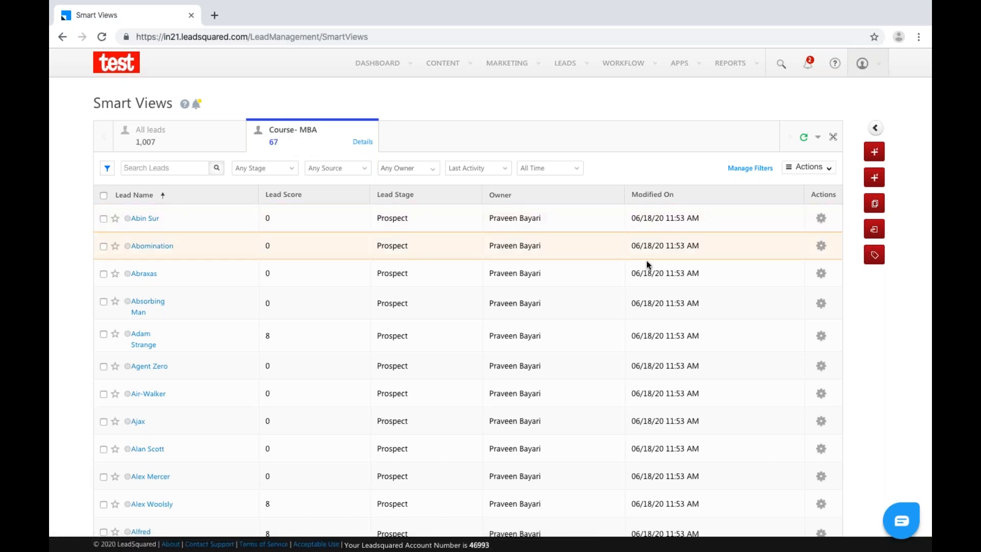
{"action": "left_click", "coordinate": [831, 172]}
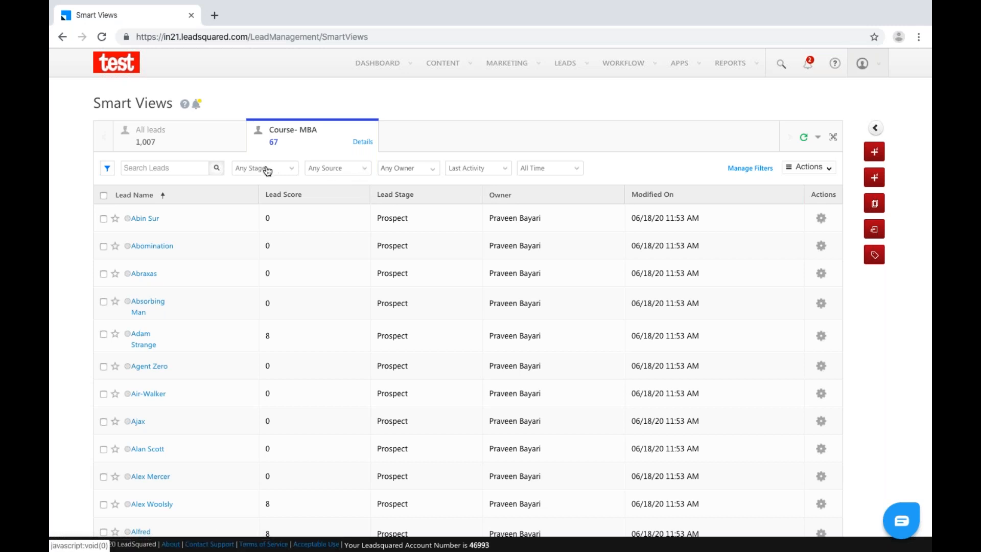
{"action": "left_click", "coordinate": [288, 169]}
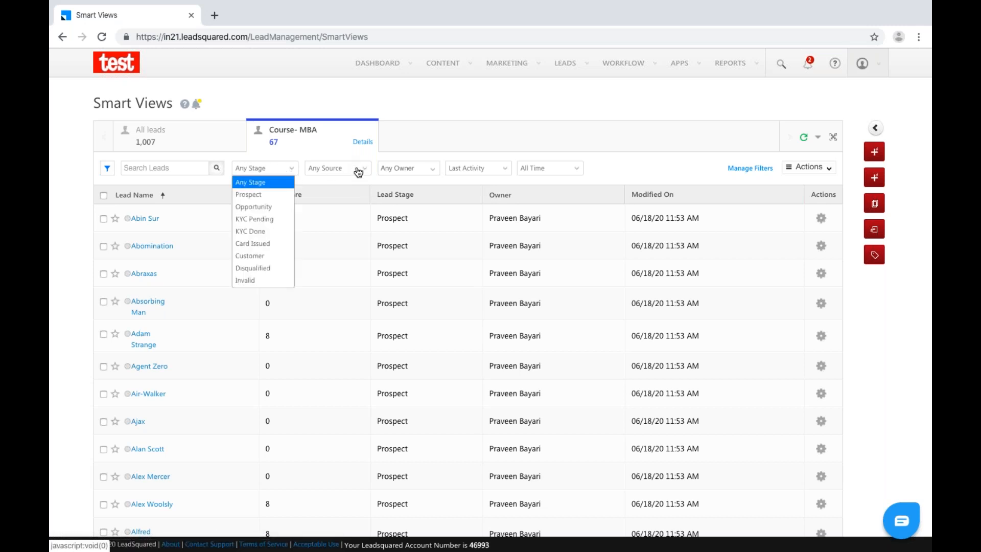
{"action": "left_click", "coordinate": [405, 170]}
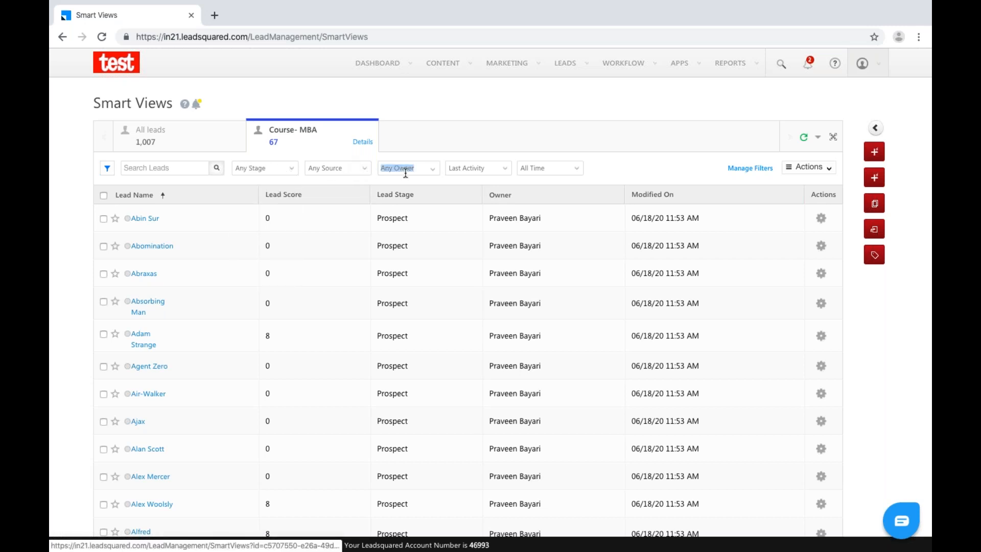
{"action": "left_click", "coordinate": [432, 174]}
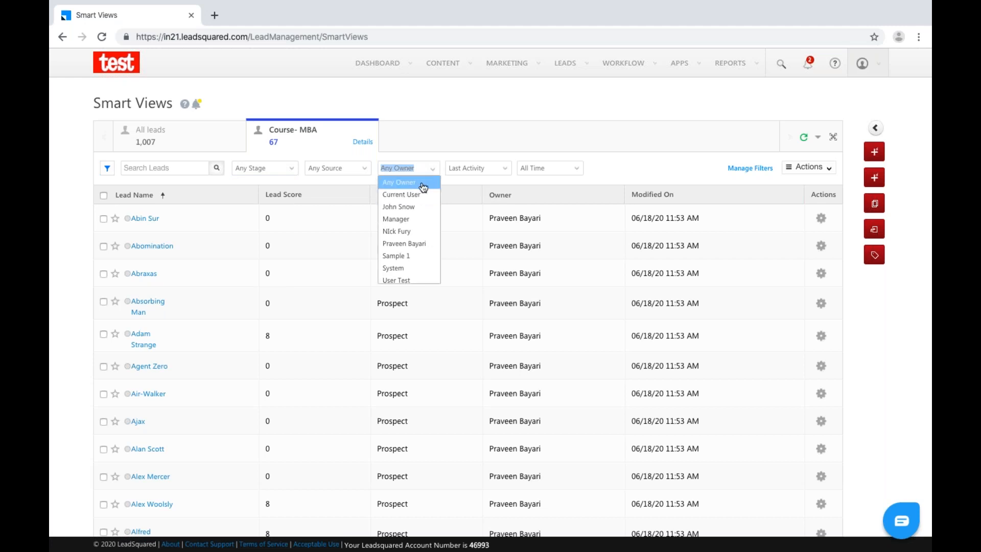
{"action": "left_click", "coordinate": [422, 184]}
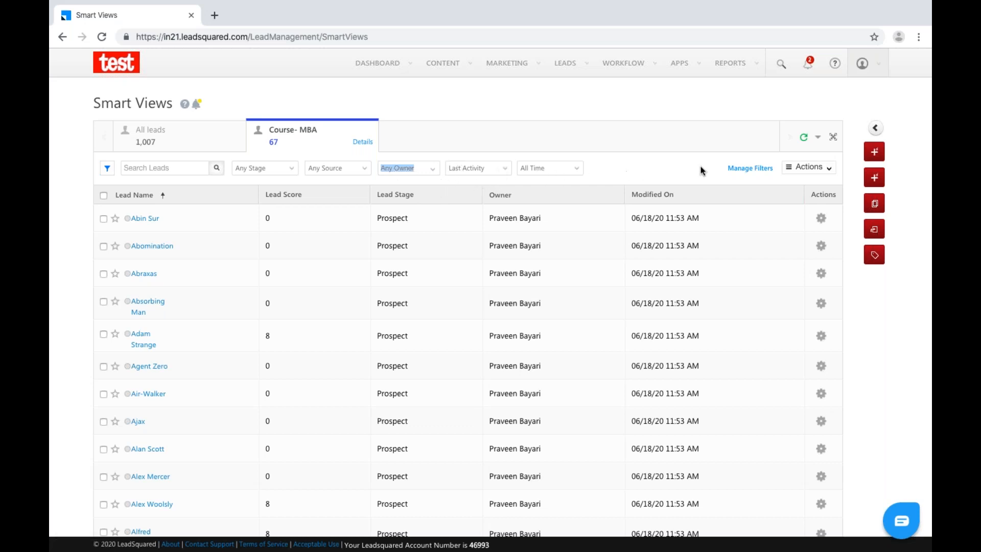
{"action": "left_click", "coordinate": [827, 168]}
Add the Course field as a grid column and position it right after Lead Score.
{"action": "left_click", "coordinate": [827, 199]}
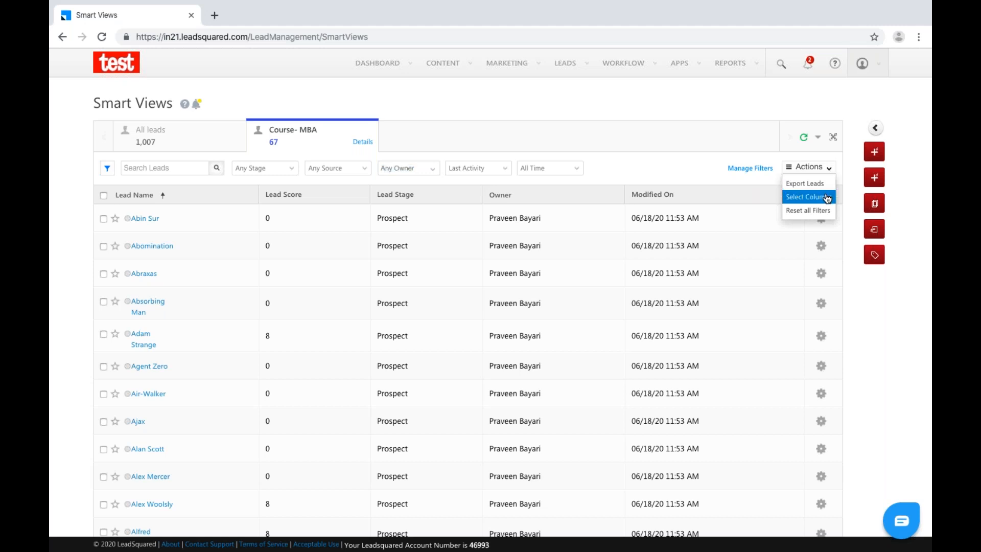
{"action": "left_click", "coordinate": [400, 174]}
{"action": "type", "text": "c"}
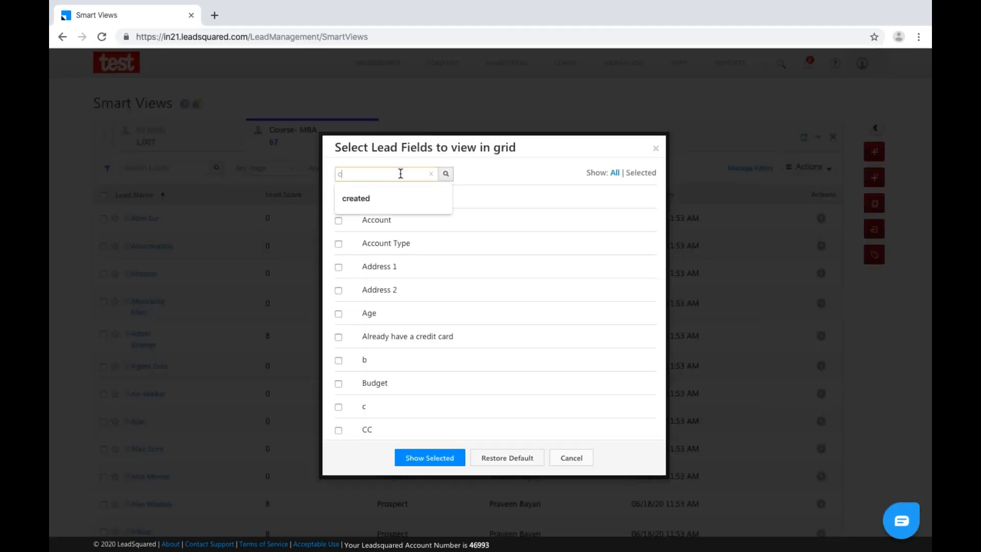
{"action": "type", "text": "ourres"}
{"action": "key", "text": "BackSpace"}
{"action": "type", "text": "e"}
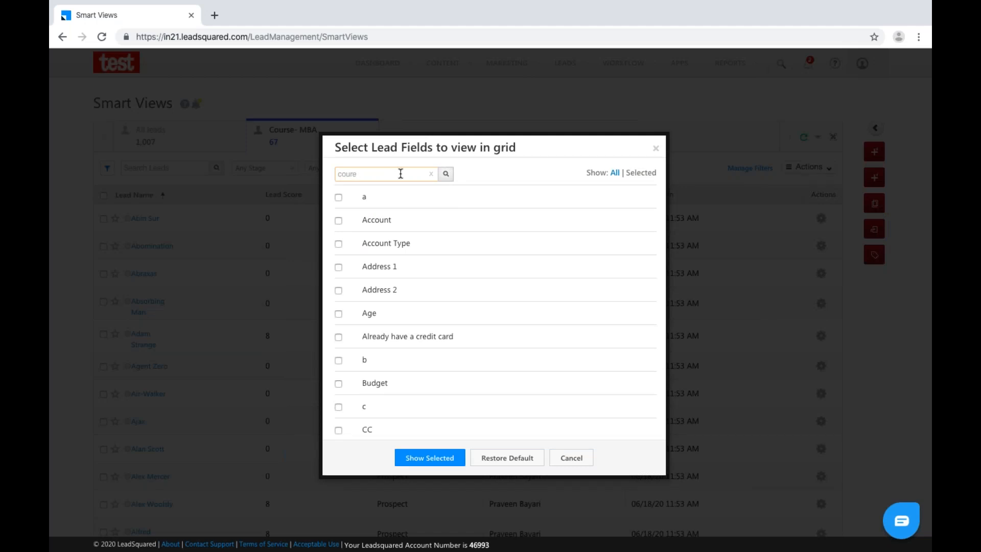
{"action": "type", "text": "sse"}
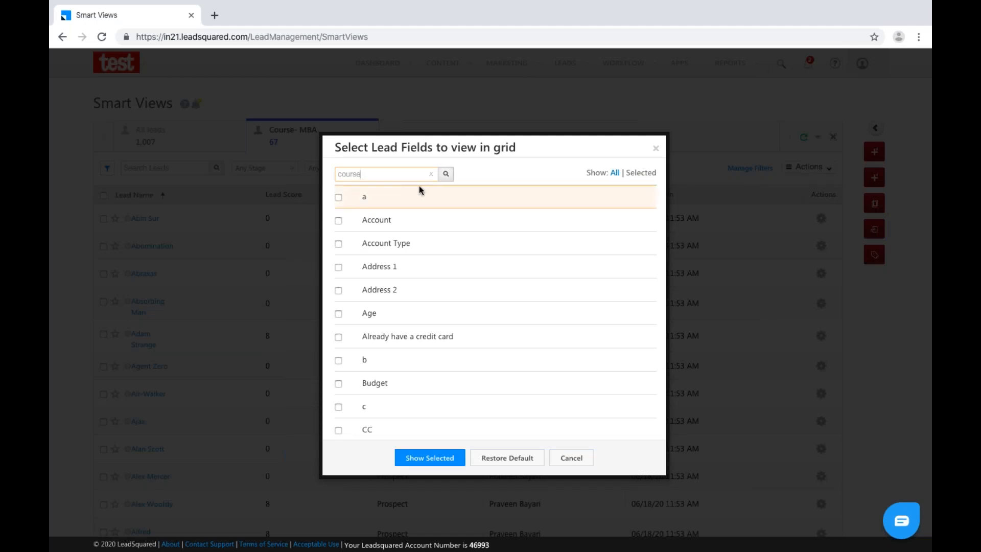
{"action": "left_click", "coordinate": [339, 197]}
{"action": "left_click", "coordinate": [418, 257]}
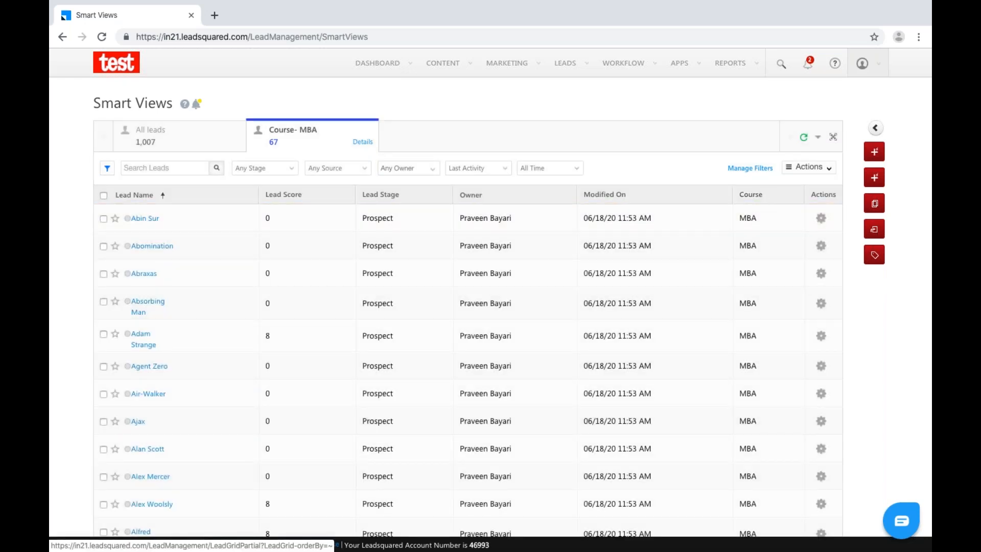
{"action": "left_click_drag", "start_coordinate": [762, 194], "coordinate": [465, 193]}
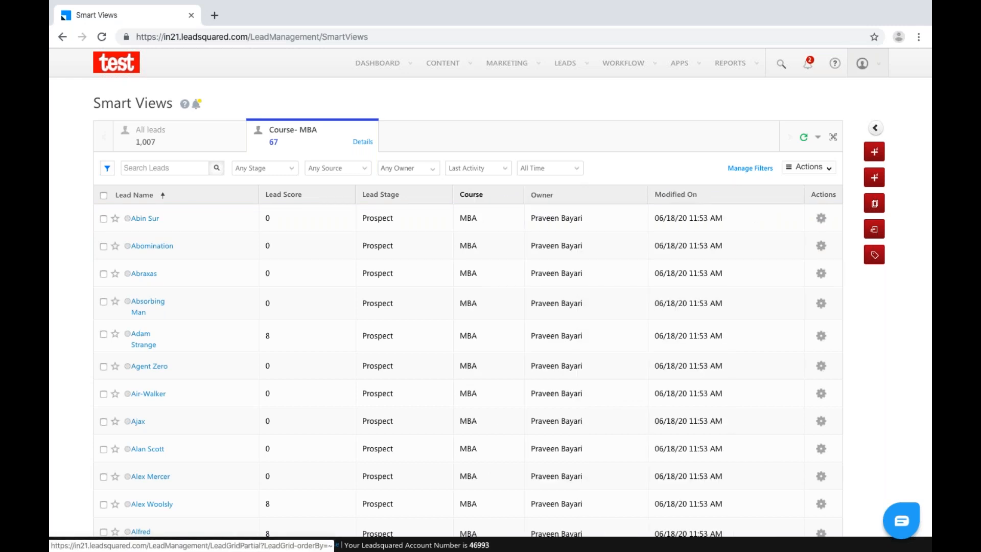
{"action": "left_click_drag", "start_coordinate": [397, 196], "coordinate": [507, 199]}
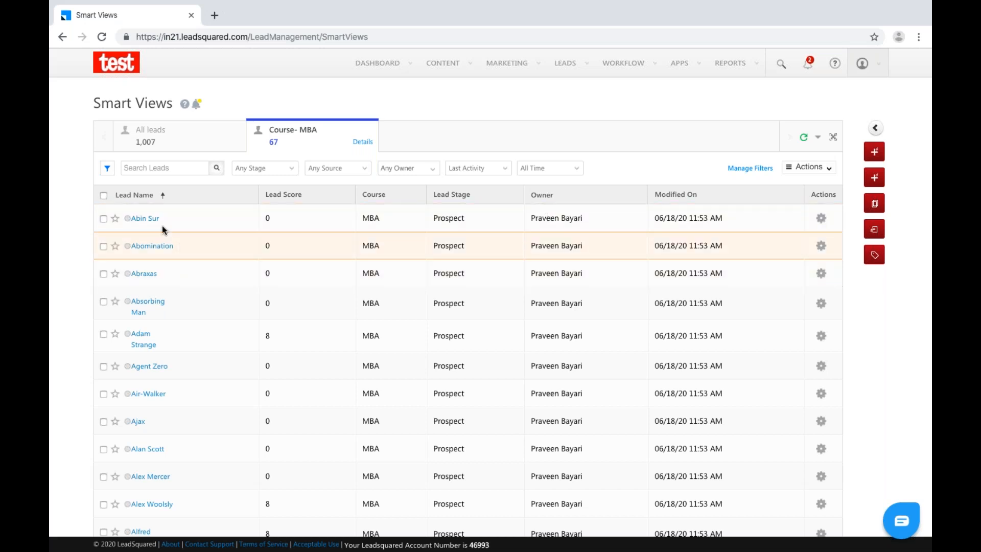
{"action": "left_click", "coordinate": [820, 223]}
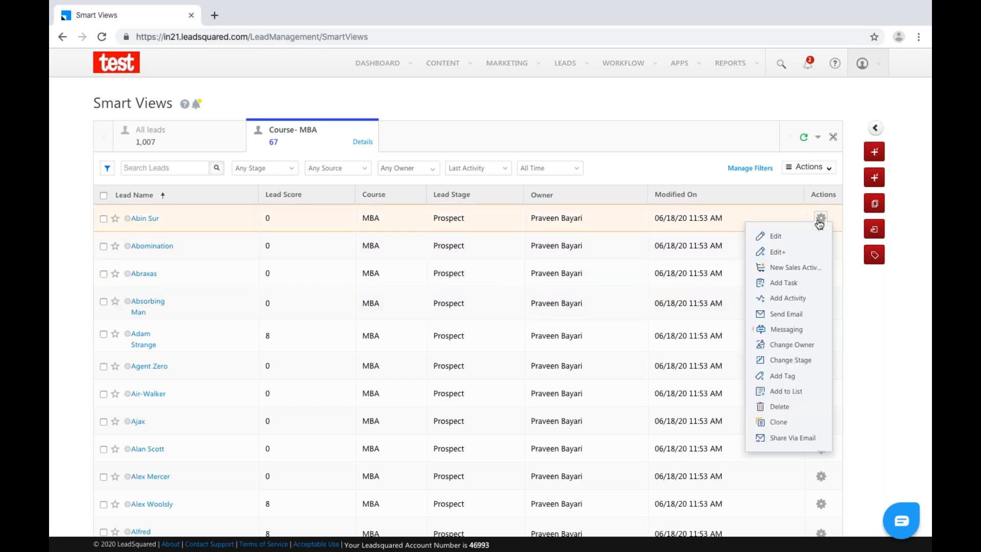
{"action": "left_click", "coordinate": [789, 238]}
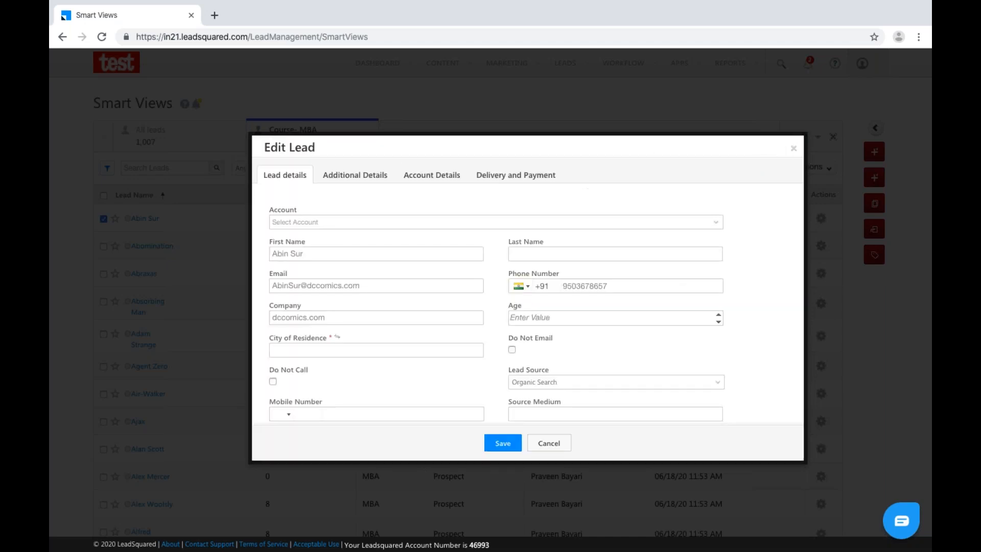
{"action": "left_click", "coordinate": [366, 175]}
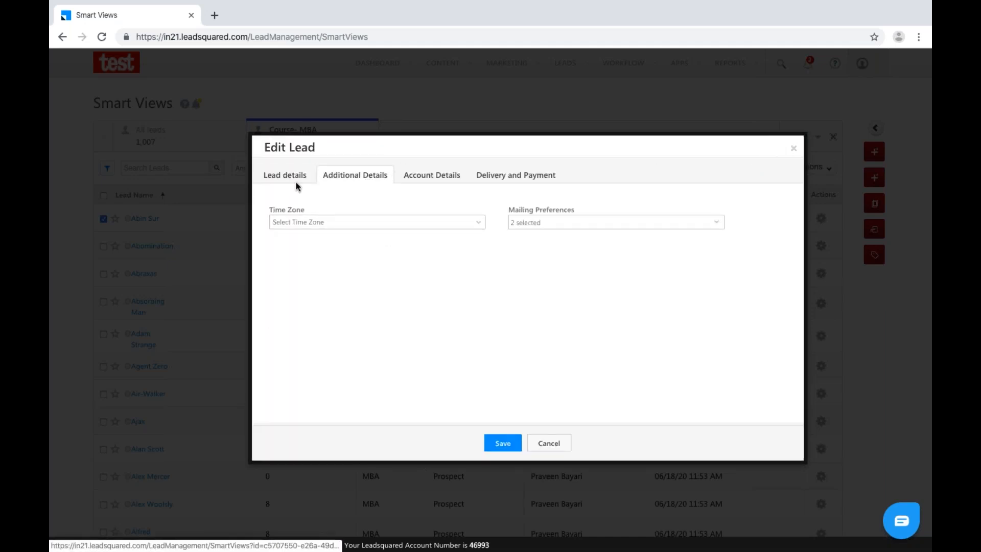
{"action": "left_click", "coordinate": [793, 148]}
{"action": "left_click", "coordinate": [821, 218]}
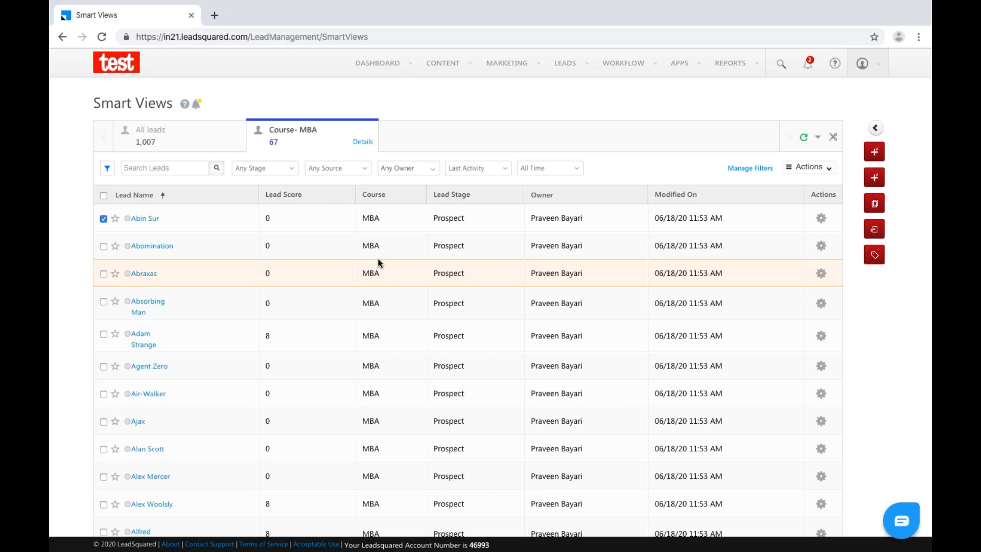
{"action": "key", "text": "ctrl+Left"}
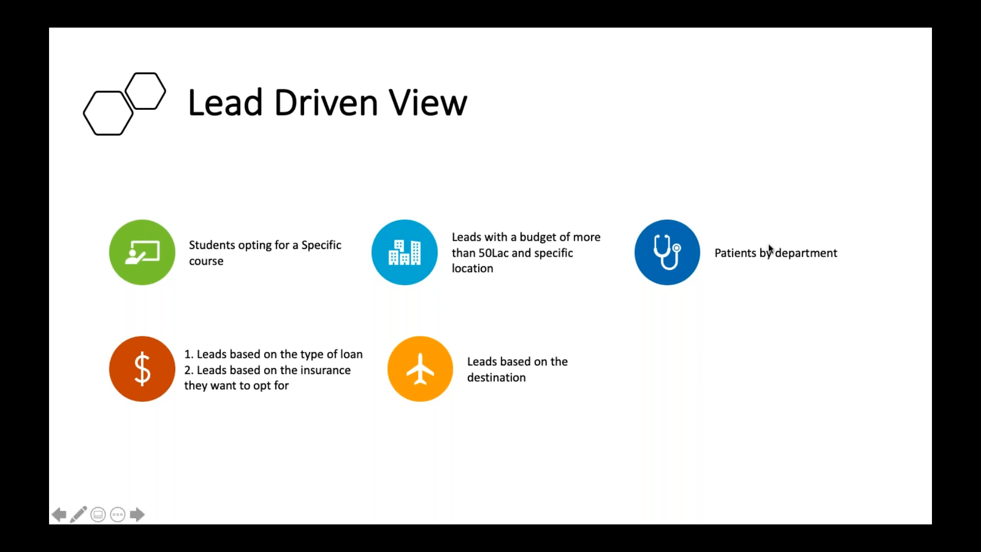
{"action": "key", "text": "ctrl+Right"}
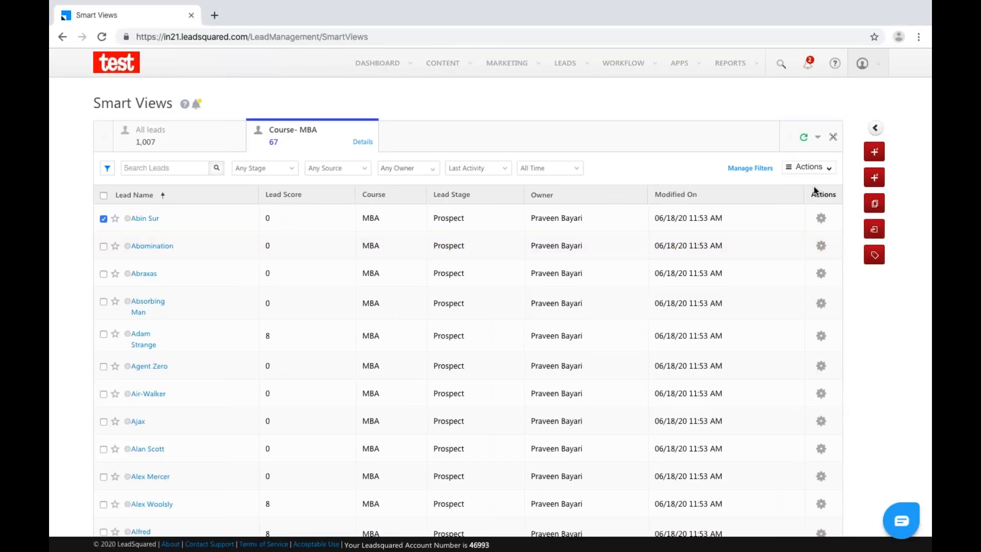
Start a new Lead tab and enter the name 'Budget>50Lac'.
{"action": "left_click", "coordinate": [819, 137]}
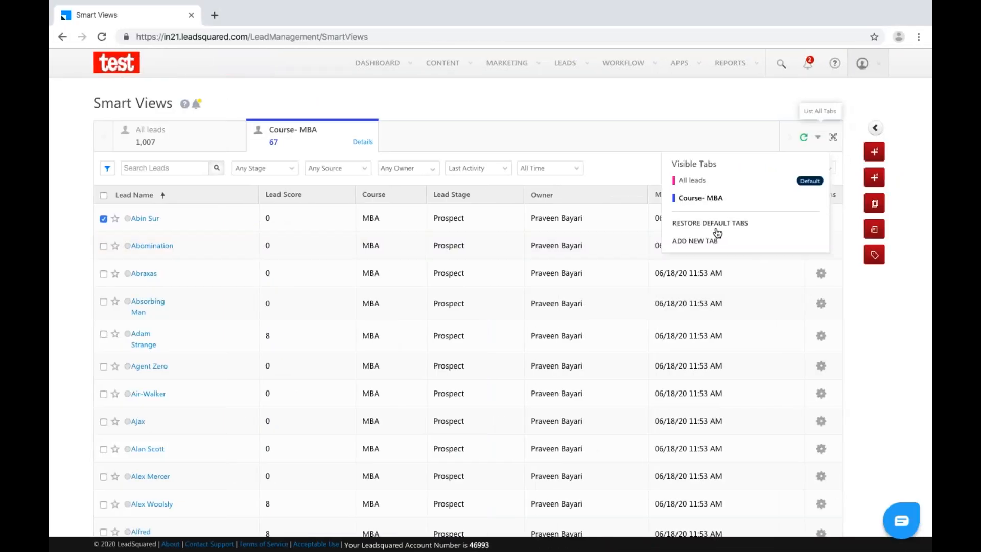
{"action": "left_click", "coordinate": [699, 242]}
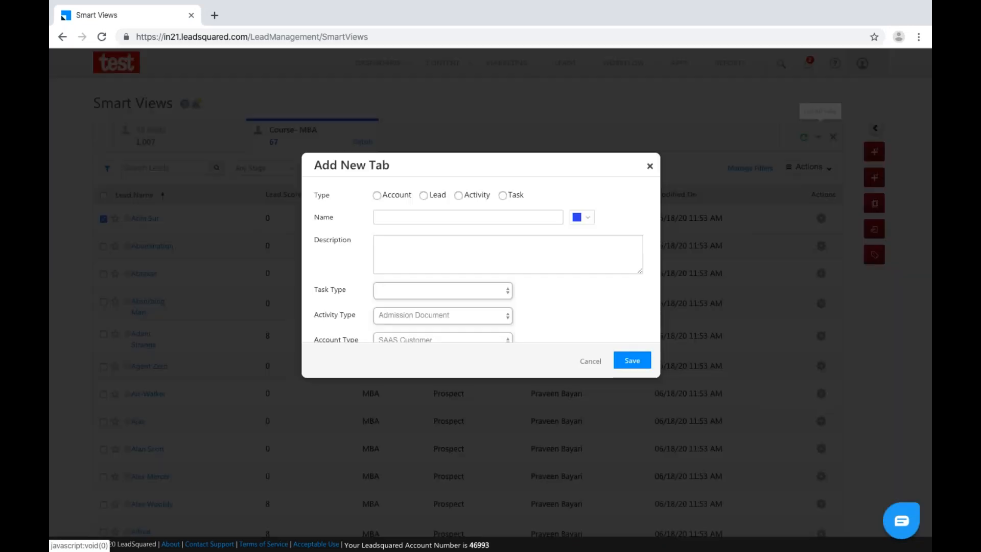
{"action": "left_click", "coordinate": [436, 195]}
{"action": "left_click", "coordinate": [431, 212]}
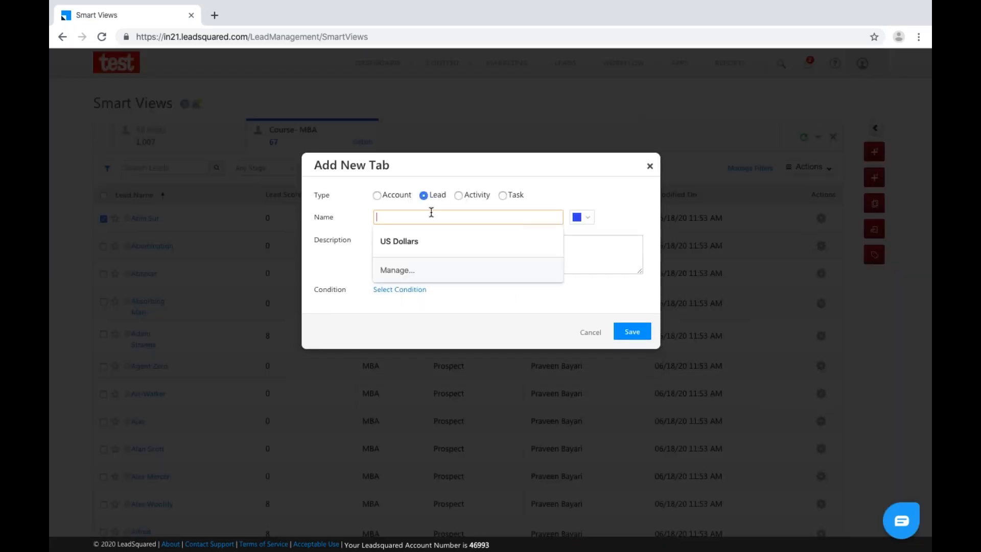
{"action": "type", "text": "Leads"}
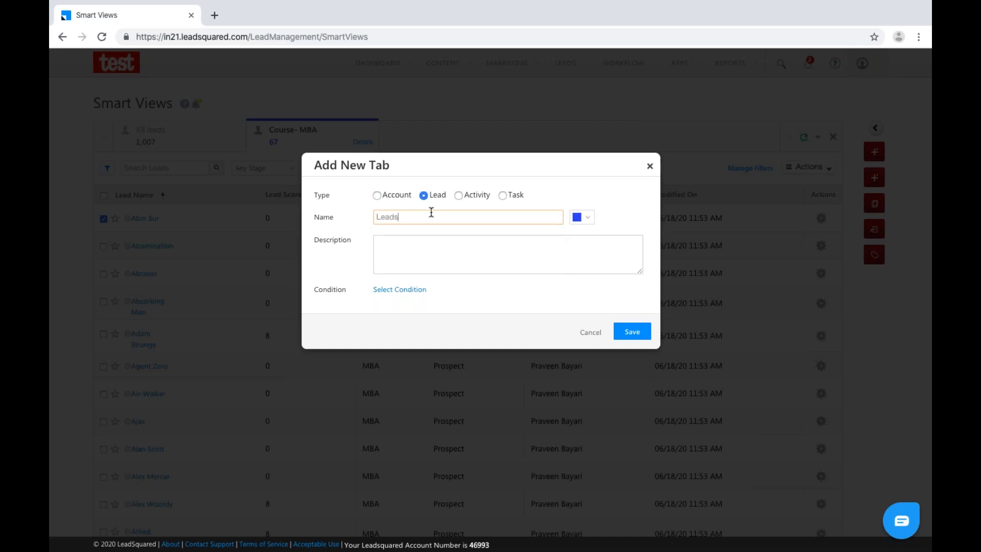
{"action": "key", "text": "BackSpace"}
{"action": "key", "text": "BackSpace"}
{"action": "key", "text": "BackSpace"}
{"action": "key", "text": "BackSpace"}
{"action": "key", "text": "BackSpace"}
{"action": "type", "text": "Budger"}
{"action": "type", "text": ">50"}
{"action": "left_click", "coordinate": [401, 216]}
{"action": "key", "text": "BackSpace"}
{"action": "type", "text": "t"}
{"action": "left_click", "coordinate": [442, 219]}
{"action": "type", "text": "Lac"}
{"action": "left_click", "coordinate": [491, 247]}
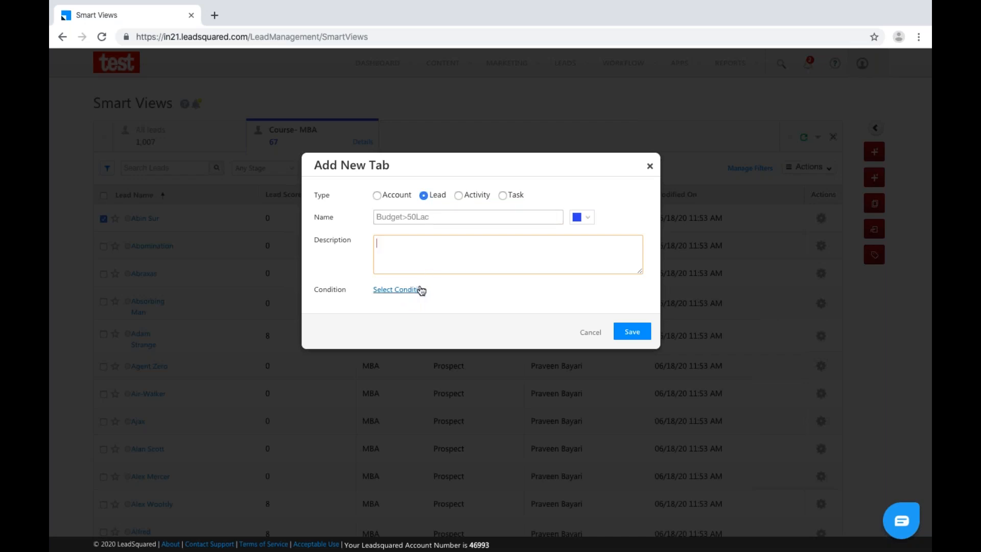
Copy the name into the description, try the condition step, then reload Smart Views after the error.
{"action": "left_click_drag", "start_coordinate": [430, 217], "coordinate": [366, 216]}
{"action": "key", "text": "ctrl+c"}
{"action": "left_click", "coordinate": [398, 257]}
{"action": "key", "text": "ctrl+v"}
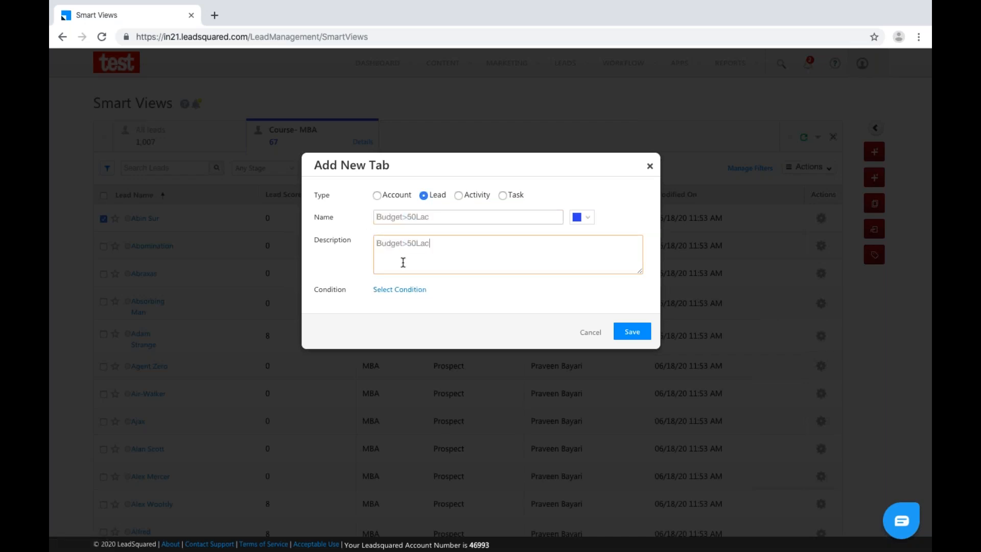
{"action": "left_click", "coordinate": [413, 291]}
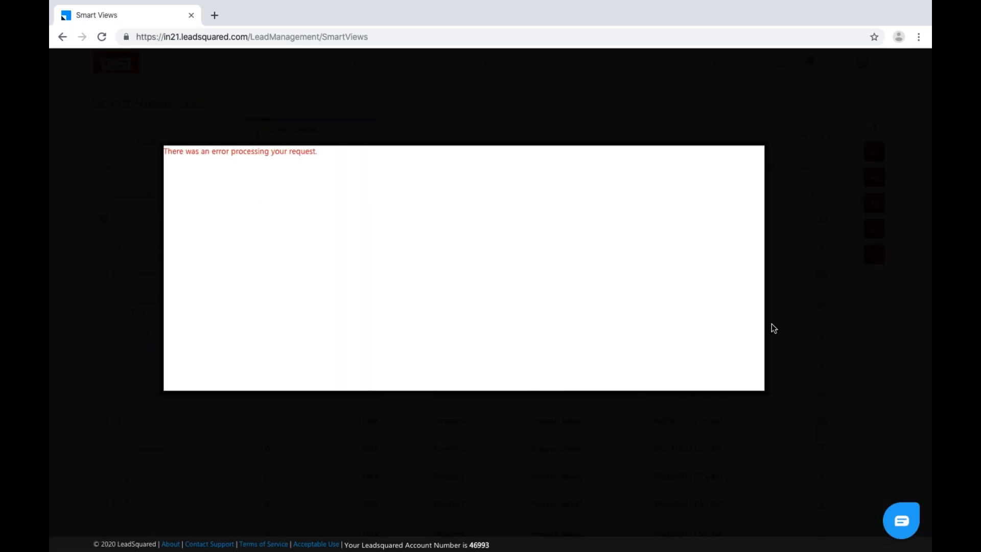
{"action": "left_click", "coordinate": [304, 37]}
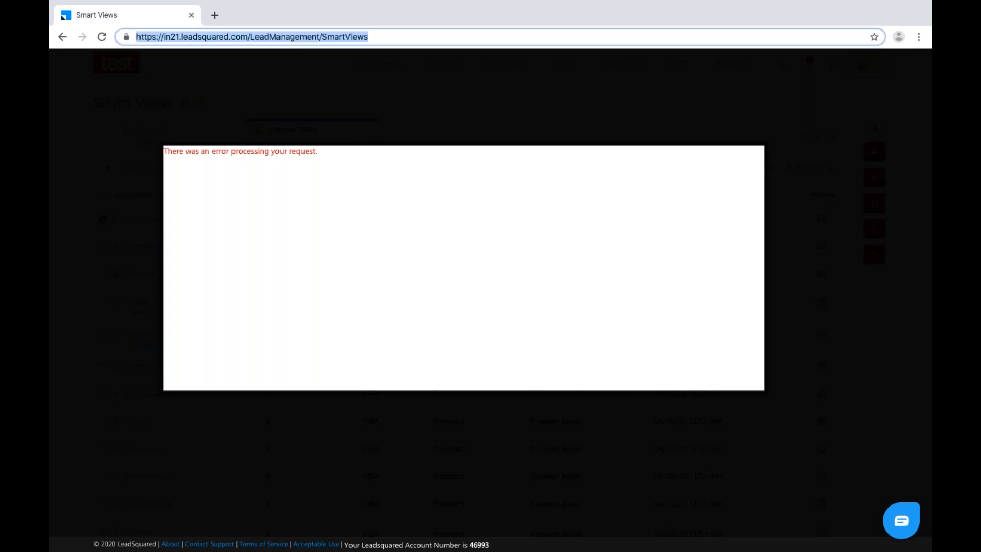
{"action": "key", "text": "Return"}
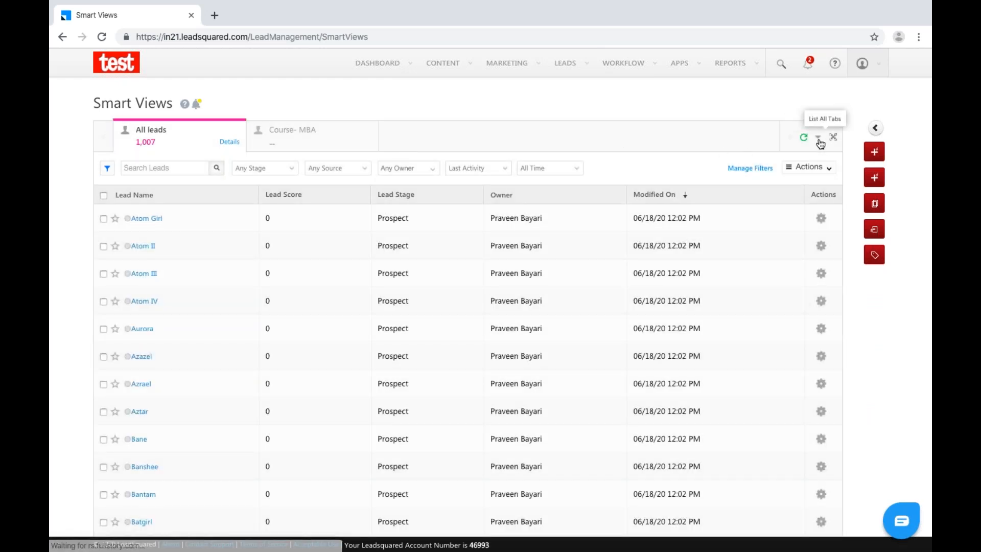
Create a Lead tab named 'Budget- 50 lac' with description 'Budget 50Lac' and open its criteria.
{"action": "left_click", "coordinate": [818, 138]}
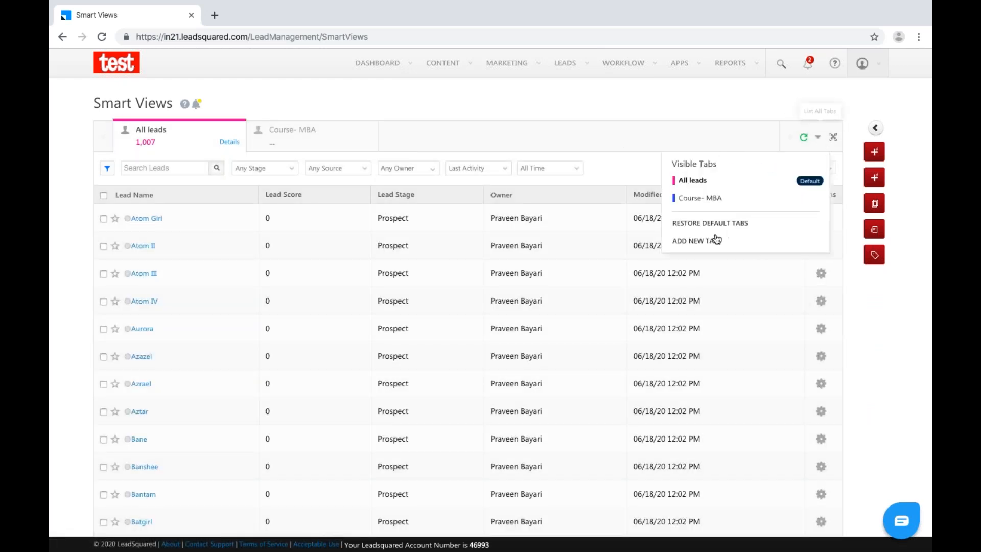
{"action": "left_click", "coordinate": [708, 241]}
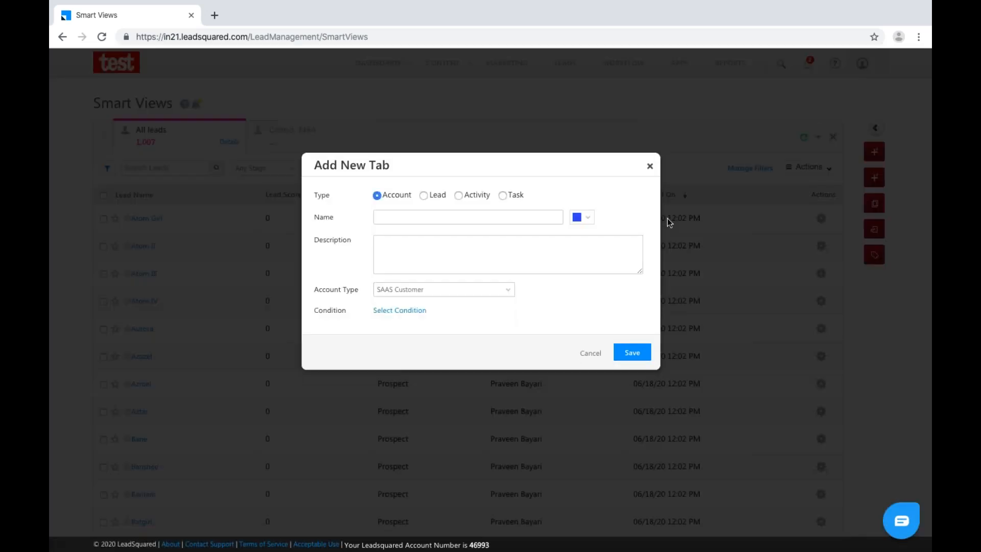
{"action": "left_click", "coordinate": [429, 195]}
{"action": "left_click", "coordinate": [423, 212]}
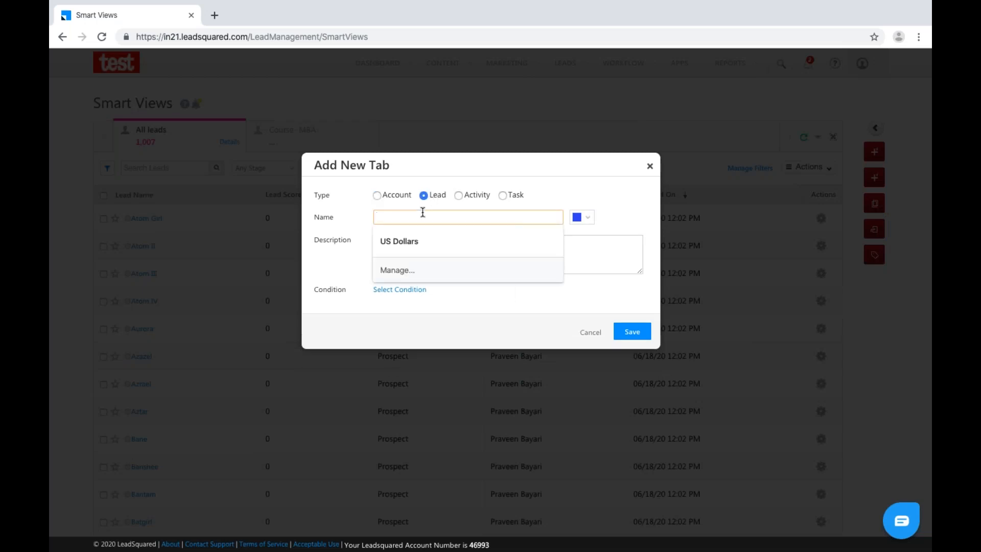
{"action": "type", "text": "Budget- 50 "}
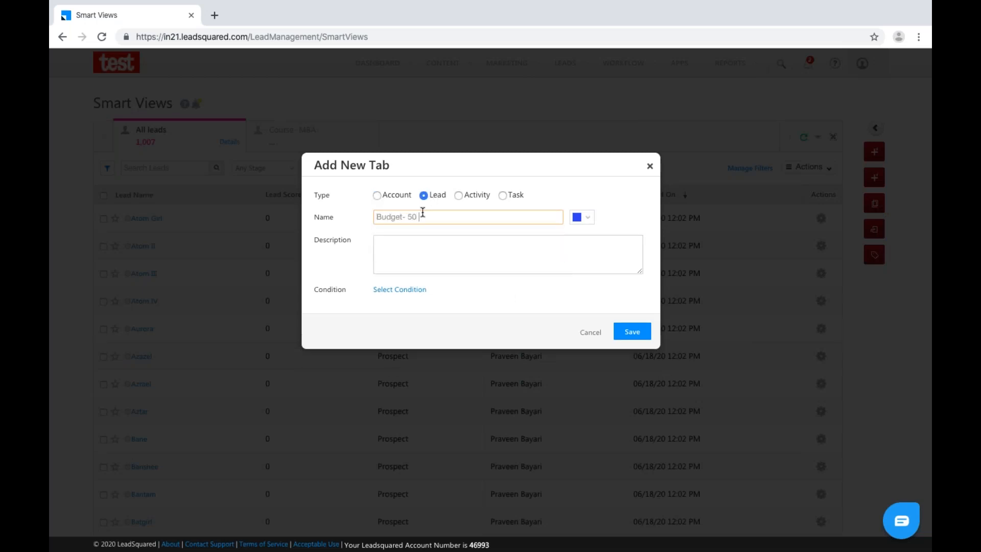
{"action": "type", "text": "lac"}
{"action": "left_click", "coordinate": [430, 249]}
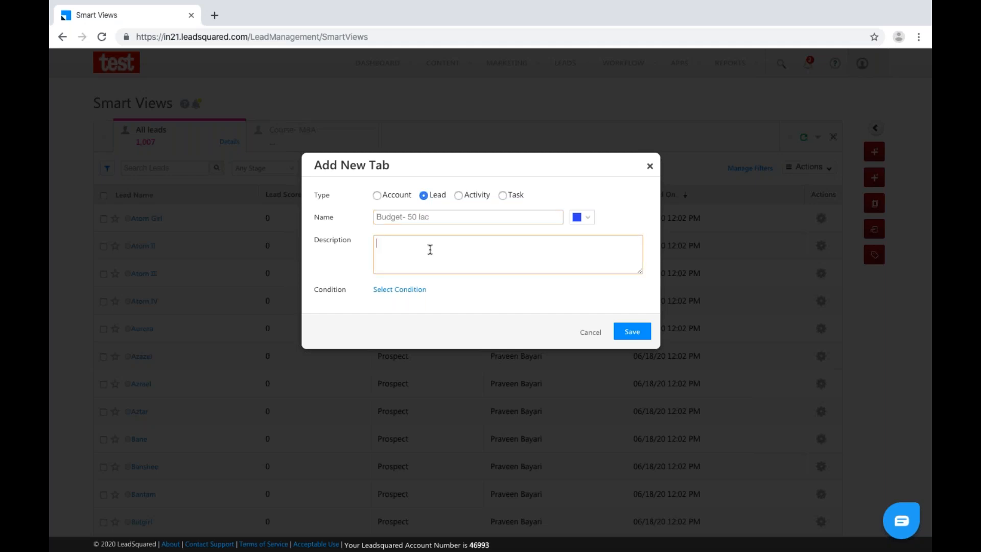
{"action": "type", "text": "Budget 50Lac"}
{"action": "left_click", "coordinate": [406, 295]}
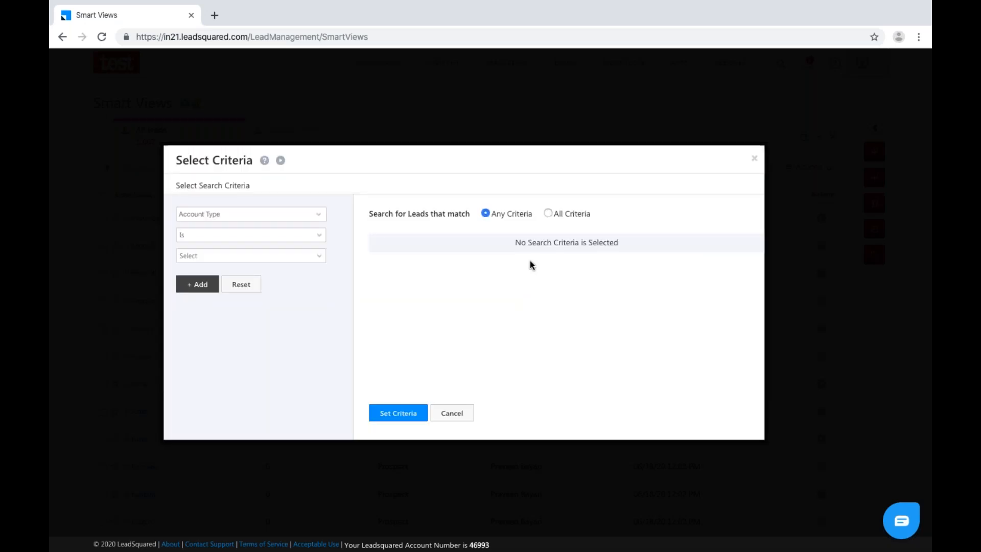
Add the criterion Budget is greater than or equal to 50.
{"action": "left_click", "coordinate": [319, 219]}
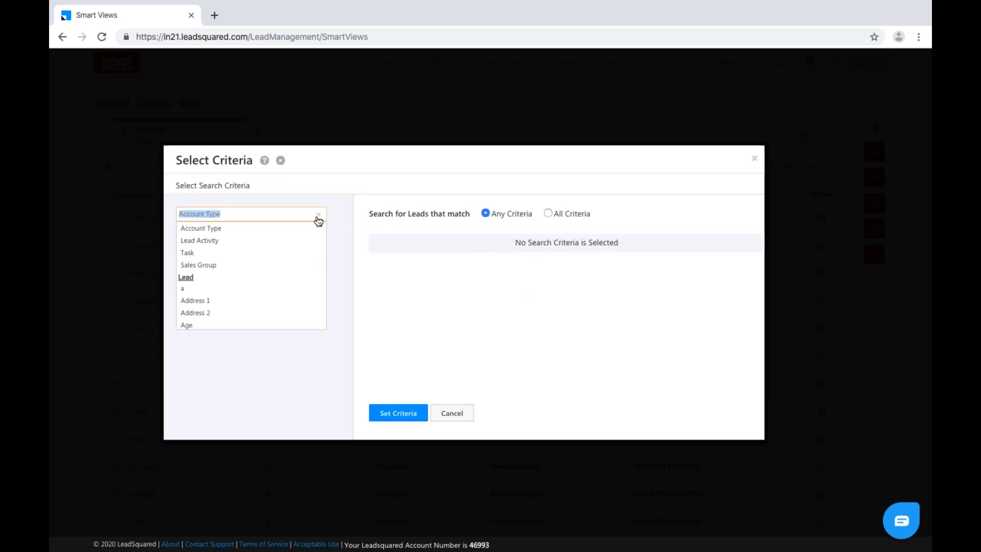
{"action": "scroll", "coordinate": [243, 302], "scroll_direction": "down", "scroll_amount": 5}
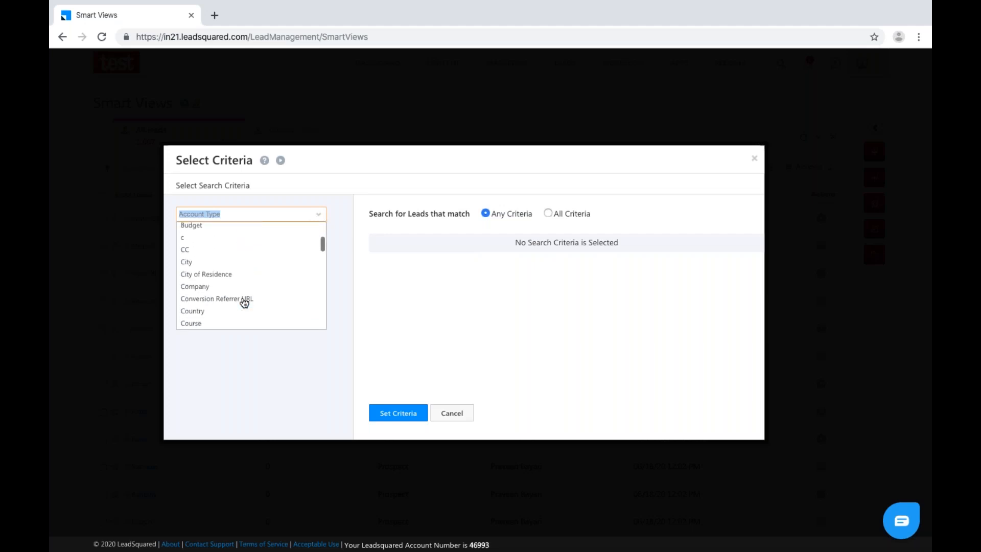
{"action": "scroll", "coordinate": [244, 303], "scroll_direction": "down", "scroll_amount": 4}
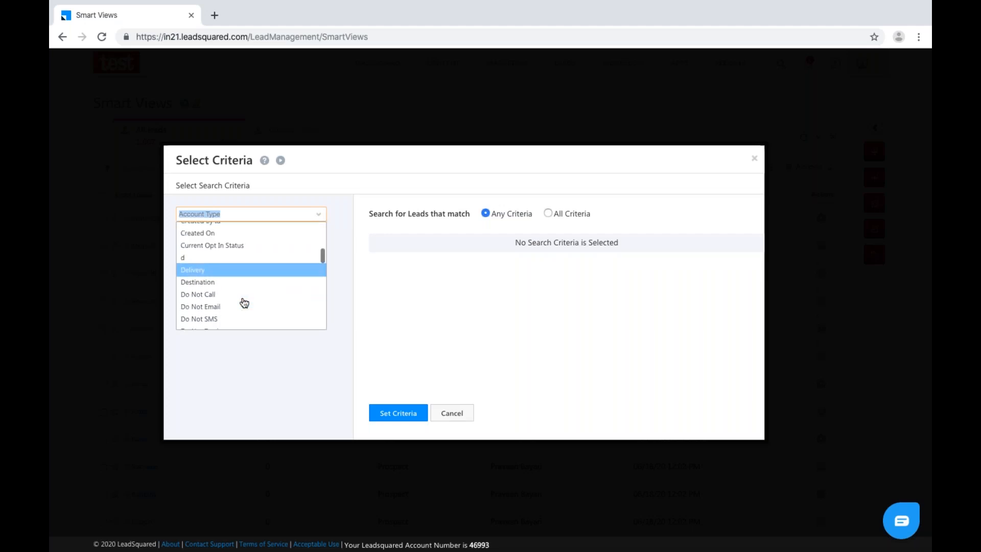
{"action": "type", "text": "bud"}
{"action": "left_click", "coordinate": [207, 241]}
{"action": "left_click", "coordinate": [220, 238]}
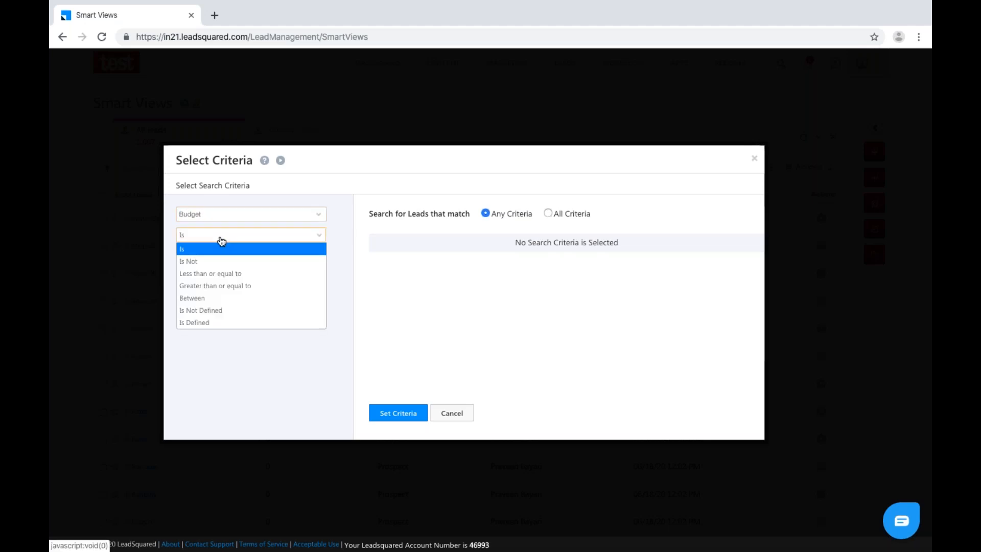
{"action": "left_click", "coordinate": [214, 286]}
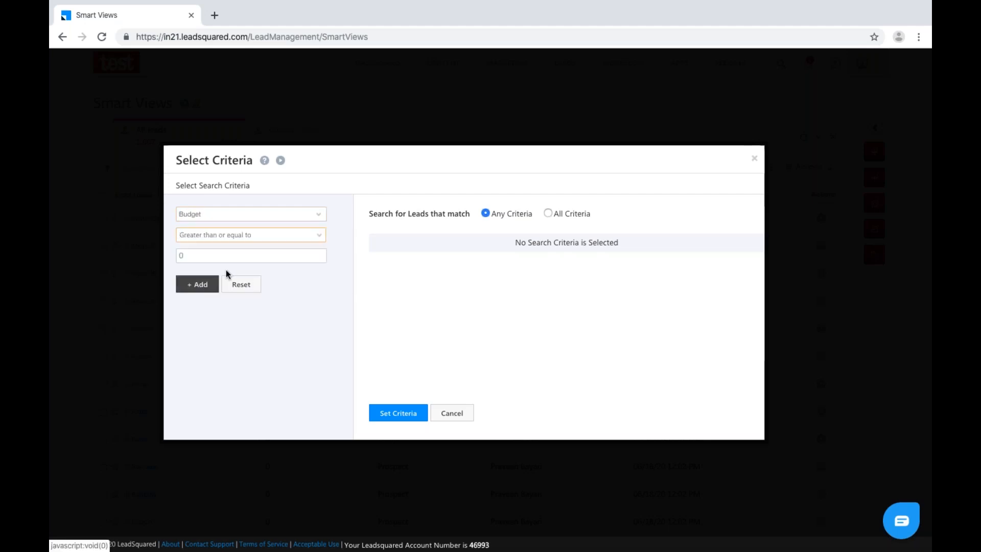
{"action": "double_click", "coordinate": [200, 257]}
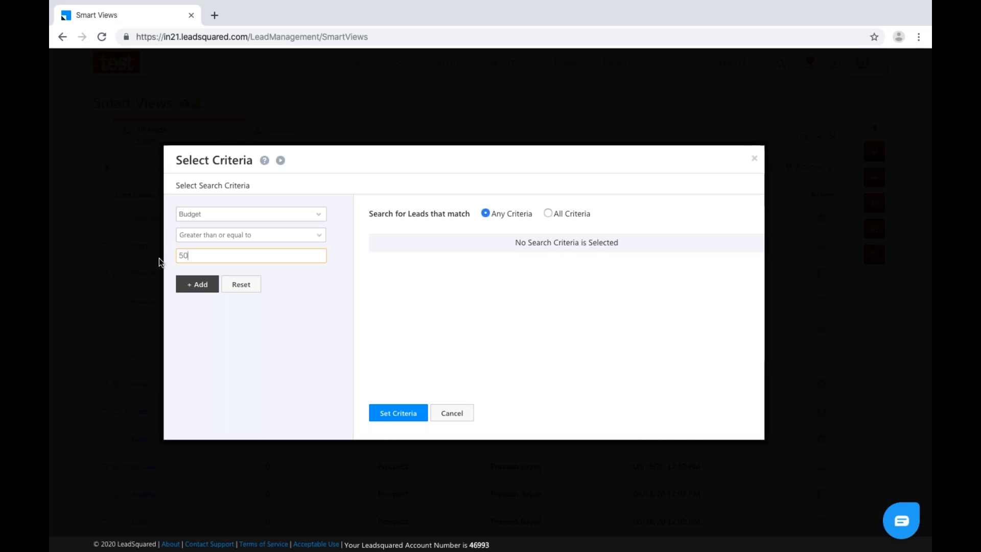
{"action": "left_click", "coordinate": [196, 287]}
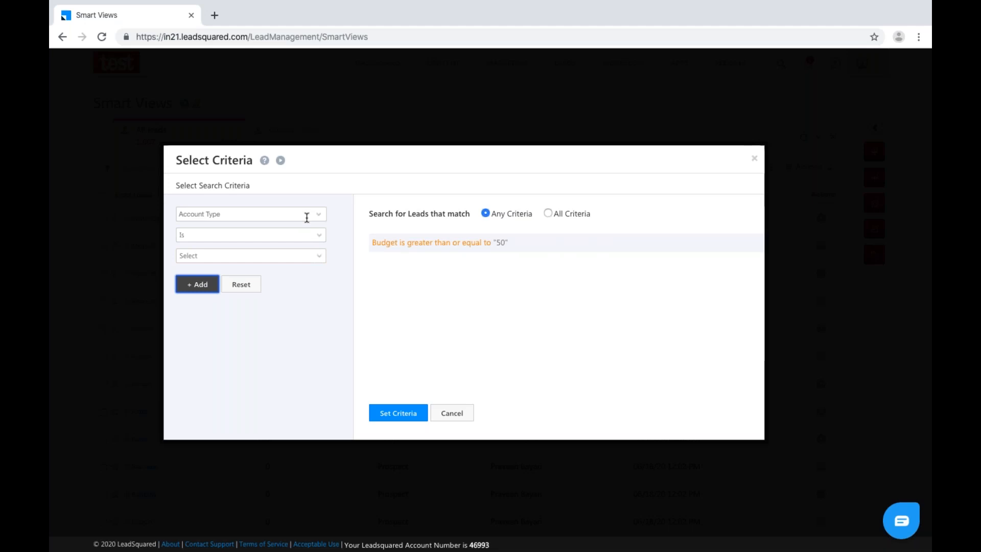
Try City as a further filter field, then apply the criteria to the tab.
{"action": "left_click", "coordinate": [315, 220]}
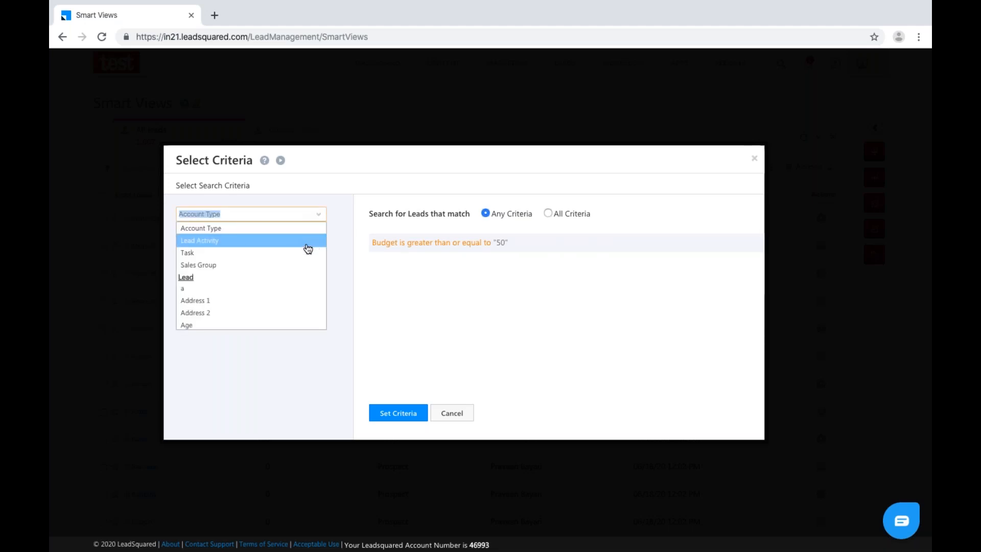
{"action": "type", "text": "s"}
{"action": "key", "text": "BackSpace"}
{"action": "type", "text": "city"}
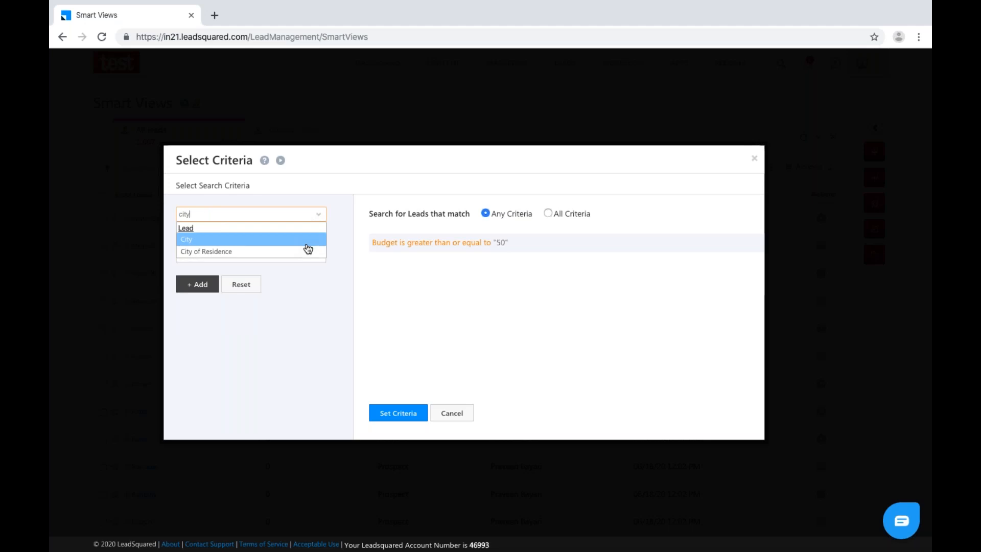
{"action": "left_click", "coordinate": [256, 240]}
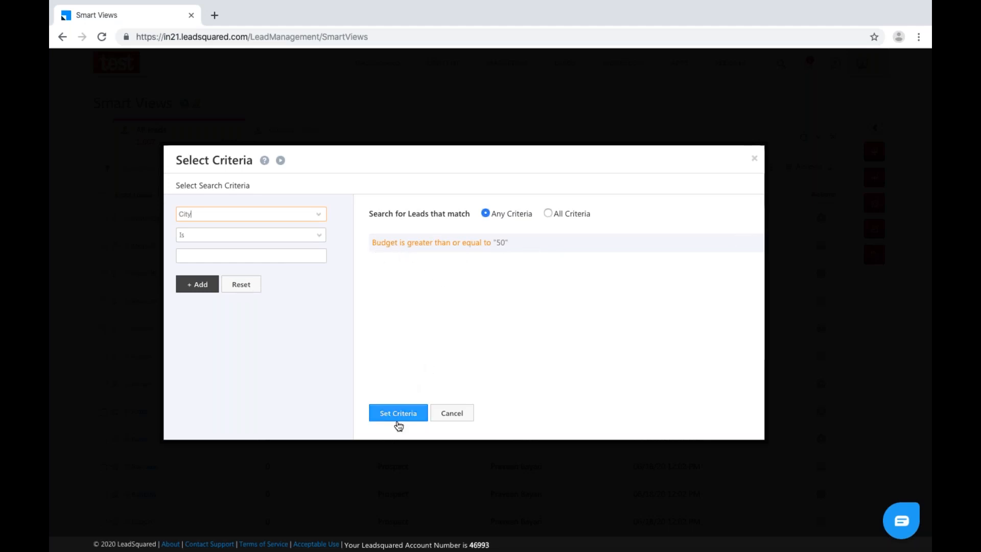
{"action": "left_click", "coordinate": [398, 416]}
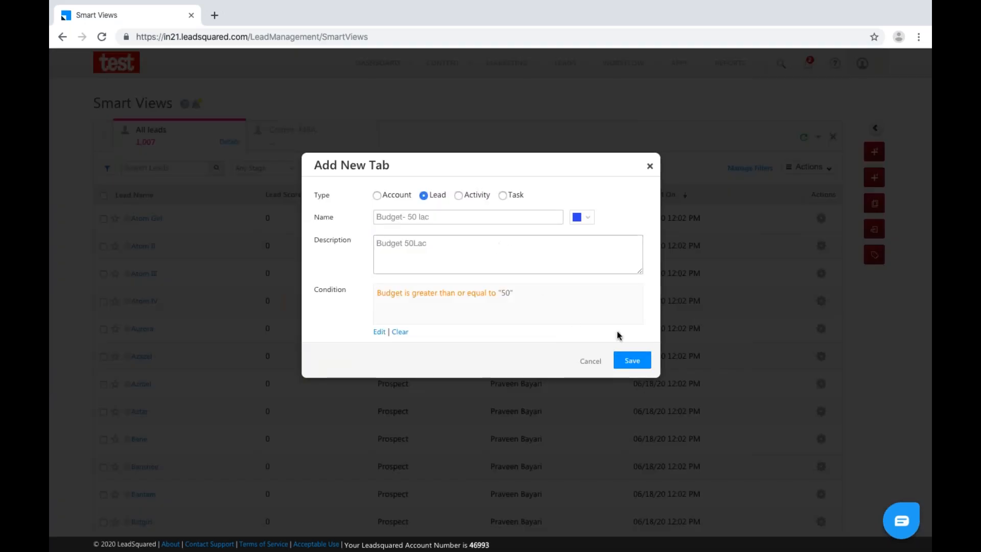
Save the Budget- 50 lac tab and open it to browse its 205 leads.
{"action": "left_click", "coordinate": [649, 361]}
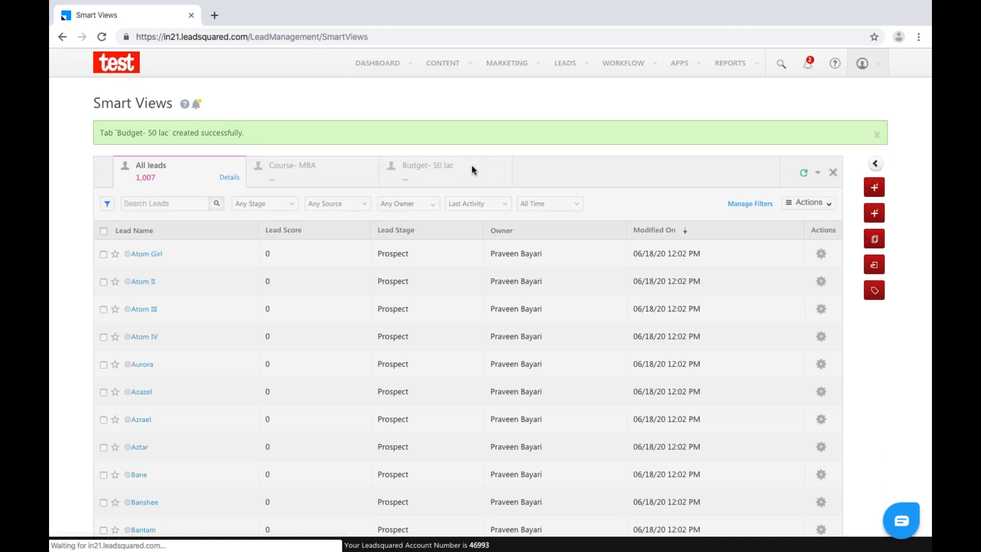
{"action": "left_click", "coordinate": [455, 164]}
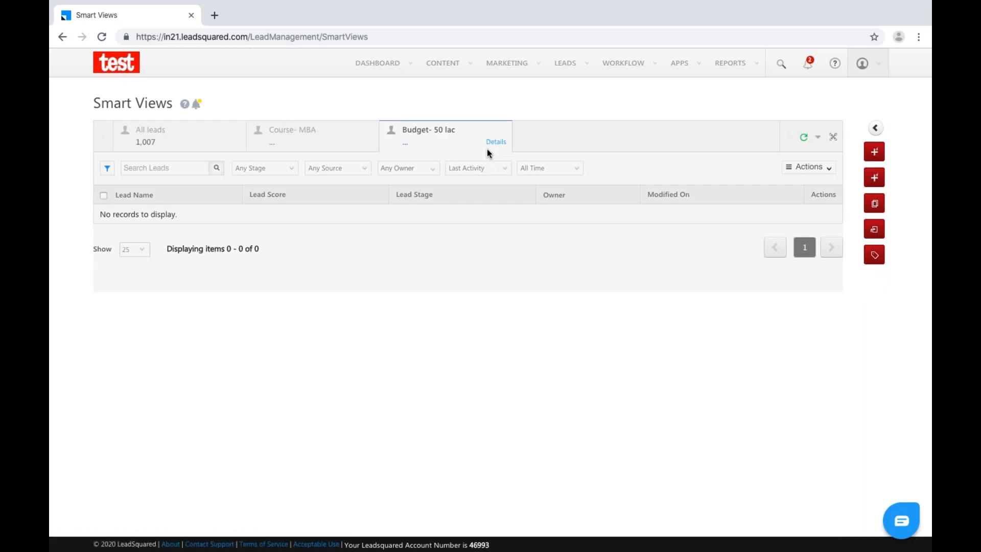
{"action": "scroll", "coordinate": [456, 311], "scroll_direction": "down", "scroll_amount": 1}
{"action": "scroll", "coordinate": [456, 311], "scroll_direction": "down", "scroll_amount": 6}
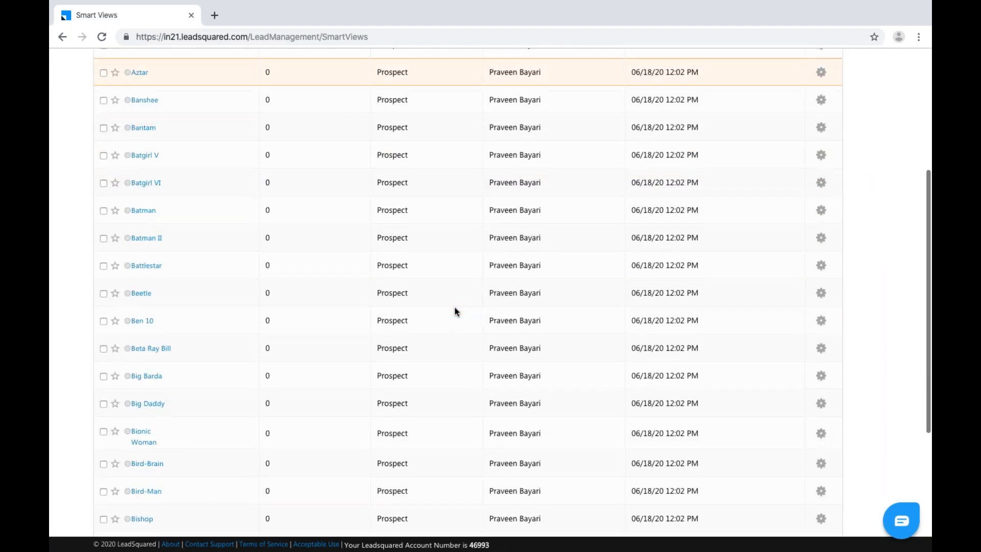
{"action": "scroll", "coordinate": [456, 311], "scroll_direction": "up", "scroll_amount": 6}
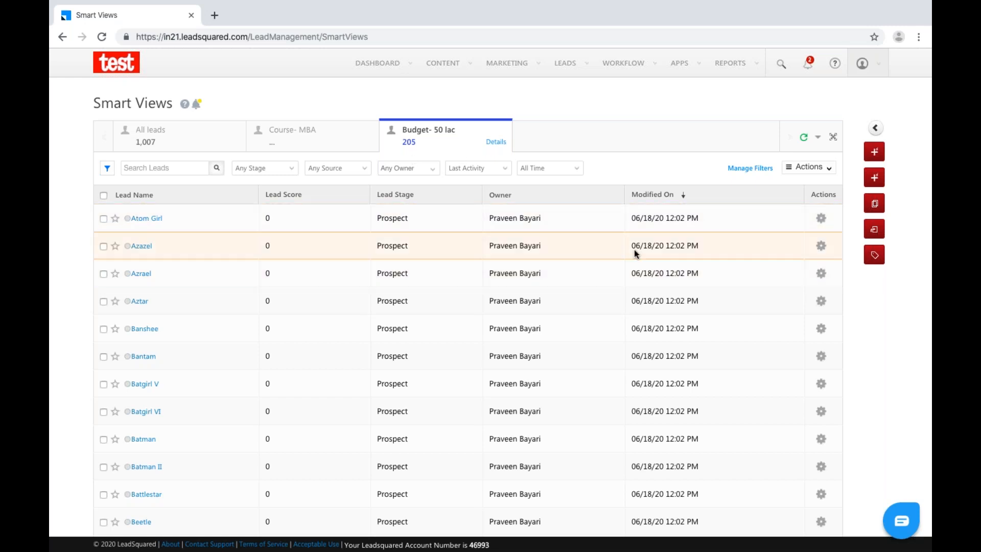
{"action": "left_click", "coordinate": [813, 168]}
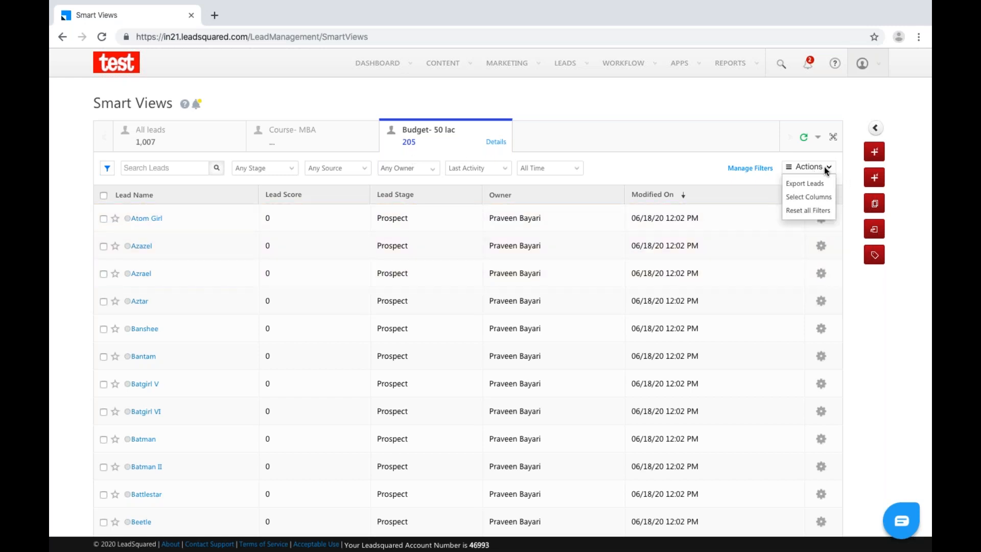
Add the Budget field as a grid column, then dismiss the Page Unresponsive warning.
{"action": "left_click", "coordinate": [813, 198]}
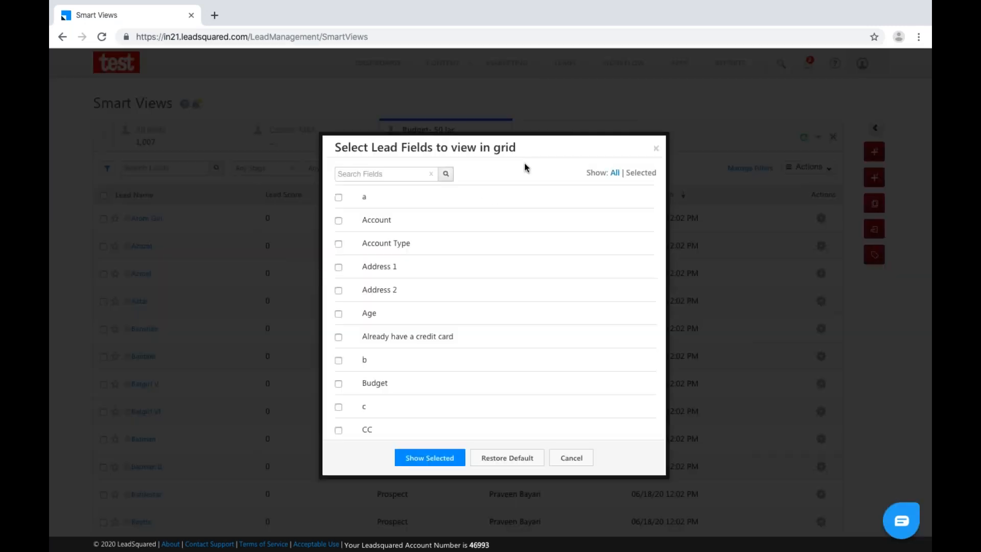
{"action": "left_click", "coordinate": [378, 174]}
{"action": "type", "text": "budget"}
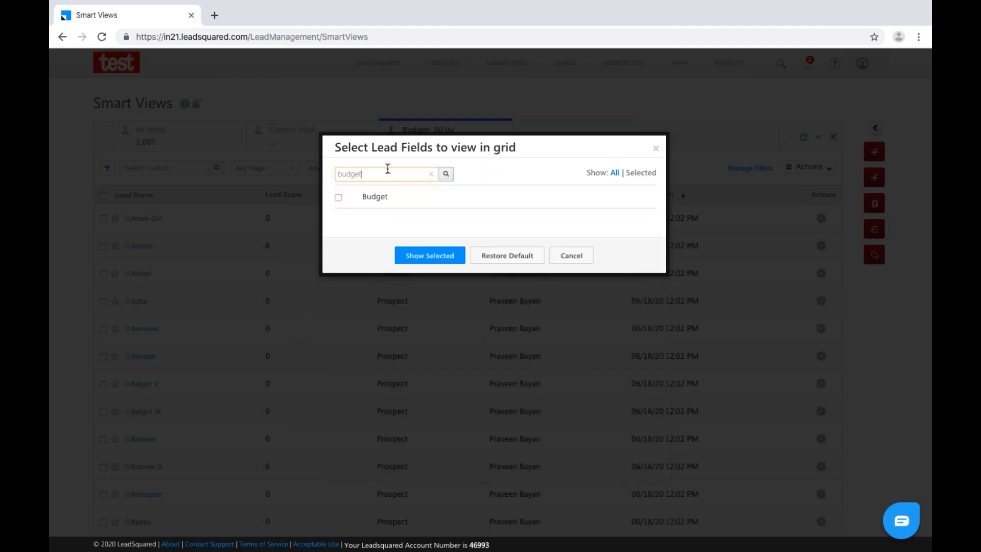
{"action": "left_click", "coordinate": [339, 197]}
{"action": "left_click", "coordinate": [428, 253]}
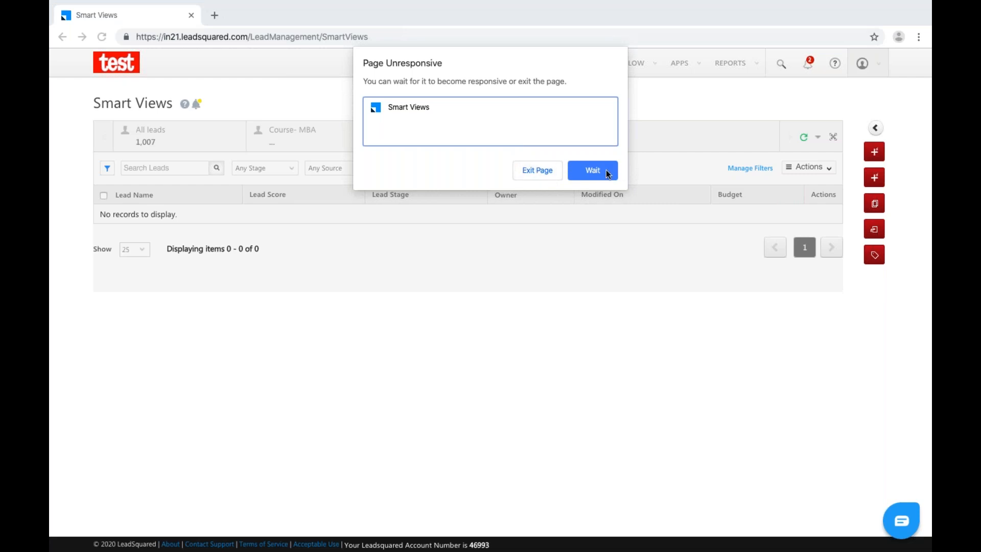
{"action": "left_click", "coordinate": [548, 174]}
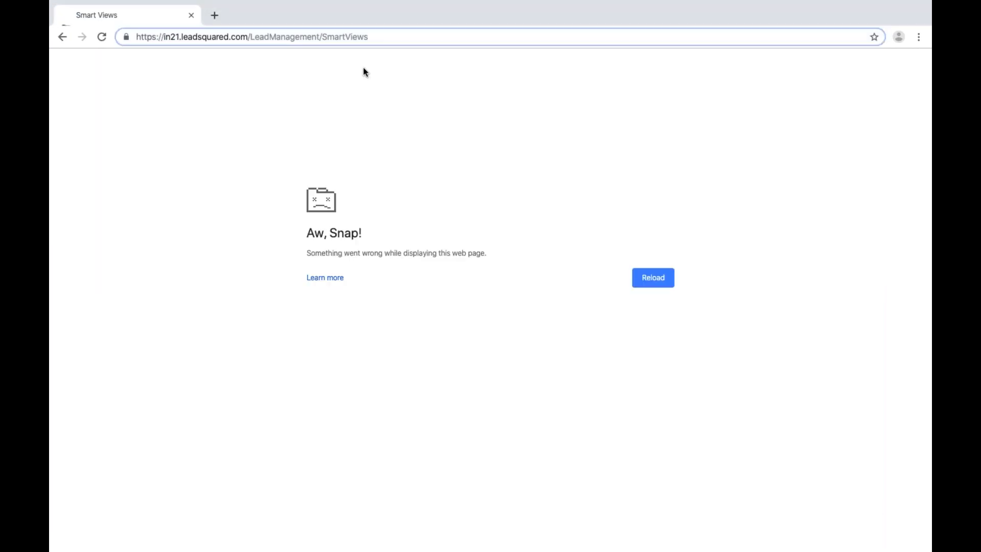
Reload the crashed page and reopen the Budget- 50 lac tab showing its 205 leads.
{"action": "key", "text": "Return"}
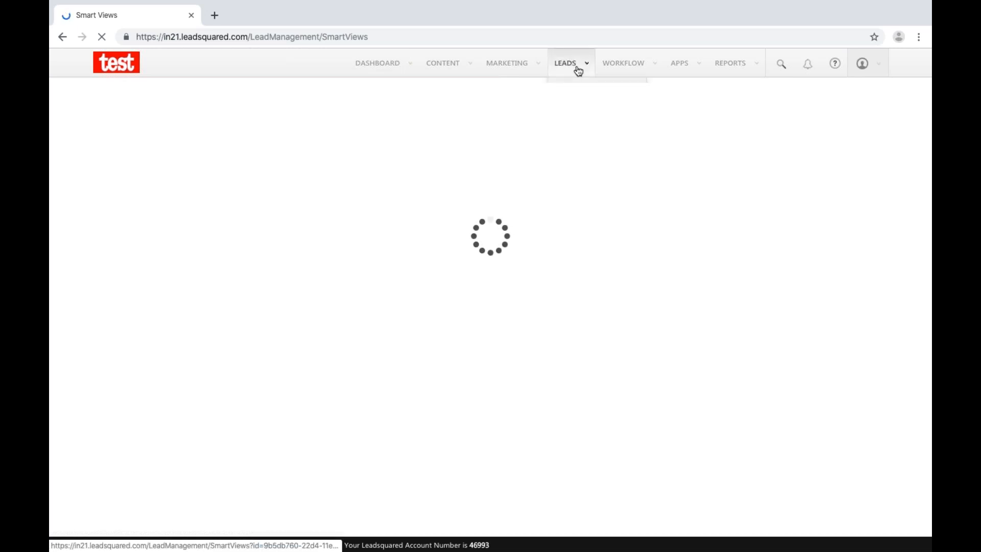
{"action": "mouse_move", "coordinate": [577, 69]}
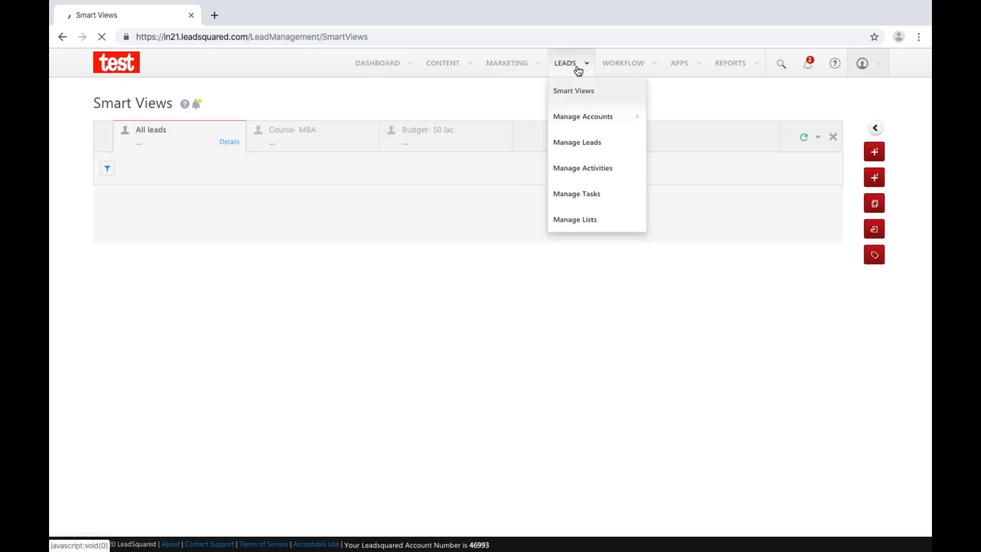
{"action": "left_click", "coordinate": [437, 132]}
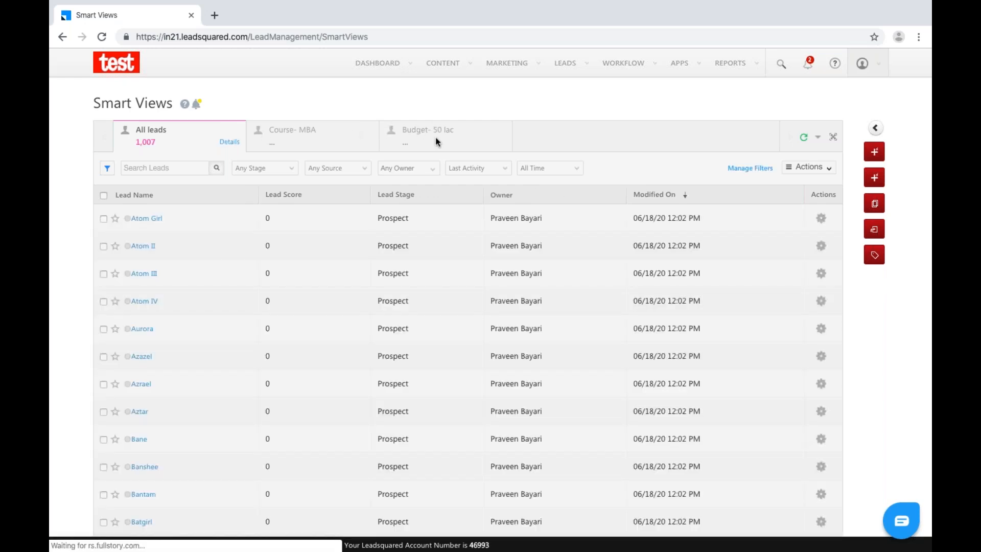
{"action": "left_click", "coordinate": [454, 138]}
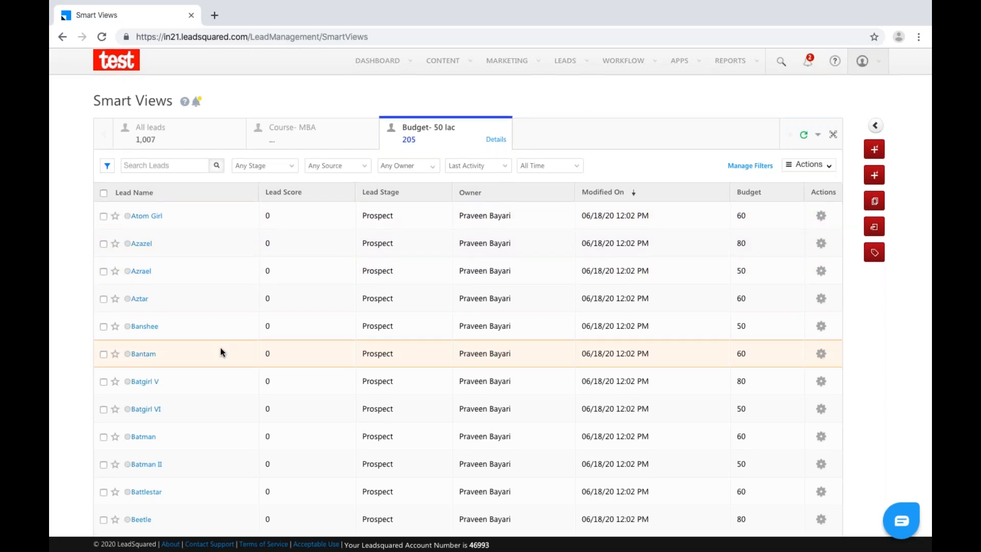
{"action": "scroll", "coordinate": [221, 351], "scroll_direction": "down", "scroll_amount": 1}
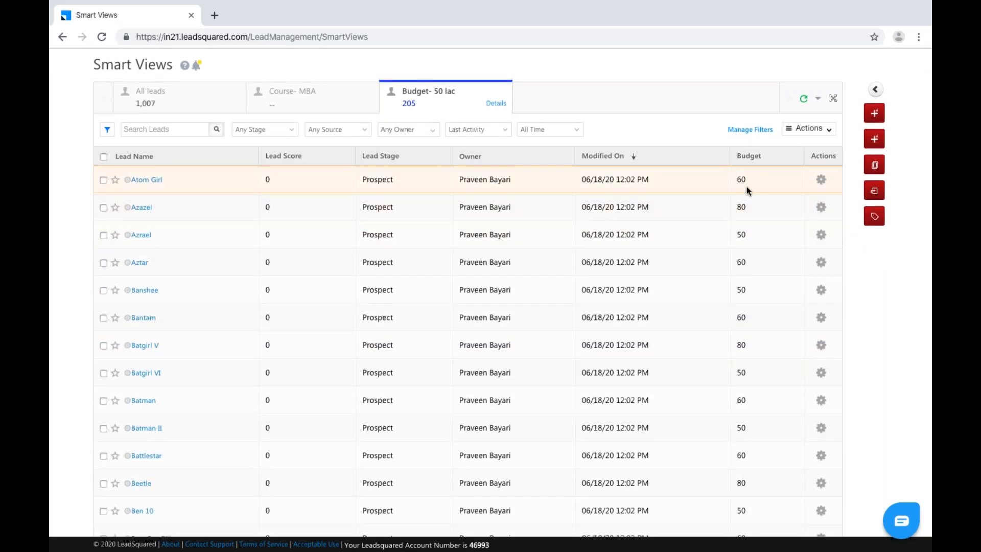
{"action": "scroll", "coordinate": [435, 245], "scroll_direction": "down", "scroll_amount": 1}
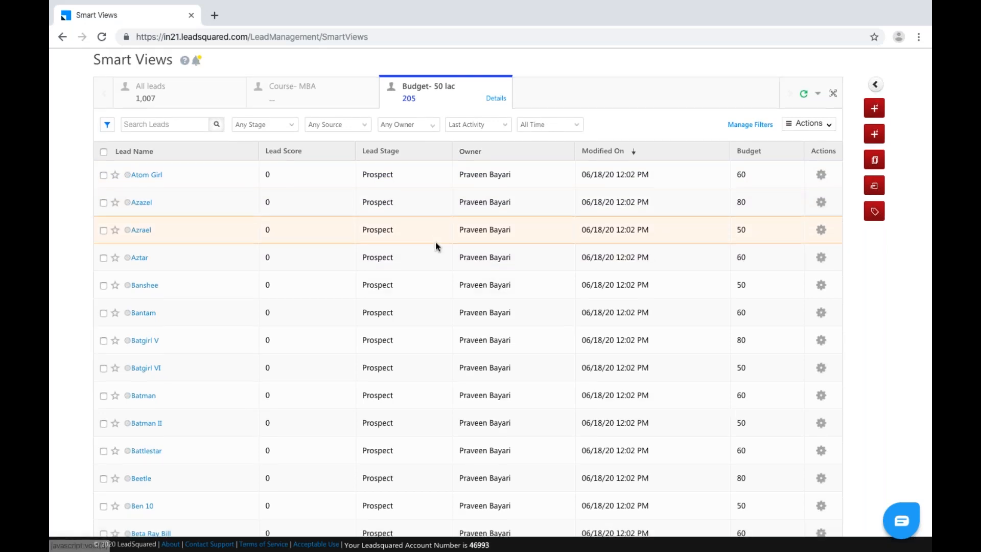
{"action": "scroll", "coordinate": [435, 245], "scroll_direction": "down", "scroll_amount": 10}
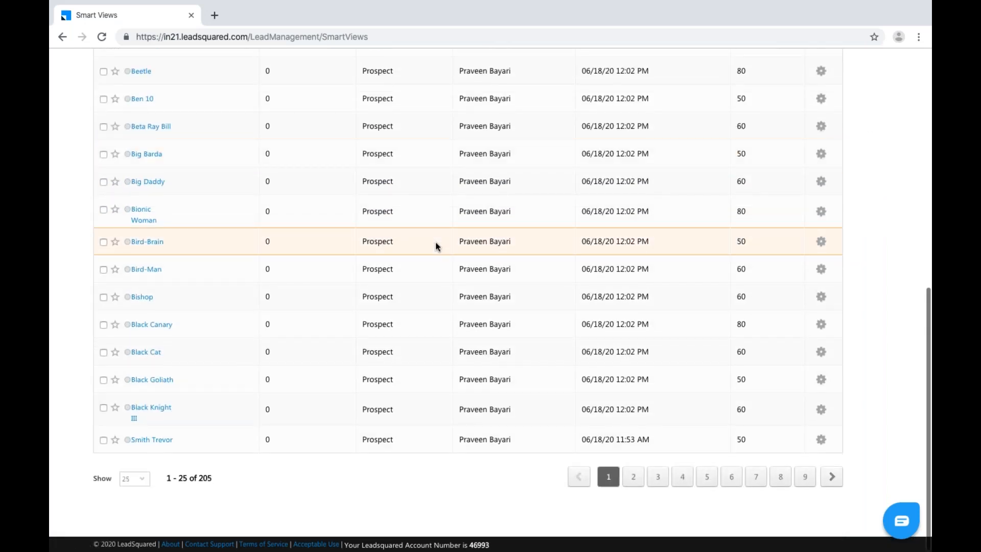
{"action": "scroll", "coordinate": [435, 245], "scroll_direction": "up", "scroll_amount": 10}
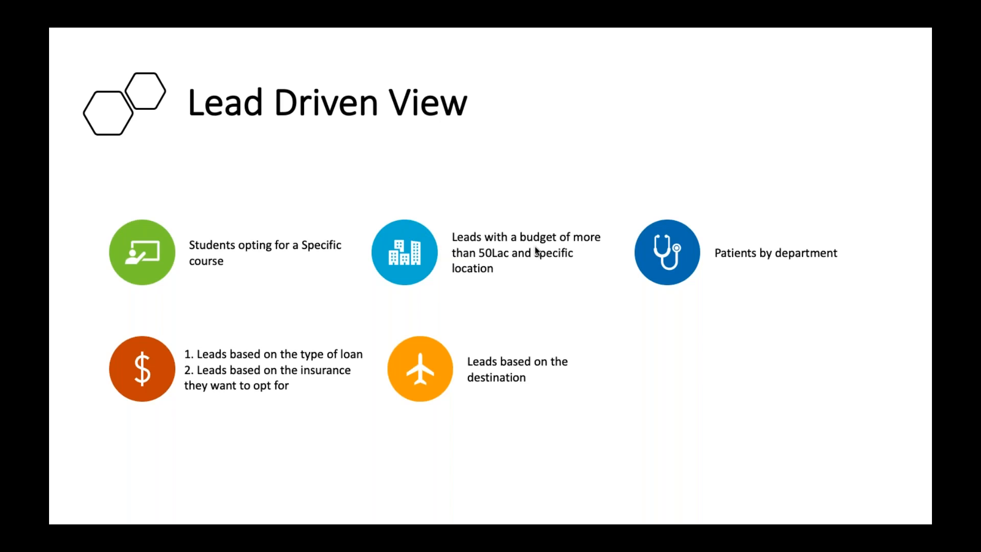
{"action": "key", "text": "ctrl+Right"}
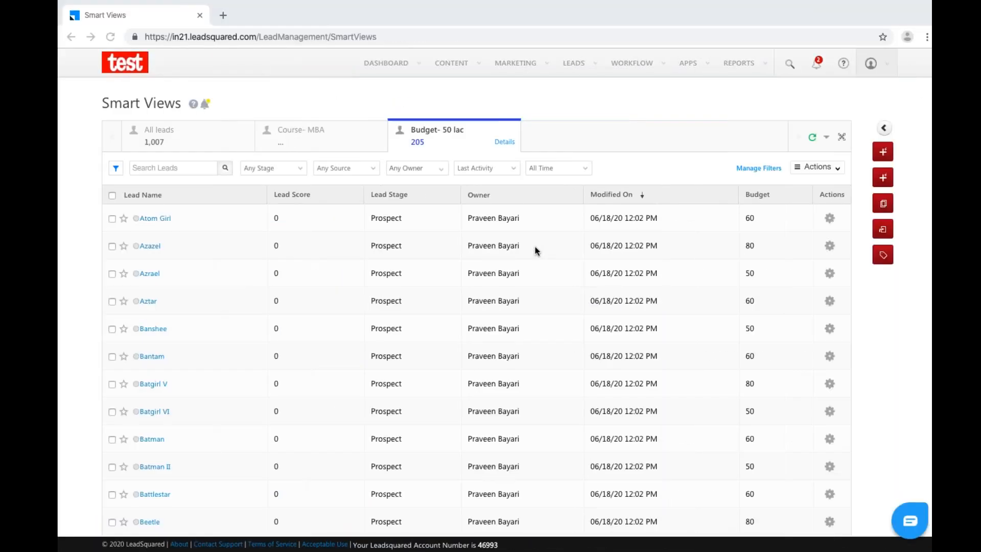
Start a new Lead tab named Department, with Department as its description.
{"action": "left_click", "coordinate": [826, 137]}
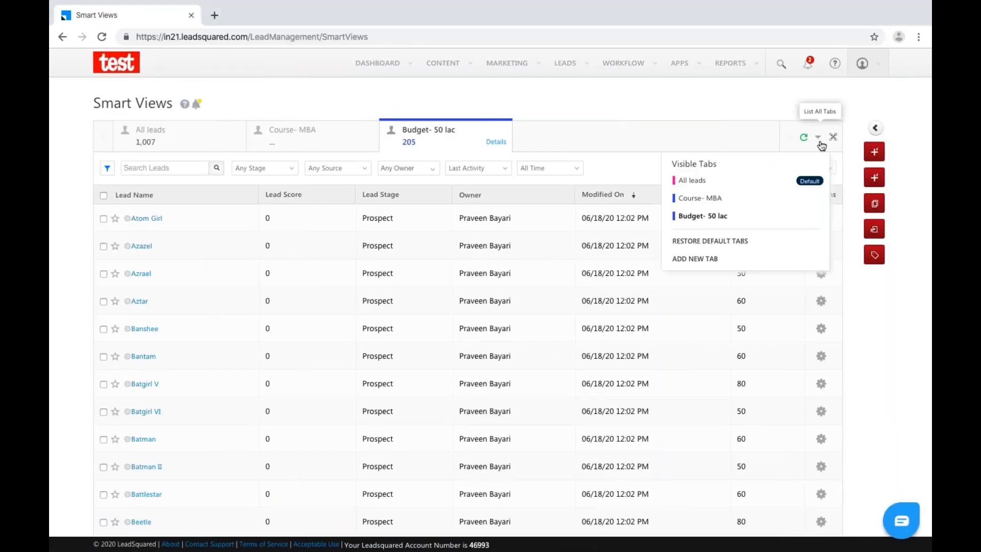
{"action": "left_click", "coordinate": [710, 259]}
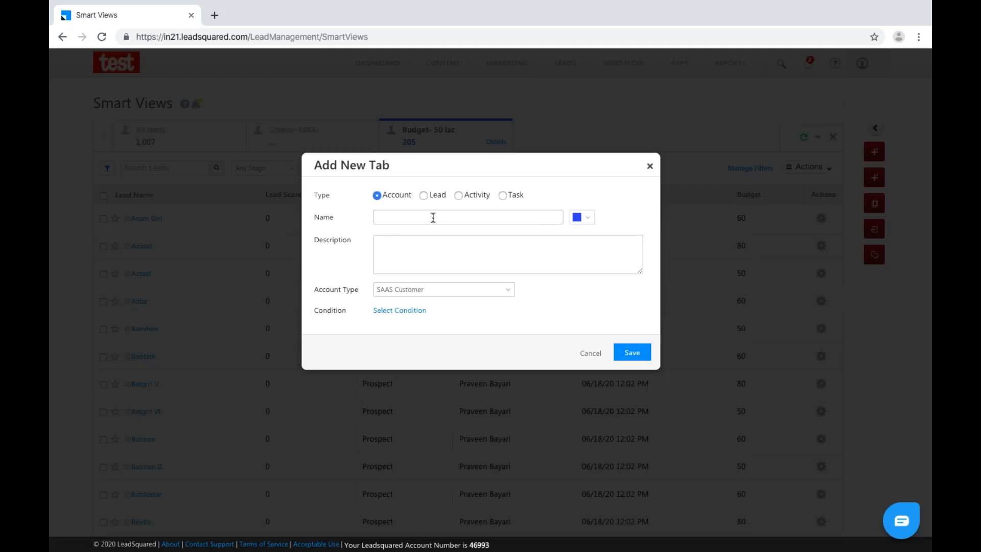
{"action": "left_click", "coordinate": [424, 195]}
{"action": "left_click", "coordinate": [425, 221]}
{"action": "type", "text": "Department"}
{"action": "left_click", "coordinate": [425, 244]}
{"action": "left_click_drag", "start_coordinate": [424, 219], "coordinate": [354, 216]}
{"action": "key", "text": "ctrl+c"}
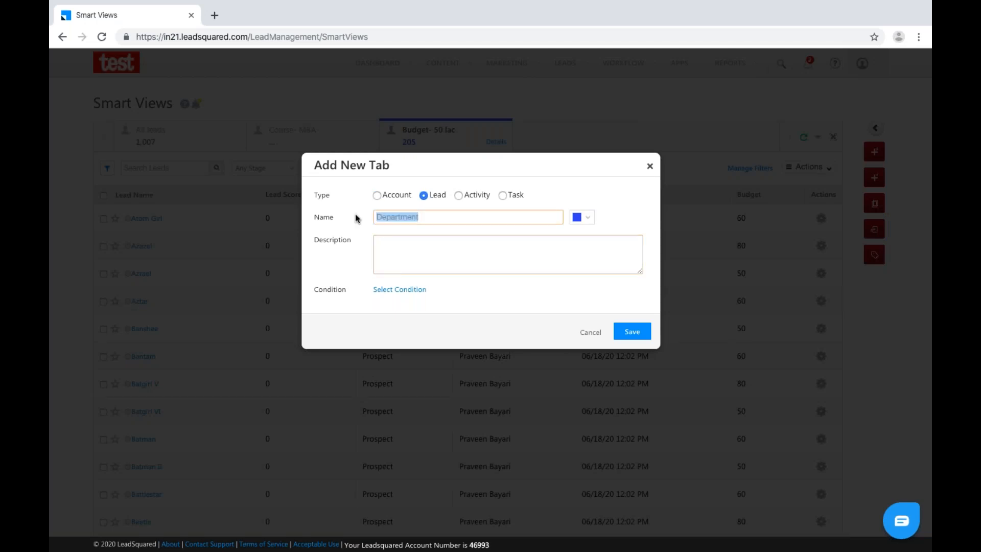
{"action": "left_click", "coordinate": [394, 257]}
{"action": "key", "text": "ctrl+v"}
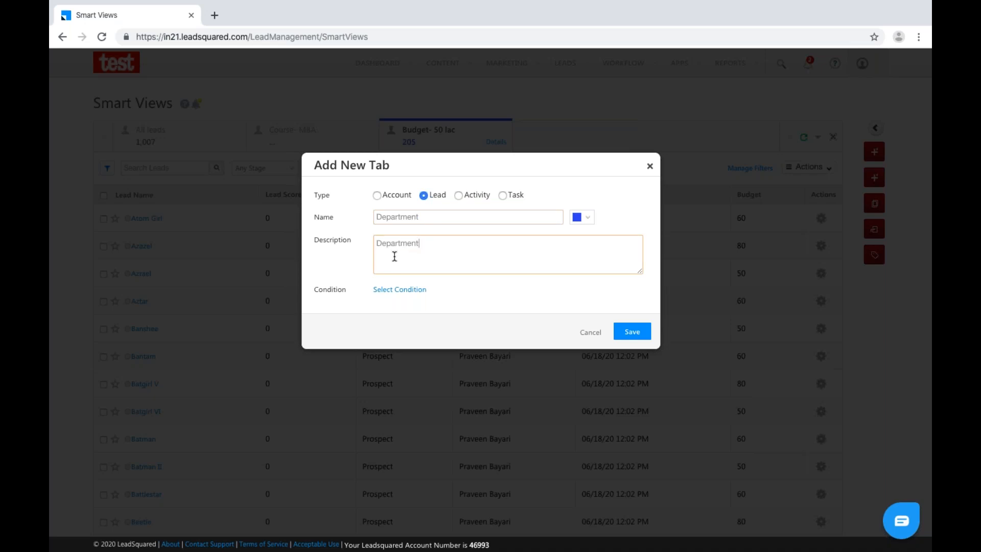
Add the condition Lead Stage is Prospect to the tab.
{"action": "left_click", "coordinate": [416, 290]}
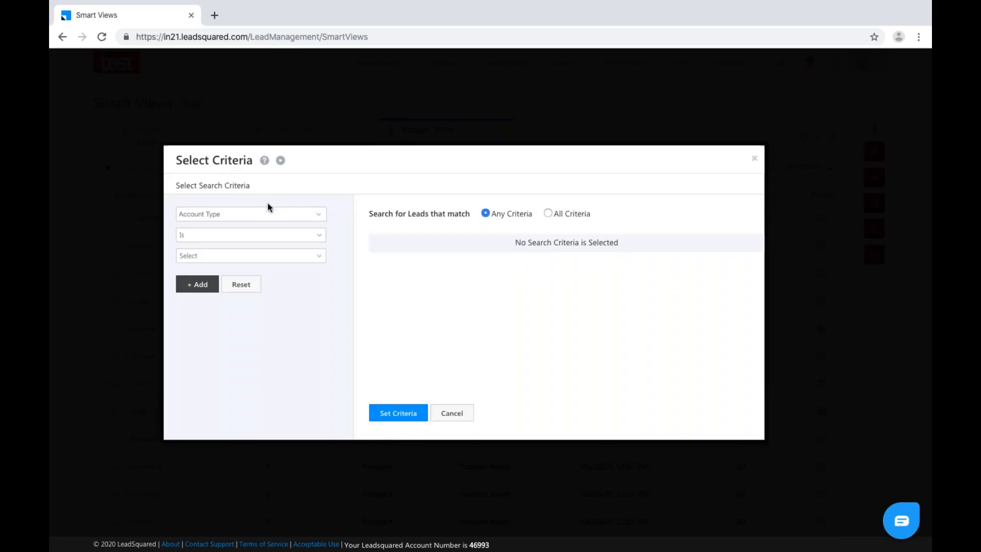
{"action": "left_click", "coordinate": [282, 214]}
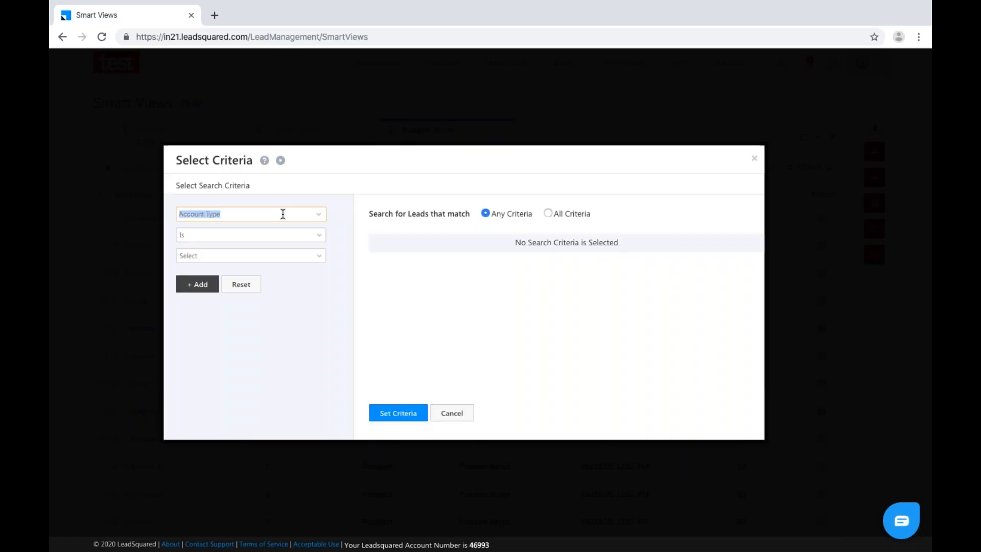
{"action": "type", "text": "lead"}
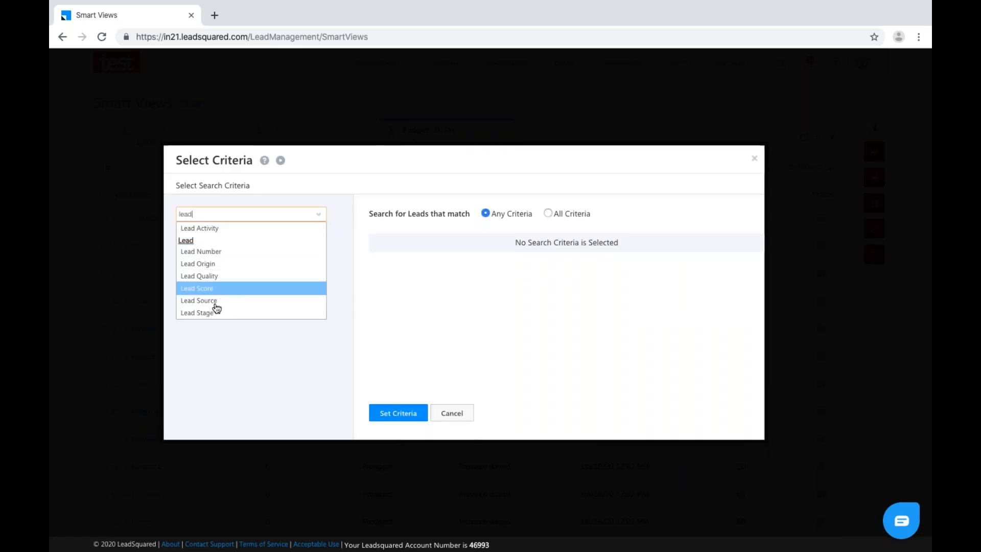
{"action": "left_click", "coordinate": [220, 313]}
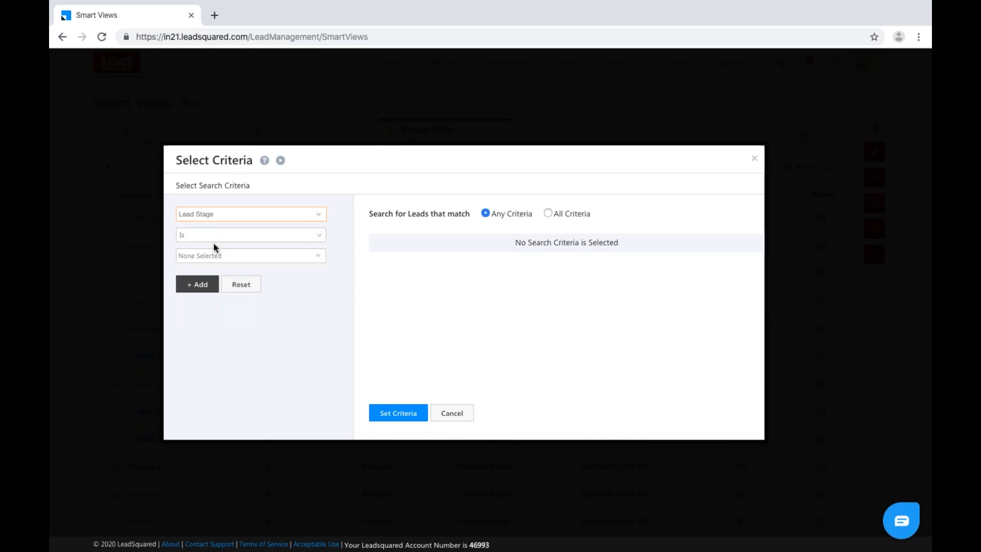
{"action": "left_click", "coordinate": [314, 257]}
{"action": "left_click", "coordinate": [183, 293]}
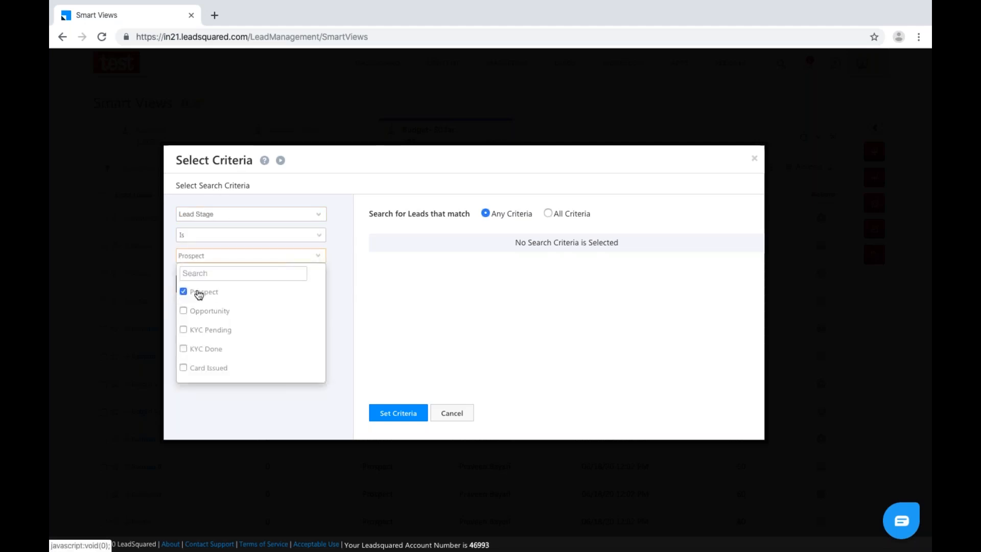
{"action": "left_click", "coordinate": [340, 297]}
{"action": "left_click", "coordinate": [200, 283]}
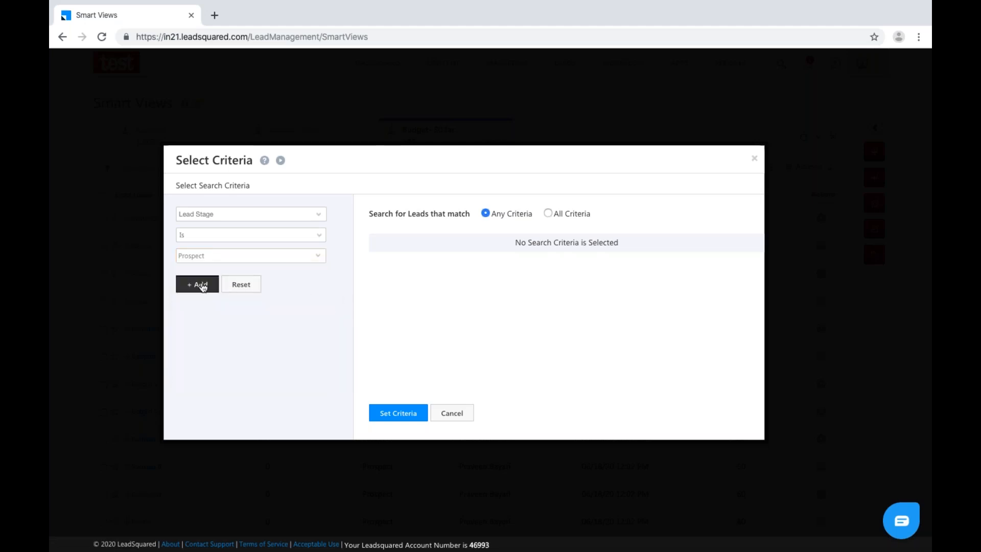
Match all criteria and add the condition Patient Department is ENT.
{"action": "left_click", "coordinate": [549, 214]}
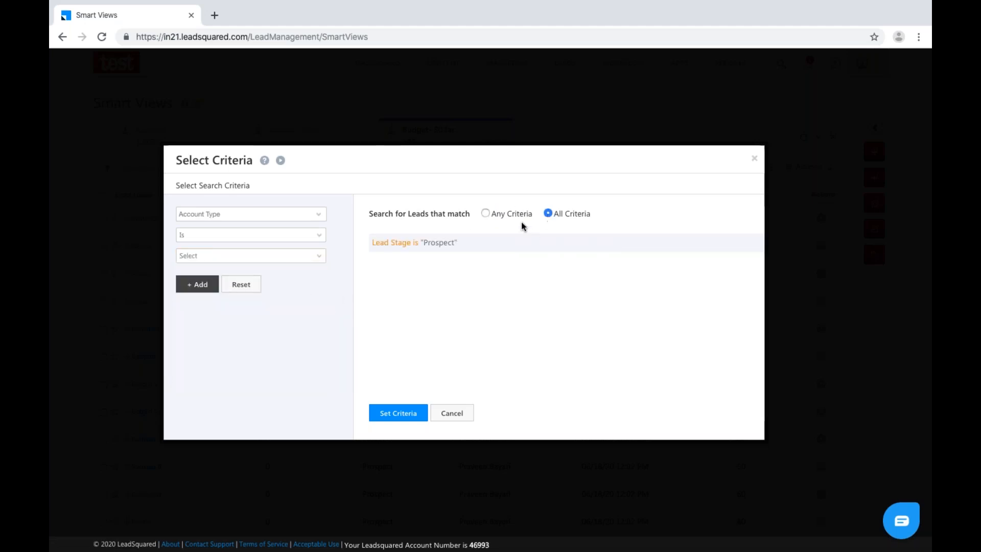
{"action": "left_click", "coordinate": [273, 213]}
{"action": "key", "text": "BackSpace"}
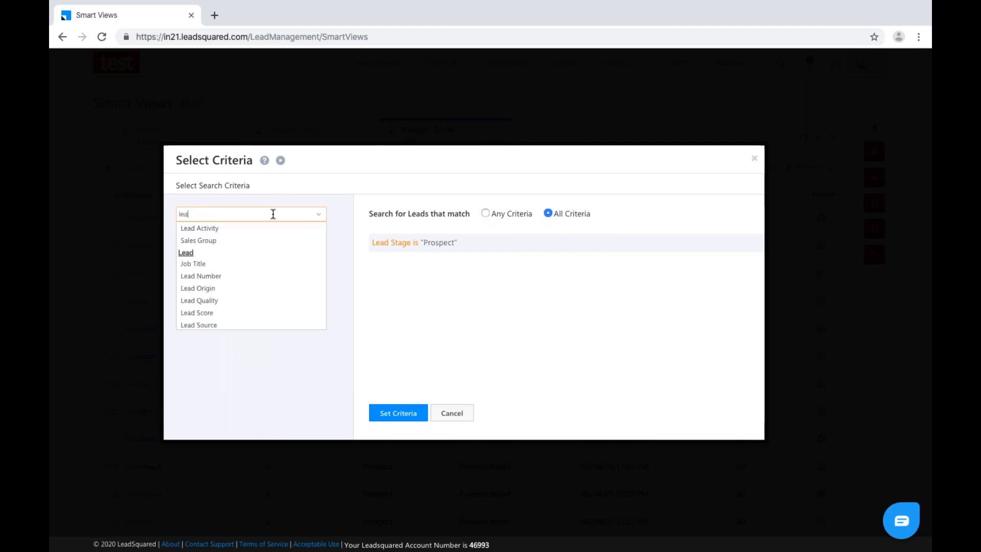
{"action": "type", "text": "depa"}
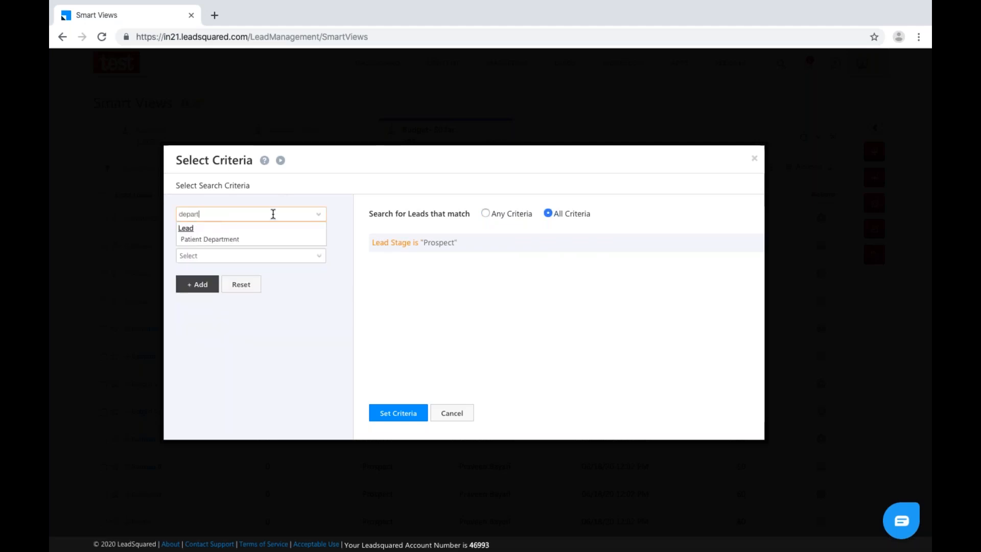
{"action": "type", "text": "rt"}
{"action": "left_click", "coordinate": [228, 239]}
{"action": "left_click", "coordinate": [295, 258]}
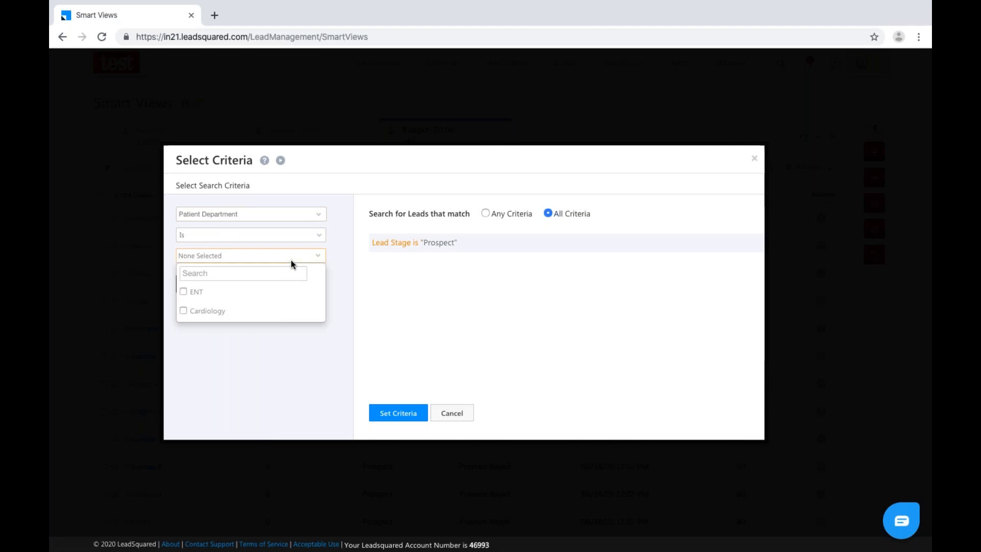
{"action": "left_click", "coordinate": [184, 292]}
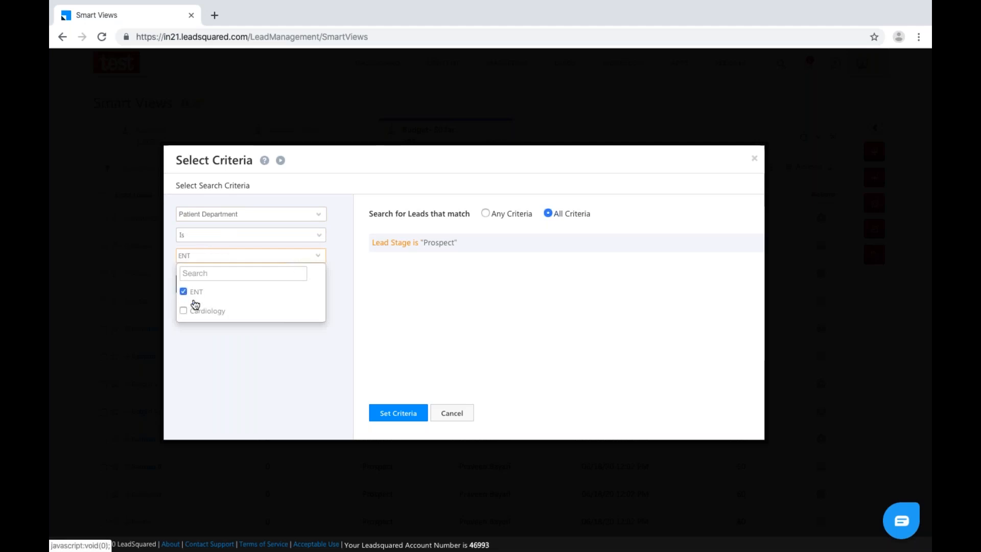
{"action": "left_click", "coordinate": [229, 362]}
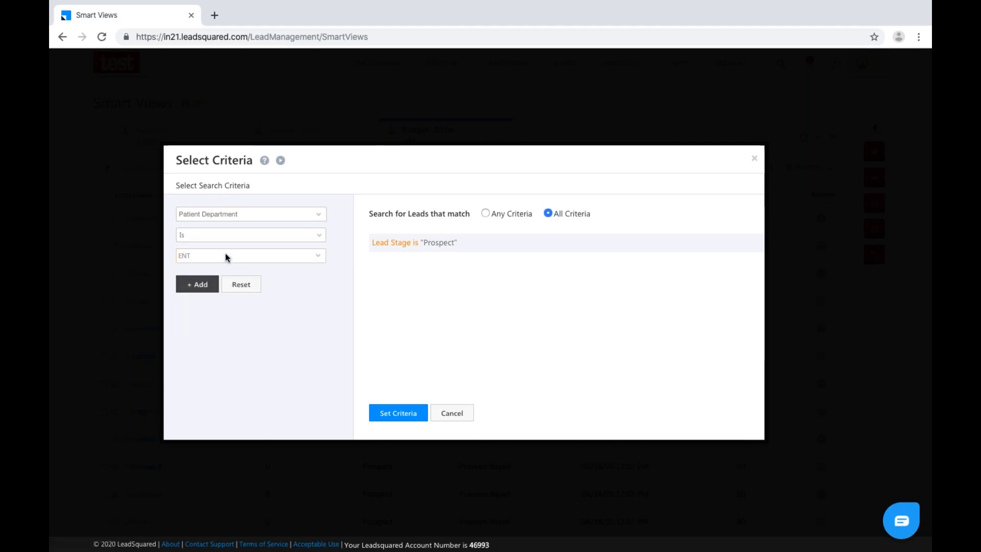
{"action": "left_click", "coordinate": [197, 285]}
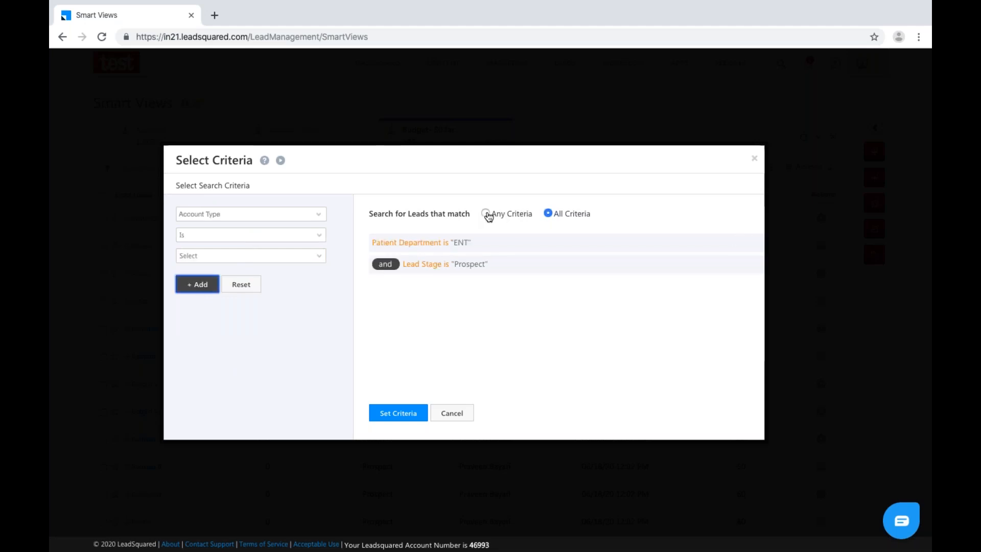
Keep All Criteria matching, apply the criteria, and save the Department tab.
{"action": "left_click", "coordinate": [486, 213]}
{"action": "left_click", "coordinate": [548, 214]}
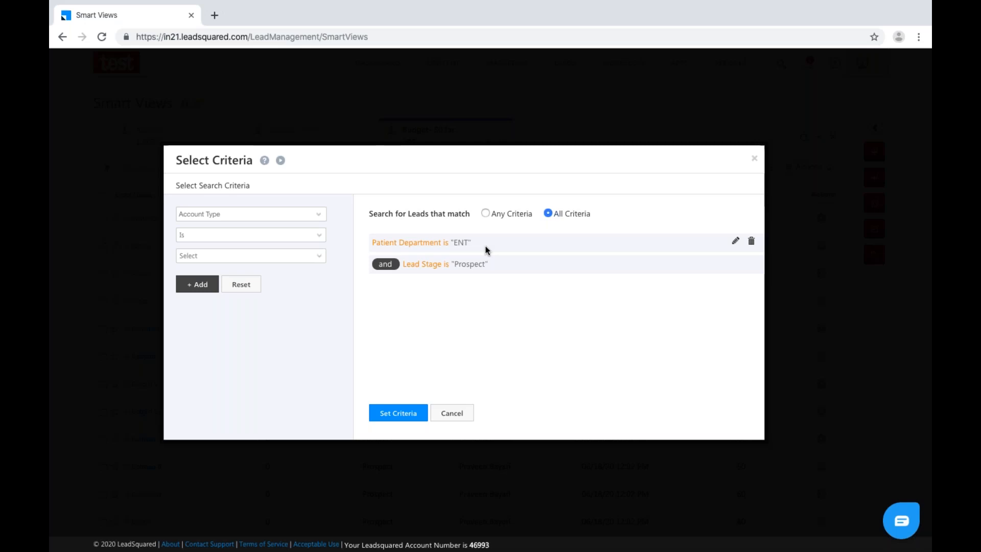
{"action": "left_click", "coordinate": [383, 416]}
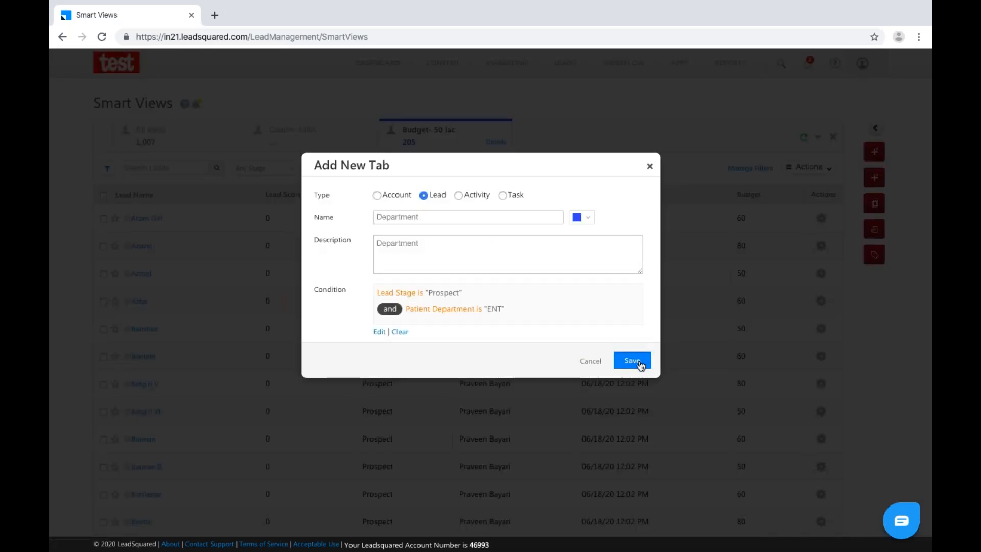
{"action": "left_click", "coordinate": [638, 363]}
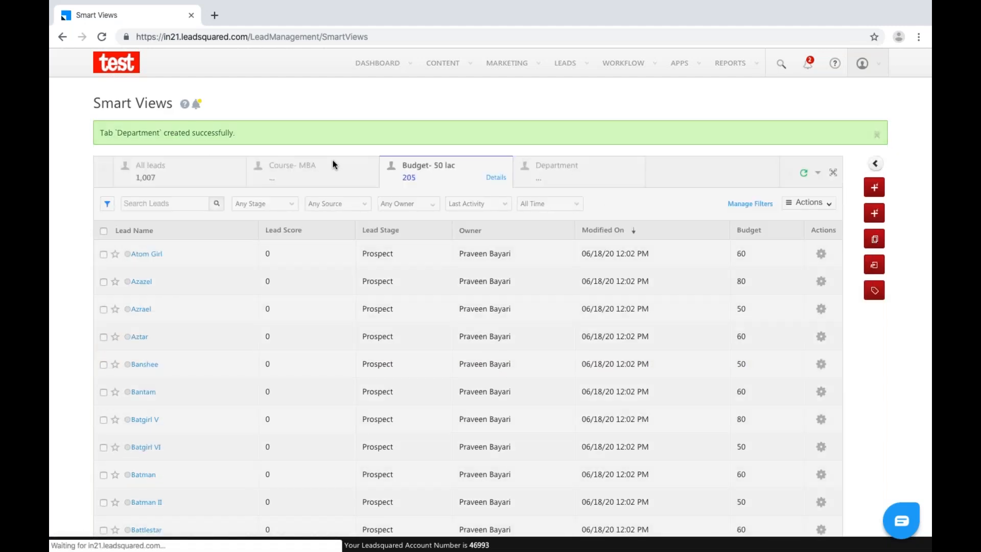
Open the Department tab, scroll through its 104 leads, and view its filter details.
{"action": "left_click", "coordinate": [600, 182]}
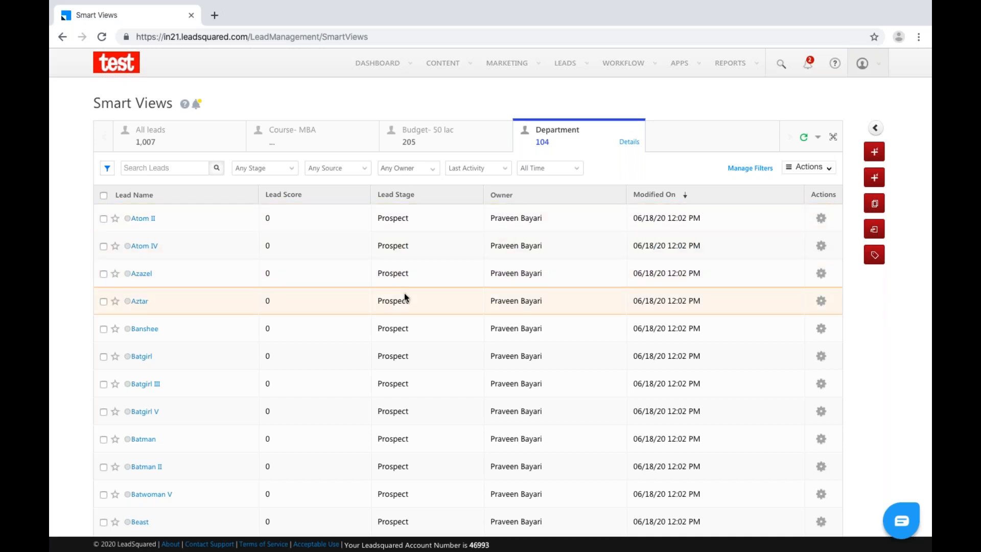
{"action": "scroll", "coordinate": [405, 297], "scroll_direction": "down", "scroll_amount": 1}
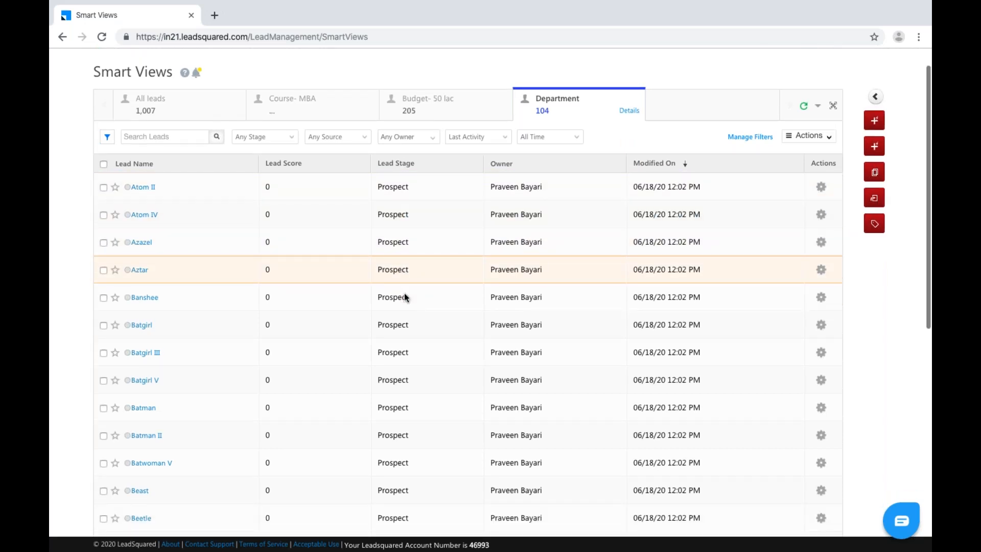
{"action": "scroll", "coordinate": [403, 296], "scroll_direction": "down", "scroll_amount": 8}
{"action": "scroll", "coordinate": [404, 296], "scroll_direction": "up", "scroll_amount": 9}
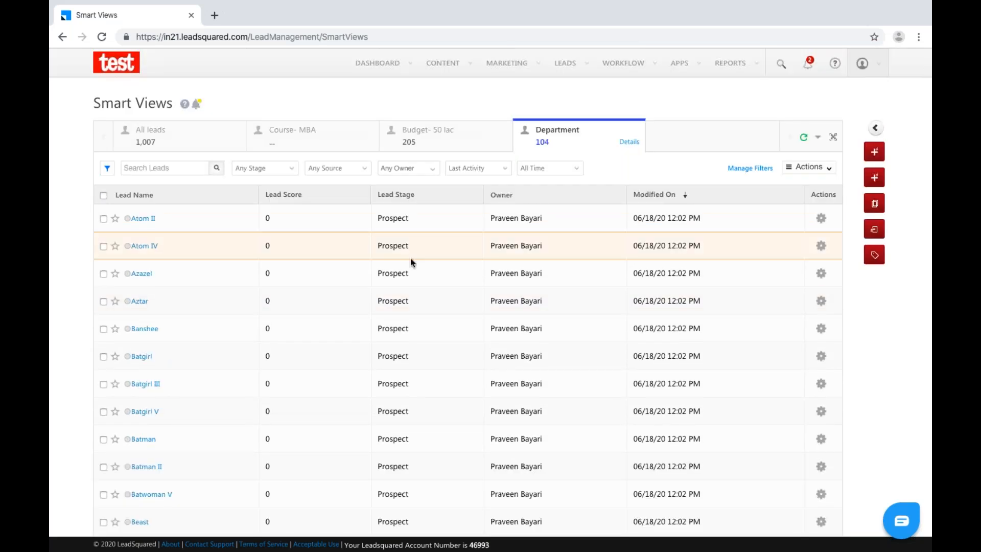
{"action": "left_click", "coordinate": [628, 142]}
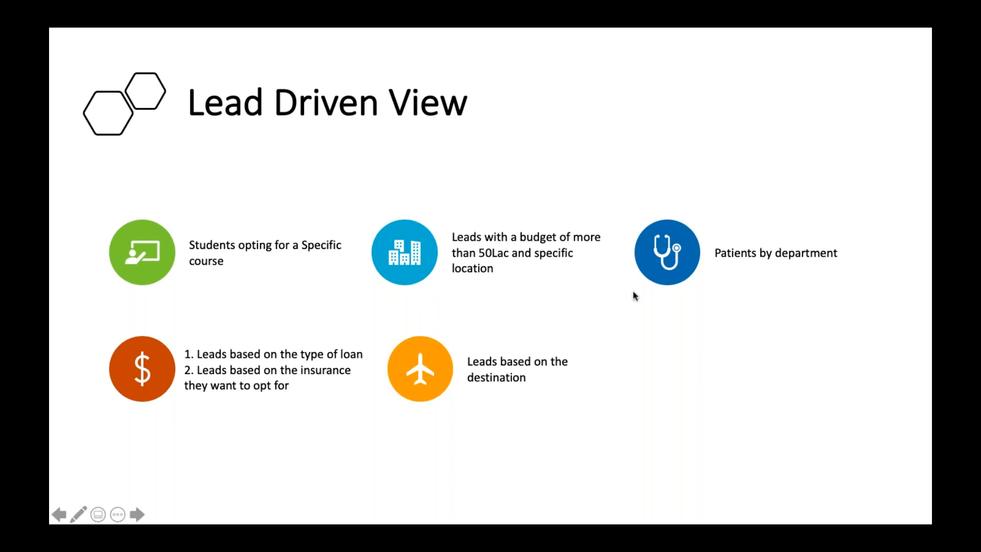
Switch from the Lead Driven View slide back to LeadSquared in the browser.
{"action": "key", "text": "ctrl+Right"}
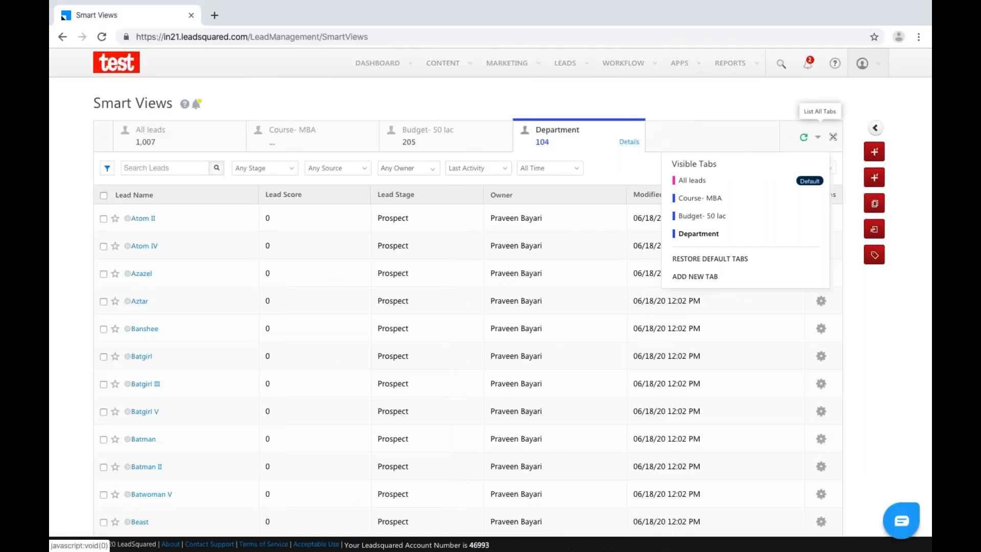
Add a Lead tab named Housing Loan, described as Housing Loan, and open its conditions.
{"action": "left_click", "coordinate": [708, 277]}
{"action": "left_click", "coordinate": [428, 194]}
{"action": "left_click", "coordinate": [430, 215]}
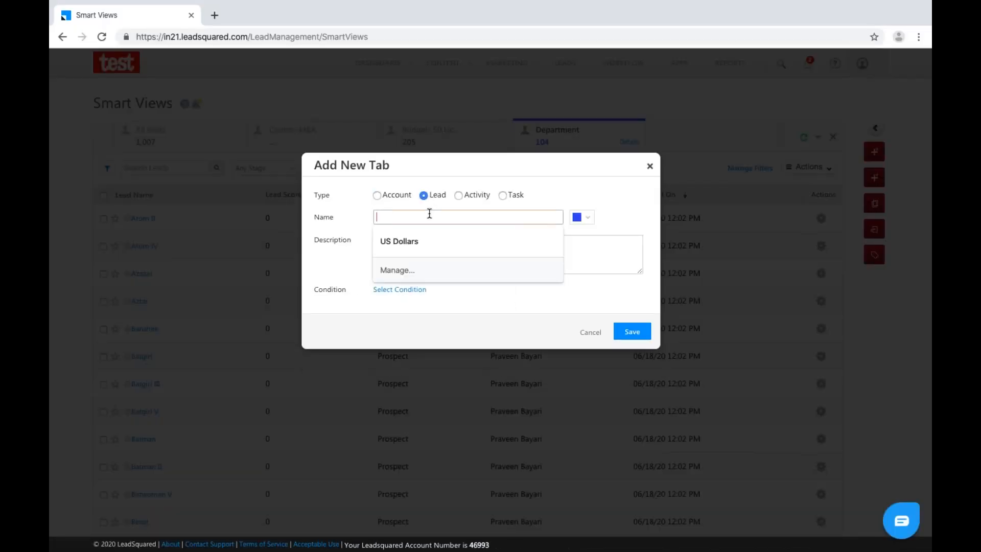
{"action": "type", "text": "Lead"}
{"action": "key", "text": "BackSpace"}
{"action": "key", "text": "BackSpace"}
{"action": "key", "text": "BackSpace"}
{"action": "type", "text": "H"}
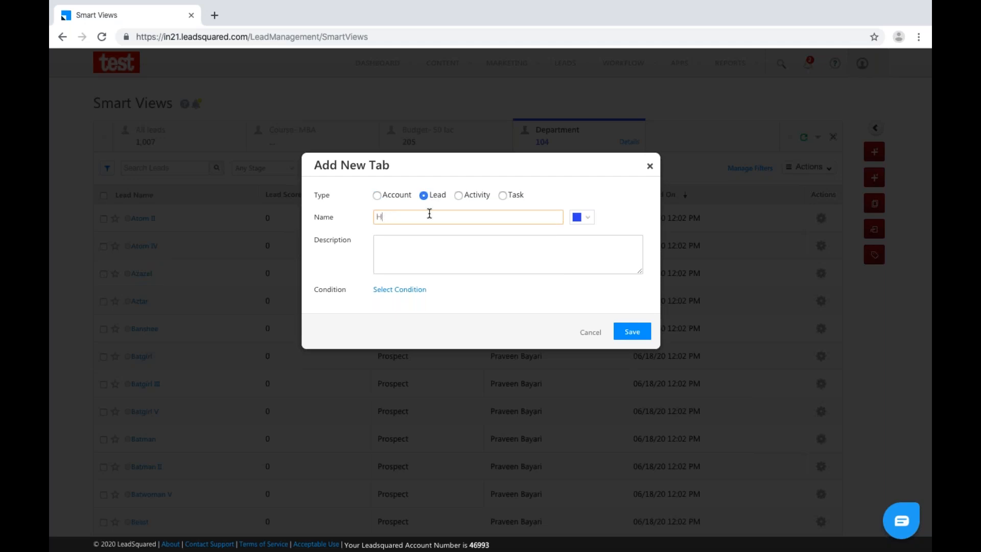
{"action": "type", "text": "ousing Loan"}
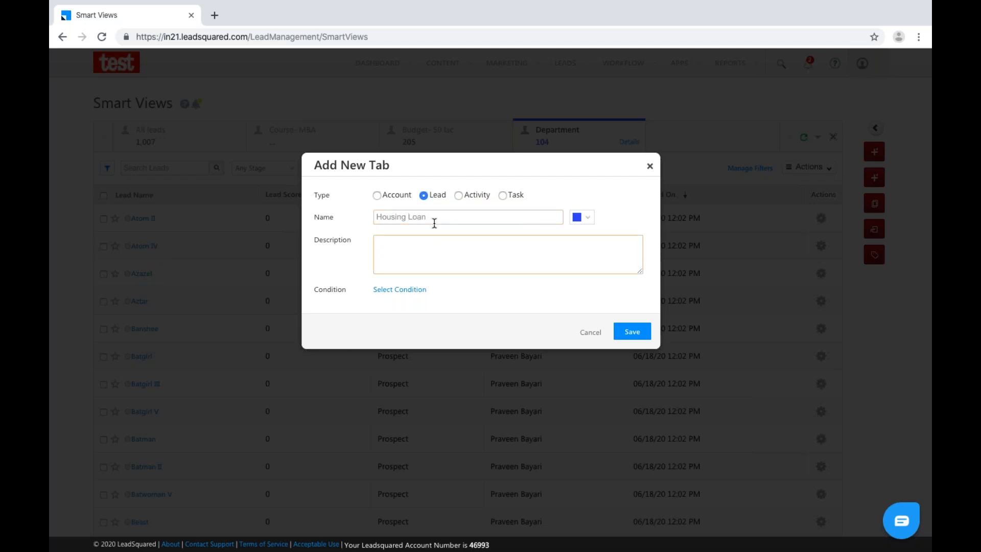
{"action": "triple_click", "coordinate": [376, 218]}
{"action": "key", "text": "ctrl+c"}
{"action": "left_click", "coordinate": [409, 244]}
{"action": "key", "text": "ctrl+v"}
{"action": "left_click", "coordinate": [418, 290]}
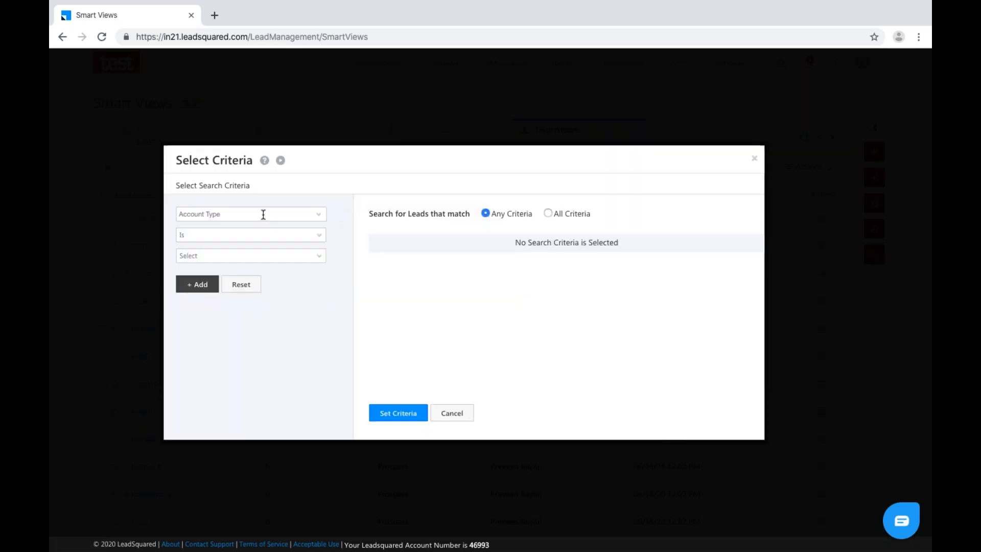
Add the condition Type of Loan is Housing.
{"action": "left_click", "coordinate": [263, 214]}
{"action": "type", "text": "lea"}
{"action": "key", "text": "BackSpace"}
{"action": "key", "text": "BackSpace"}
{"action": "key", "text": "BackSpace"}
{"action": "type", "text": "loa"}
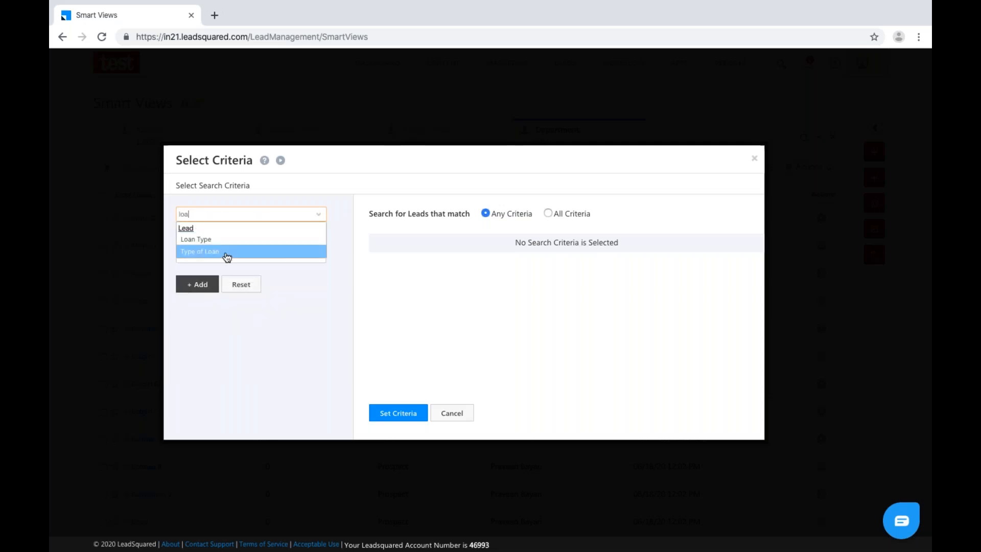
{"action": "left_click", "coordinate": [226, 257]}
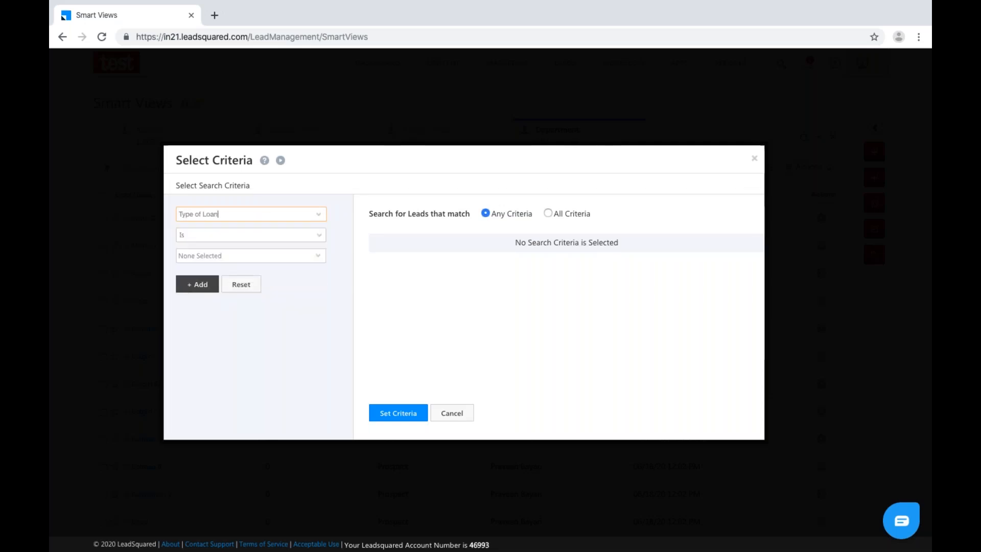
{"action": "left_click", "coordinate": [248, 259]}
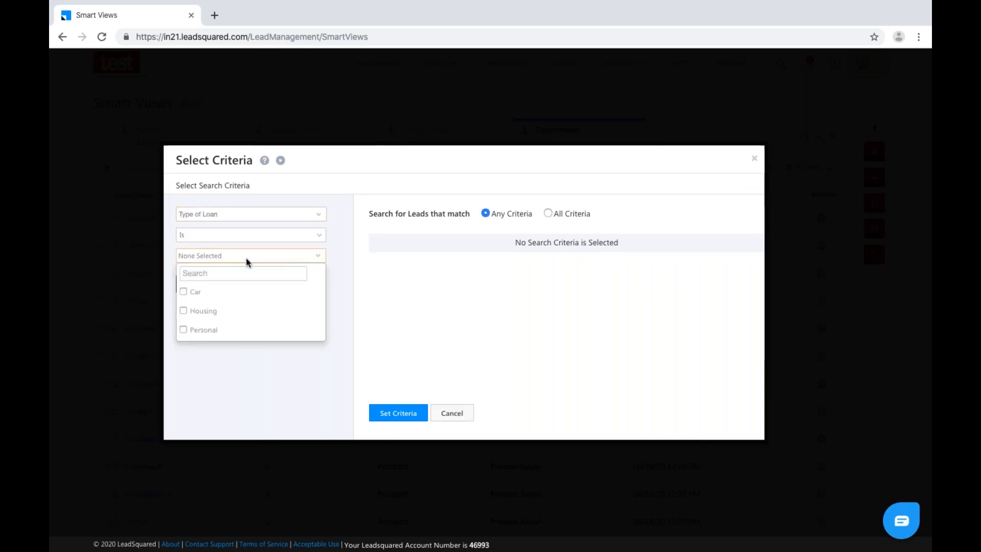
{"action": "left_click", "coordinate": [184, 312]}
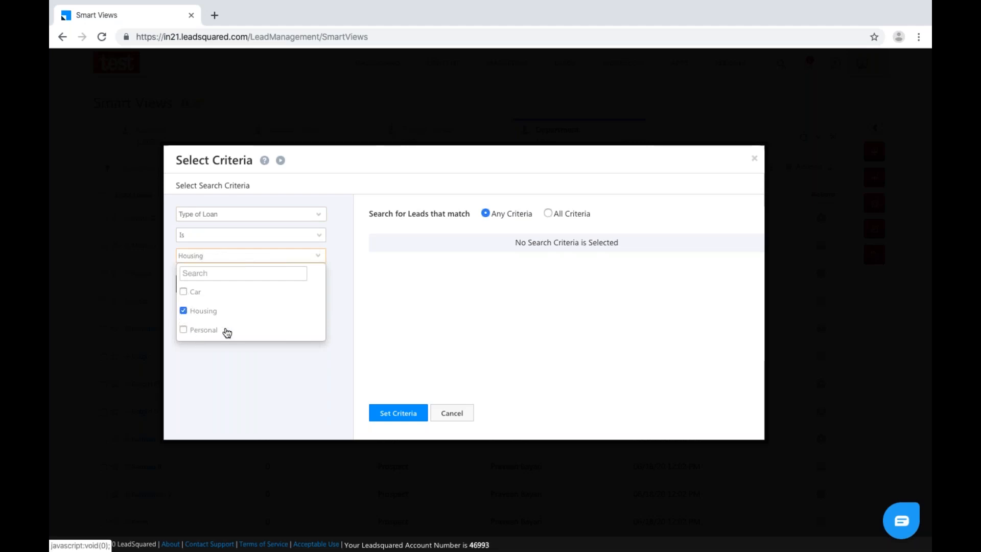
{"action": "left_click", "coordinate": [237, 353]}
{"action": "left_click", "coordinate": [201, 284]}
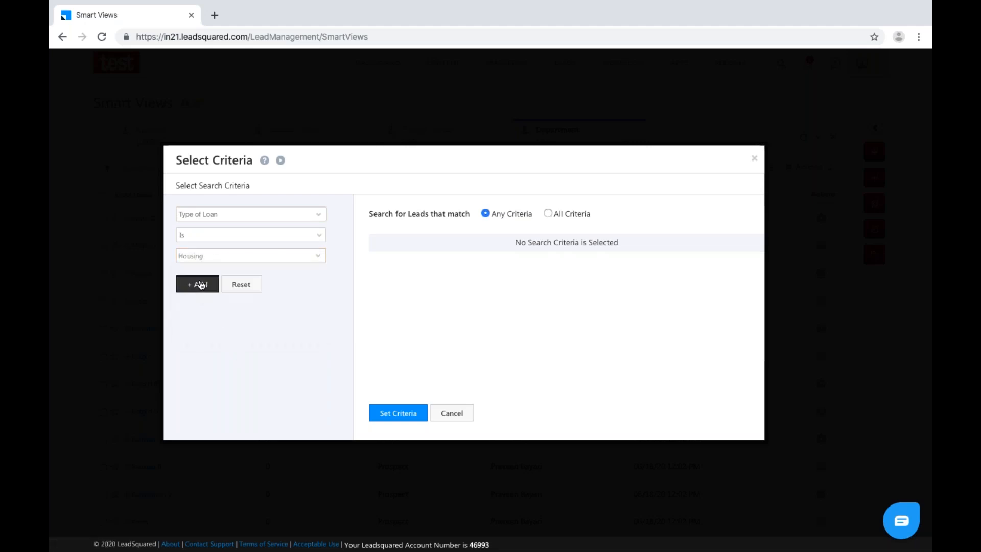
Add a second condition, Lead Stage is Prospect.
{"action": "left_click", "coordinate": [288, 212]}
{"action": "left_click", "coordinate": [321, 216]}
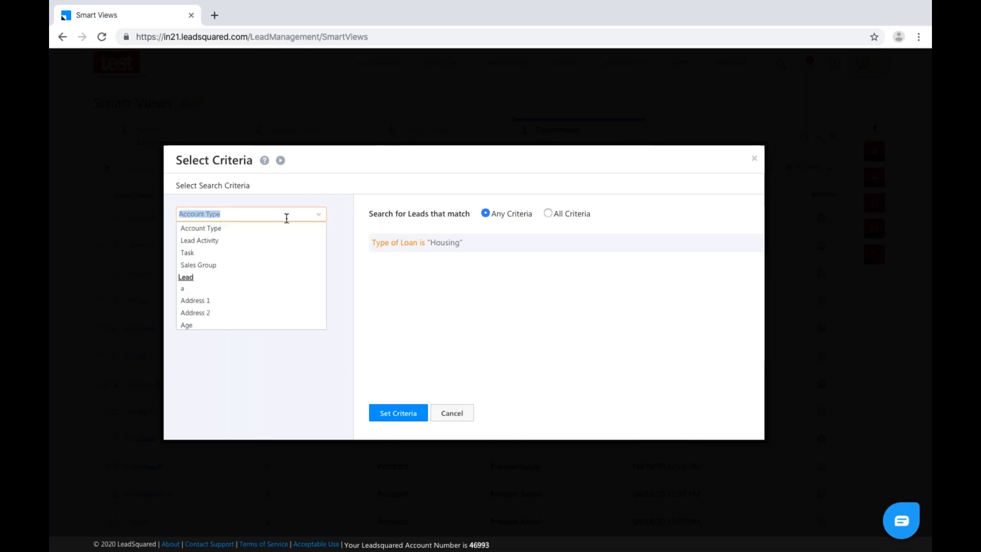
{"action": "scroll", "coordinate": [254, 263], "scroll_direction": "down", "scroll_amount": 3}
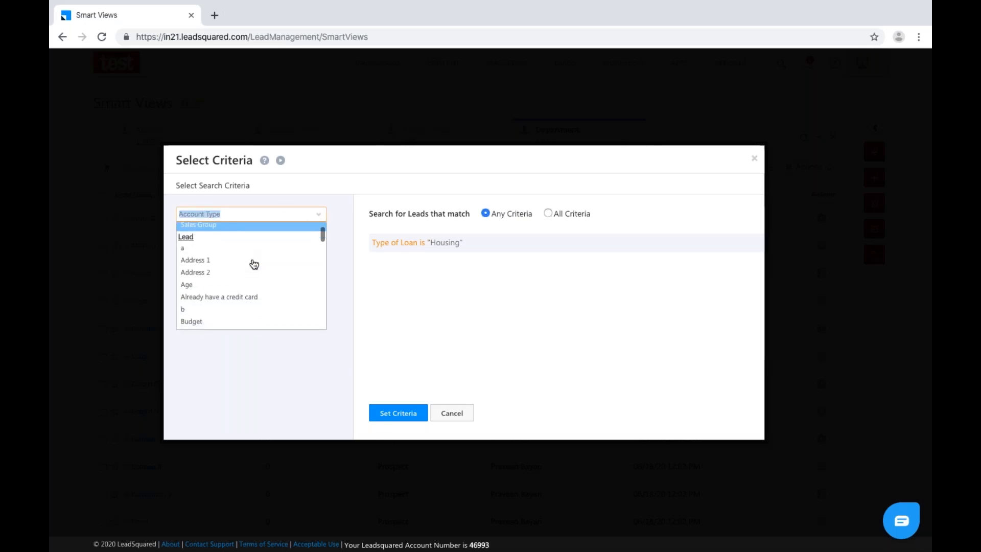
{"action": "scroll", "coordinate": [254, 263], "scroll_direction": "down", "scroll_amount": 5}
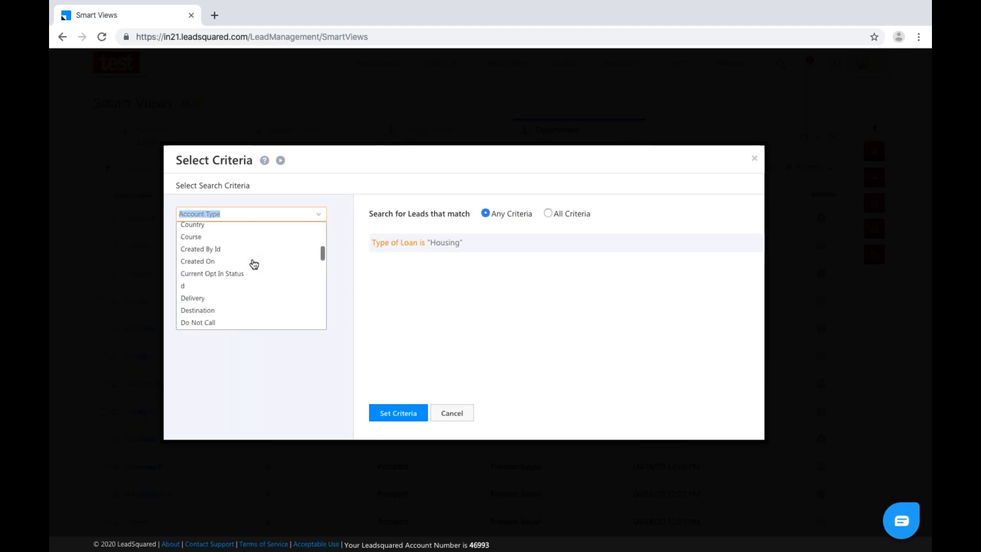
{"action": "scroll", "coordinate": [254, 263], "scroll_direction": "up", "scroll_amount": 1}
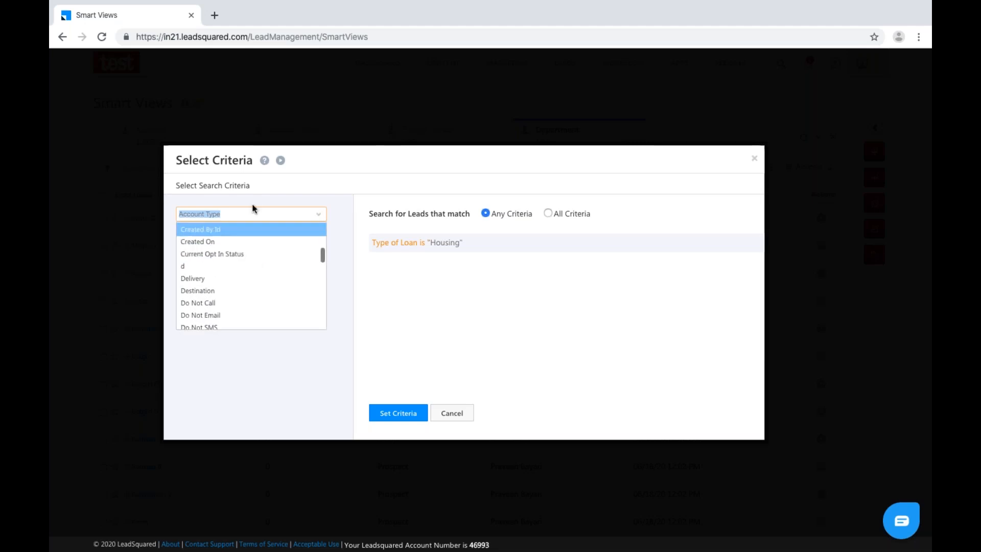
{"action": "type", "text": "lead"}
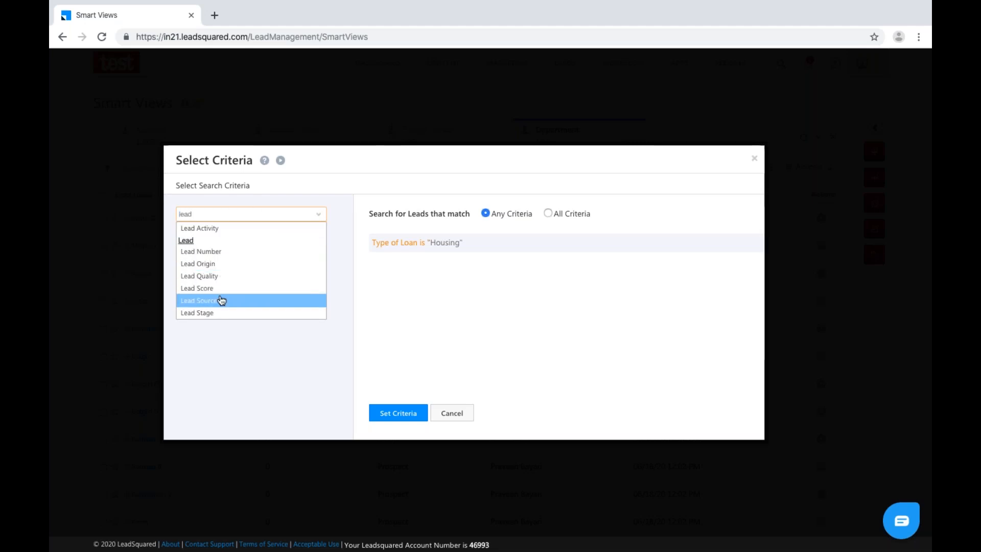
{"action": "left_click", "coordinate": [221, 313]}
{"action": "left_click", "coordinate": [216, 256]}
{"action": "left_click", "coordinate": [186, 292]}
{"action": "left_click", "coordinate": [252, 405]}
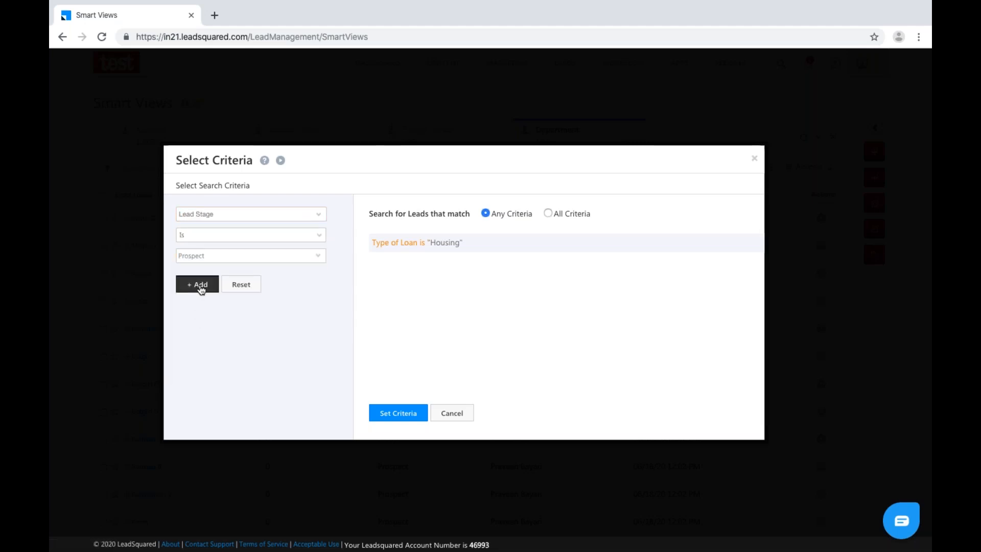
{"action": "left_click", "coordinate": [196, 284]}
Require all criteria, apply the conditions, and save the Housing Loan tab.
{"action": "left_click", "coordinate": [548, 214]}
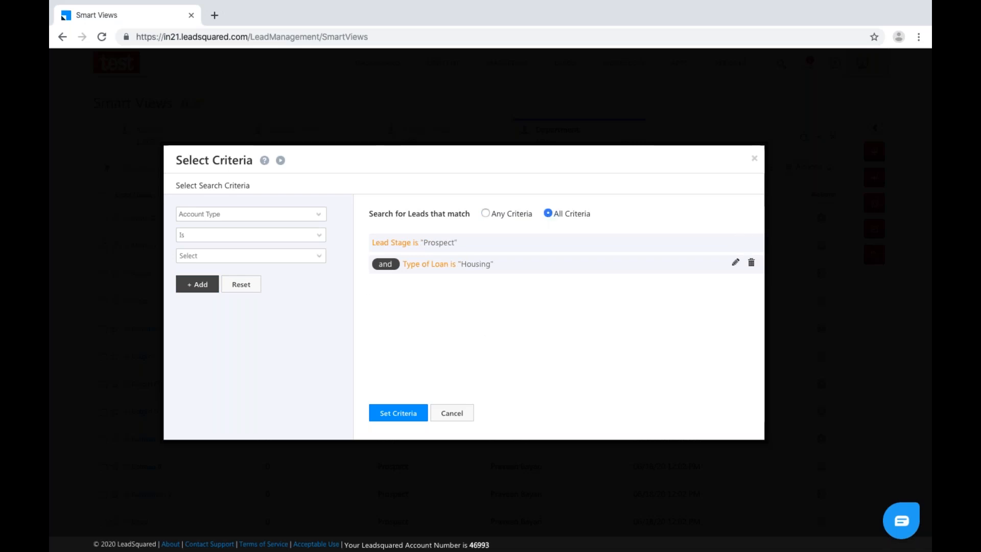
{"action": "left_click", "coordinate": [405, 416]}
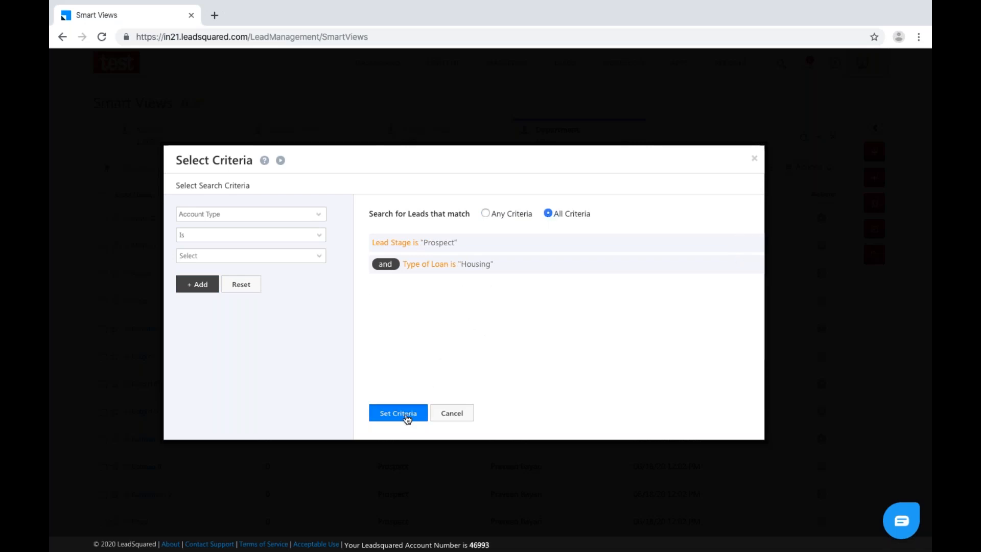
{"action": "left_click", "coordinate": [632, 361]}
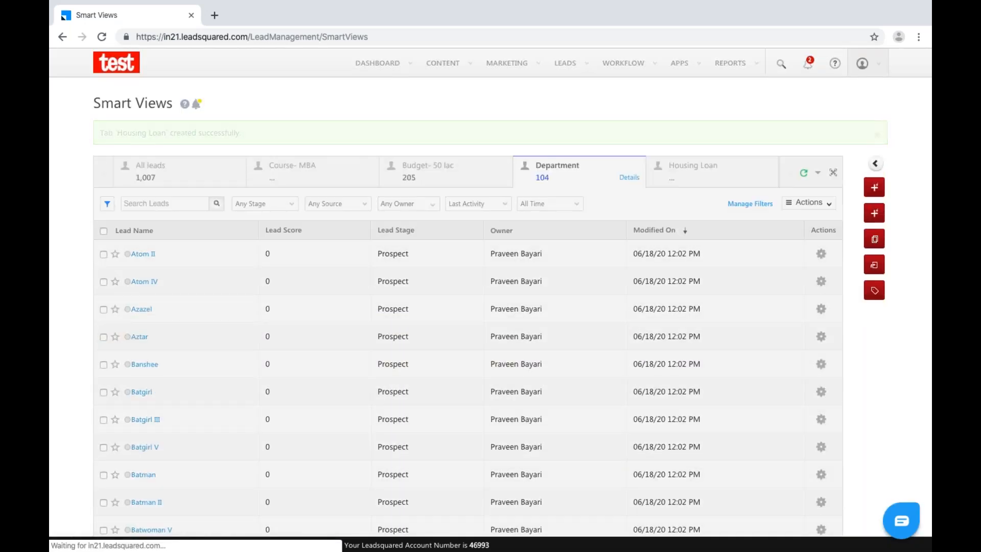
Switch to the Housing Loan tab to see its 48 Prospect-stage leads.
{"action": "left_click", "coordinate": [722, 179]}
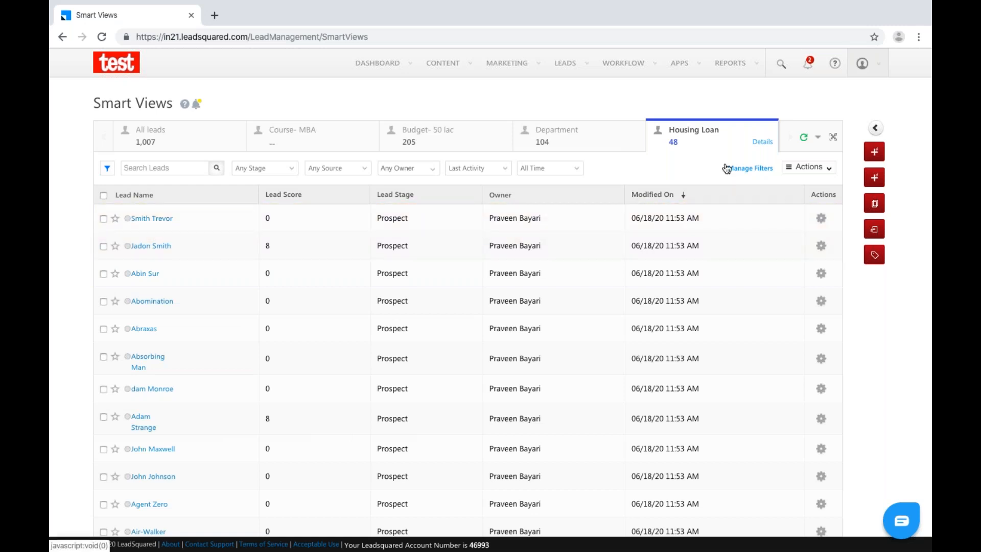
Show Type of Loan as a column in the Housing Loan grid.
{"action": "left_click", "coordinate": [812, 171]}
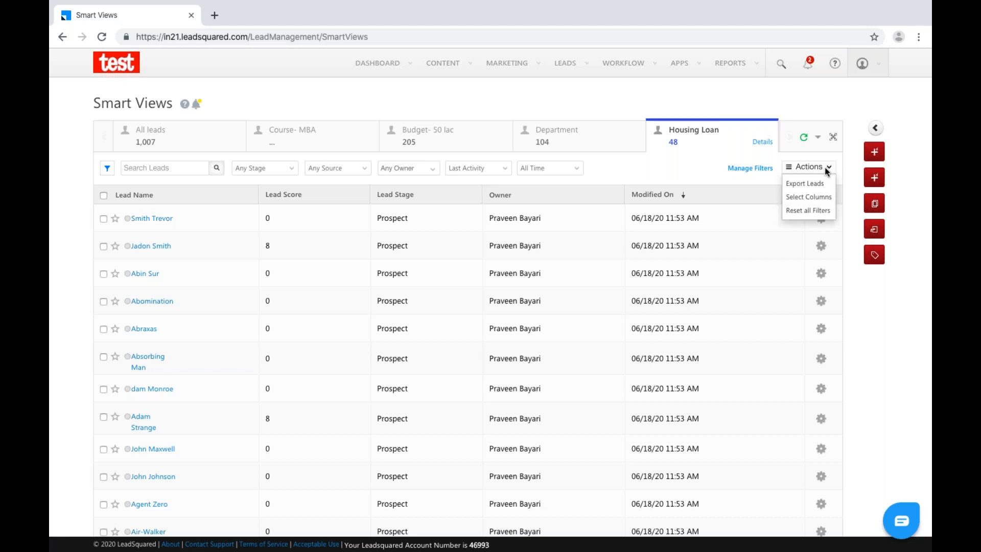
{"action": "left_click", "coordinate": [812, 197]}
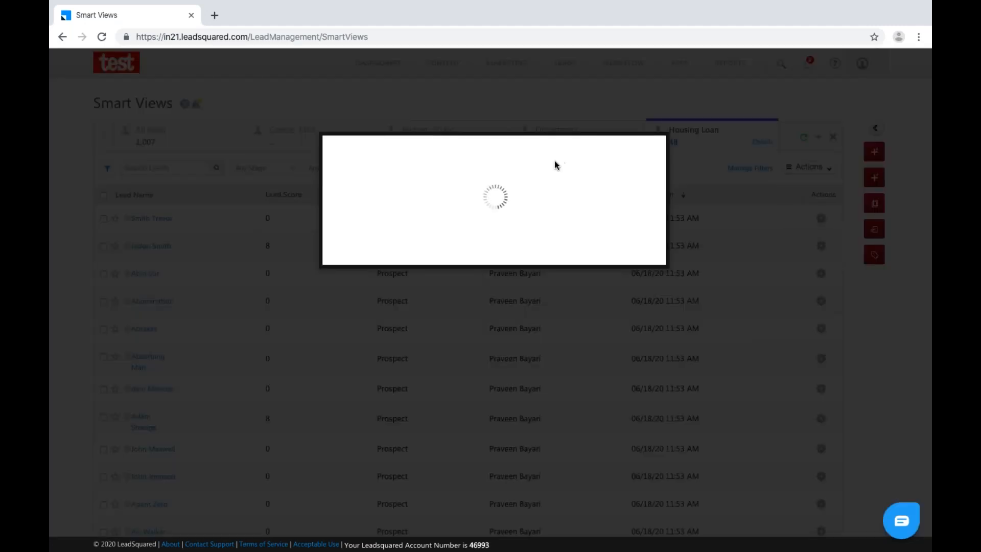
{"action": "left_click", "coordinate": [380, 175]}
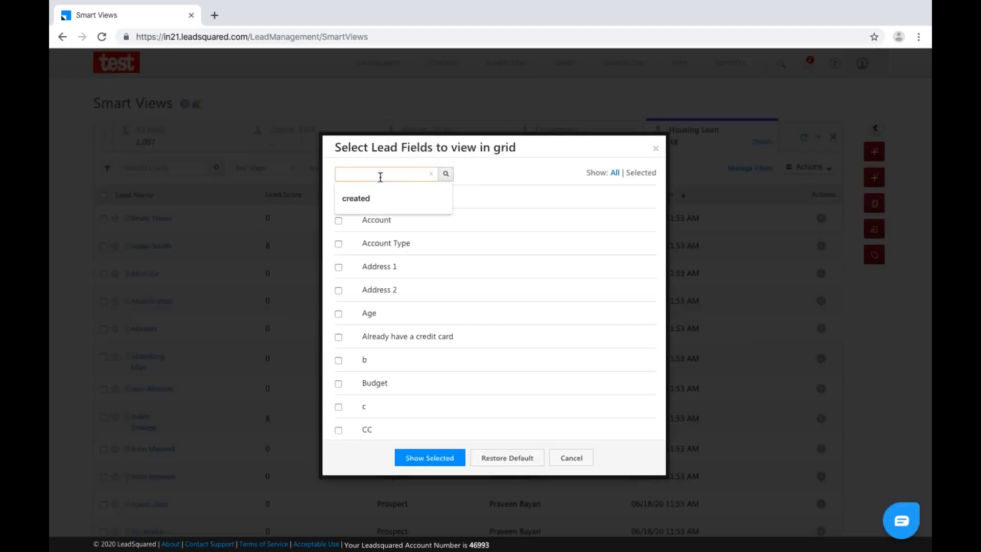
{"action": "type", "text": "type"}
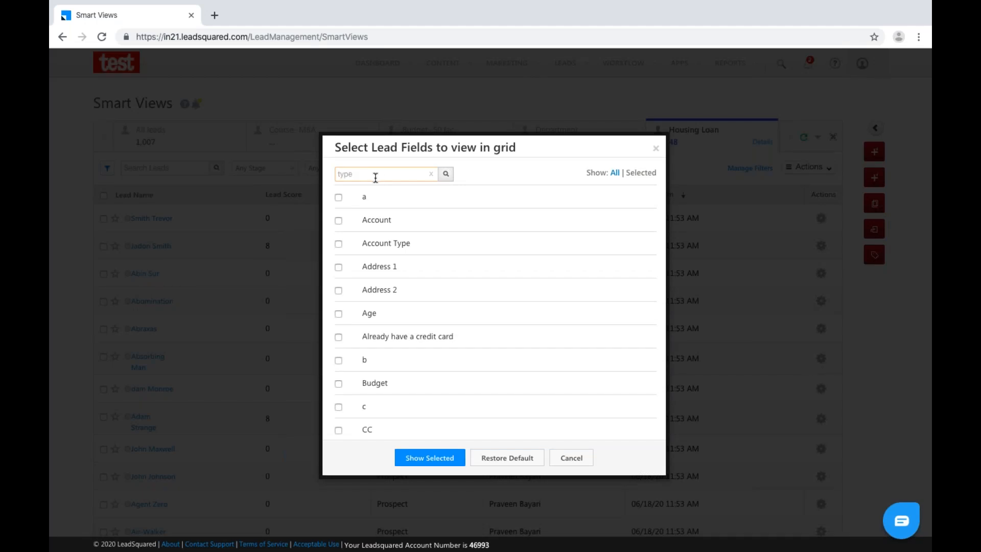
{"action": "key", "text": "Return"}
{"action": "left_click", "coordinate": [338, 267]}
{"action": "left_click", "coordinate": [412, 305]}
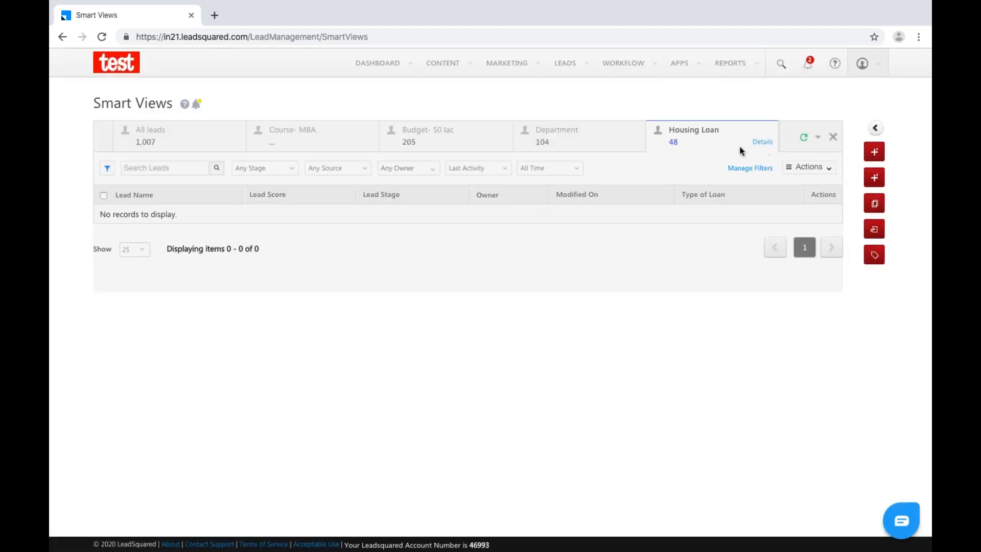
Reload the Housing Loan tab, scroll its 48 Housing-loan leads, and open the tab's details.
{"action": "left_click", "coordinate": [707, 132]}
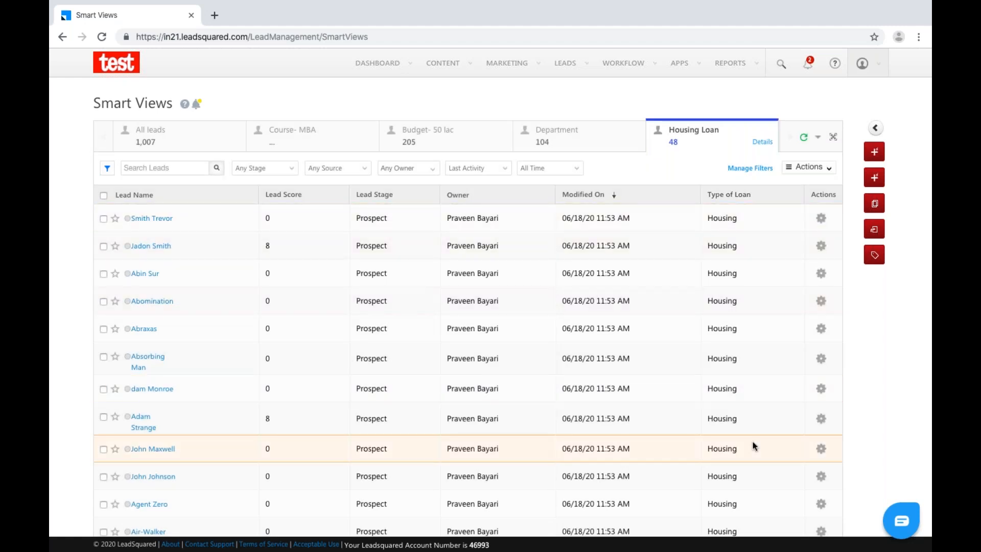
{"action": "scroll", "coordinate": [752, 446], "scroll_direction": "down", "scroll_amount": 1}
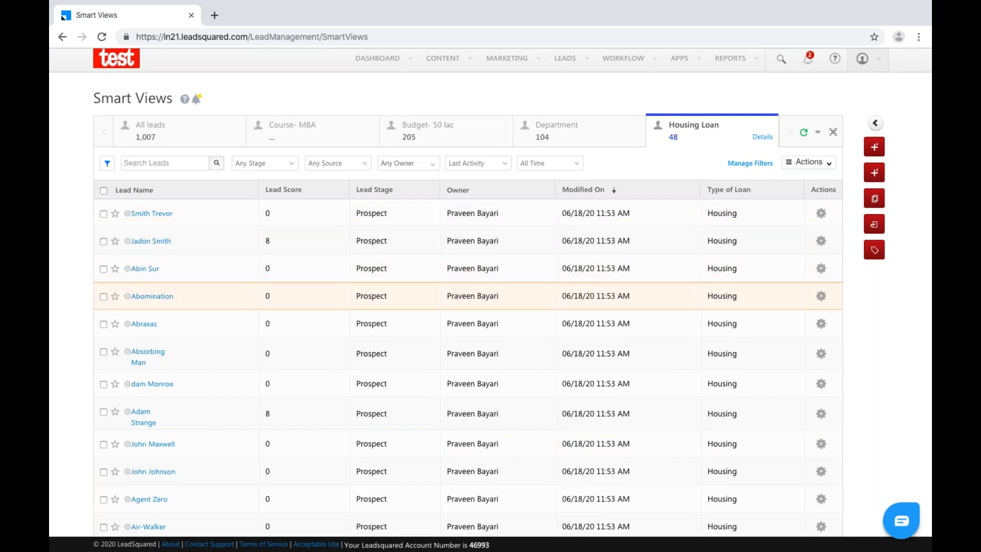
{"action": "scroll", "coordinate": [511, 295], "scroll_direction": "down", "scroll_amount": 7}
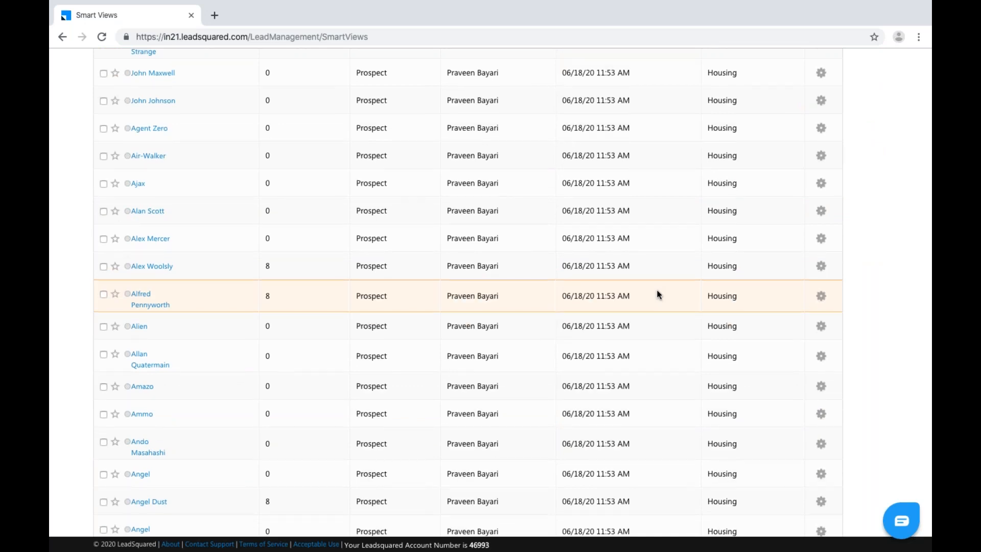
{"action": "scroll", "coordinate": [658, 290], "scroll_direction": "up", "scroll_amount": 2}
{"action": "scroll", "coordinate": [658, 294], "scroll_direction": "up", "scroll_amount": 5}
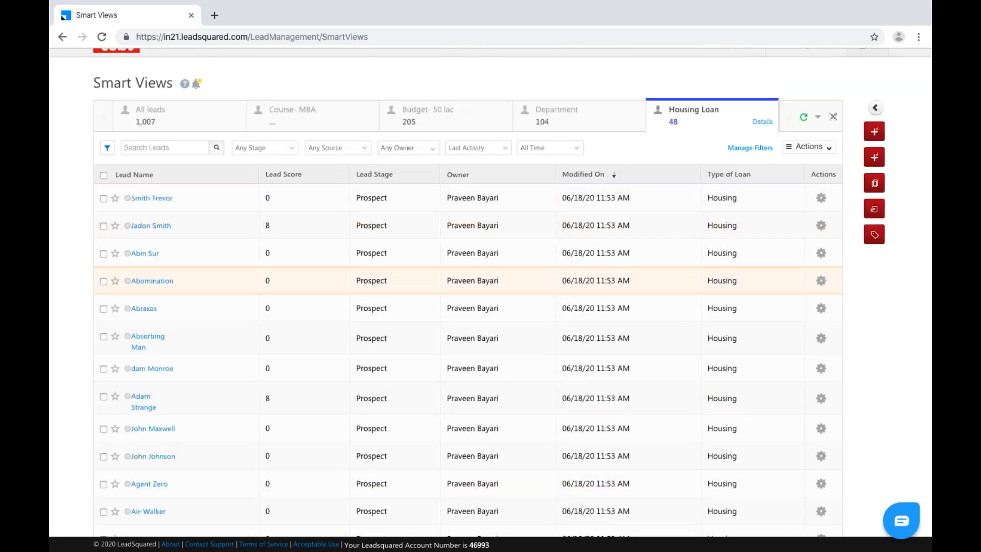
{"action": "left_click", "coordinate": [762, 121]}
Change the Housing Loan tab's Type of Loan condition to Housing or Personal and save it.
{"action": "left_click", "coordinate": [815, 223]}
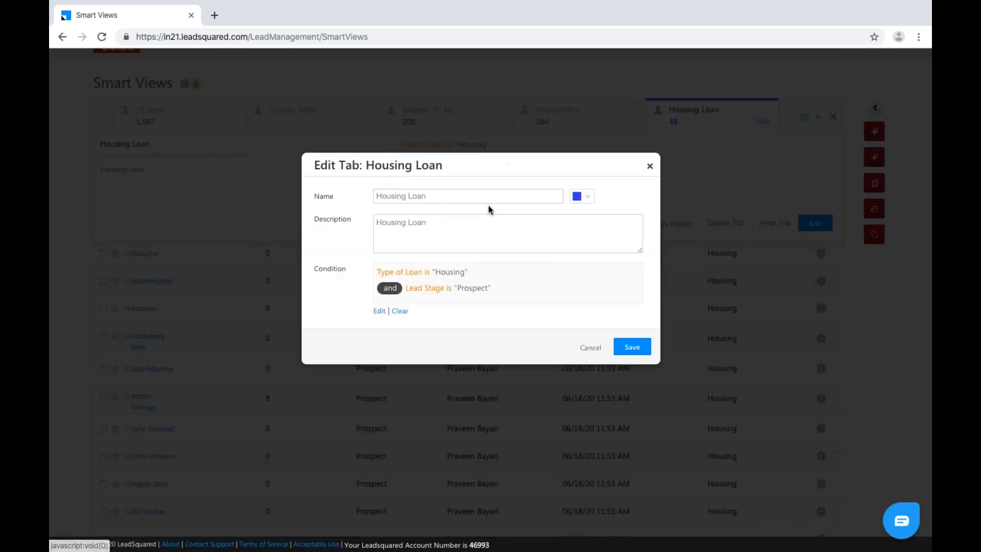
{"action": "left_click", "coordinate": [381, 311]}
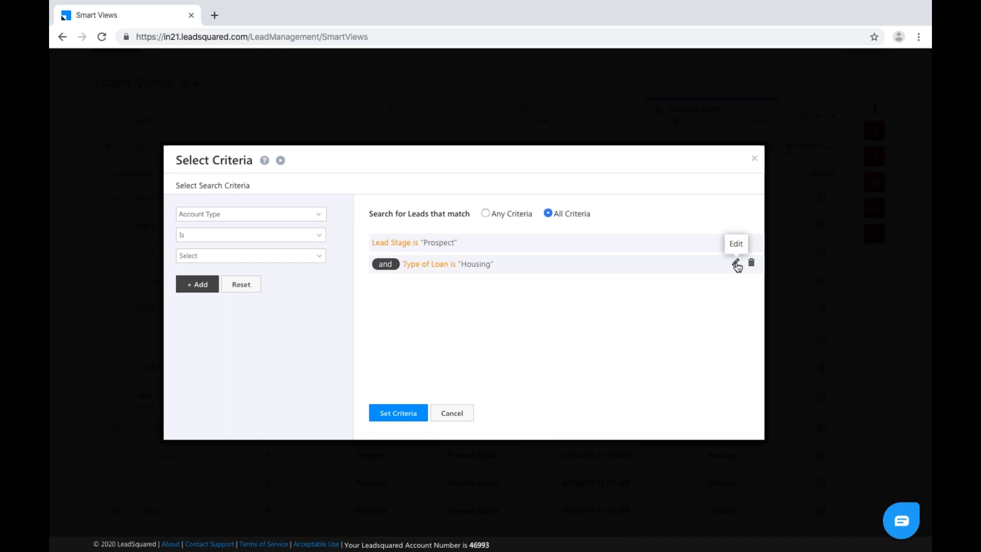
{"action": "left_click", "coordinate": [736, 264]}
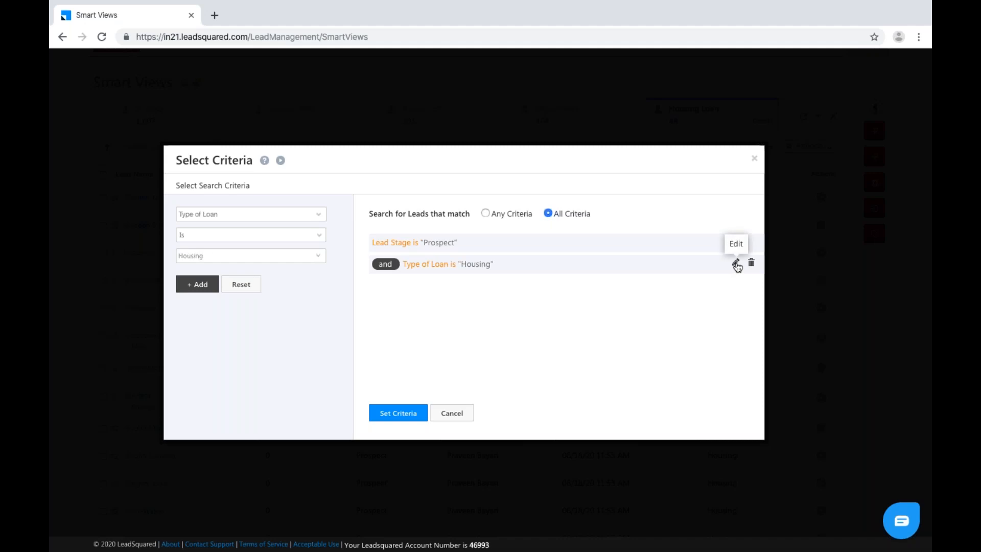
{"action": "left_click", "coordinate": [315, 259]}
{"action": "left_click", "coordinate": [183, 329]}
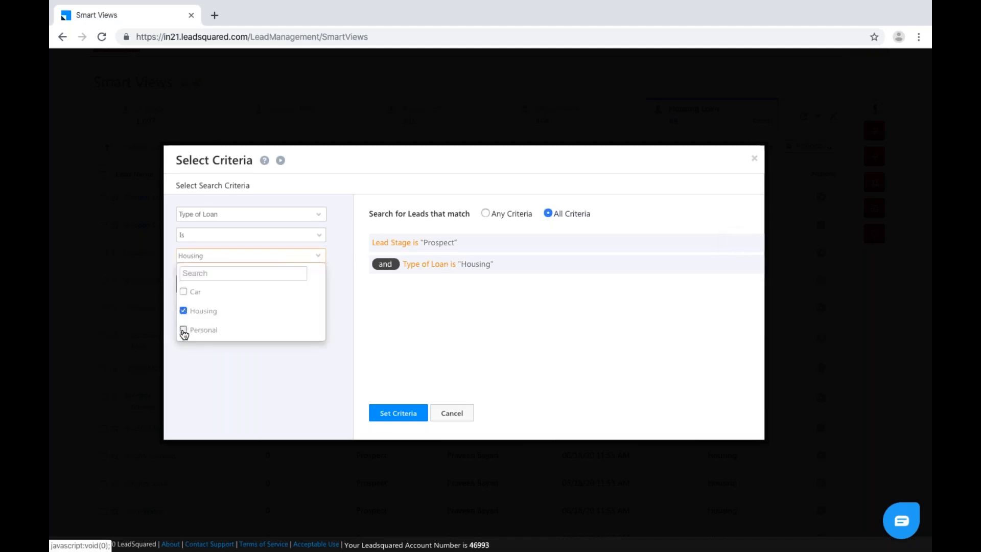
{"action": "left_click", "coordinate": [212, 372]}
{"action": "left_click", "coordinate": [201, 285]}
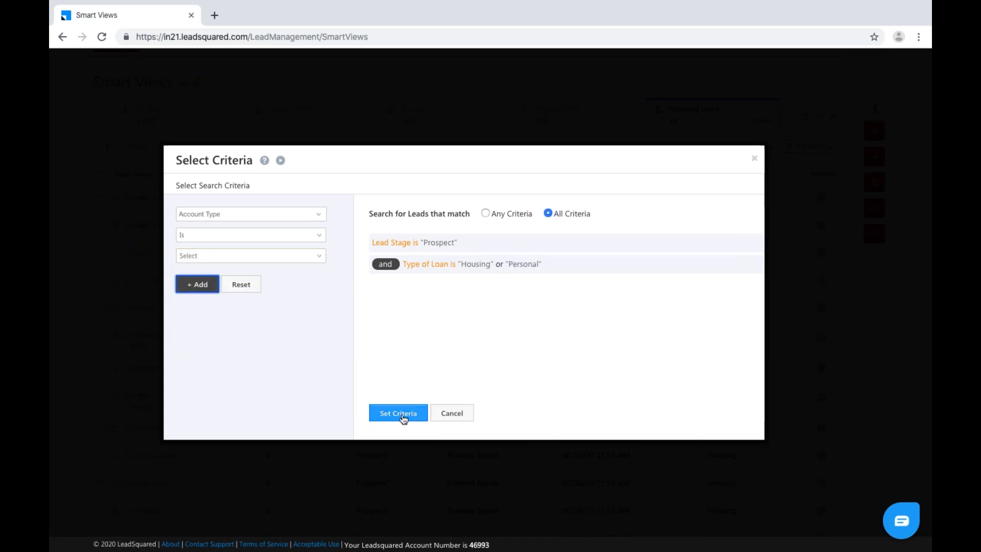
{"action": "left_click", "coordinate": [405, 414]}
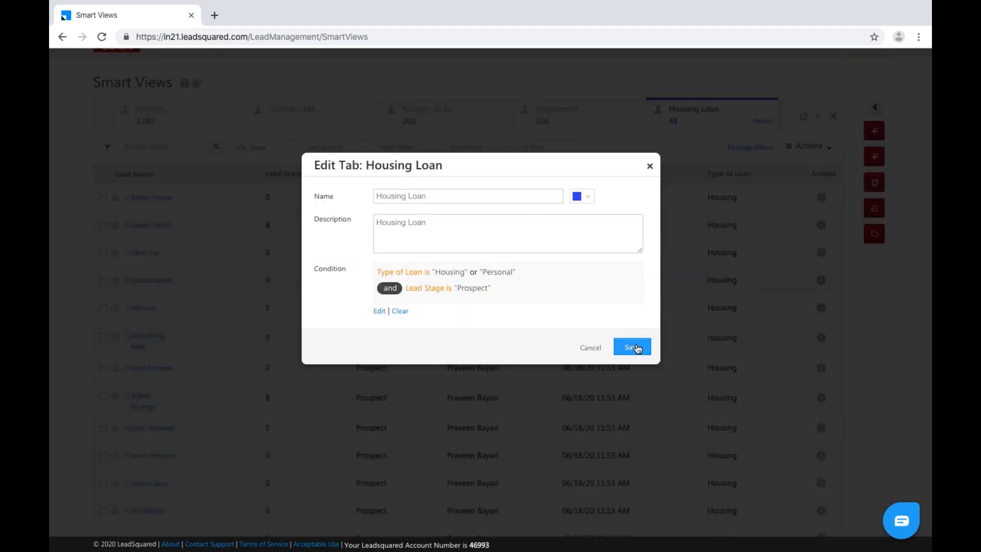
{"action": "left_click", "coordinate": [632, 348]}
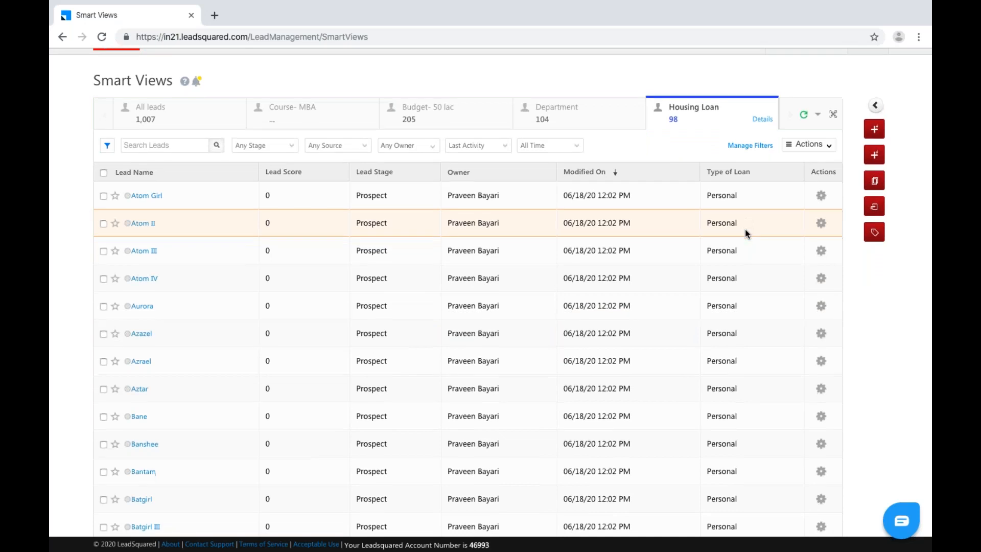
{"action": "scroll", "coordinate": [745, 229], "scroll_direction": "down", "scroll_amount": 5}
{"action": "scroll", "coordinate": [745, 228], "scroll_direction": "down", "scroll_amount": 3}
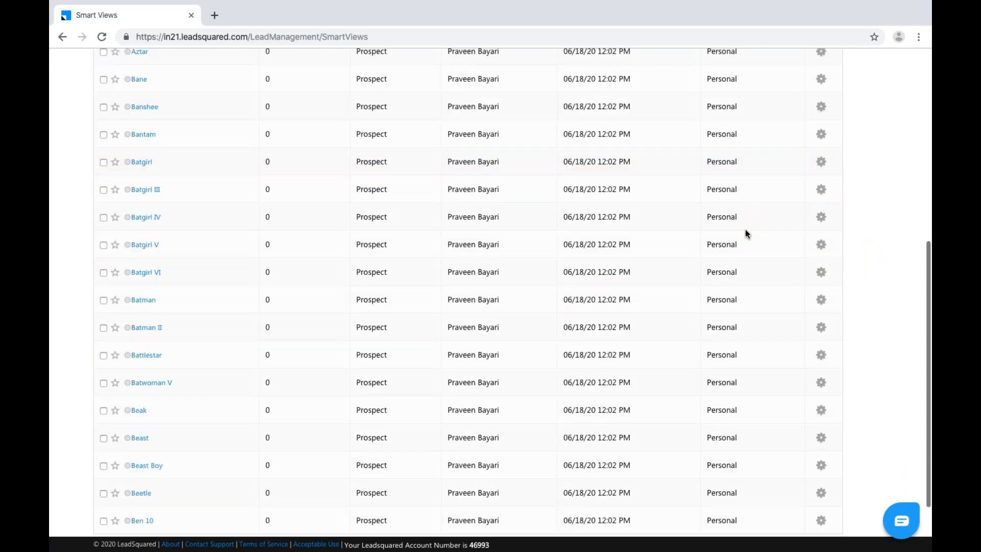
{"action": "scroll", "coordinate": [745, 229], "scroll_direction": "up", "scroll_amount": 10}
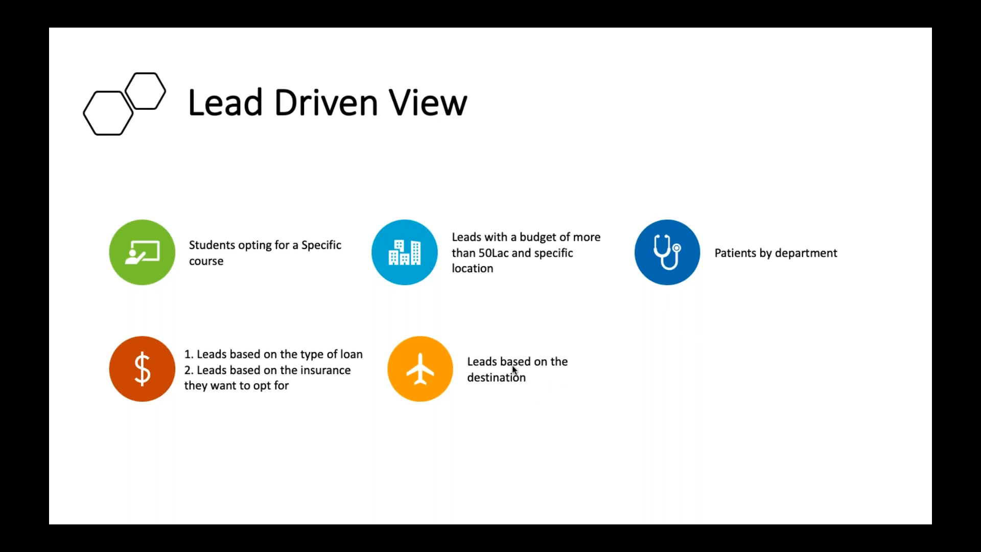
Switch from the PowerPoint slide back to the LeadSquared Smart Views browser.
{"action": "key", "text": "ctrl+Right"}
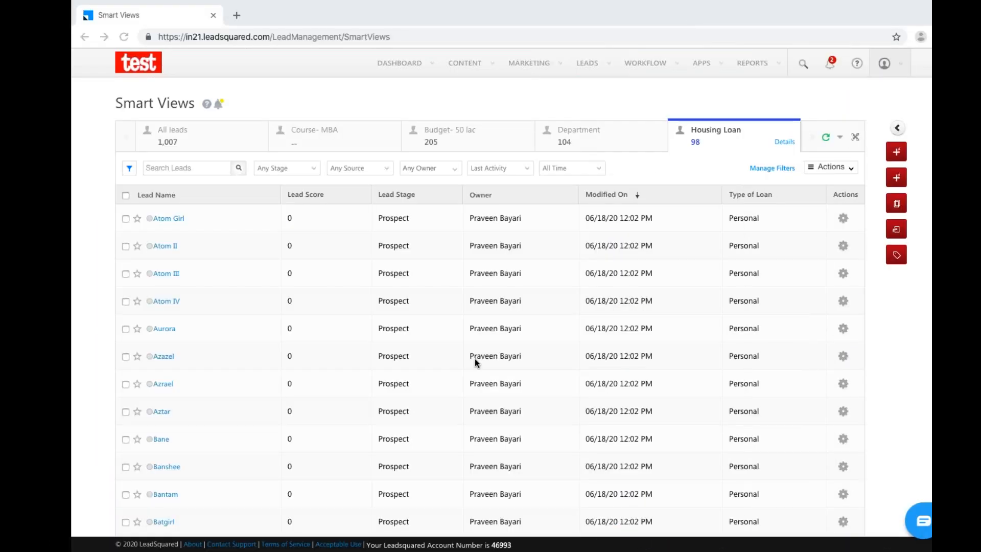
Add a new Lead tab named 'Destination' with the description 'Destination'.
{"action": "left_click", "coordinate": [818, 137]}
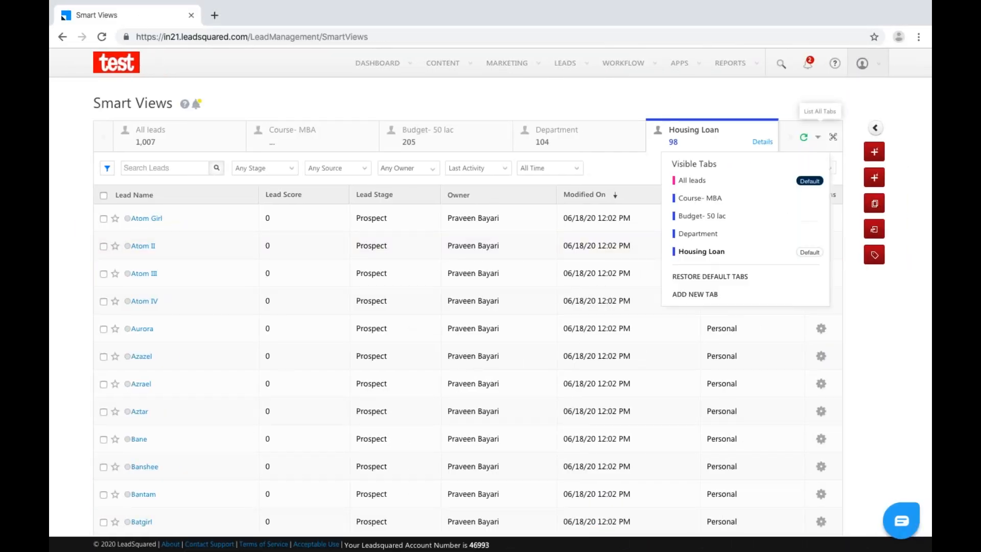
{"action": "left_click", "coordinate": [695, 294]}
{"action": "left_click", "coordinate": [424, 195]}
{"action": "left_click", "coordinate": [436, 221]}
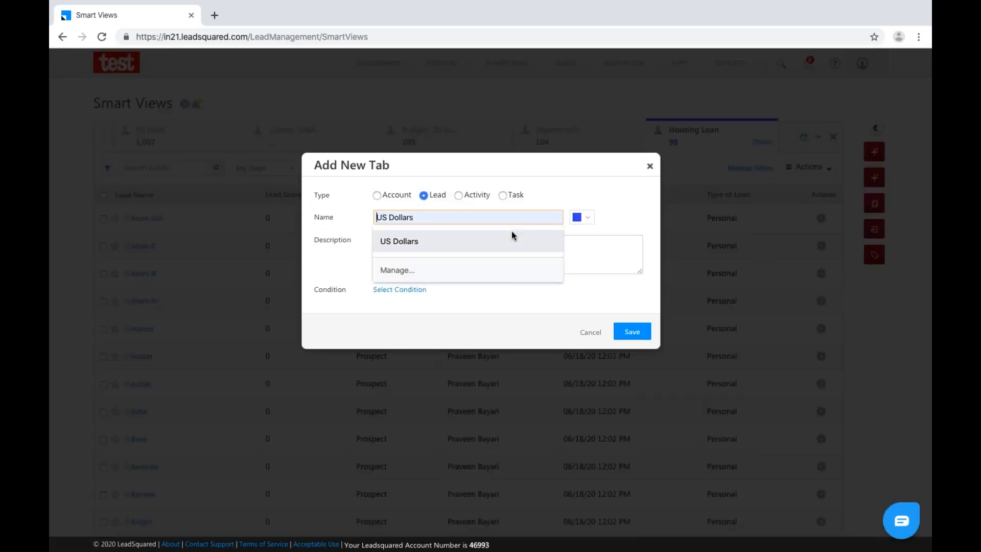
{"action": "type", "text": "Destination"}
{"action": "left_click", "coordinate": [492, 254]}
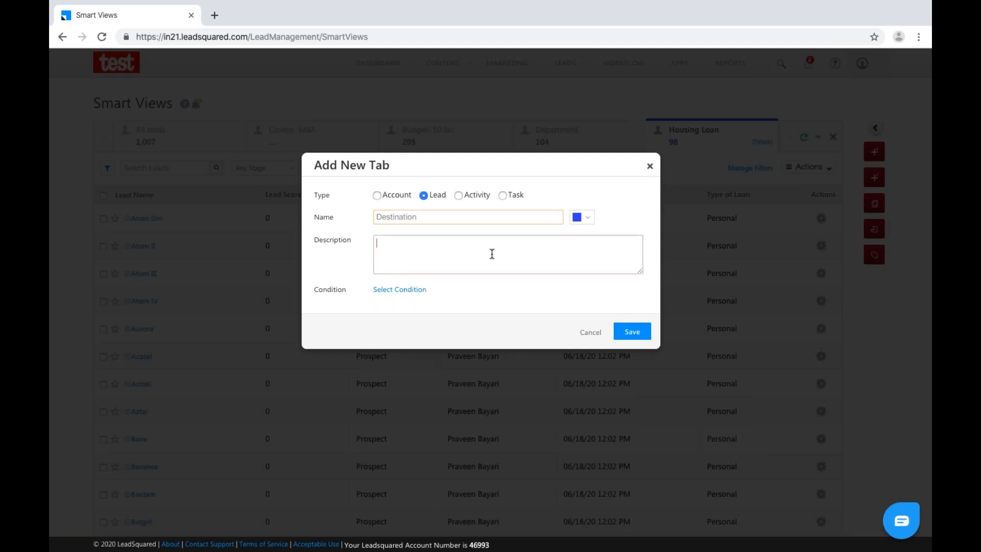
{"action": "left_click_drag", "start_coordinate": [417, 215], "coordinate": [372, 217]}
{"action": "key", "text": "ctrl+c"}
{"action": "left_click", "coordinate": [384, 248]}
{"action": "key", "text": "ctrl+v"}
Set the tab's criterion to Destination is Australia and save the Destination tab.
{"action": "left_click", "coordinate": [413, 291]}
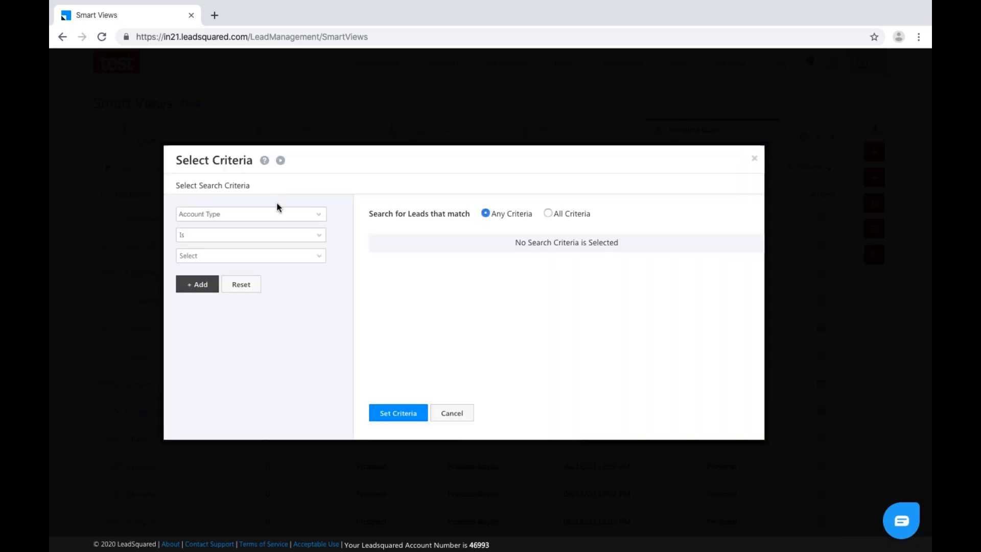
{"action": "left_click", "coordinate": [294, 212]}
{"action": "type", "text": "dest"}
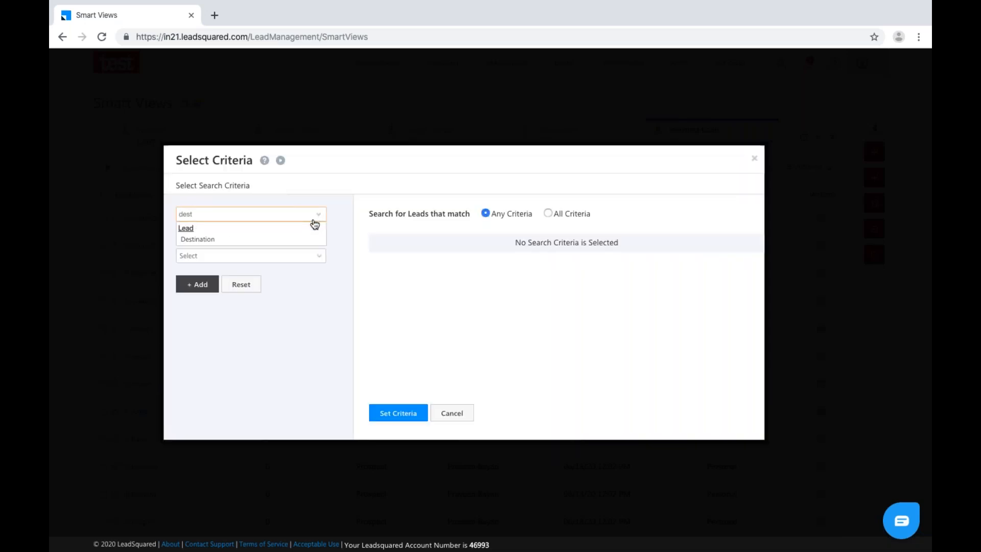
{"action": "left_click", "coordinate": [280, 239]}
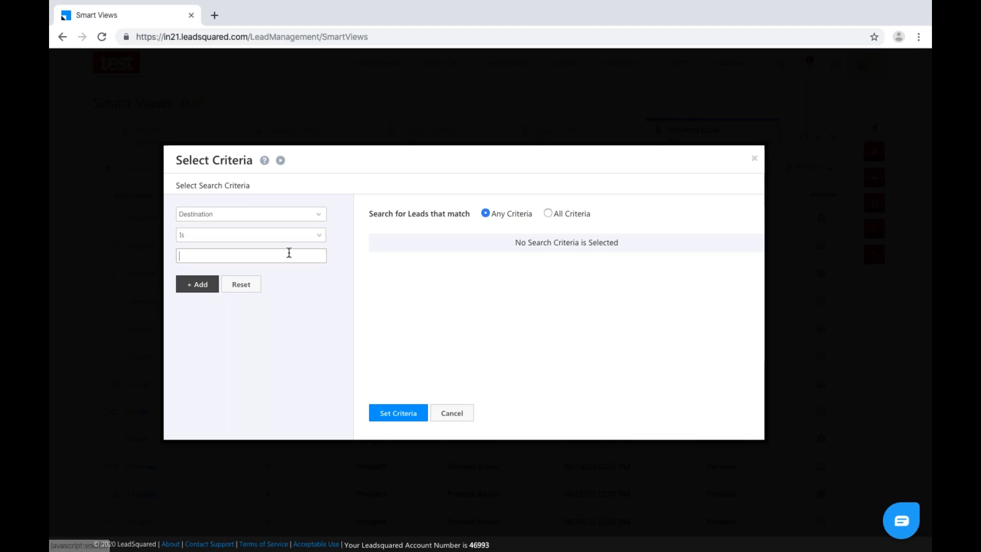
{"action": "type", "text": "Australia"}
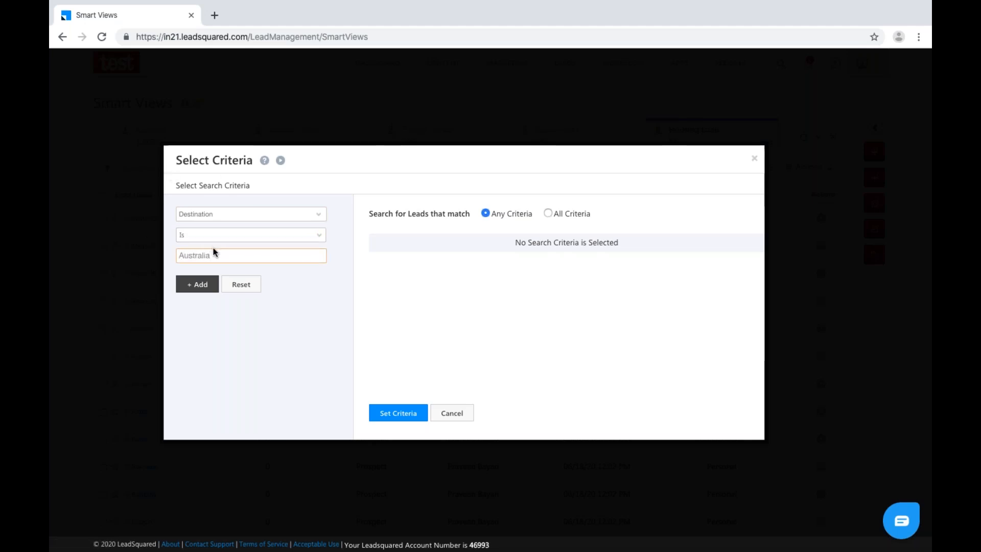
{"action": "left_click", "coordinate": [185, 289]}
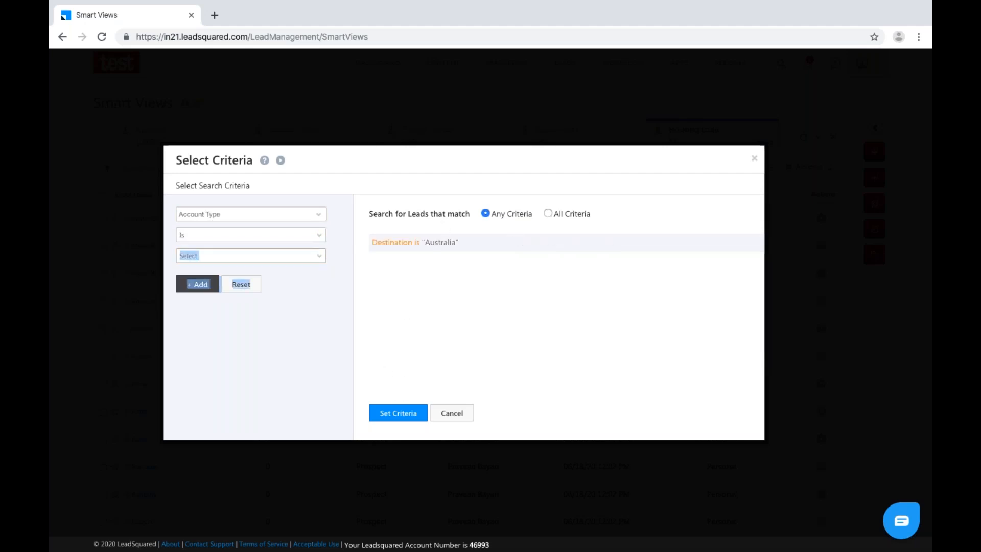
{"action": "left_click", "coordinate": [413, 418]}
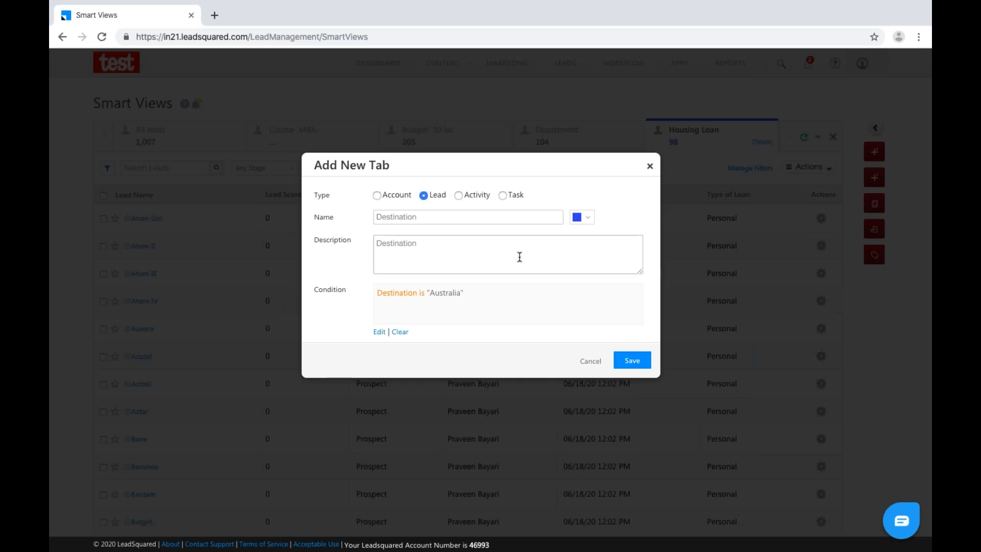
{"action": "left_click", "coordinate": [632, 361]}
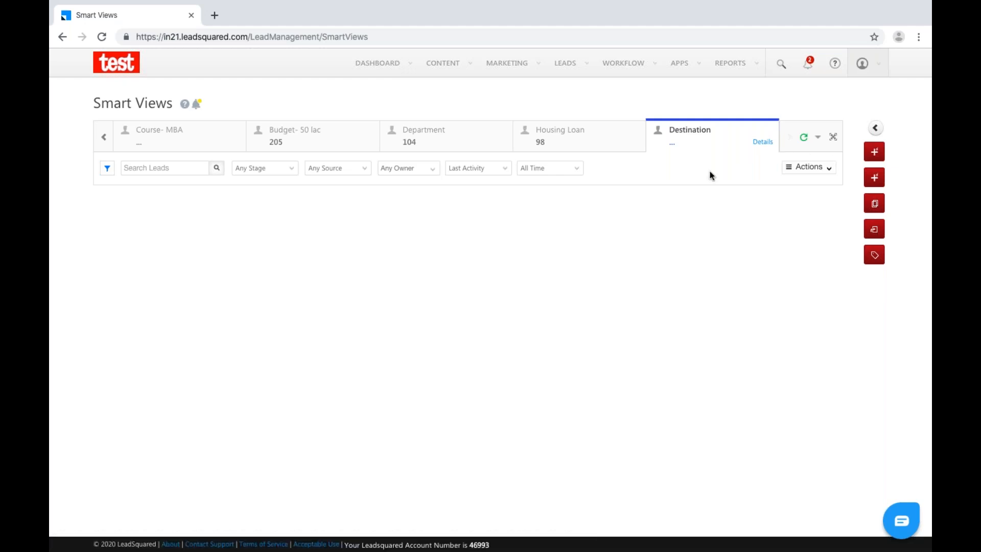
{"action": "left_click", "coordinate": [766, 148]}
{"action": "left_click", "coordinate": [764, 145]}
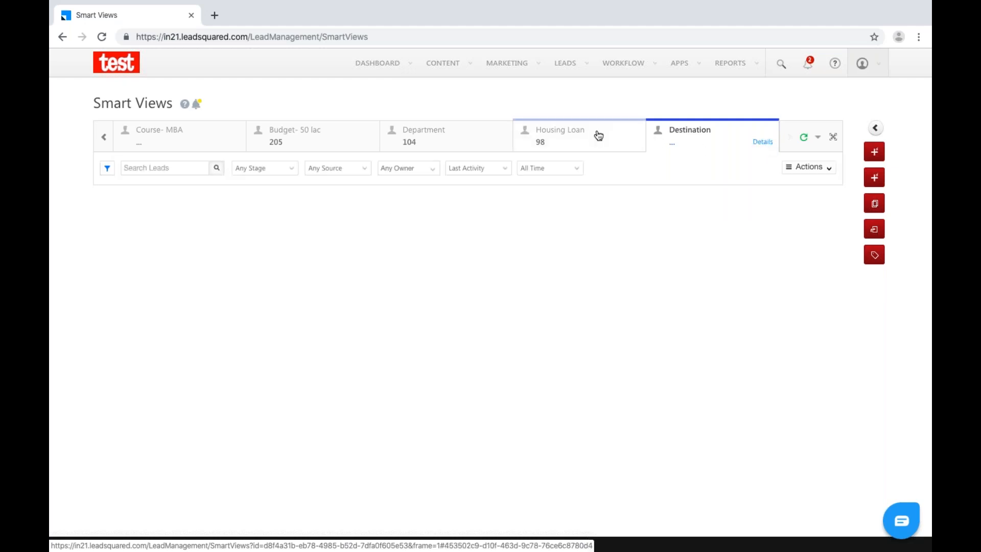
{"action": "left_click", "coordinate": [767, 145]}
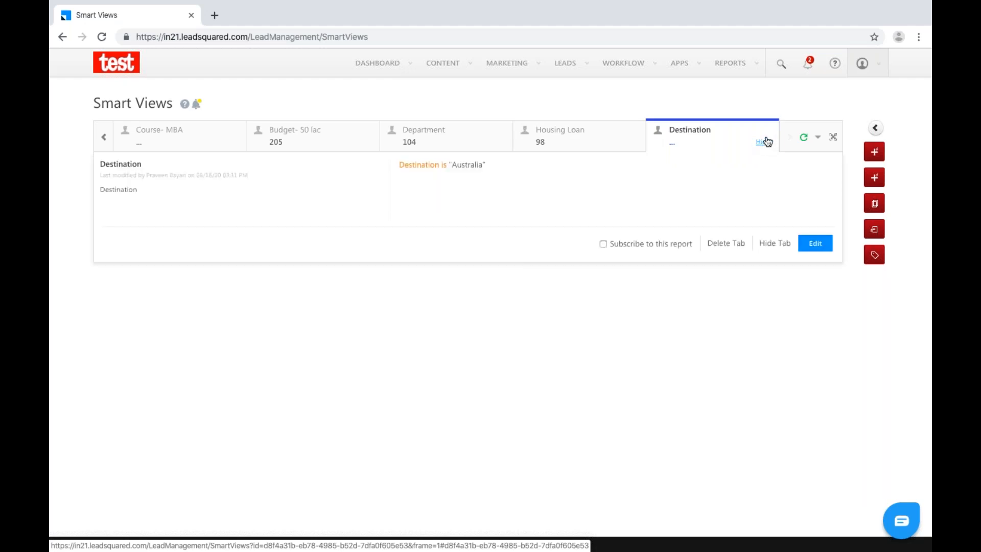
{"action": "left_click", "coordinate": [765, 144]}
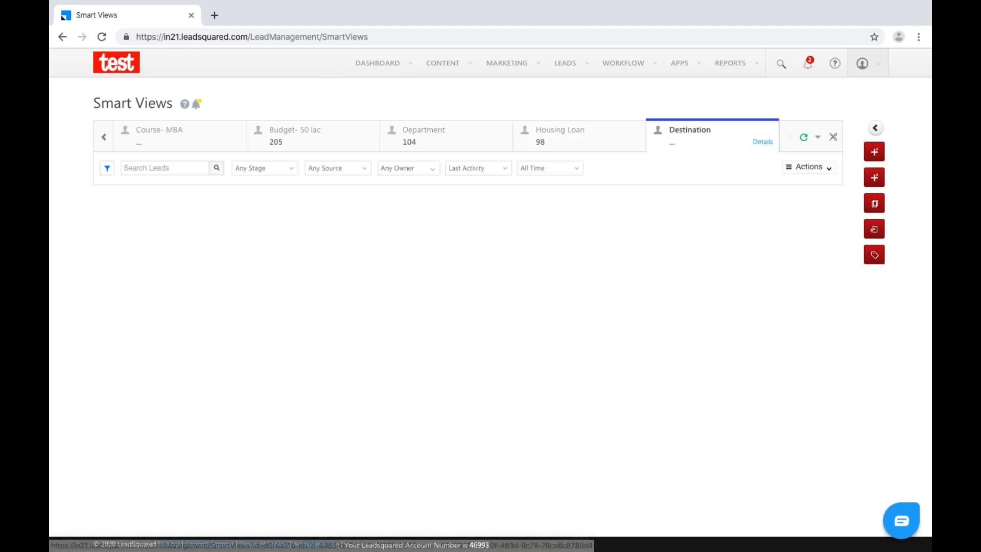
{"action": "left_click", "coordinate": [771, 147]}
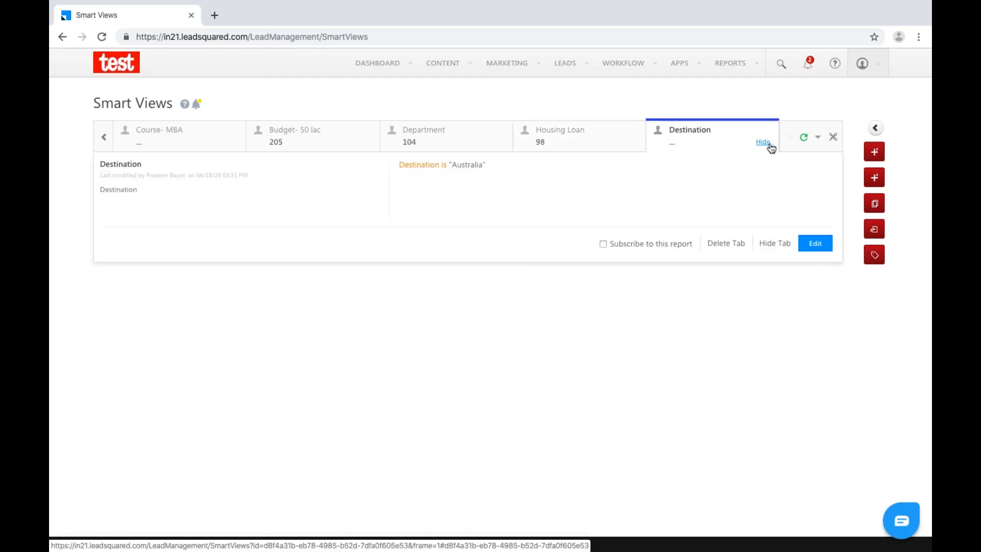
{"action": "left_click", "coordinate": [803, 249]}
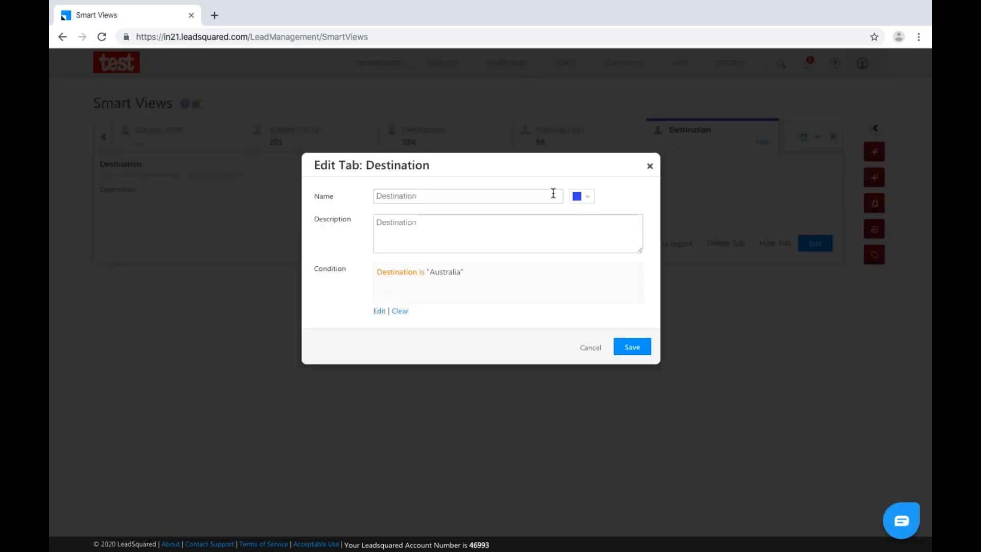
{"action": "left_click", "coordinate": [378, 311]}
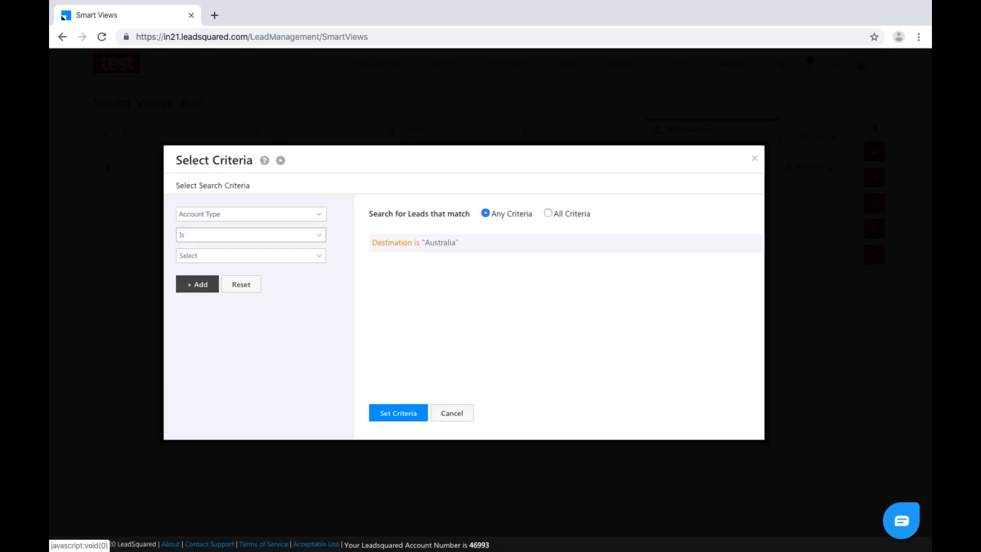
{"action": "mouse_move", "coordinate": [742, 251]}
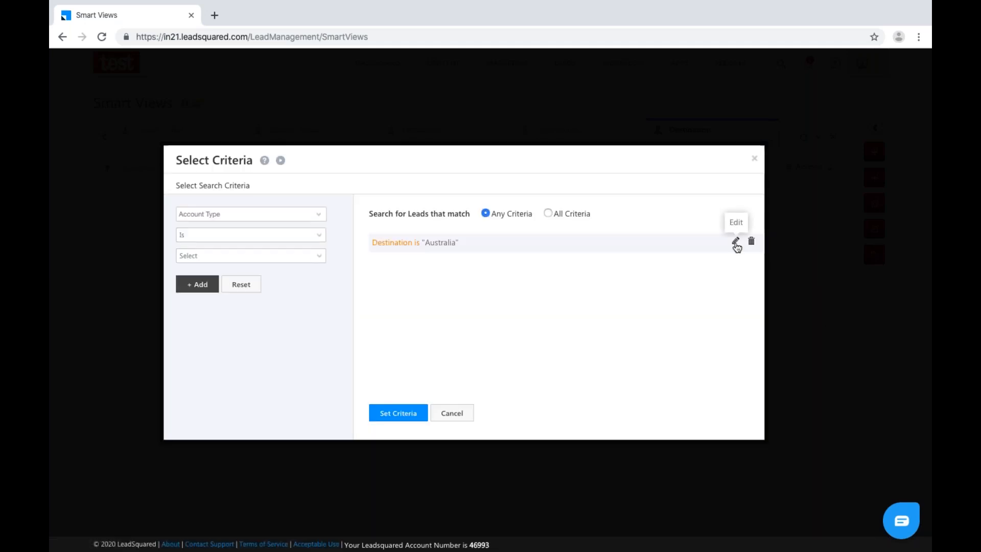
{"action": "left_click", "coordinate": [736, 241]}
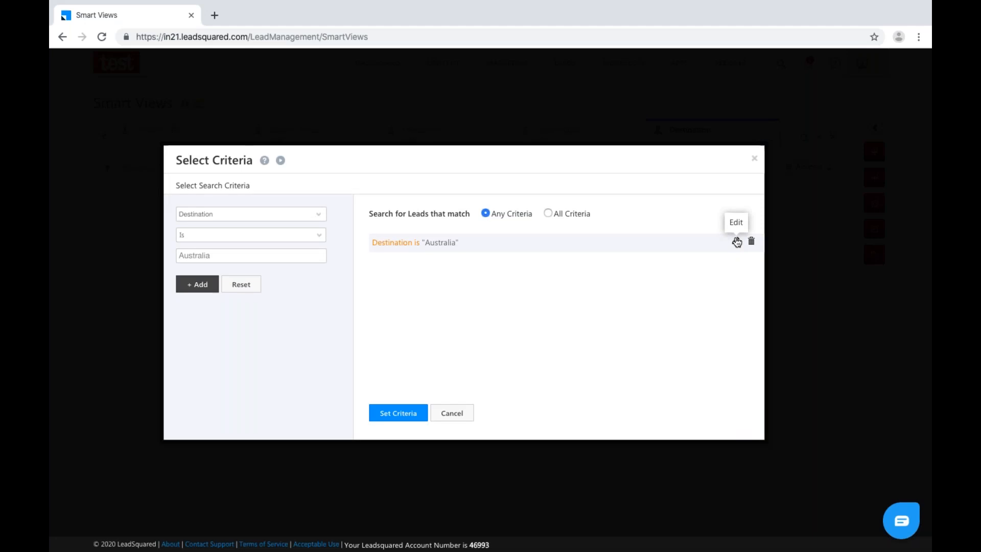
{"action": "left_click", "coordinate": [321, 216]}
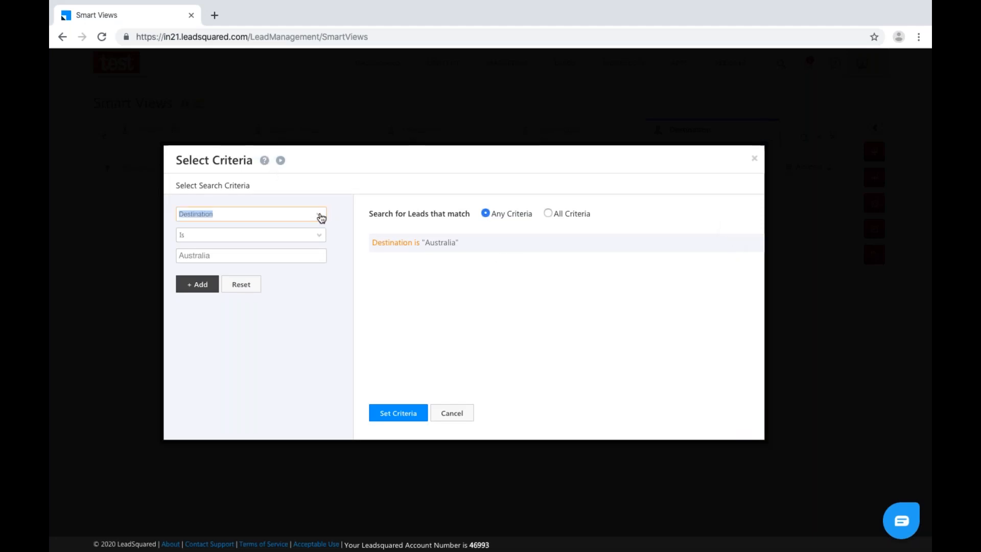
{"action": "left_click", "coordinate": [319, 215]}
{"action": "type", "text": "tra"}
{"action": "key", "text": "BackSpace"}
{"action": "key", "text": "BackSpace"}
{"action": "key", "text": "BackSpace"}
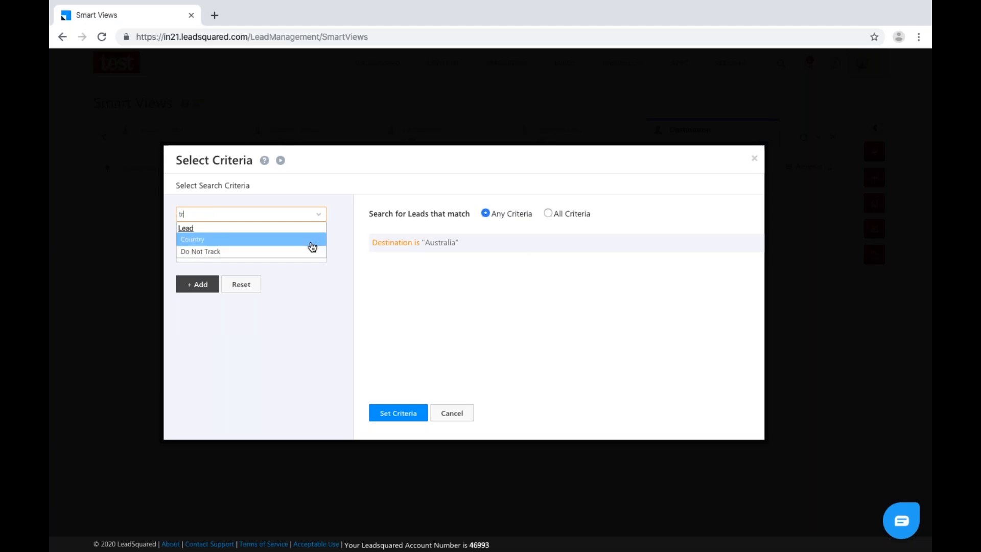
{"action": "type", "text": "loc"}
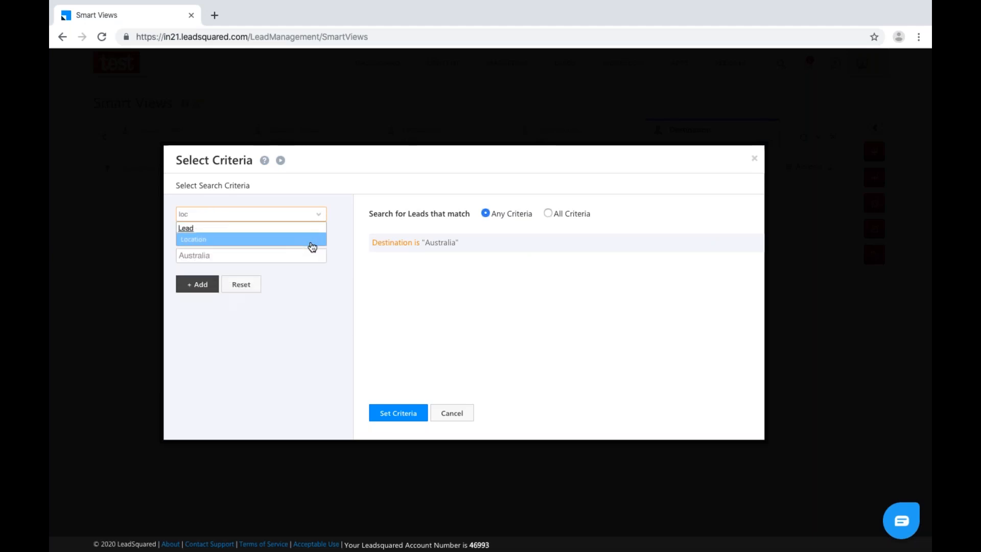
{"action": "left_click", "coordinate": [312, 240]}
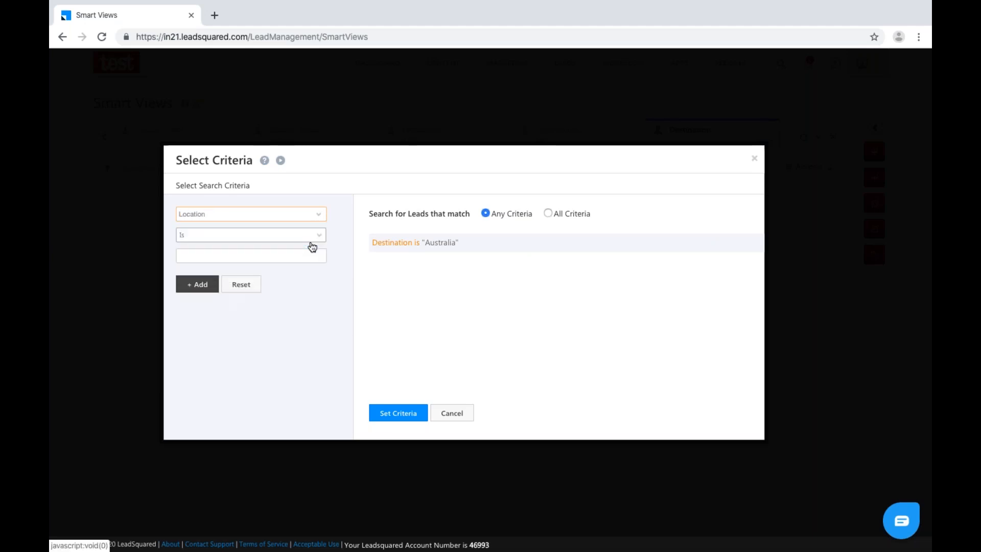
{"action": "left_click", "coordinate": [754, 158]}
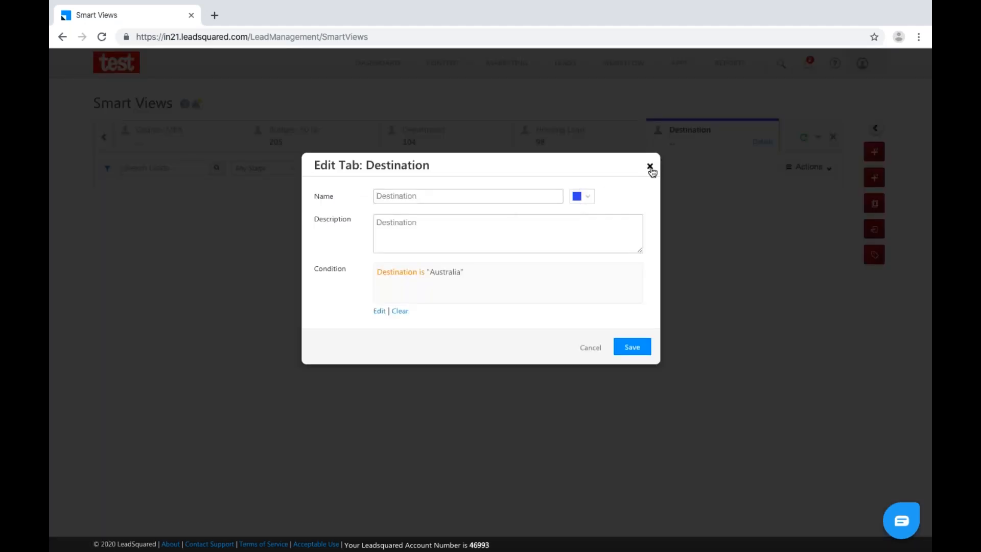
{"action": "left_click", "coordinate": [650, 167]}
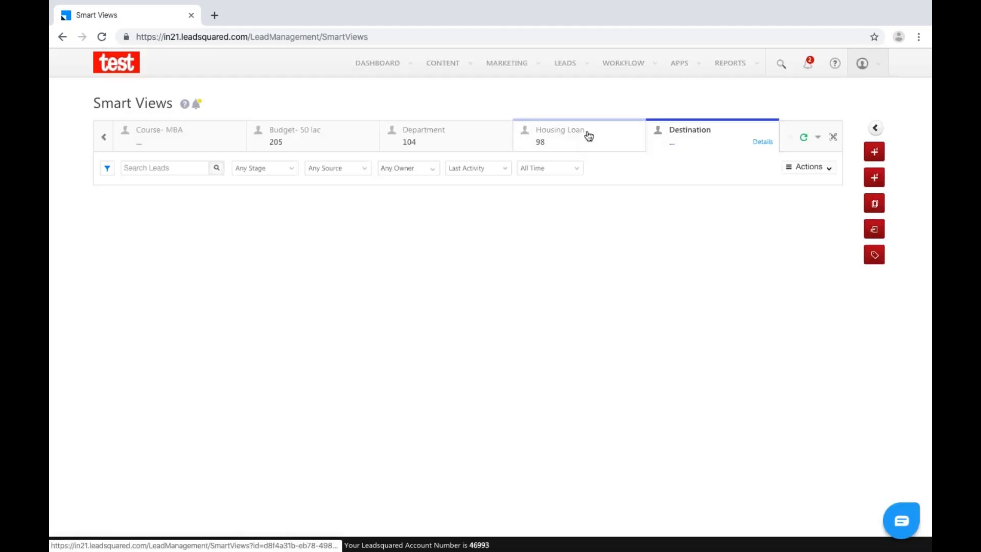
Move through the Housing Loan and Department tabs to the Budget- 50 lac tab's 205 leads.
{"action": "left_click", "coordinate": [590, 134]}
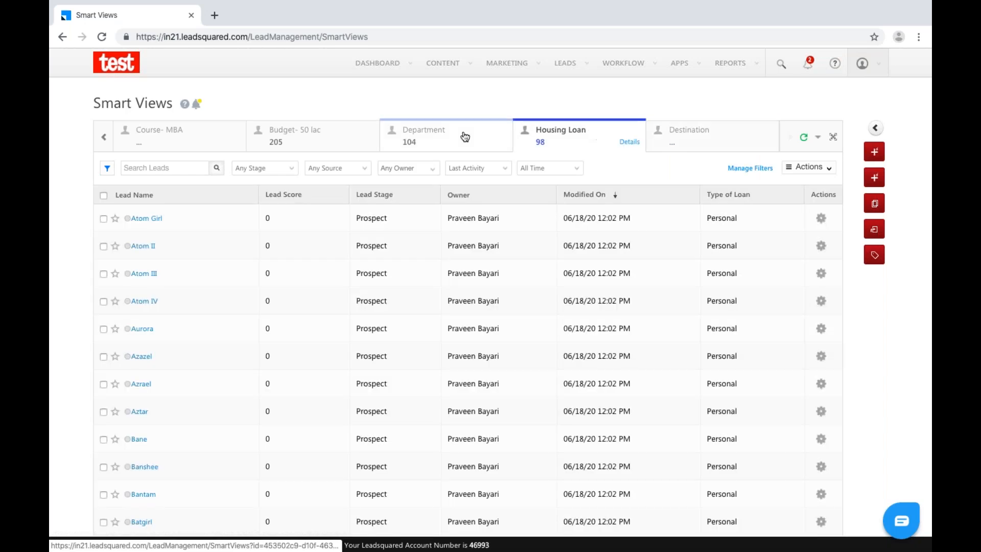
{"action": "left_click", "coordinate": [465, 136]}
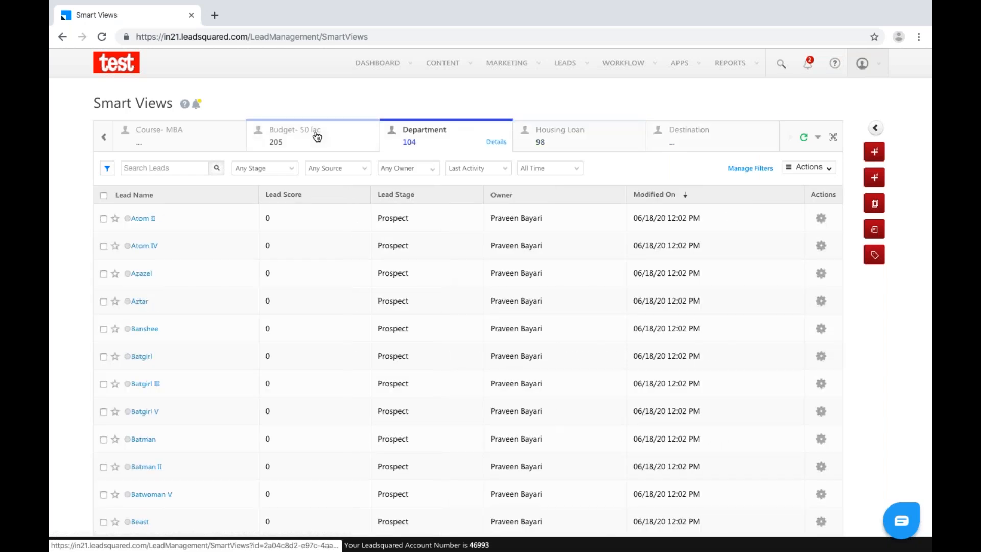
{"action": "left_click", "coordinate": [317, 136]}
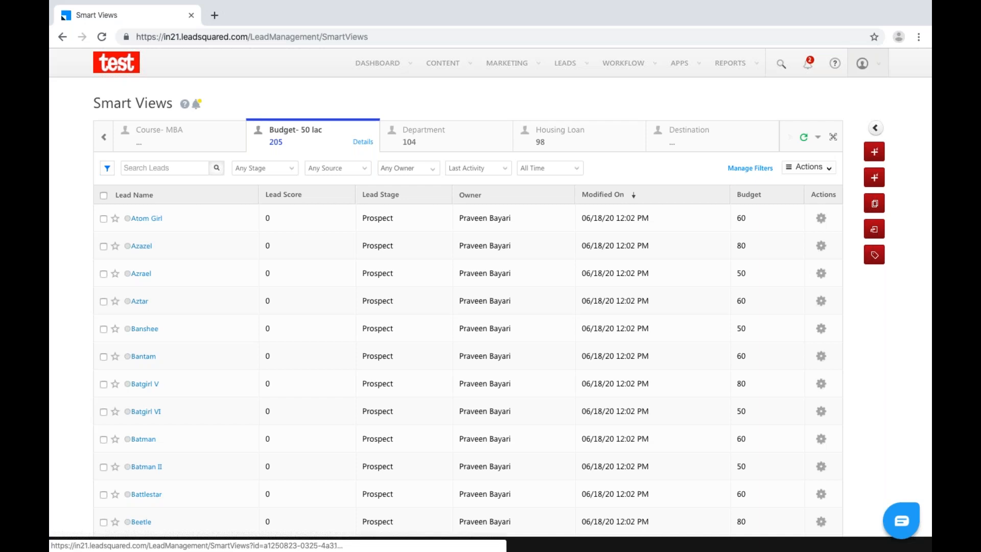
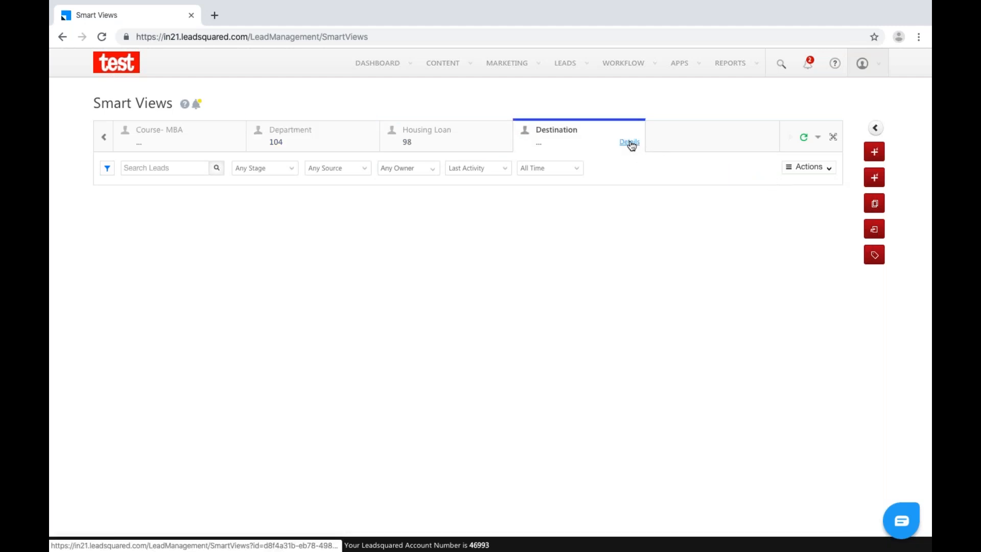
Delete the Destination tab from its details, then start adding a new smart view tab.
{"action": "left_click", "coordinate": [629, 141]}
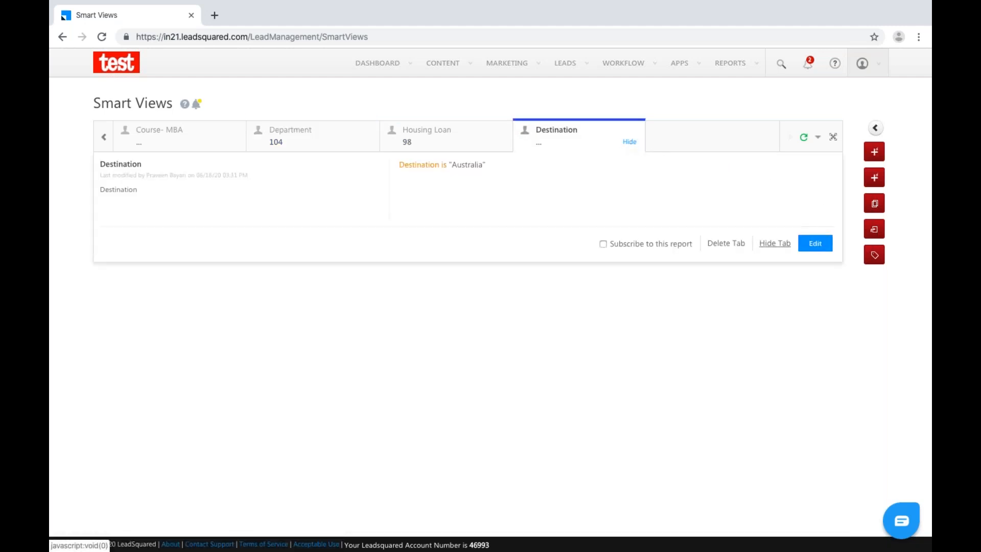
{"action": "left_click", "coordinate": [726, 243]}
{"action": "left_click", "coordinate": [641, 265]}
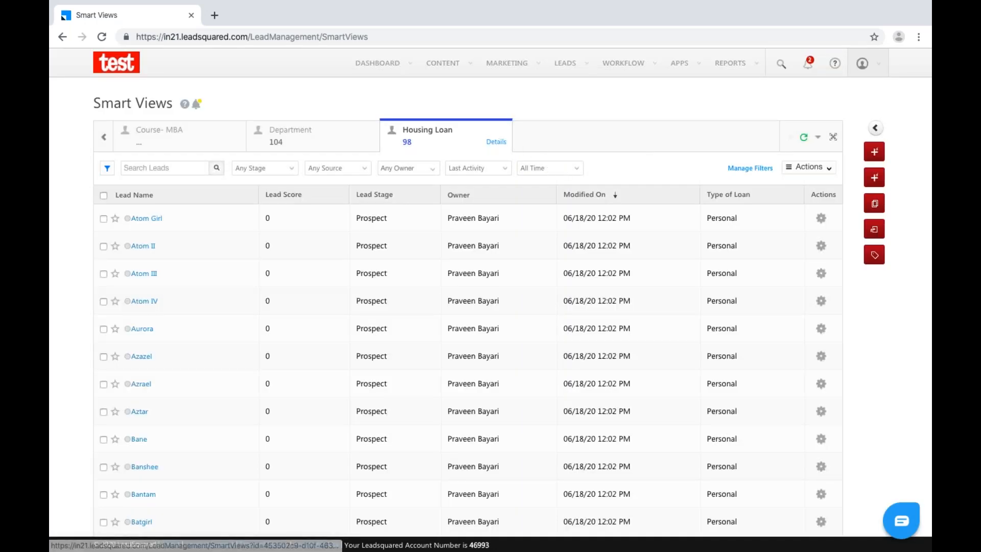
{"action": "left_click", "coordinate": [819, 138]}
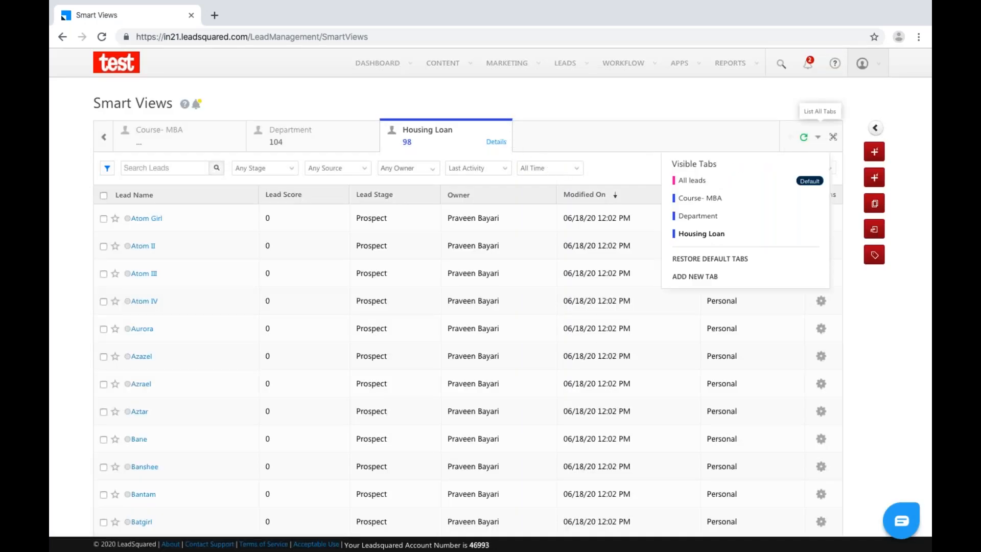
{"action": "left_click", "coordinate": [694, 276]}
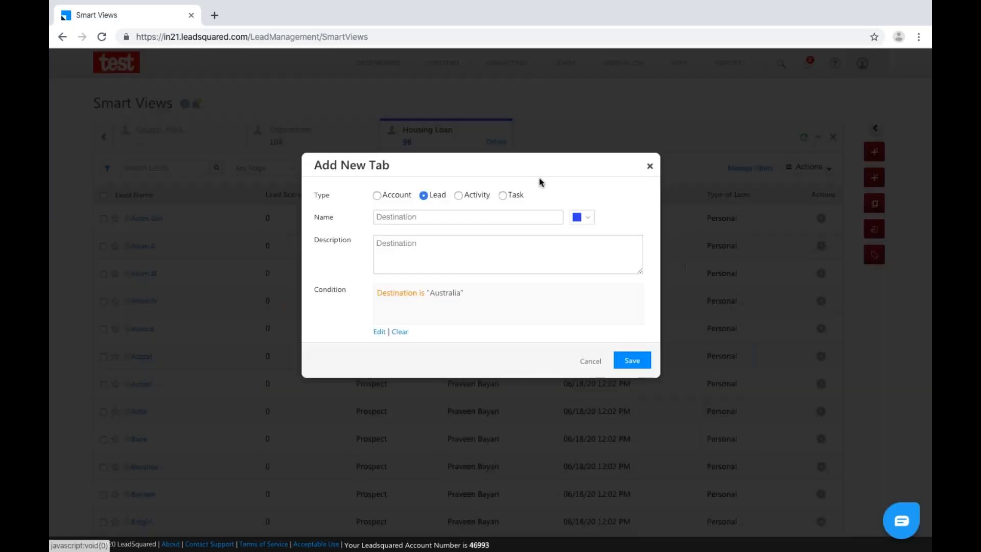
Make the new tab an Activity tab for Admission Document and start its filter condition.
{"action": "left_click", "coordinate": [377, 195]}
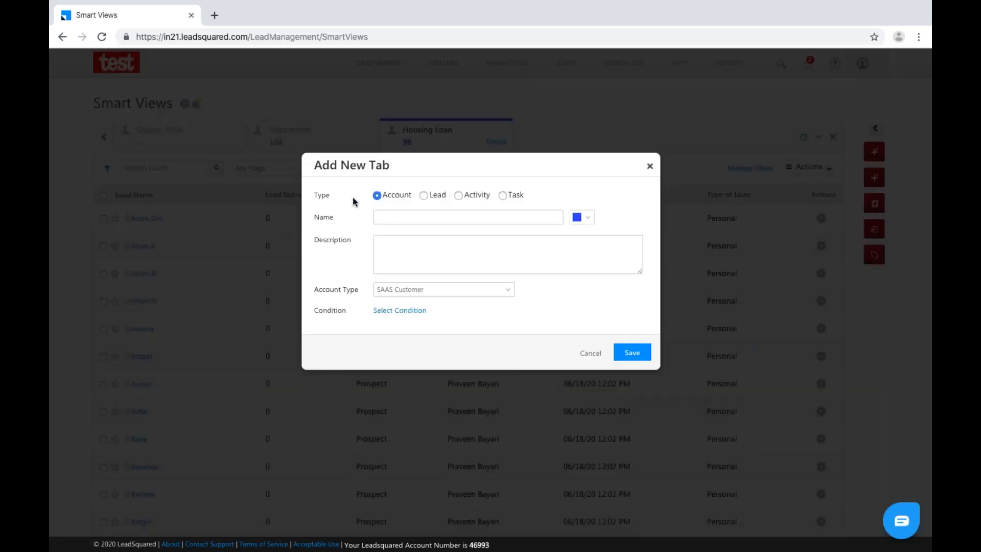
{"action": "left_click", "coordinate": [424, 196]}
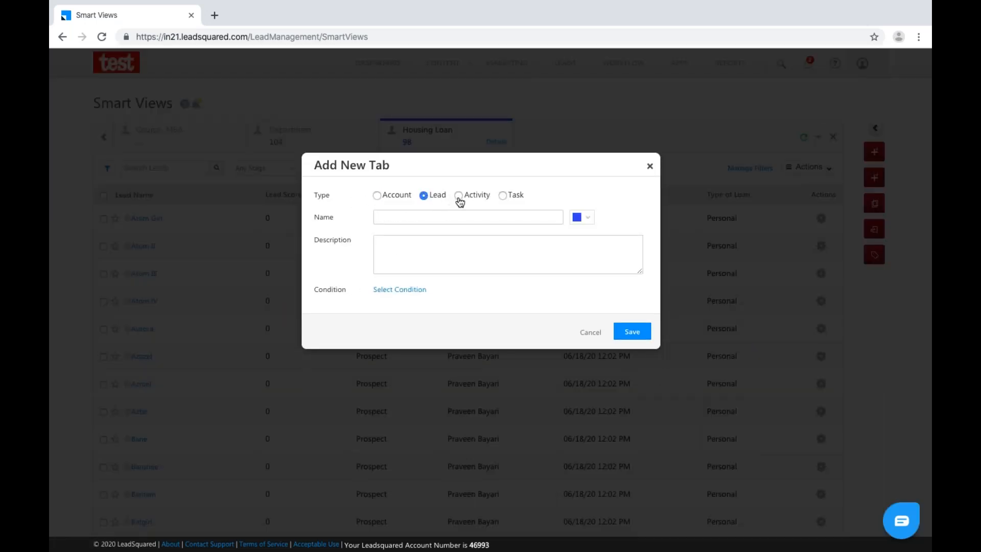
{"action": "left_click", "coordinate": [458, 196]}
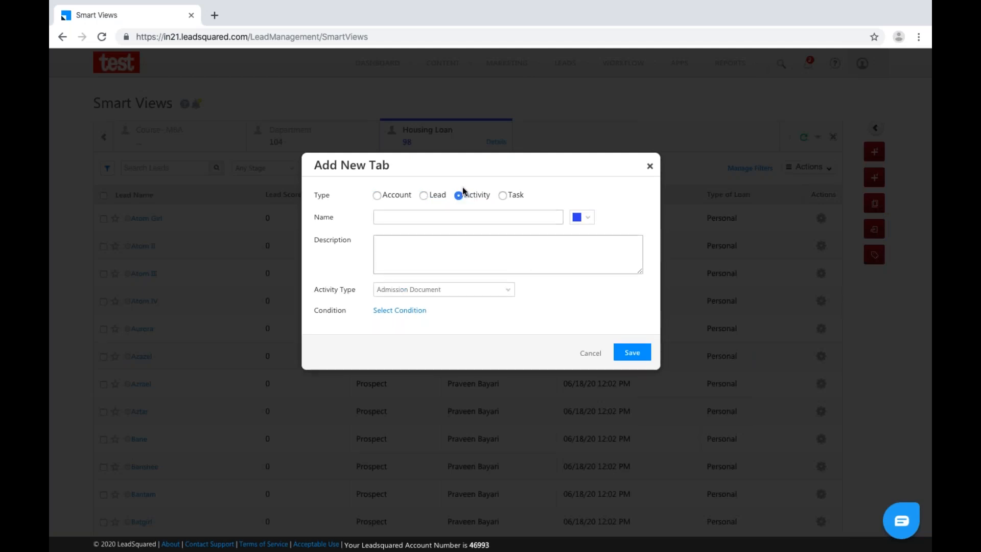
{"action": "left_click", "coordinate": [506, 293]}
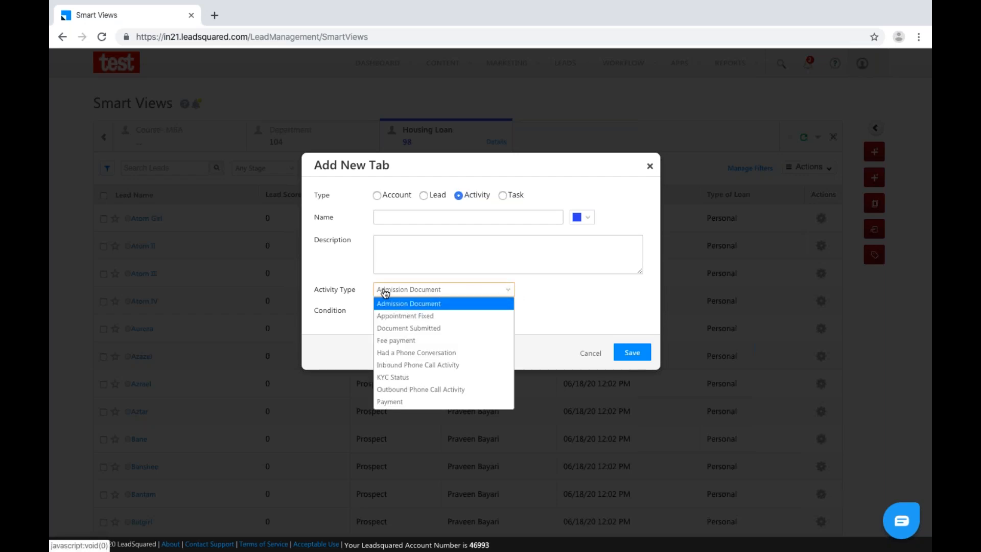
{"action": "left_click", "coordinate": [440, 306]}
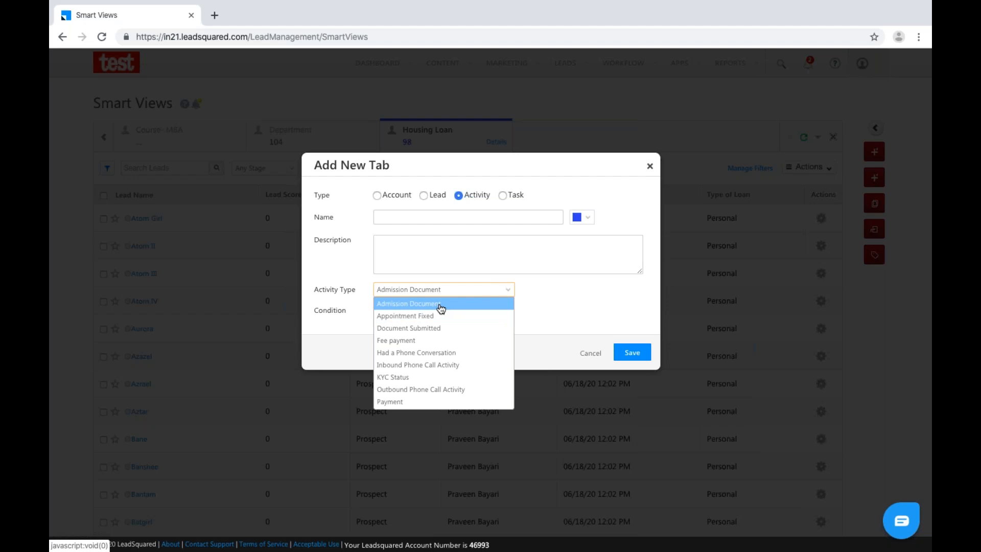
{"action": "left_click", "coordinate": [440, 307]}
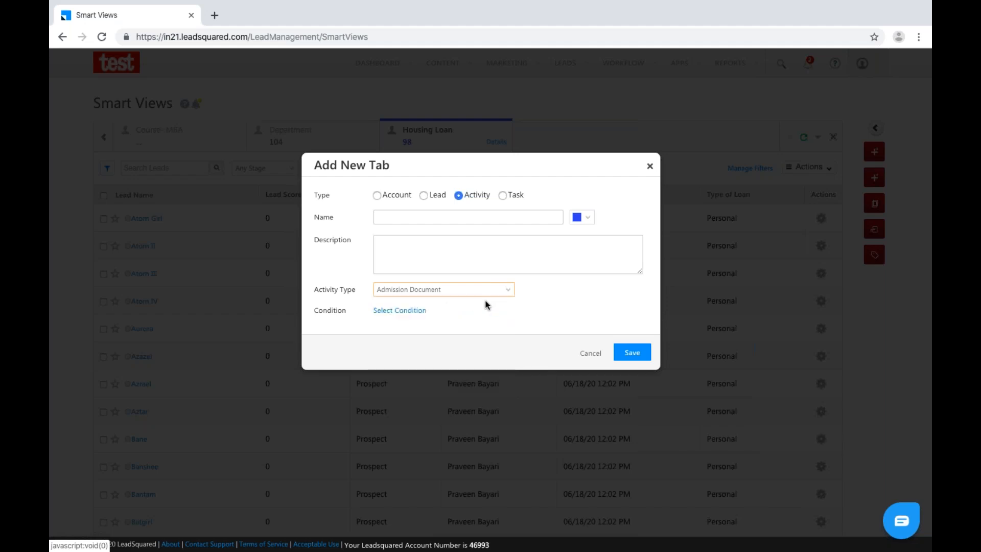
{"action": "left_click", "coordinate": [413, 315]}
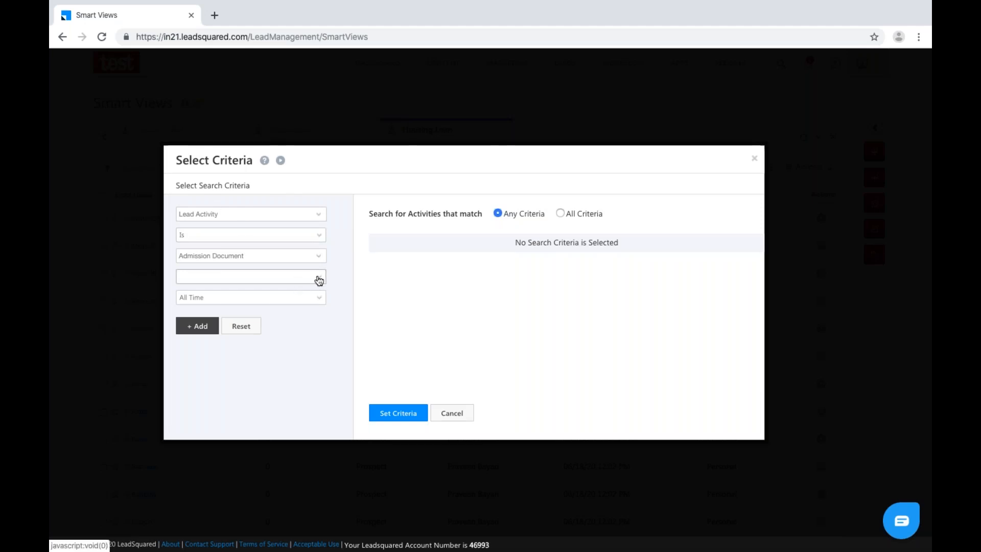
Add the criterion Status is Pending for Admission Document activities.
{"action": "left_click", "coordinate": [316, 279]}
{"action": "left_click", "coordinate": [262, 315]}
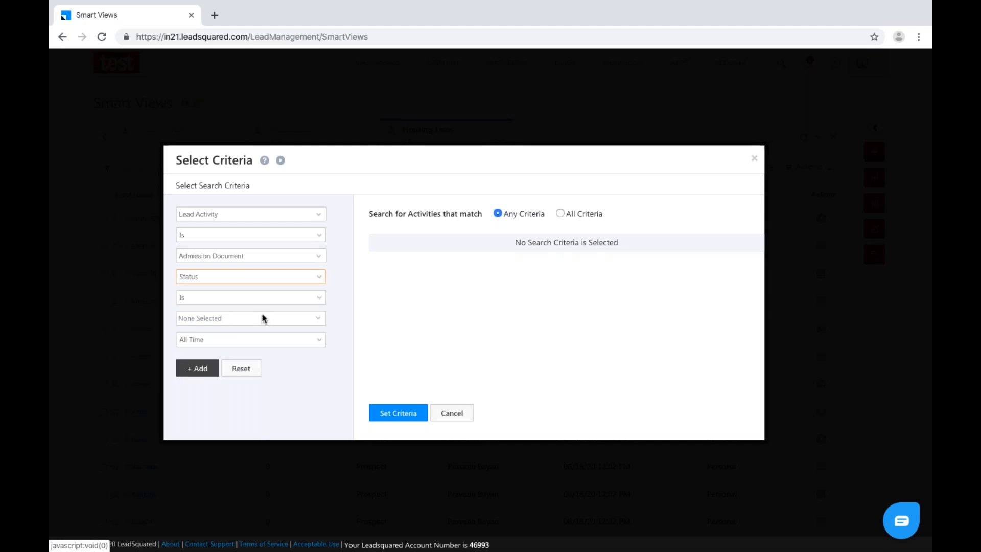
{"action": "left_click", "coordinate": [251, 318]}
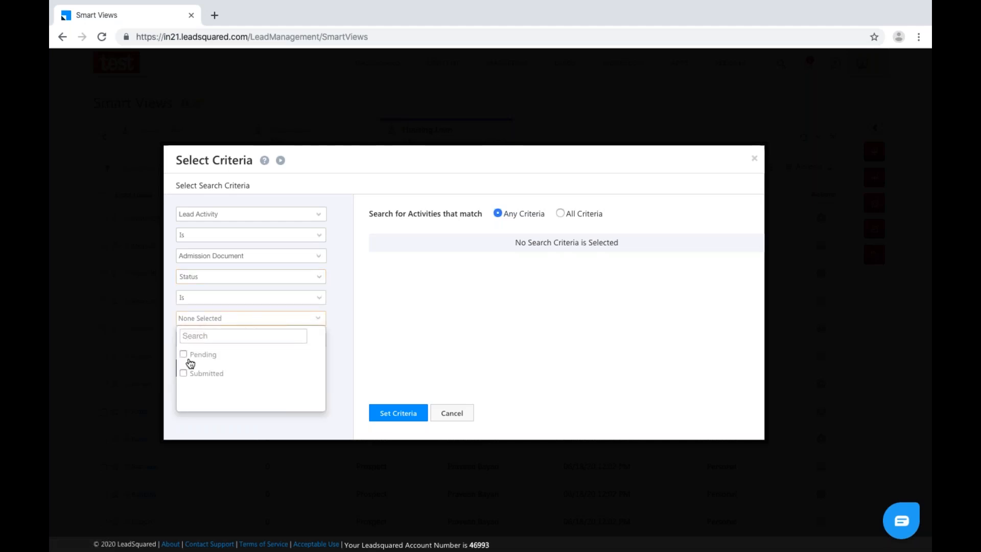
{"action": "left_click", "coordinate": [184, 354]}
{"action": "left_click", "coordinate": [339, 386]}
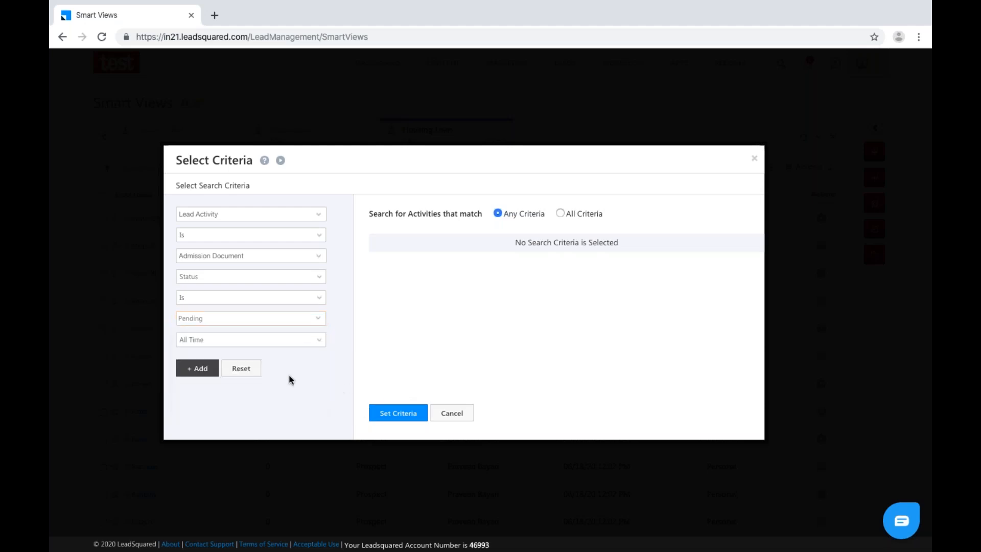
{"action": "left_click", "coordinate": [202, 369]}
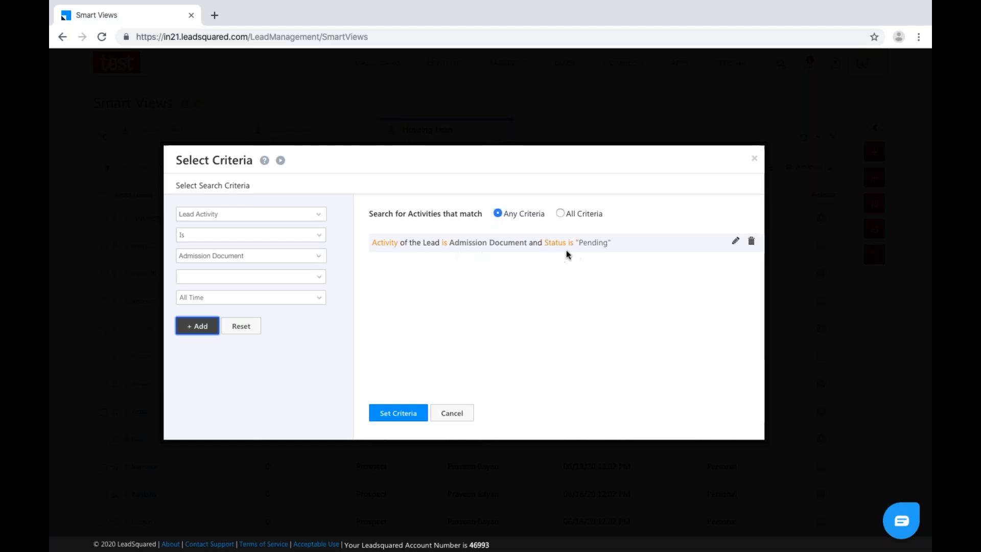
Apply the criteria, name and describe the tab 'Admission Document-Pending', and save it.
{"action": "left_click", "coordinate": [397, 412]}
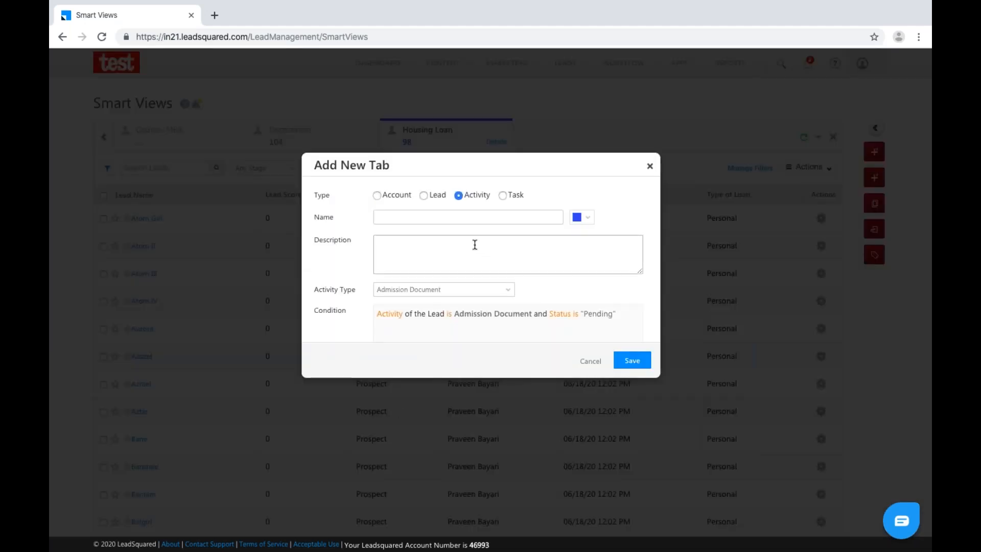
{"action": "left_click", "coordinate": [459, 218]}
{"action": "type", "text": "Admiss"}
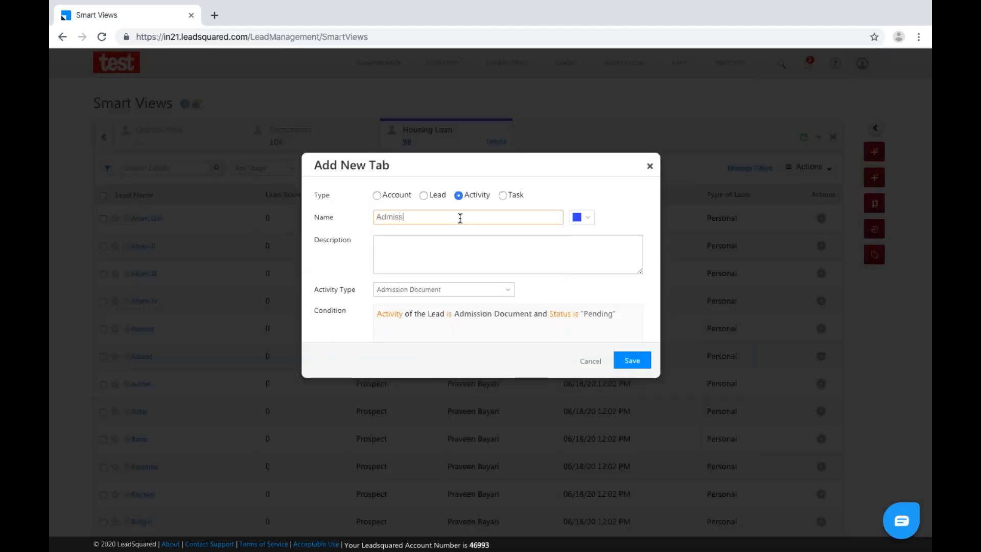
{"action": "type", "text": "ion Document-Pending"}
{"action": "left_click", "coordinate": [462, 242]}
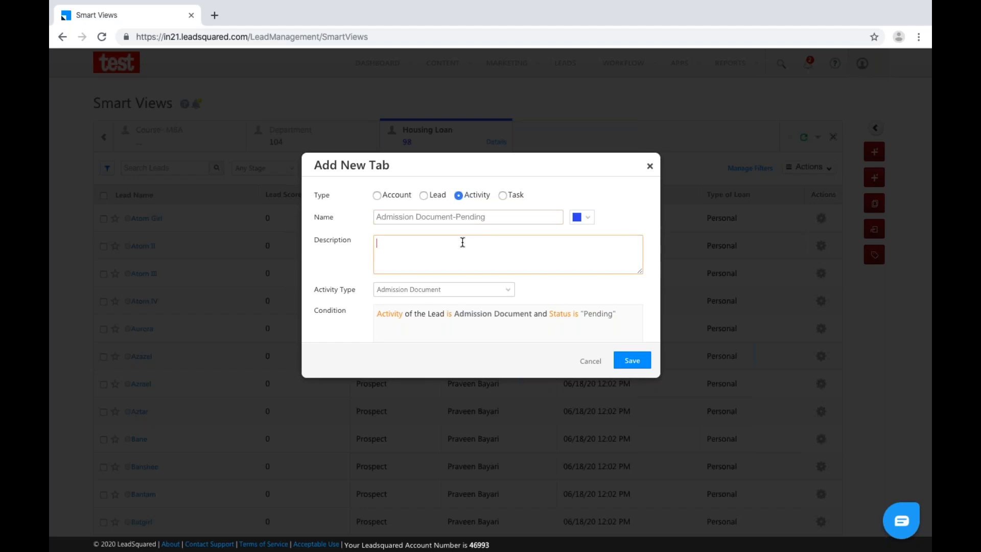
{"action": "type", "text": "D"}
{"action": "left_click_drag", "start_coordinate": [490, 217], "coordinate": [371, 218]}
{"action": "key", "text": "ctrl+c"}
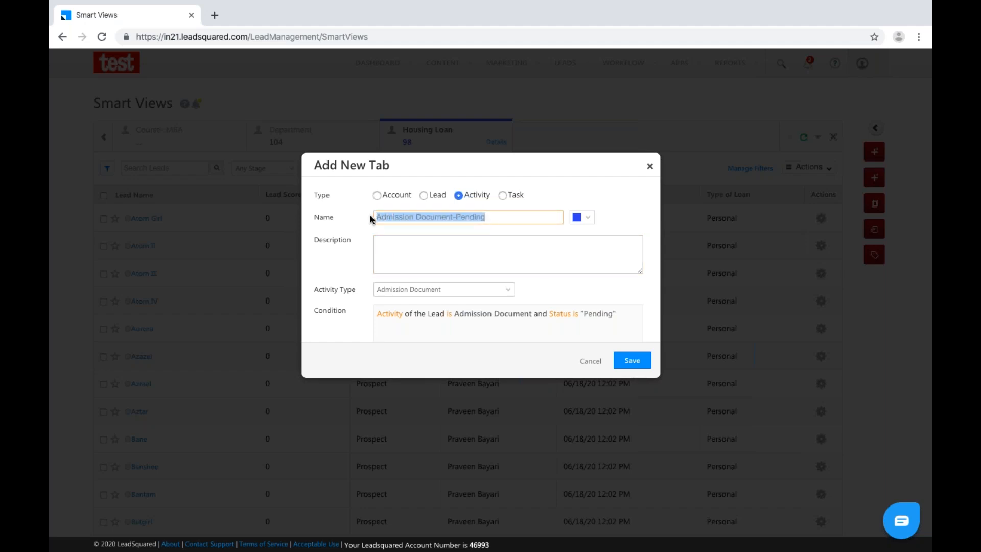
{"action": "left_click", "coordinate": [402, 250]}
{"action": "key", "text": "ctrl+v"}
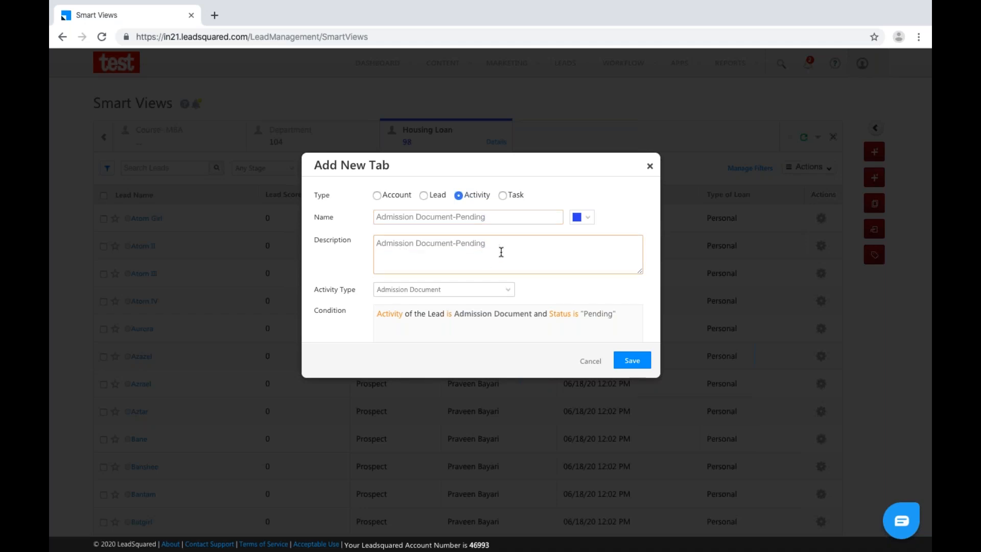
{"action": "left_click", "coordinate": [637, 363]}
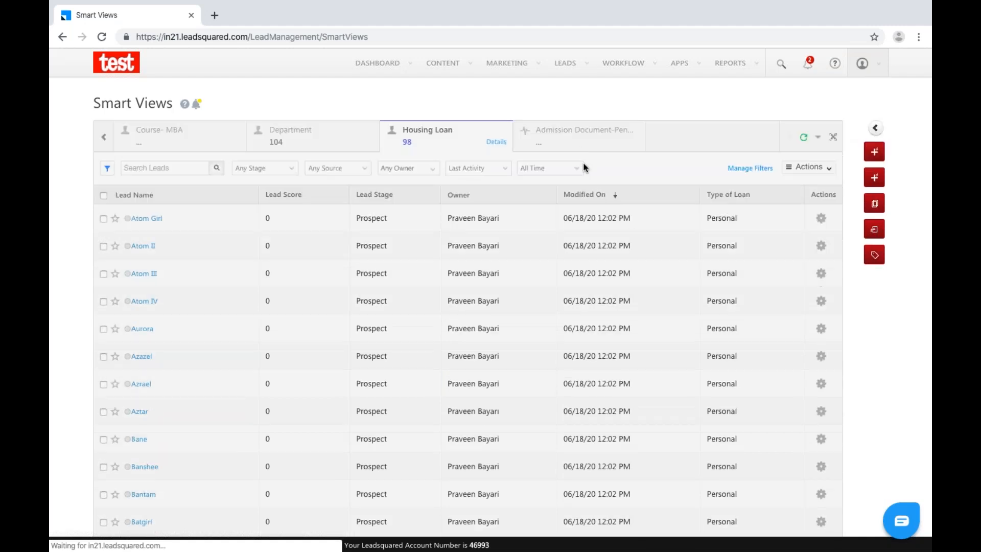
Open the Admission Document-Pending tab and the action options for its one pending lead.
{"action": "left_click", "coordinate": [579, 148]}
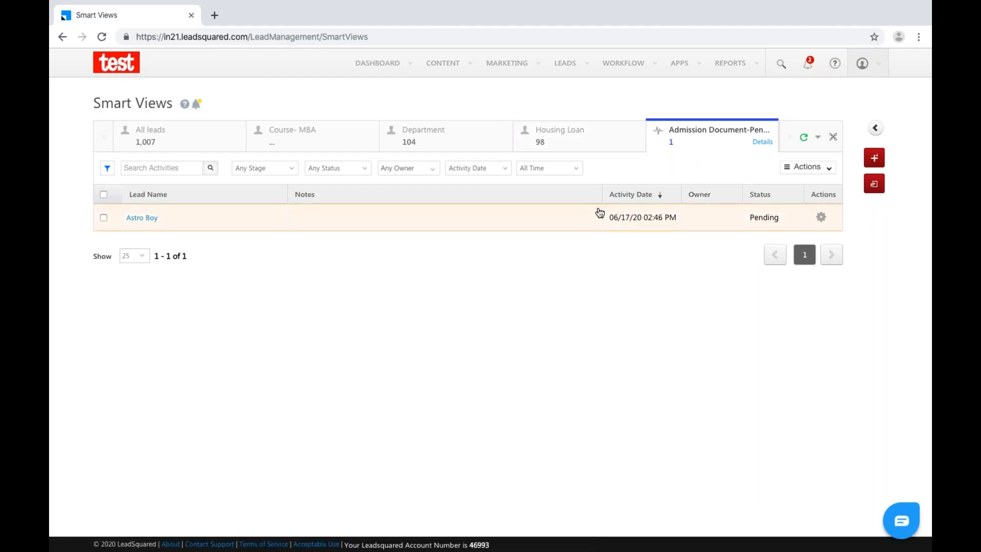
{"action": "left_click", "coordinate": [827, 225]}
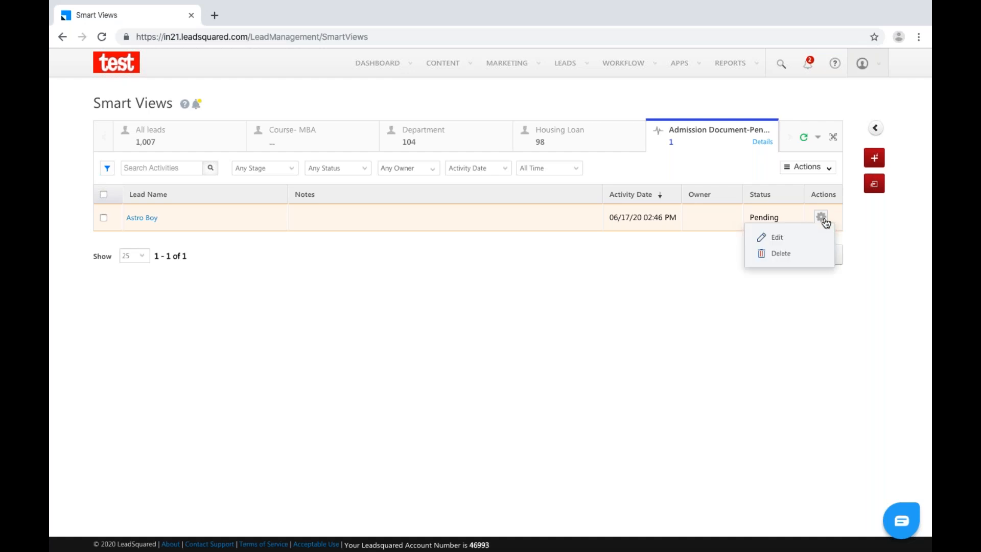
{"action": "left_click", "coordinate": [774, 242]}
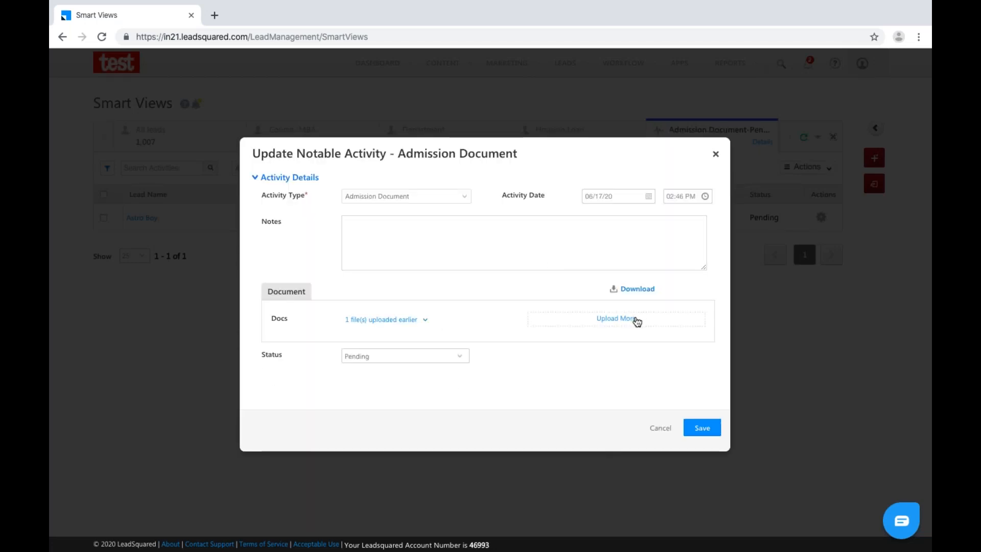
{"action": "left_click", "coordinate": [633, 321]}
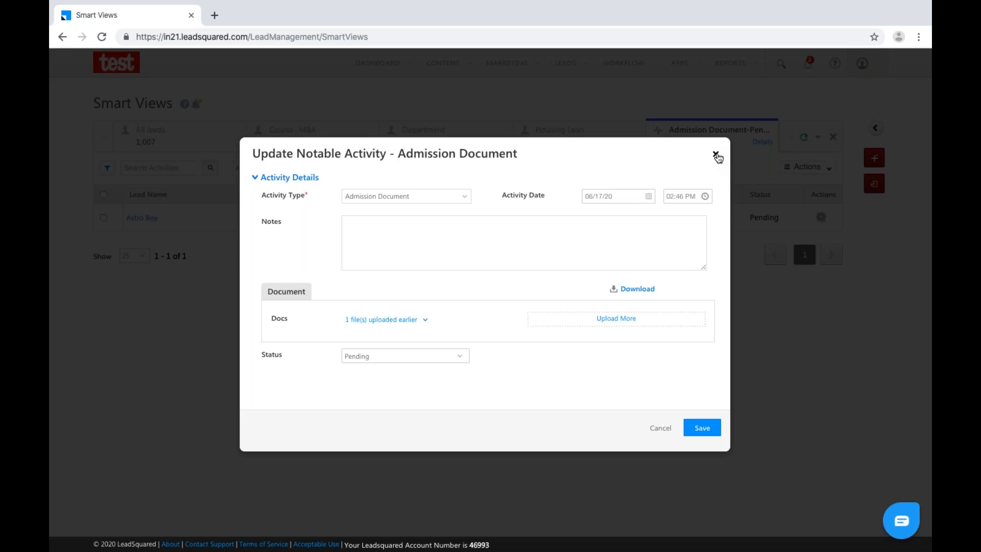
{"action": "left_click", "coordinate": [440, 358]}
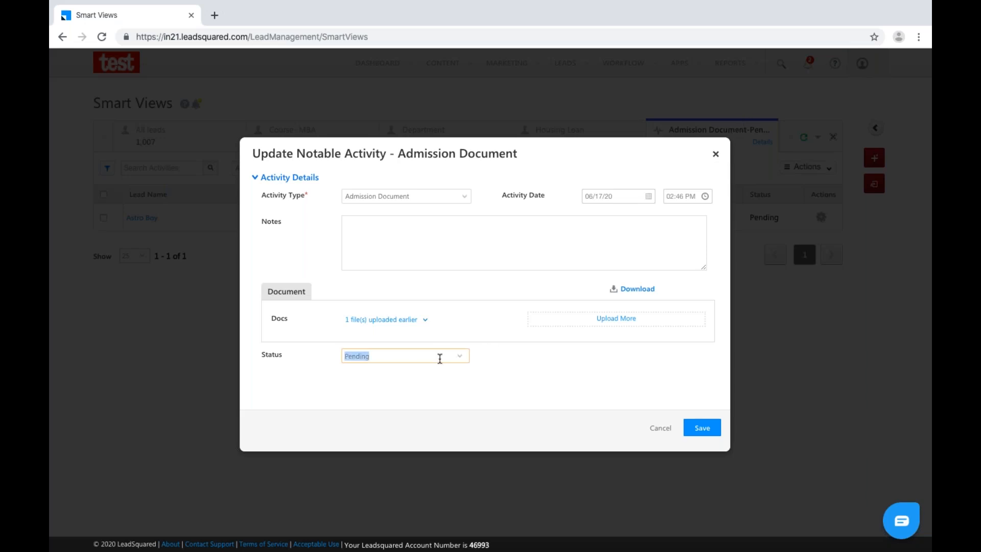
{"action": "left_click", "coordinate": [459, 360]}
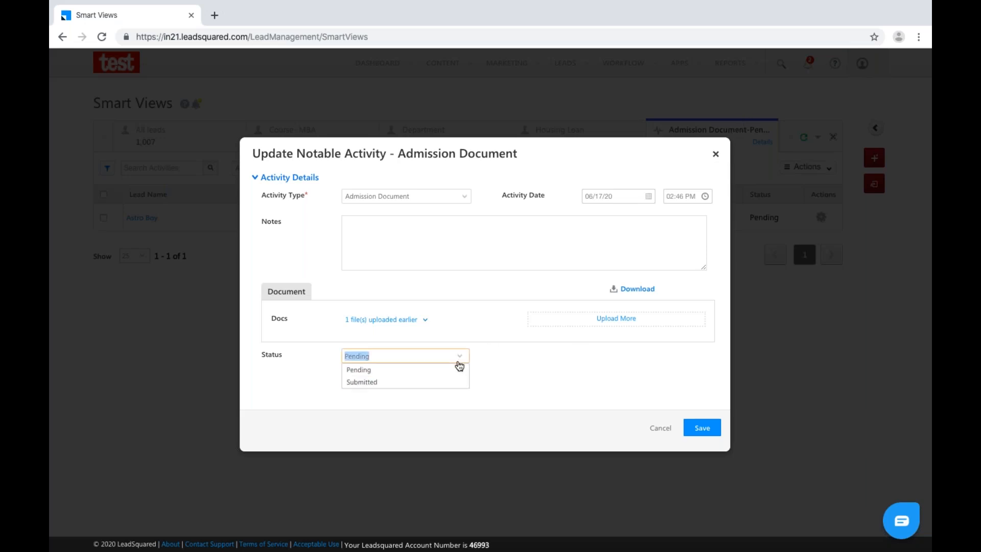
{"action": "left_click", "coordinate": [417, 383]}
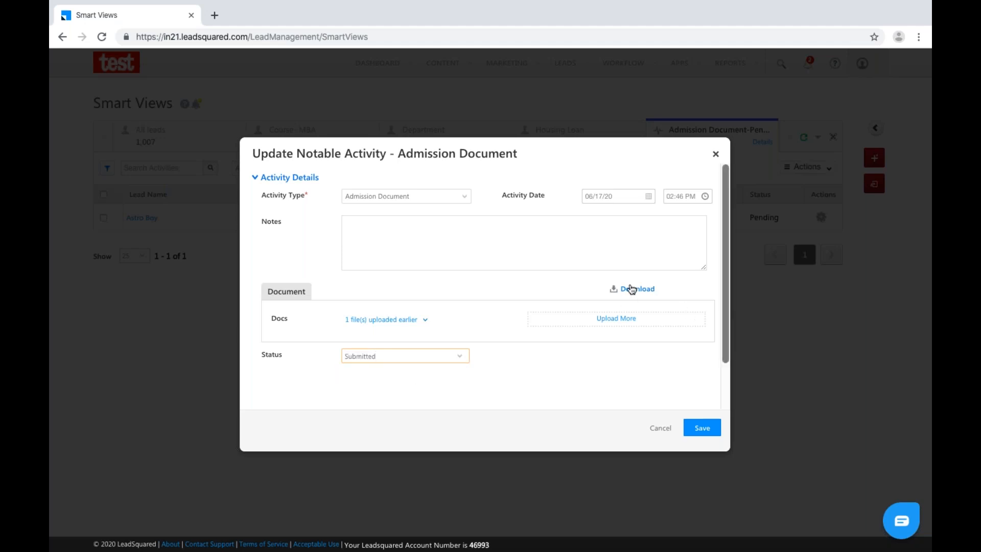
{"action": "left_click", "coordinate": [716, 153]}
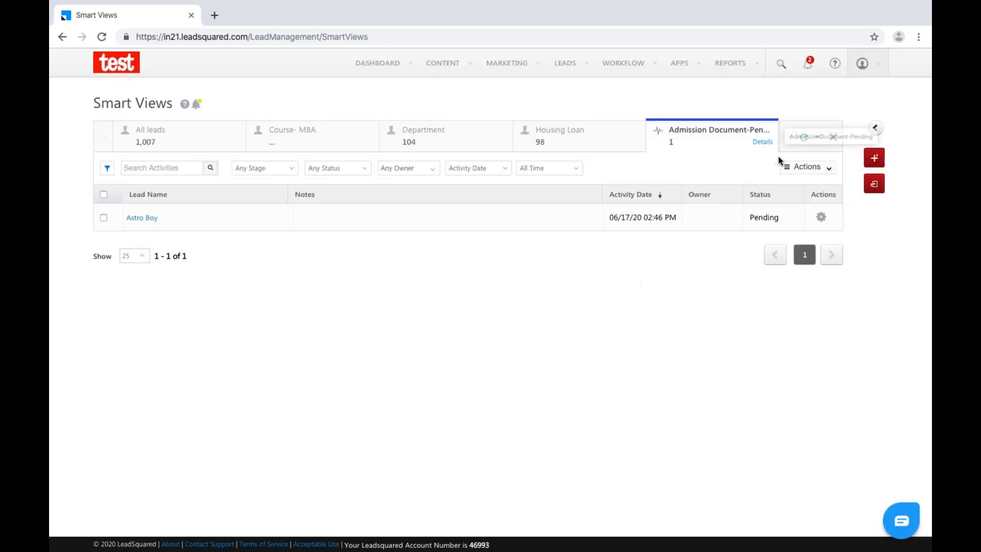
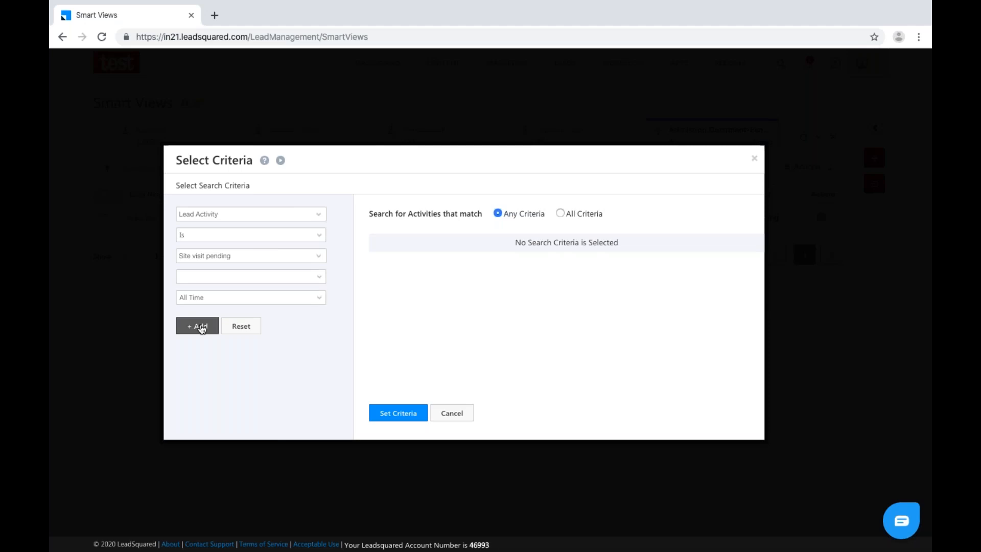
Add the Site visit pending criterion and save the tab with description 'Site visit Pending'.
{"action": "left_click", "coordinate": [201, 329]}
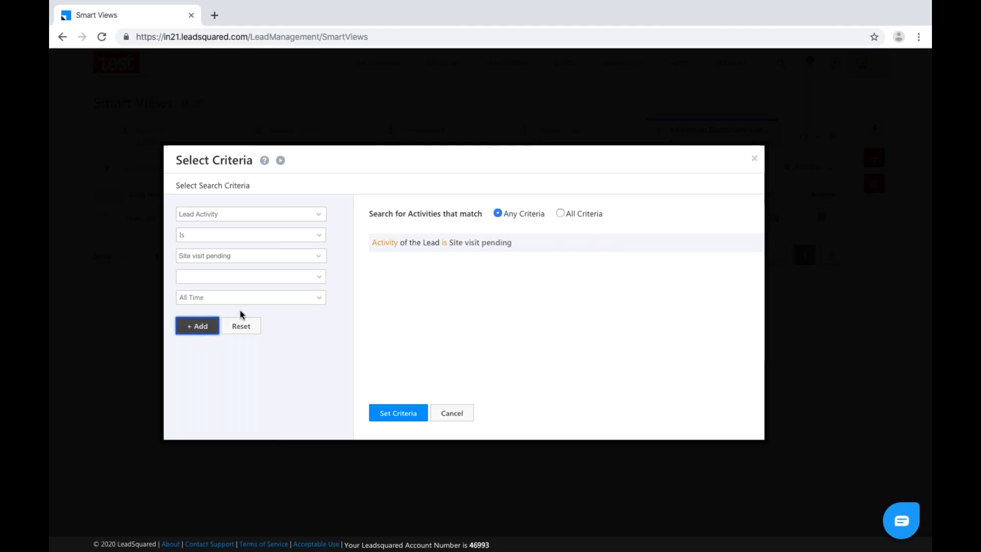
{"action": "left_click", "coordinate": [401, 414]}
{"action": "left_click", "coordinate": [636, 369]}
{"action": "type", "text": "Site visit "}
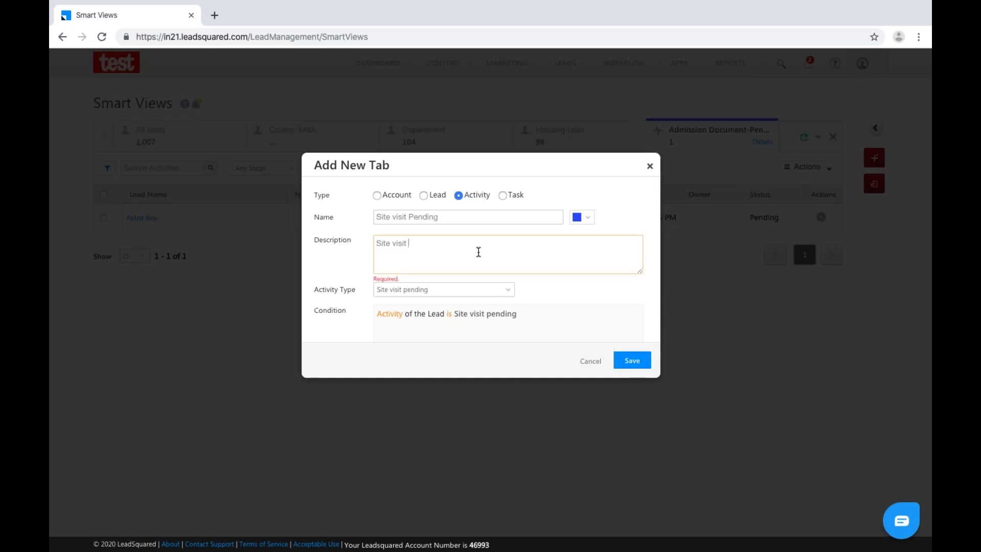
{"action": "type", "text": "Pending"}
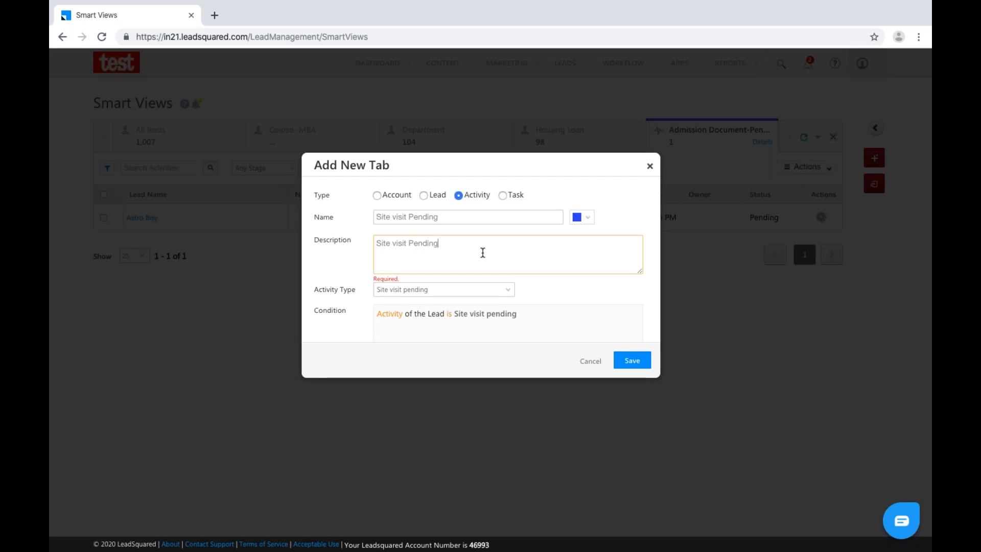
{"action": "left_click", "coordinate": [635, 362]}
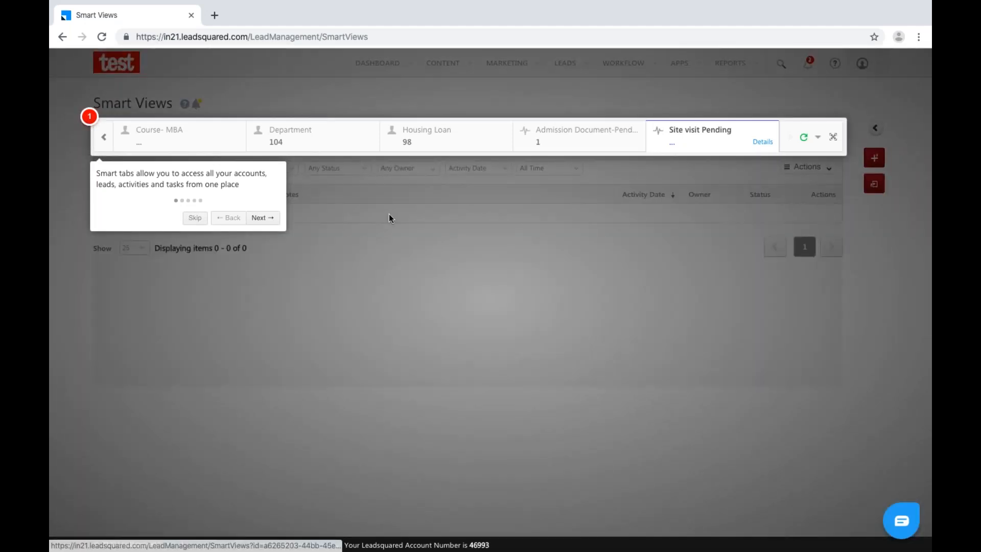
Skip the guided tour and load the Site visit Pending tab's 9 leads.
{"action": "left_click", "coordinate": [352, 206]}
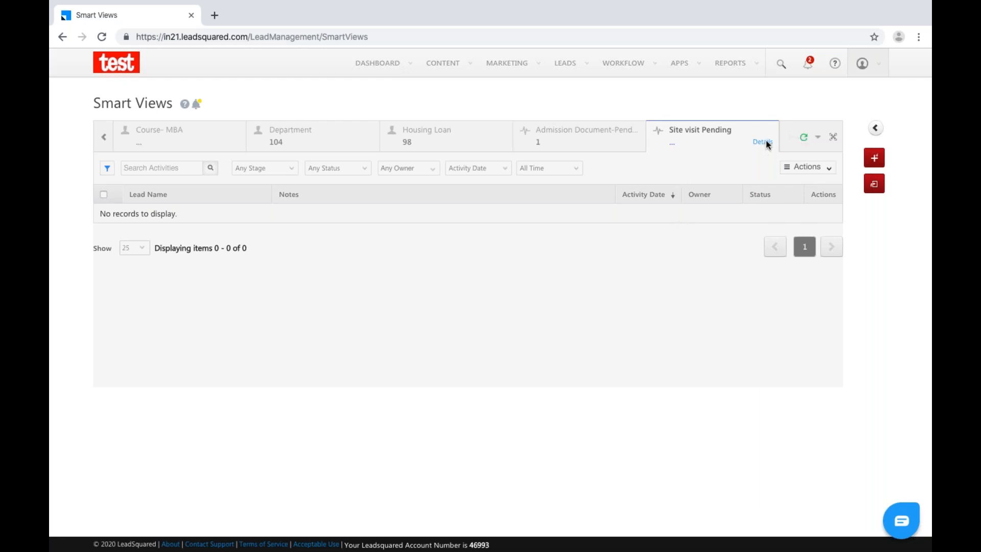
{"action": "left_click", "coordinate": [708, 140]}
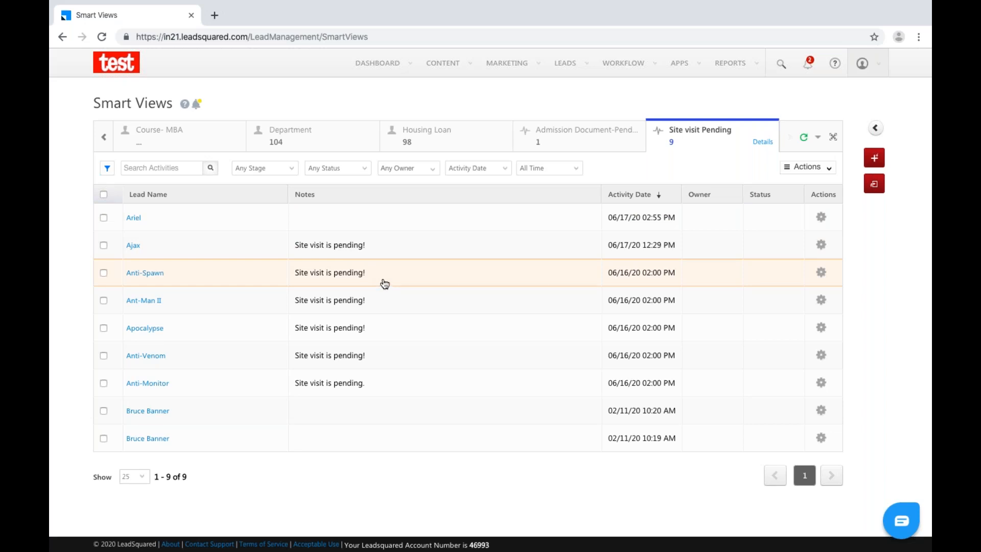
Open the edit form for a lead's site visit activity and close it unchanged.
{"action": "left_click", "coordinate": [820, 218]}
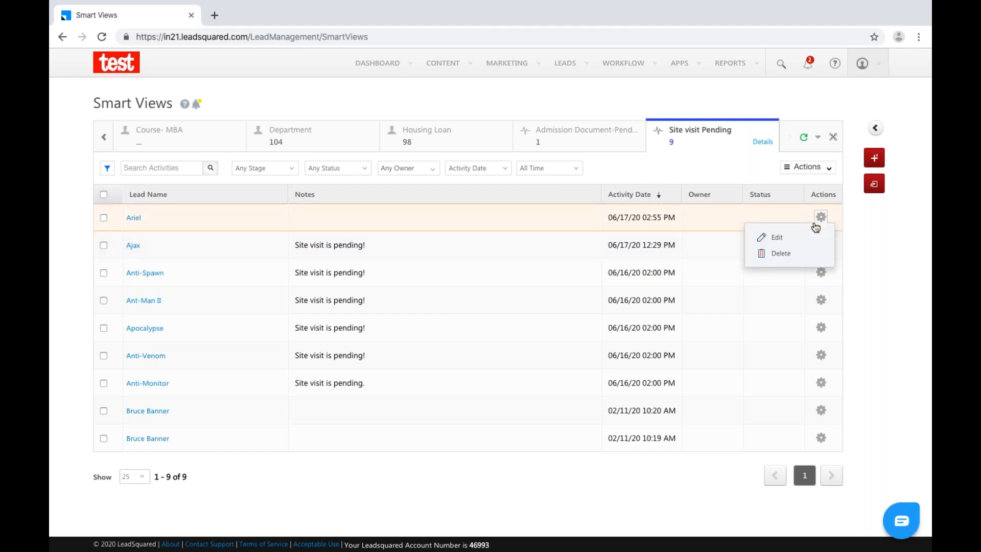
{"action": "left_click", "coordinate": [779, 240]}
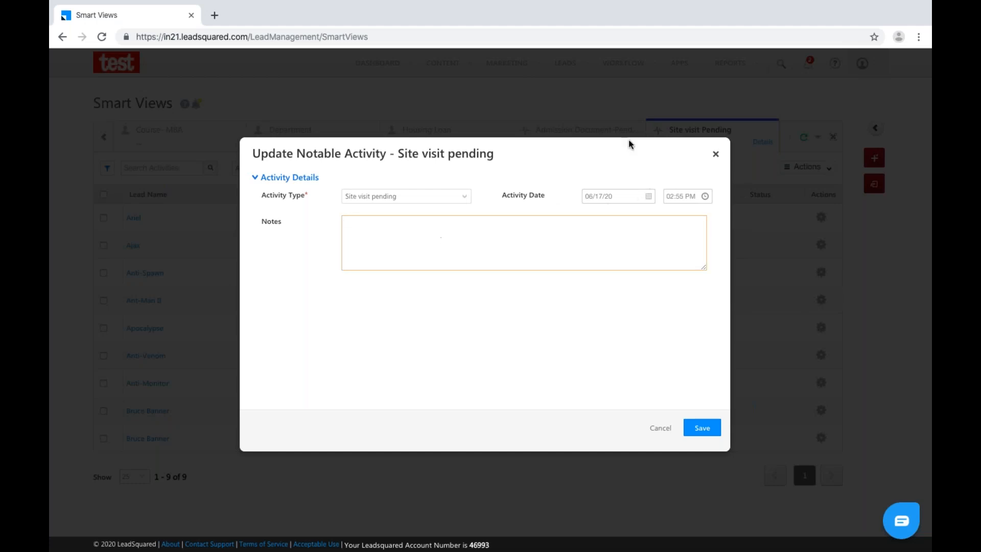
{"action": "left_click", "coordinate": [716, 154]}
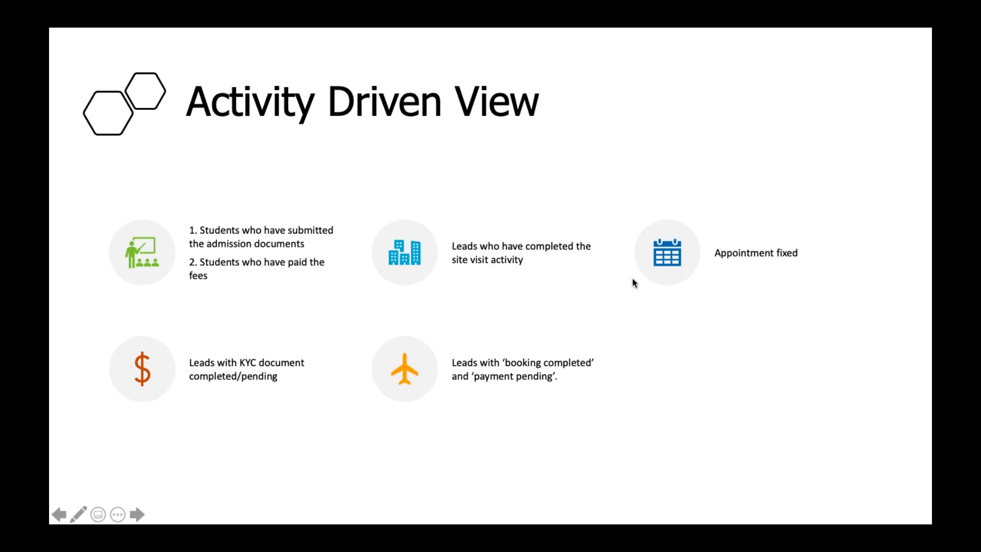
Return from the slides to Smart Views and expand the list of all tabs.
{"action": "key", "text": "ctrl+Right"}
{"action": "key", "text": "ctrl+Right"}
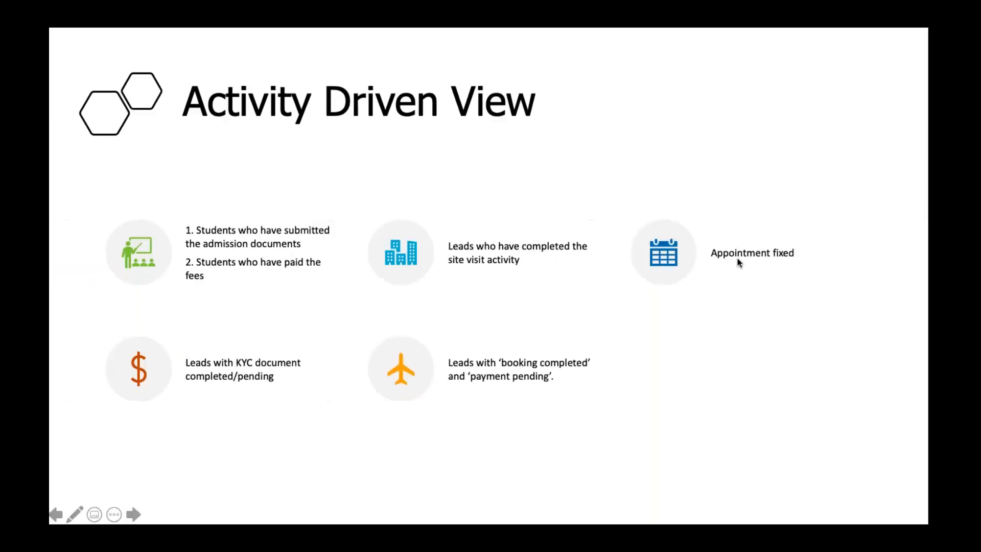
{"action": "key", "text": "ctrl+Right"}
{"action": "left_click", "coordinate": [817, 141]}
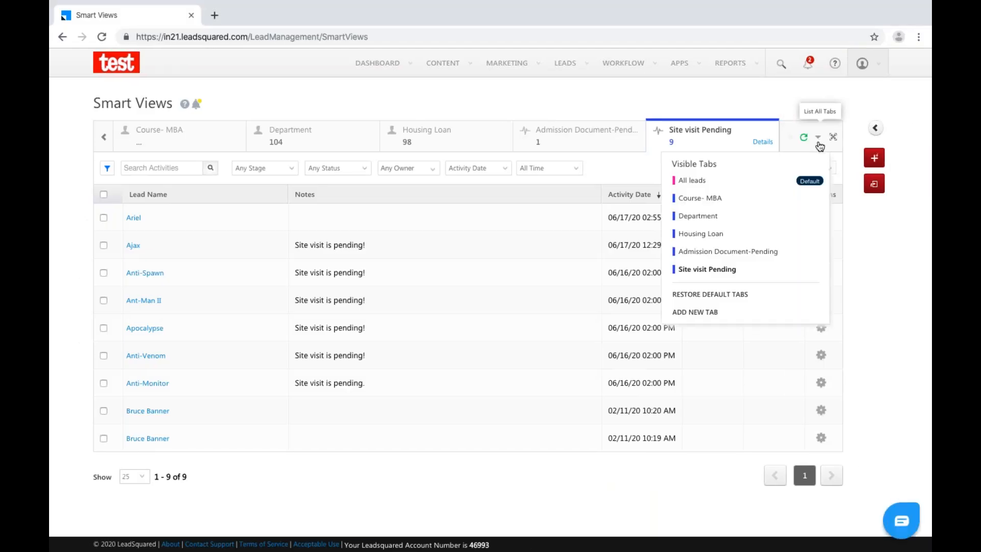
Start a new Activity tab for the Appointment Fixed activity type.
{"action": "left_click", "coordinate": [695, 312]}
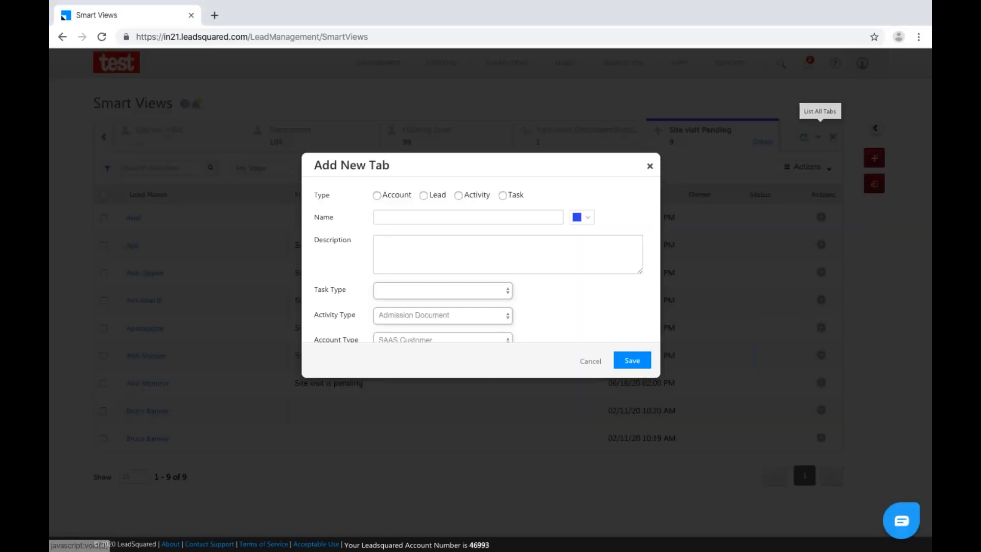
{"action": "left_click", "coordinate": [459, 195]}
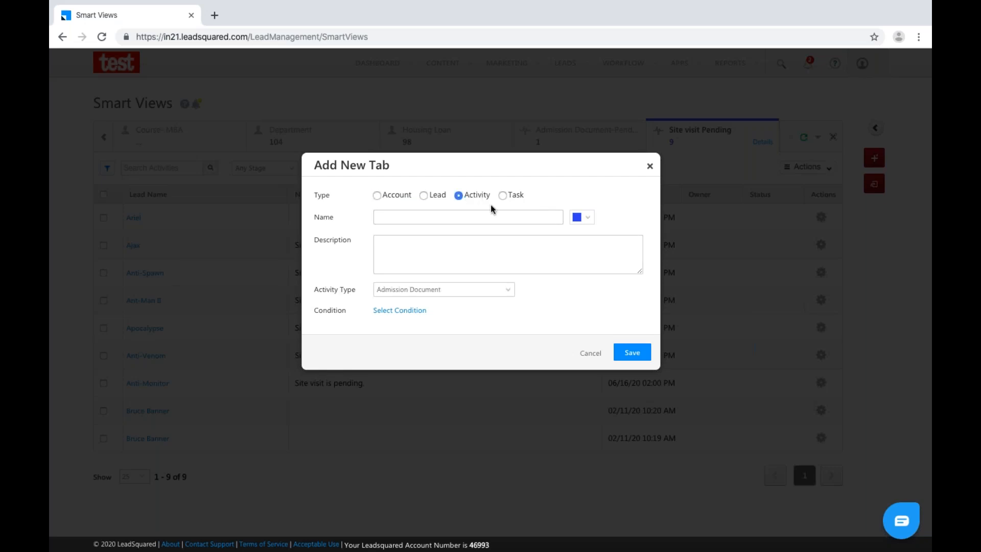
{"action": "left_click", "coordinate": [475, 290]}
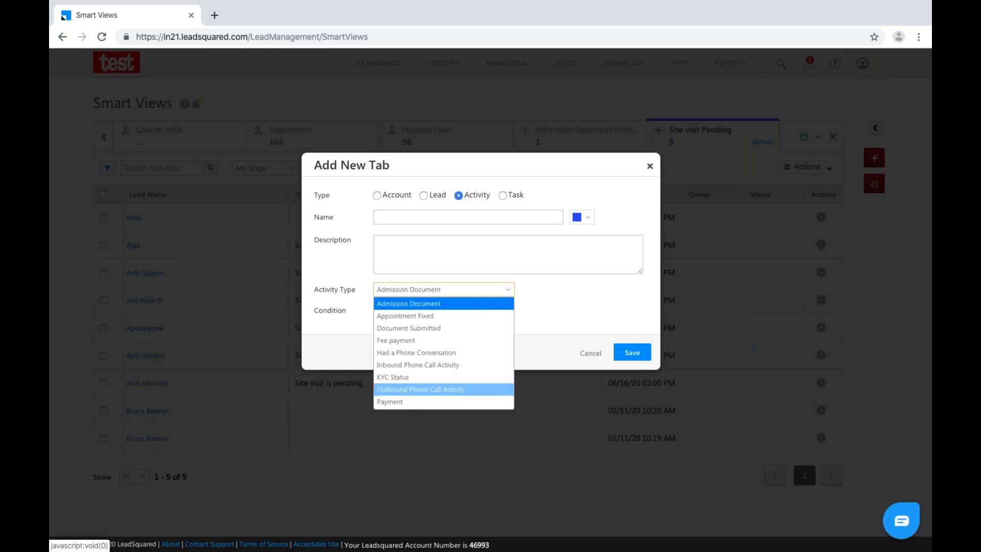
{"action": "scroll", "coordinate": [427, 364], "scroll_direction": "down", "scroll_amount": 2}
{"action": "scroll", "coordinate": [427, 357], "scroll_direction": "up", "scroll_amount": 2}
{"action": "left_click", "coordinate": [428, 316]}
Name the tab 'Today's Appointment' and reuse that name as its description.
{"action": "left_click", "coordinate": [523, 218]}
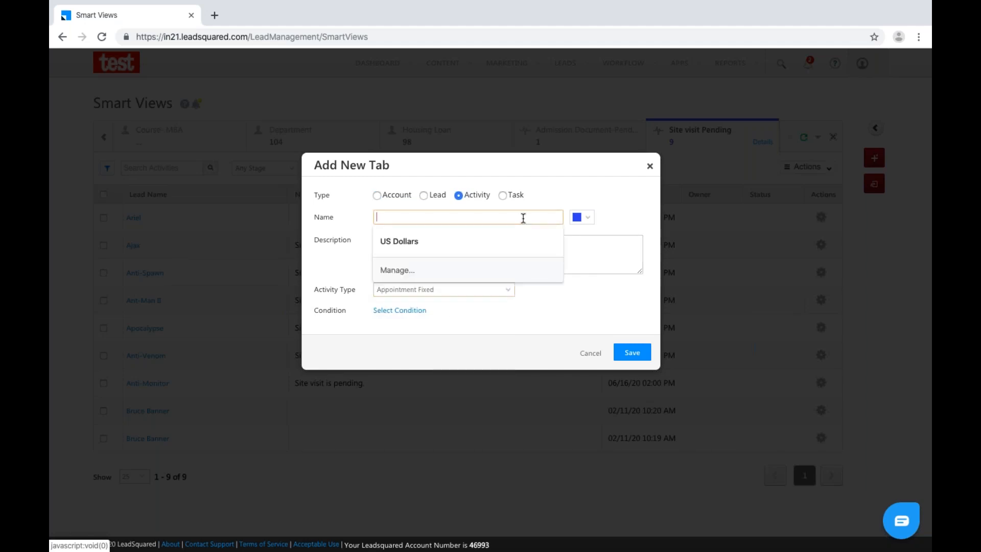
{"action": "type", "text": "Ap"}
{"action": "key", "text": "BackSpace"}
{"action": "key", "text": "BackSpace"}
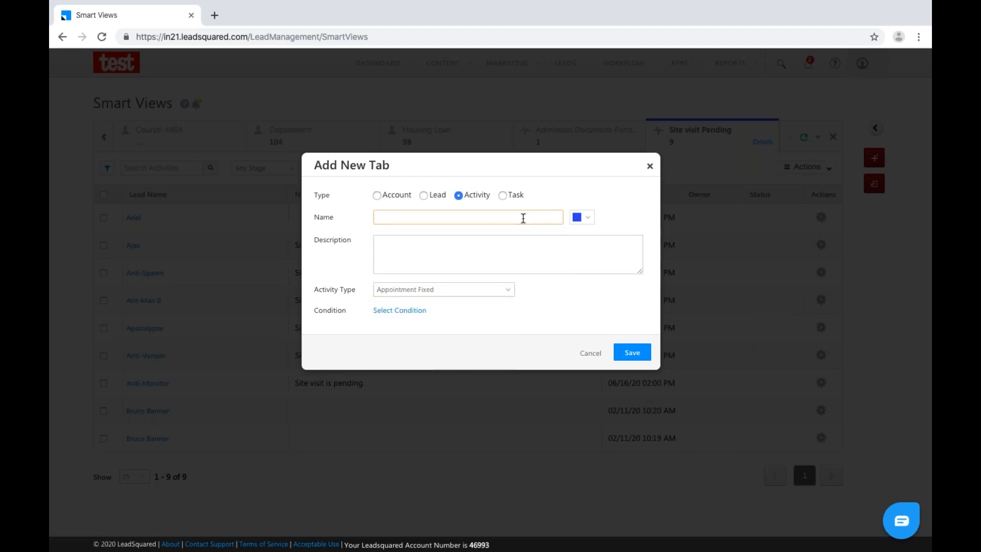
{"action": "type", "text": "Todays's Appointment"}
{"action": "key", "text": "ctrl+a"}
{"action": "key", "text": "ctrl+c"}
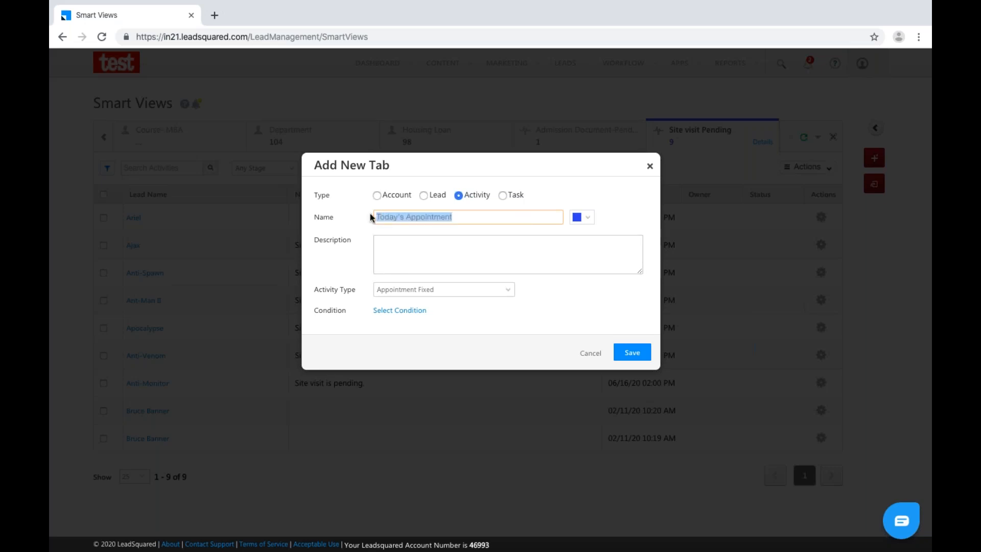
{"action": "left_click", "coordinate": [412, 256]}
{"action": "key", "text": "ctrl+v"}
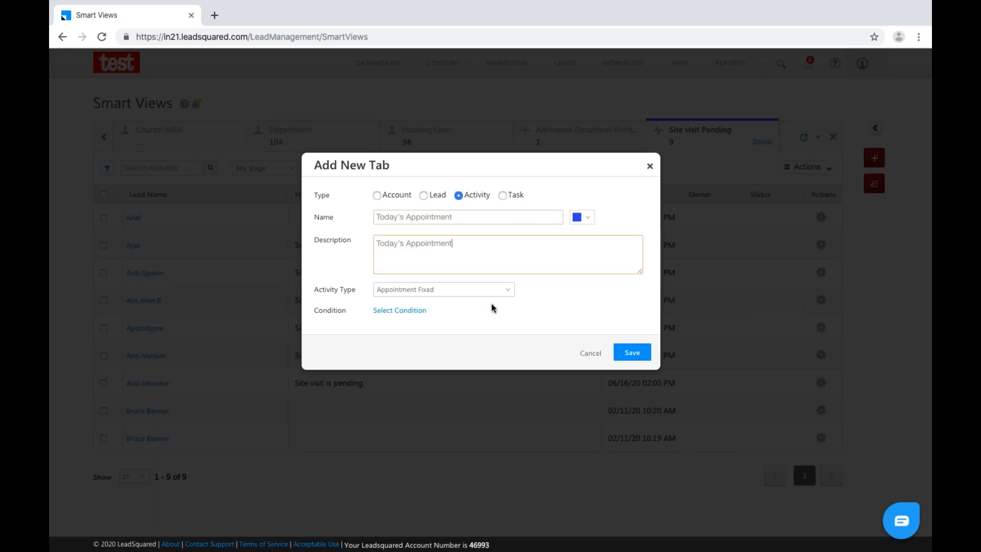
Add the criterion Appointment Date is This Week, apply it, and save the tab.
{"action": "left_click", "coordinate": [411, 313]}
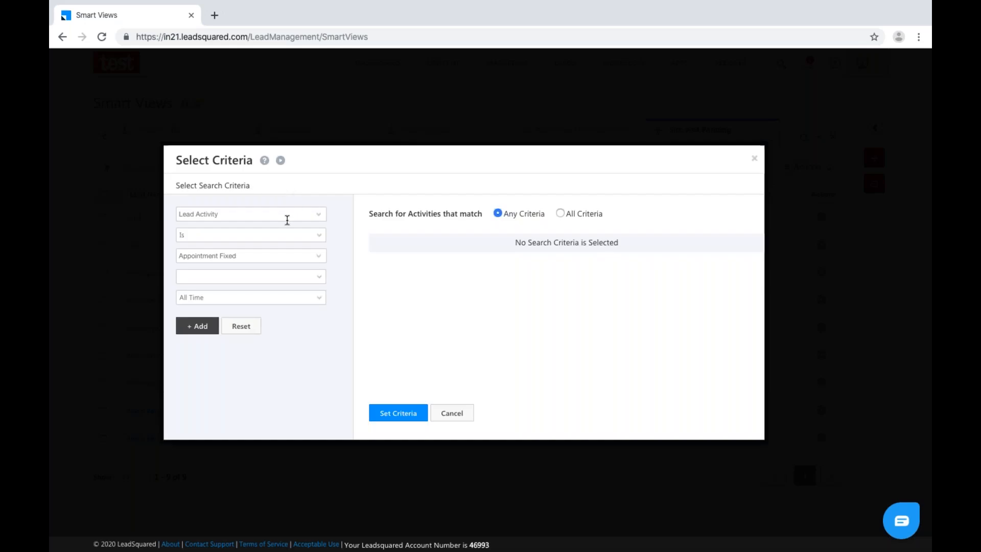
{"action": "left_click", "coordinate": [285, 278]}
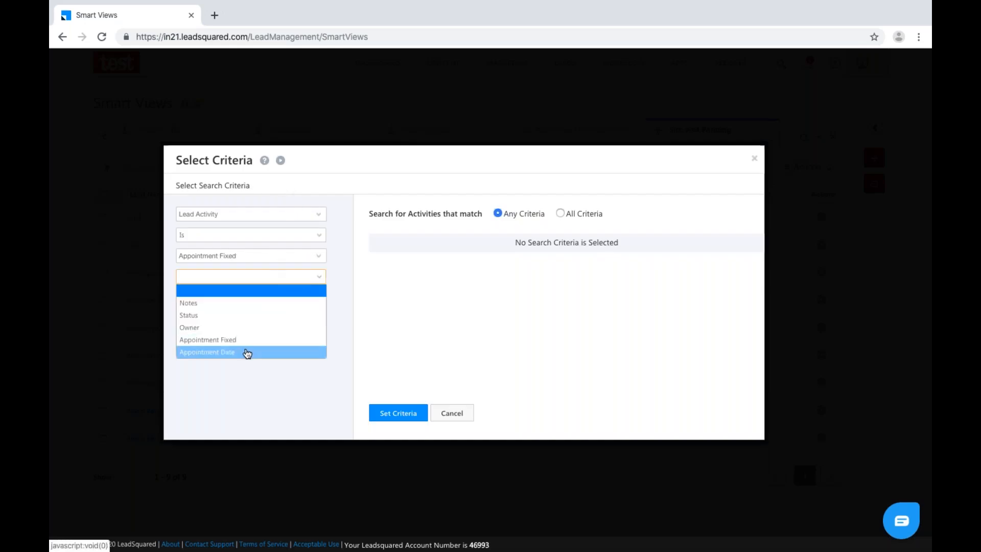
{"action": "left_click", "coordinate": [247, 353]}
{"action": "left_click", "coordinate": [262, 319]}
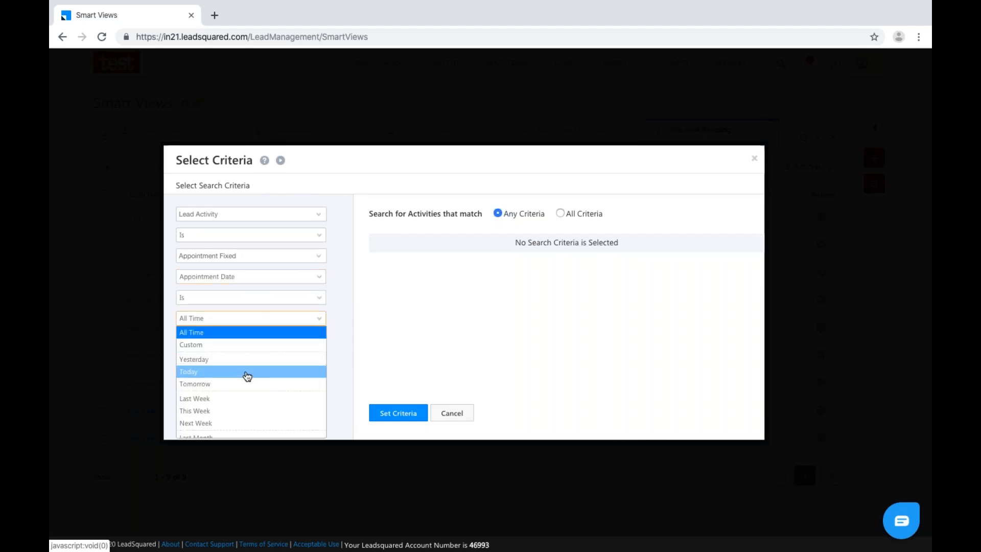
{"action": "left_click", "coordinate": [247, 377]}
{"action": "left_click", "coordinate": [309, 323]}
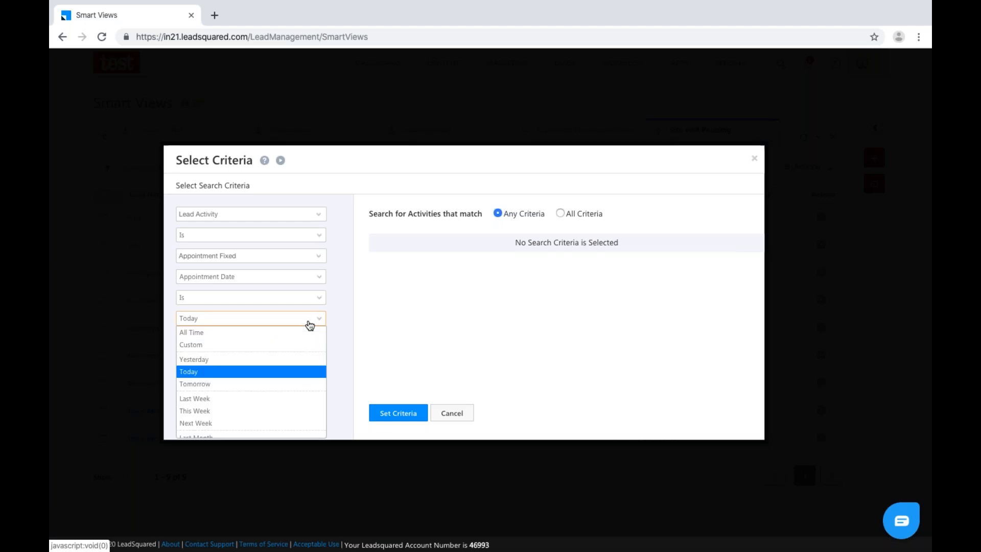
{"action": "left_click", "coordinate": [230, 410]}
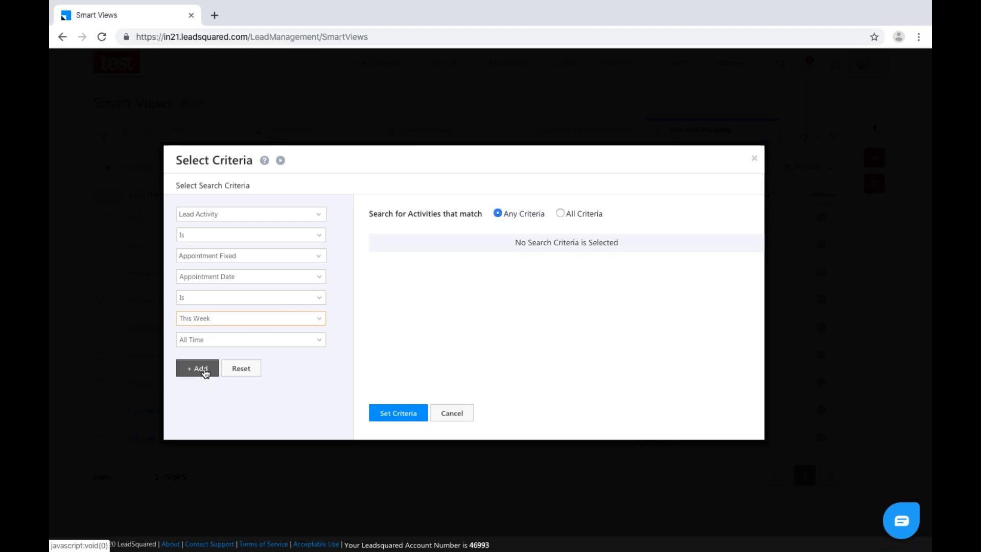
{"action": "left_click", "coordinate": [204, 371]}
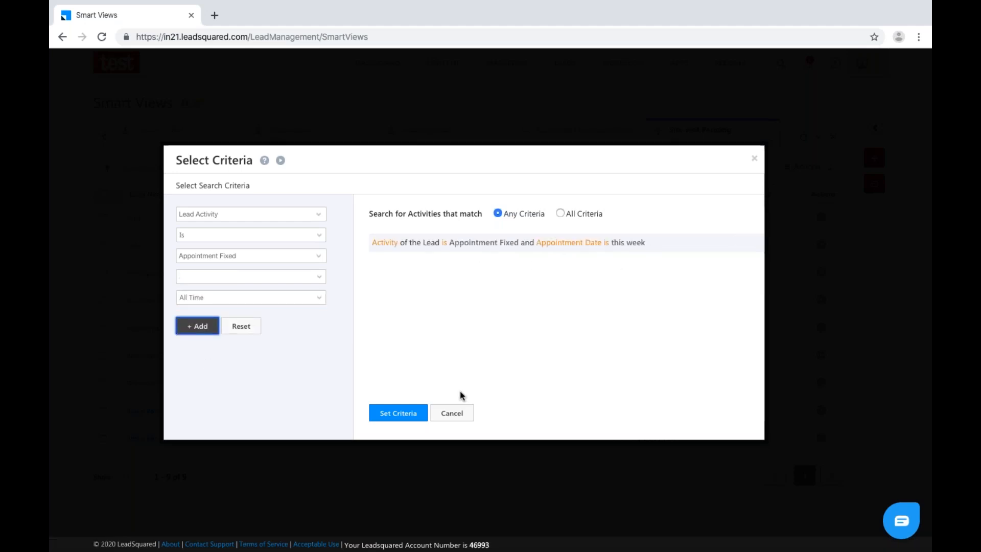
{"action": "left_click", "coordinate": [411, 415]}
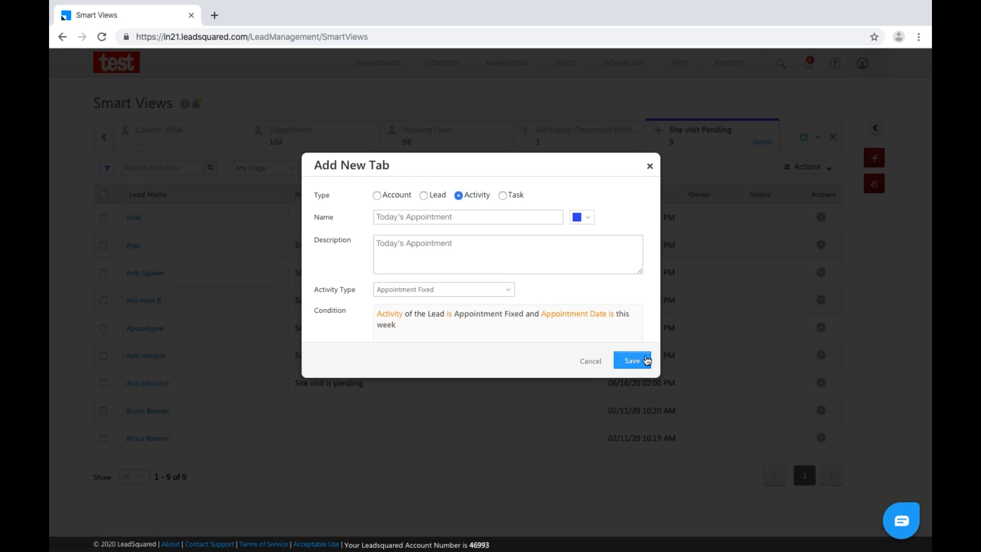
{"action": "left_click", "coordinate": [634, 361]}
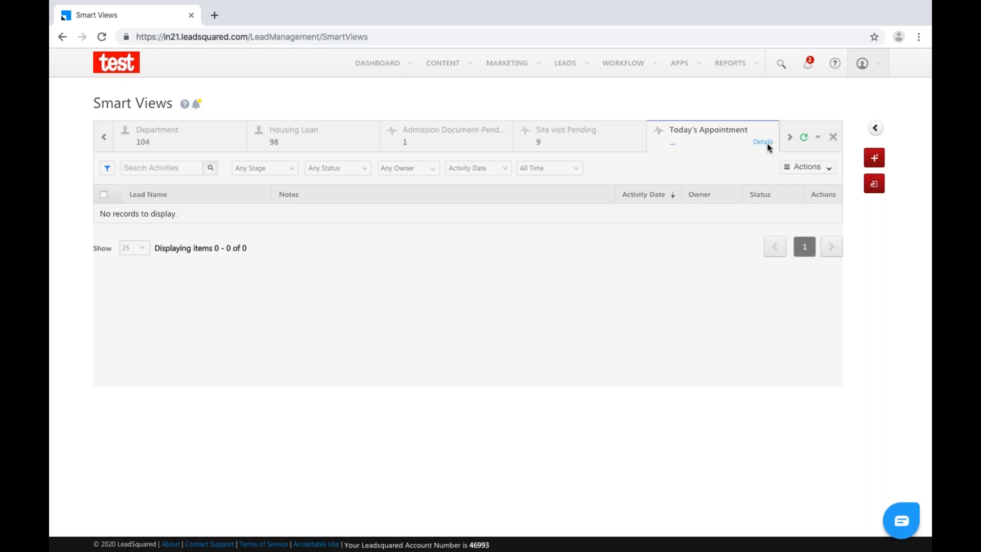
Open the Today's Appointment tab to load its activity grid.
{"action": "left_click", "coordinate": [702, 145]}
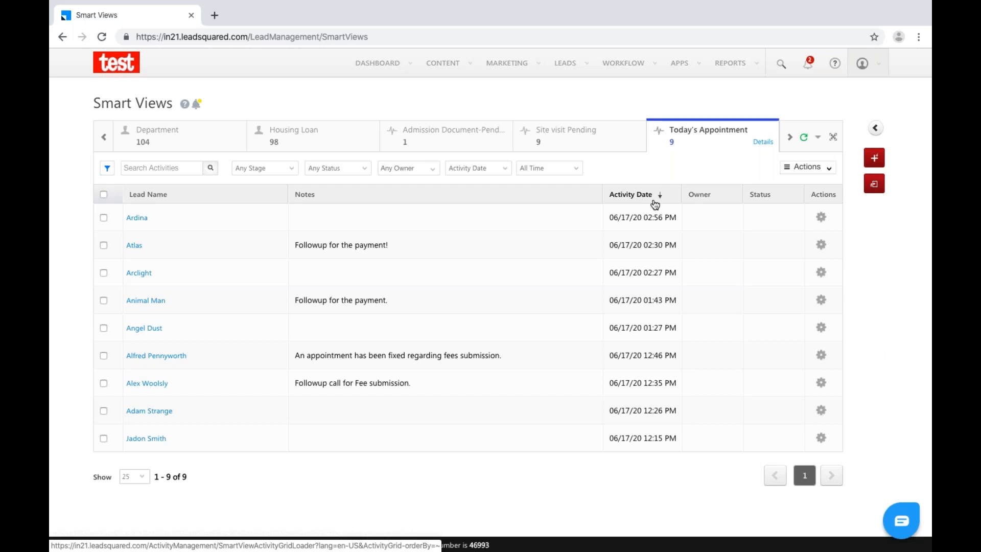
Review the Today's Appointment tab's condition without changes and save the tab again.
{"action": "left_click", "coordinate": [763, 143]}
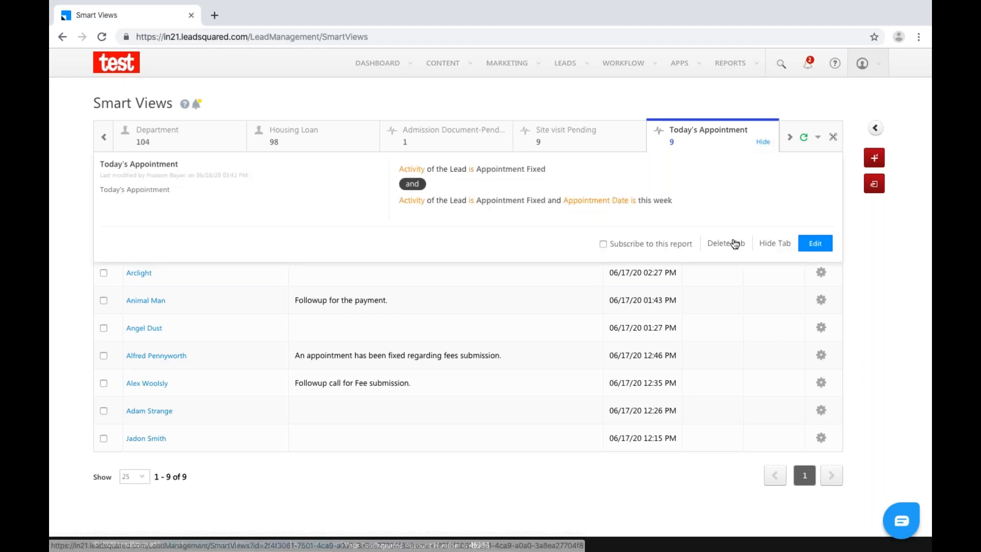
{"action": "left_click", "coordinate": [814, 243]}
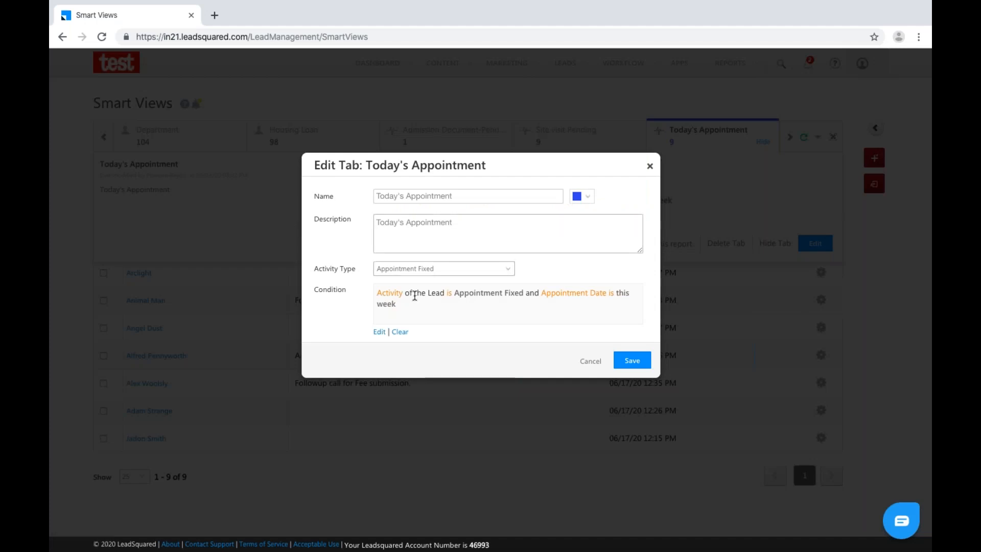
{"action": "left_click", "coordinate": [379, 332]}
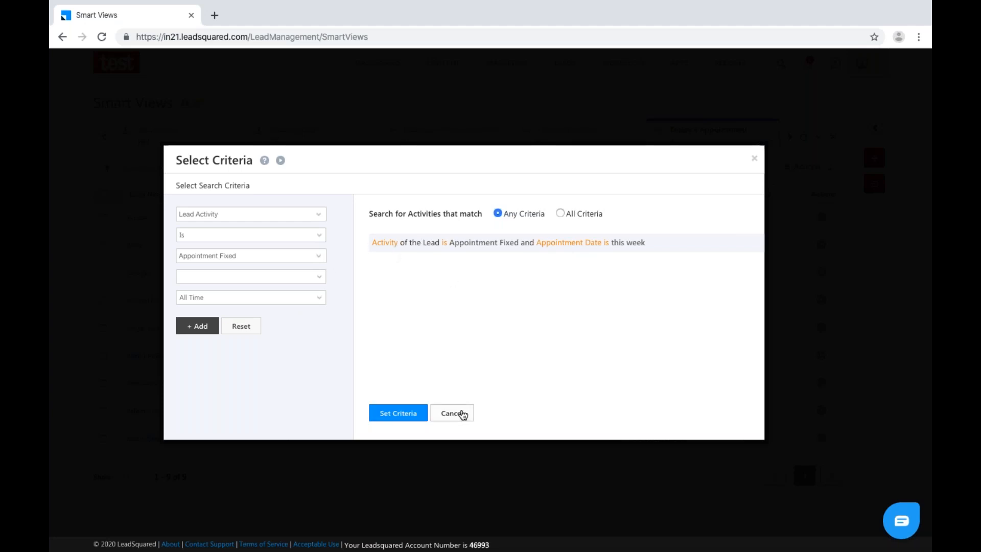
{"action": "left_click", "coordinate": [462, 414]}
{"action": "left_click", "coordinate": [630, 359]}
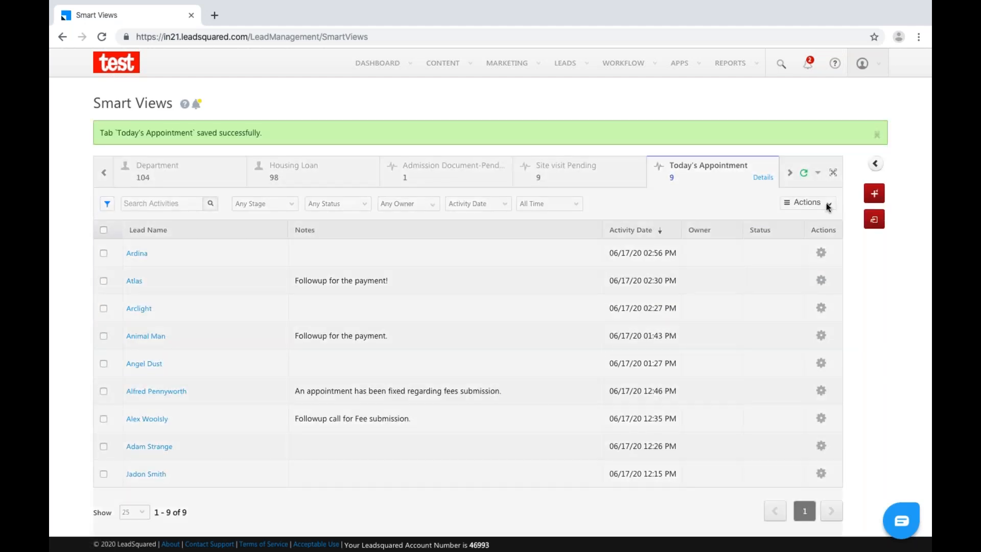
Show Appointment Date as a column in the Today's Appointment activity grid.
{"action": "left_click", "coordinate": [817, 203]}
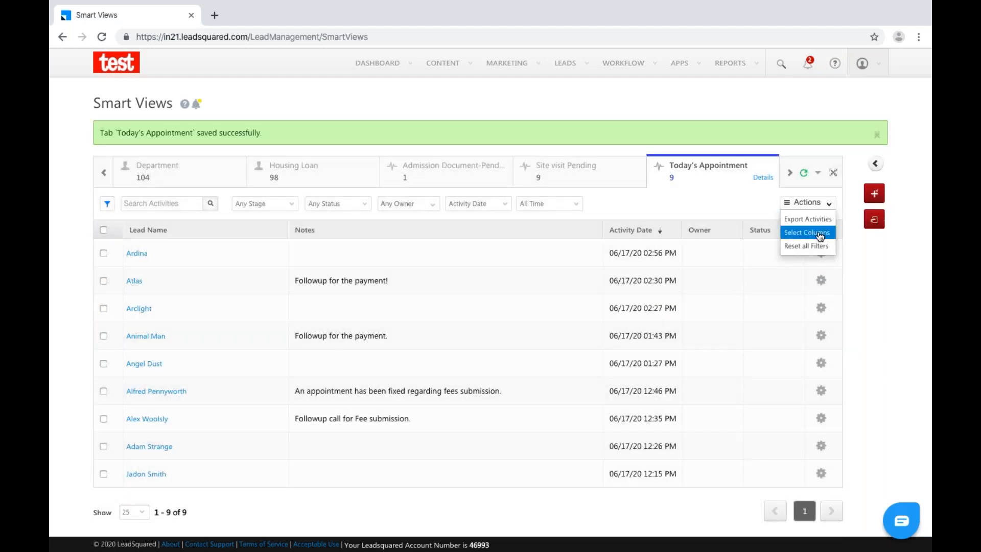
{"action": "left_click", "coordinate": [818, 233]}
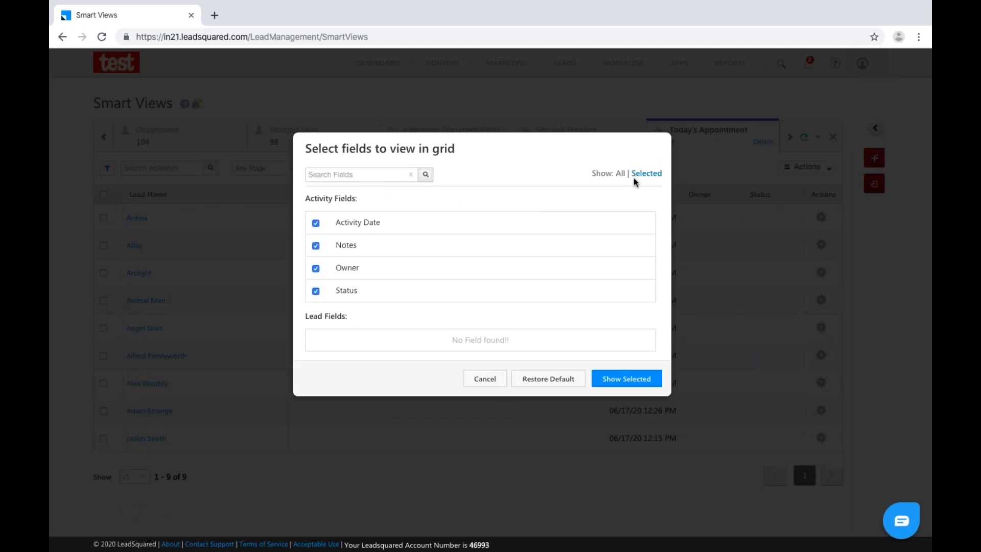
{"action": "left_click", "coordinate": [620, 173]}
{"action": "left_click", "coordinate": [316, 269]}
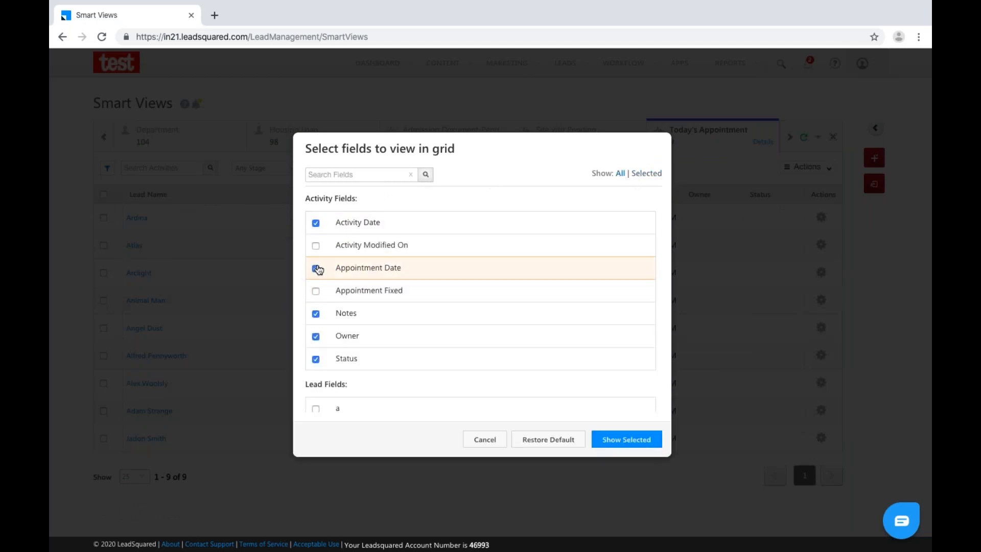
{"action": "left_click", "coordinate": [607, 441]}
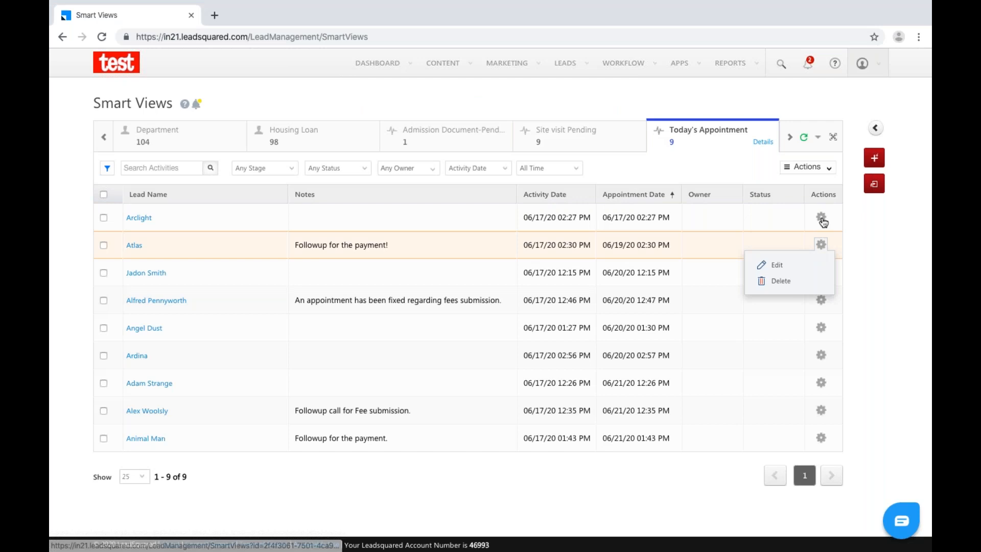
{"action": "mouse_move", "coordinate": [823, 222]}
{"action": "left_click", "coordinate": [780, 239]}
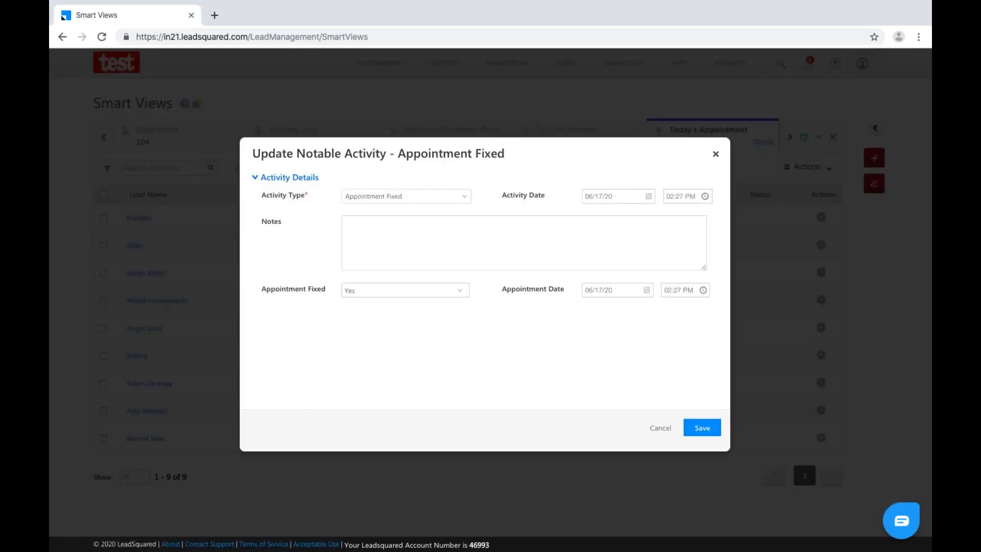
{"action": "left_click", "coordinate": [716, 154]}
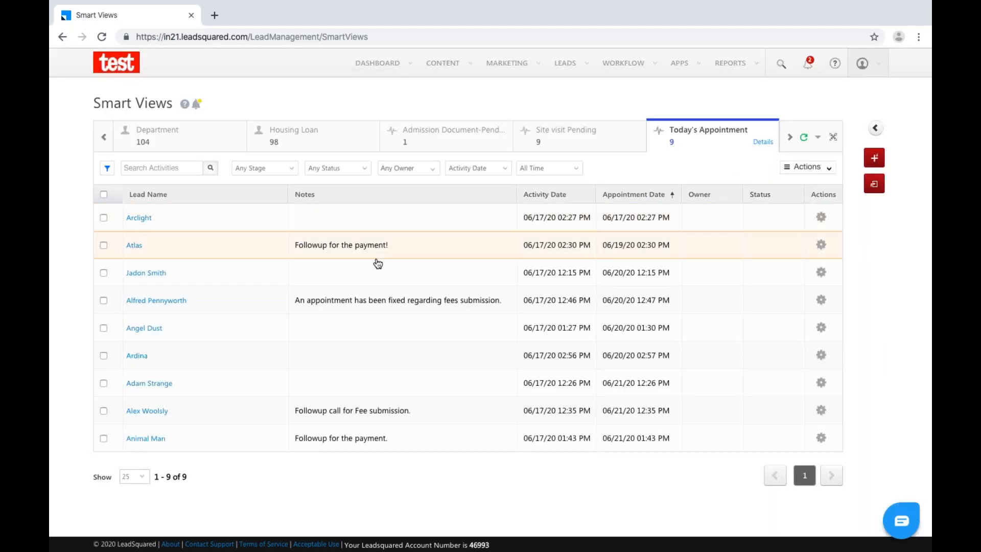
{"action": "left_click", "coordinate": [146, 218]}
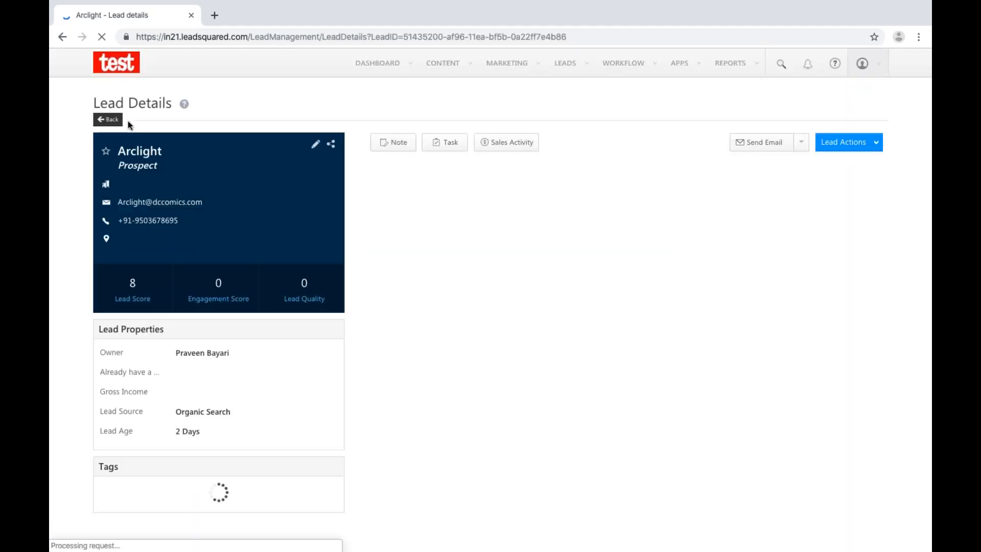
{"action": "left_click", "coordinate": [62, 37]}
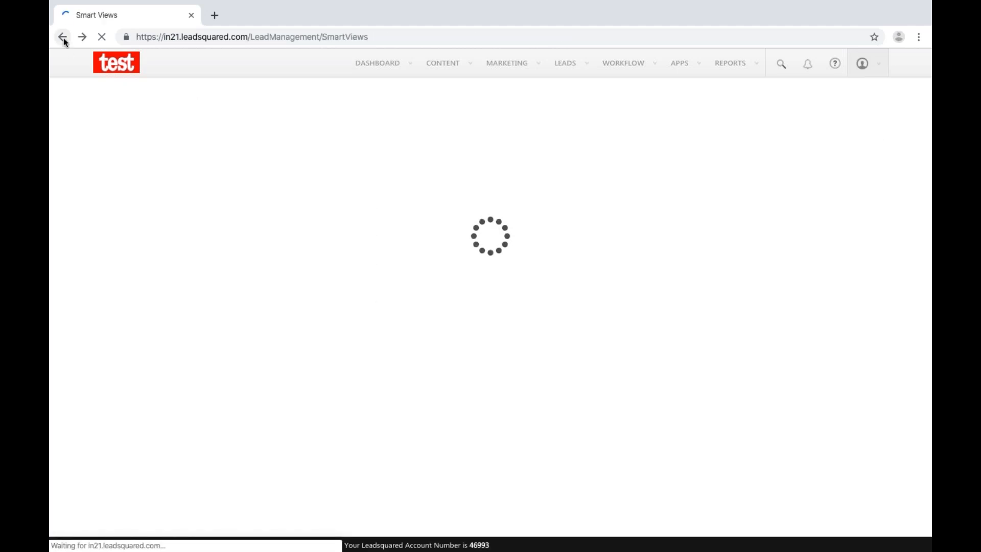
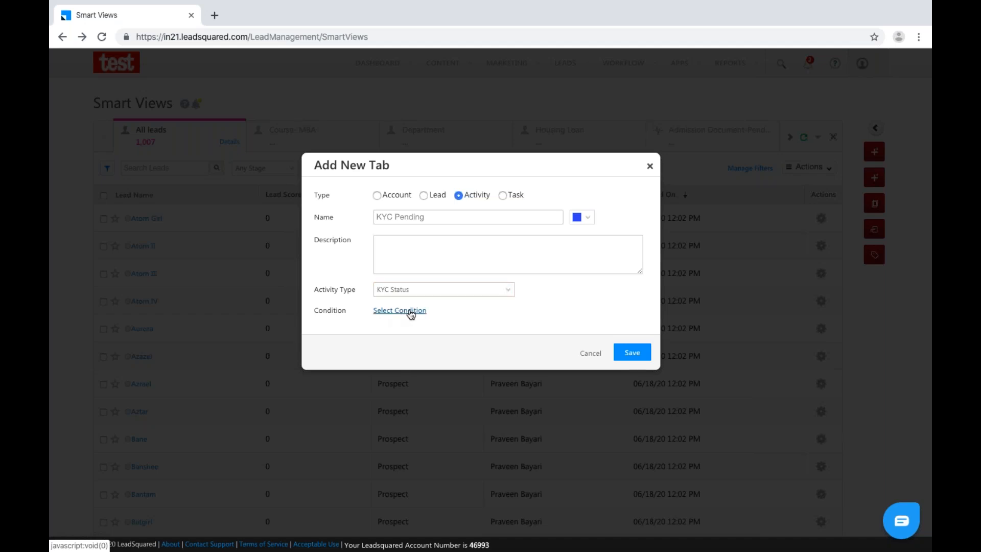
Set the tab's condition to KYC Status activities whose Status is Pending.
{"action": "left_click", "coordinate": [411, 312]}
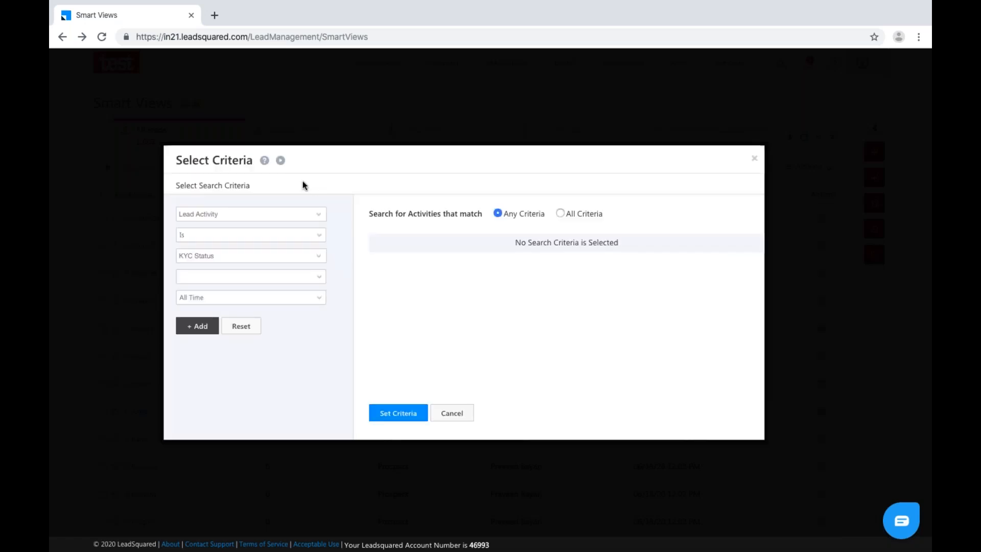
{"action": "left_click", "coordinate": [278, 276]}
{"action": "left_click", "coordinate": [234, 315]}
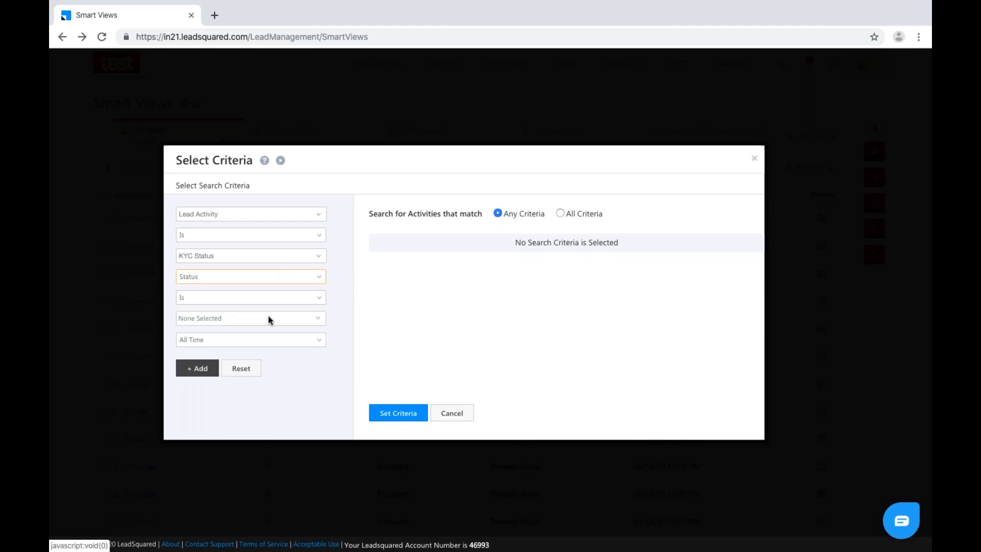
{"action": "left_click", "coordinate": [269, 319]}
{"action": "left_click", "coordinate": [184, 374]}
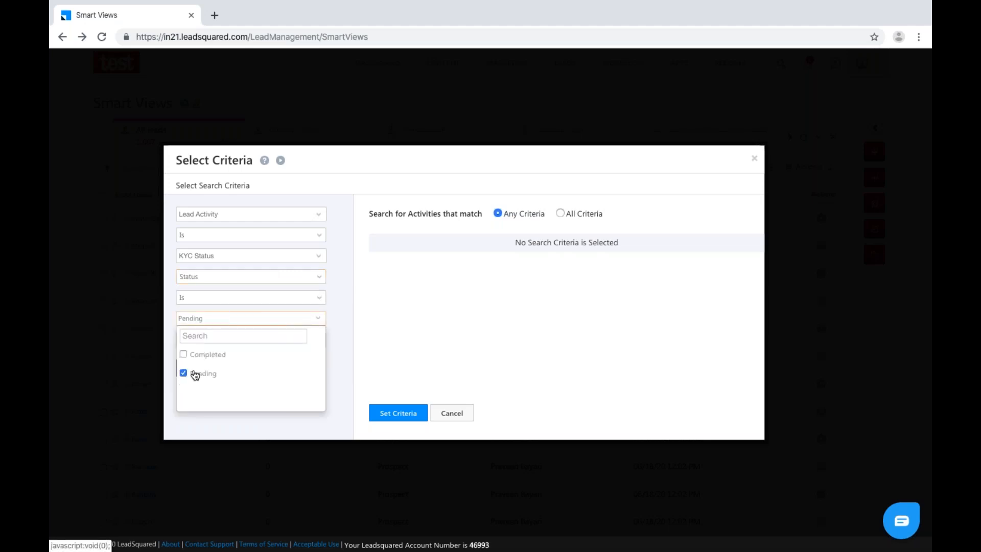
{"action": "left_click", "coordinate": [369, 339]}
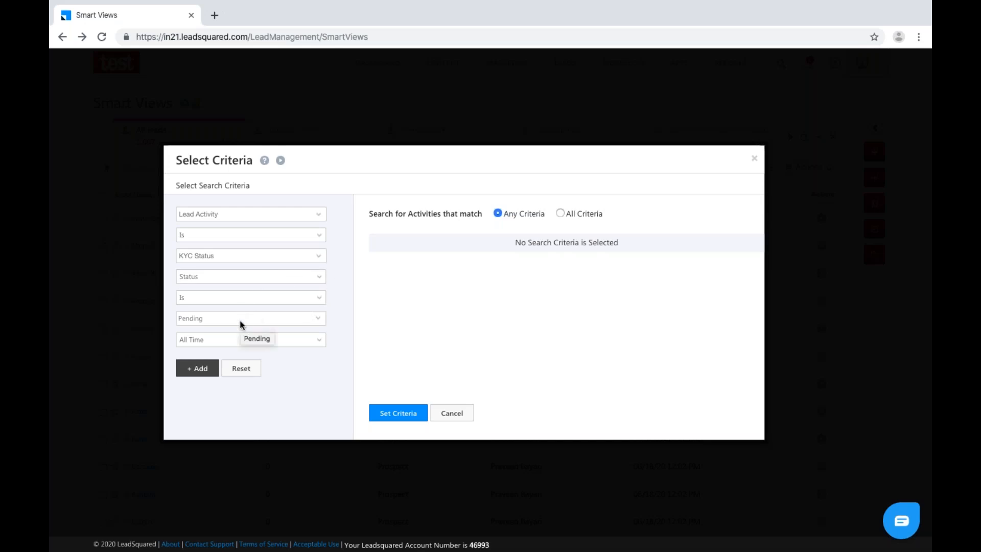
{"action": "left_click", "coordinate": [199, 368]}
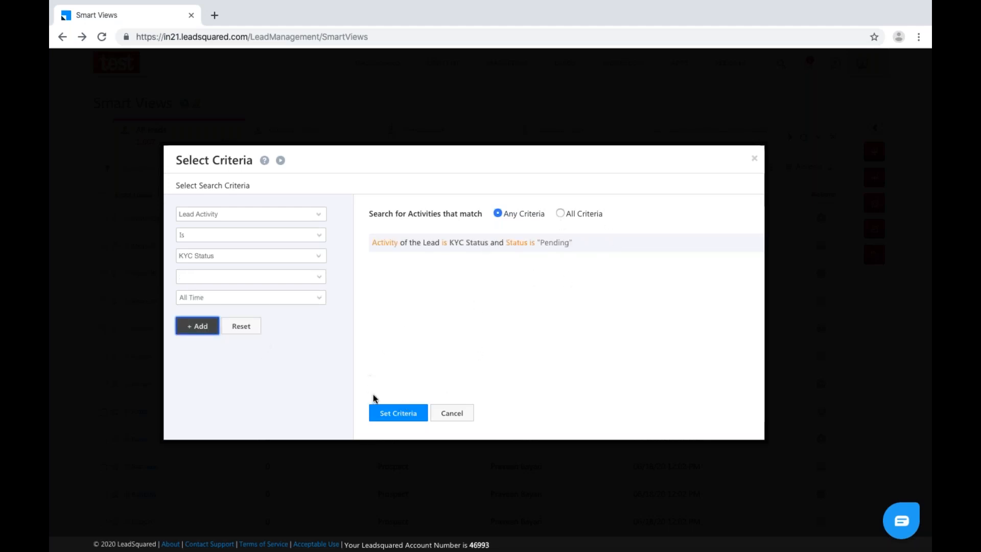
{"action": "left_click", "coordinate": [397, 418]}
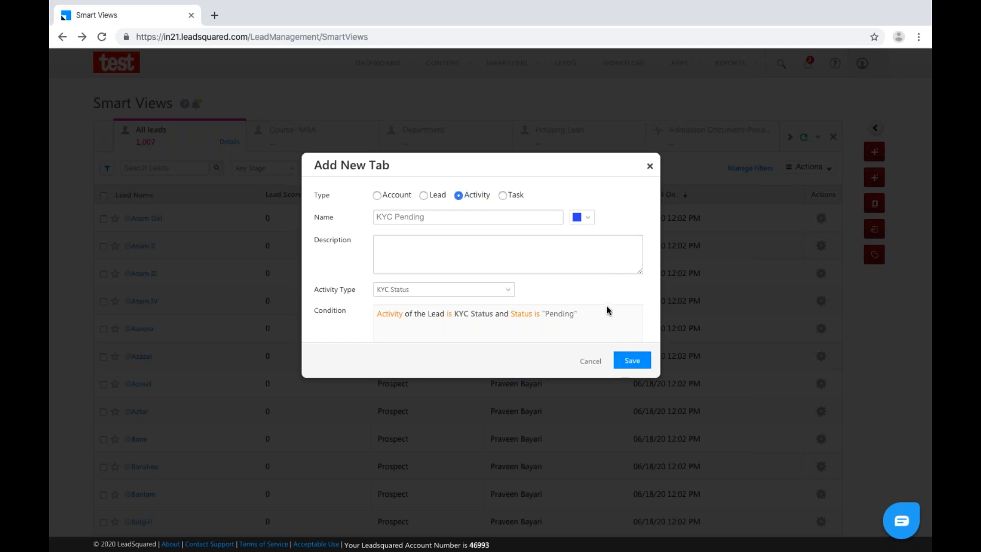
Copy the name 'KYC Pending' into the required Description and save the tab.
{"action": "left_click", "coordinate": [625, 359]}
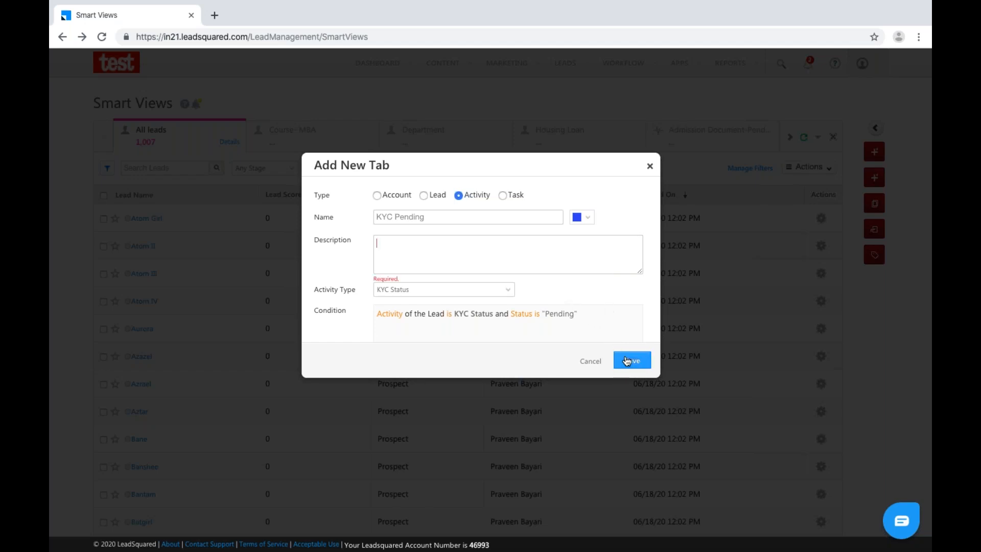
{"action": "left_click_drag", "start_coordinate": [426, 216], "coordinate": [355, 221]}
{"action": "key", "text": "ctrl+c"}
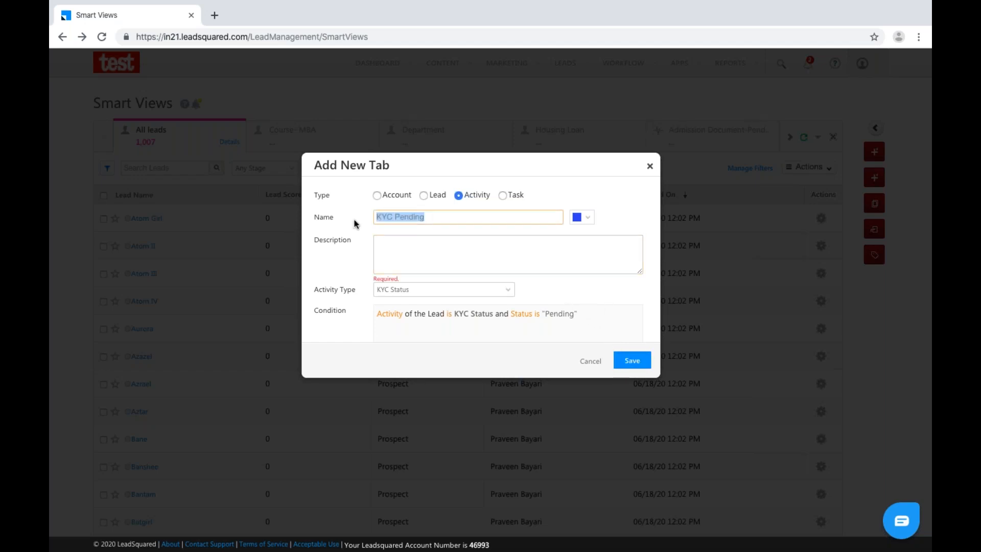
{"action": "left_click", "coordinate": [381, 254]}
{"action": "key", "text": "ctrl+v"}
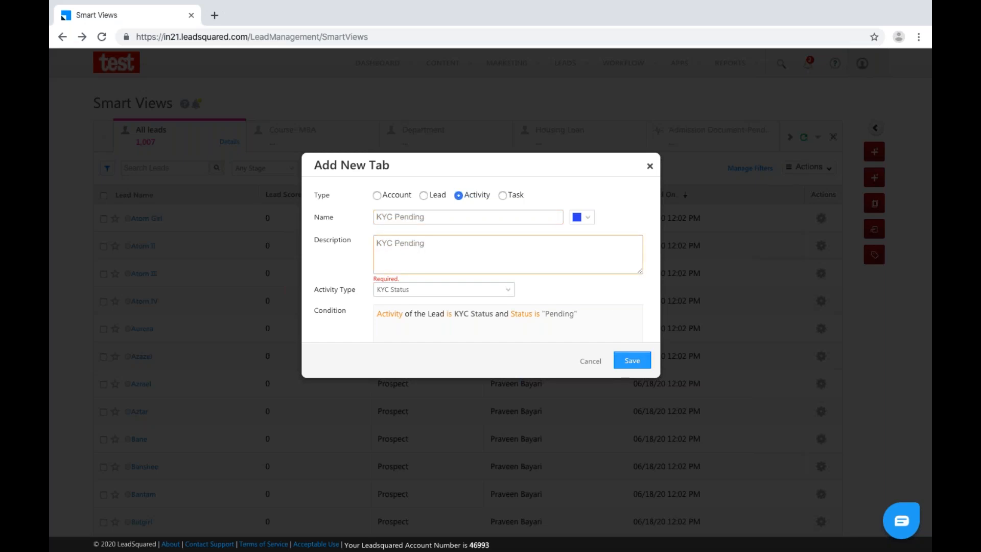
{"action": "left_click", "coordinate": [633, 362]}
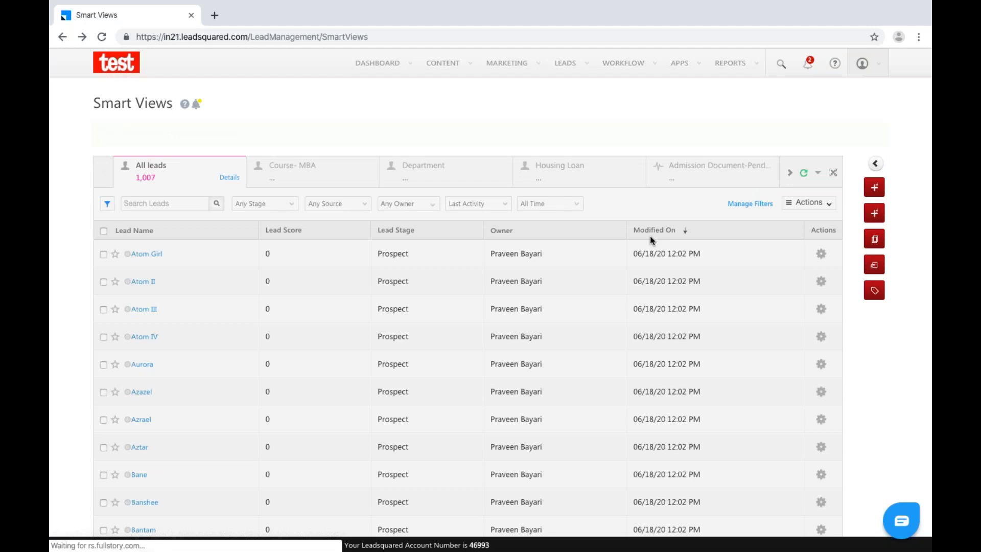
In KYC Pending, change the 'Verification done!' activity's status to Completed, then switch to the slides.
{"action": "left_click", "coordinate": [790, 136]}
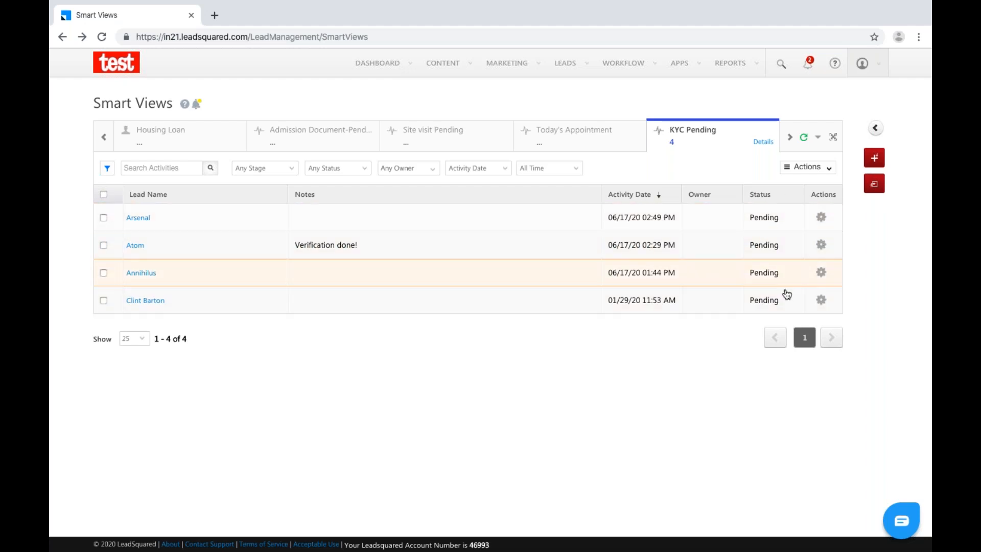
{"action": "left_click", "coordinate": [820, 219]}
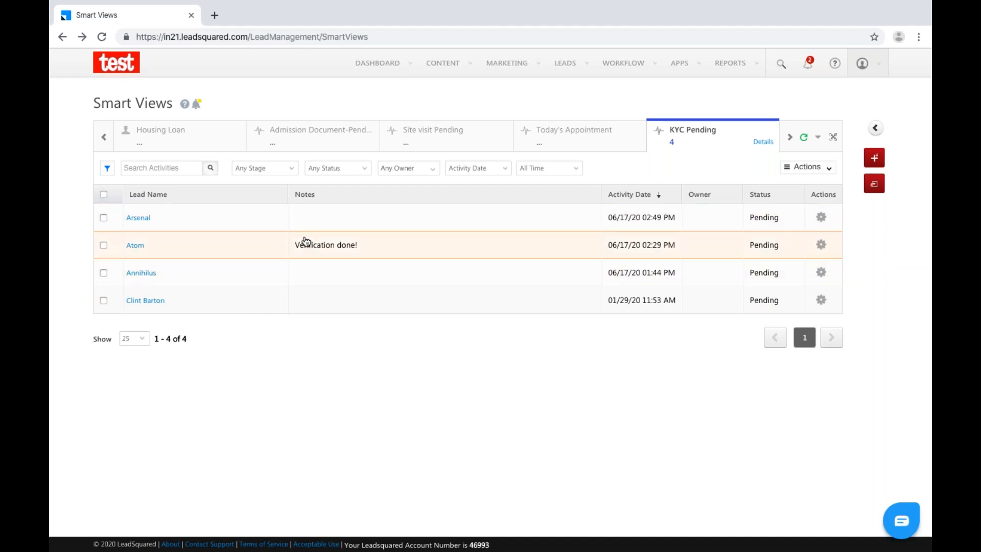
{"action": "left_click", "coordinate": [821, 245]}
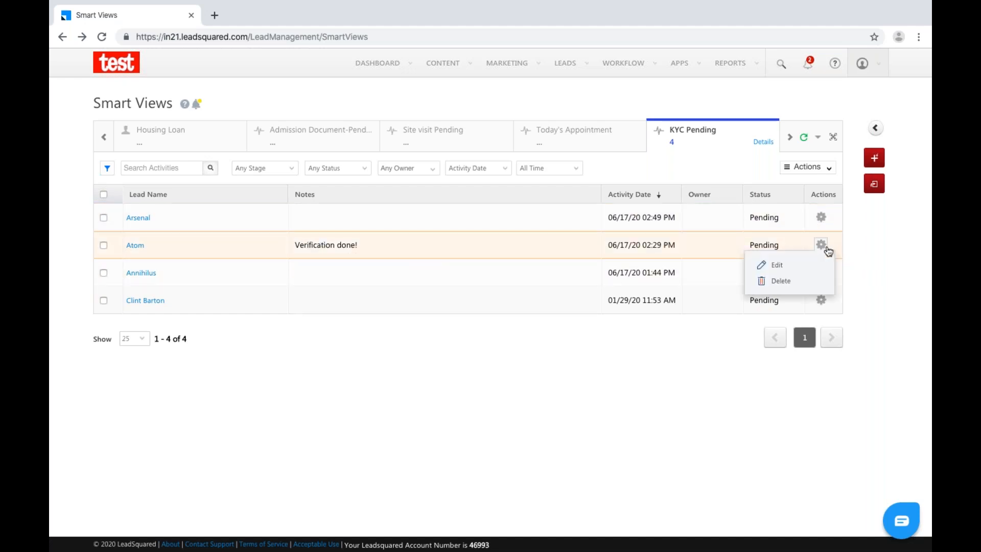
{"action": "left_click", "coordinate": [781, 265]}
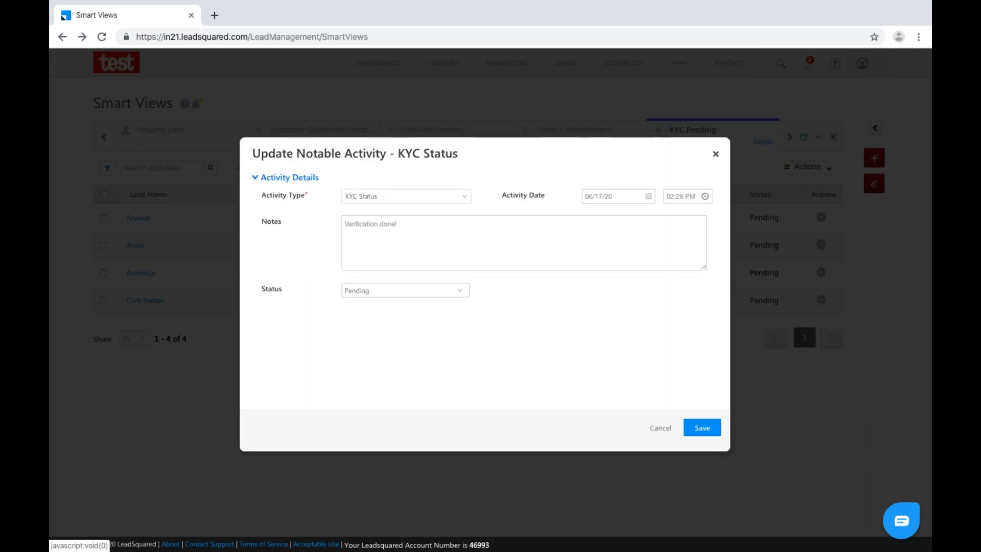
{"action": "left_click", "coordinate": [462, 294]}
{"action": "left_click", "coordinate": [384, 305]}
{"action": "left_click", "coordinate": [702, 427]}
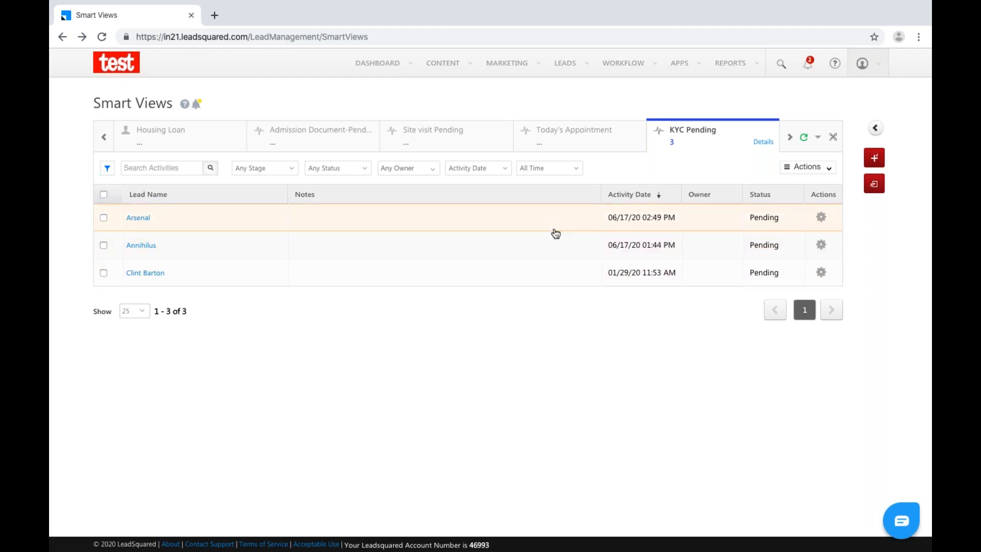
{"action": "key", "text": "ctrl+Left"}
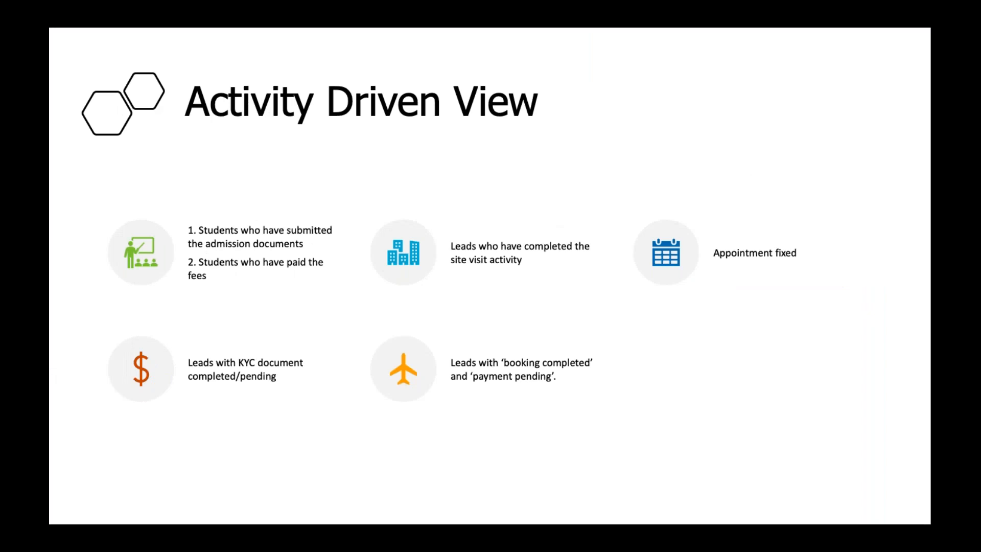
Switch back to the browser and show the Today's Appointment tab with its nine activities.
{"action": "key", "text": "ctrl+Right"}
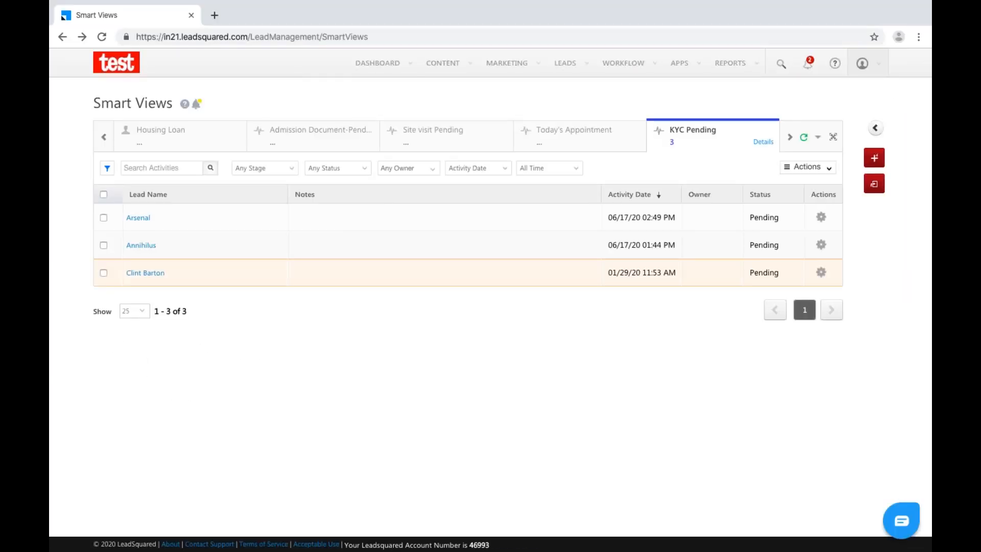
{"action": "key", "text": "ctrl+Left"}
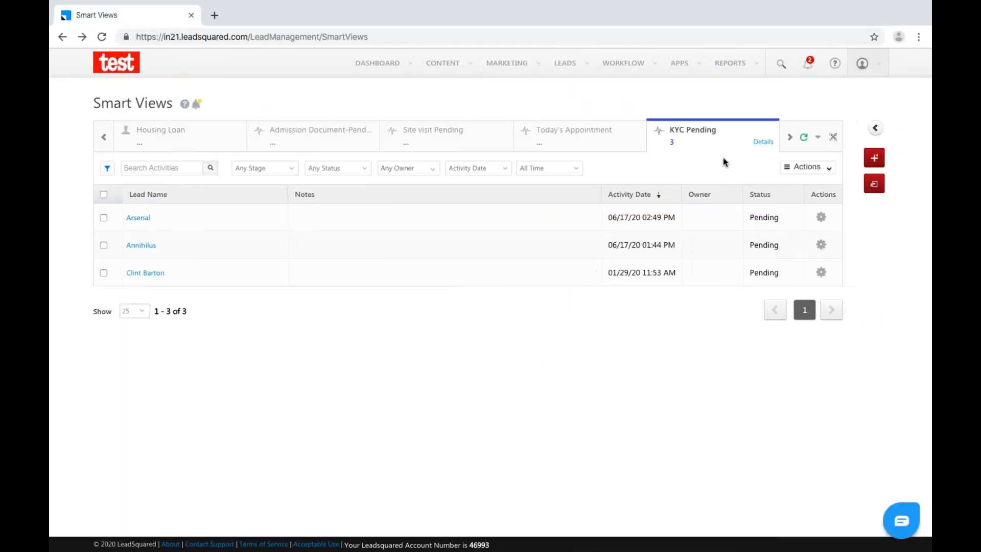
{"action": "left_click", "coordinate": [657, 135]}
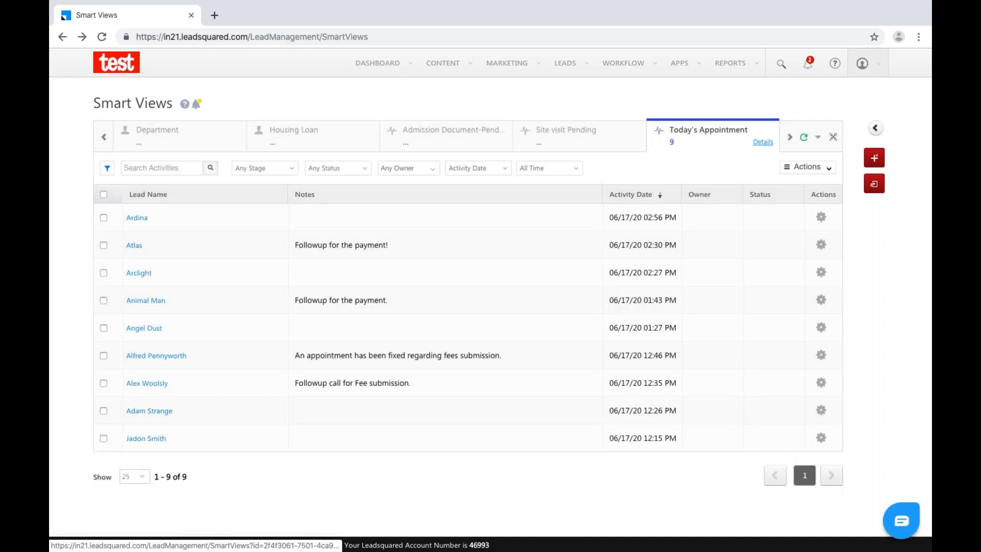
Delete the Today's Appointment smart view tab.
{"action": "left_click", "coordinate": [764, 144]}
{"action": "left_click", "coordinate": [723, 243]}
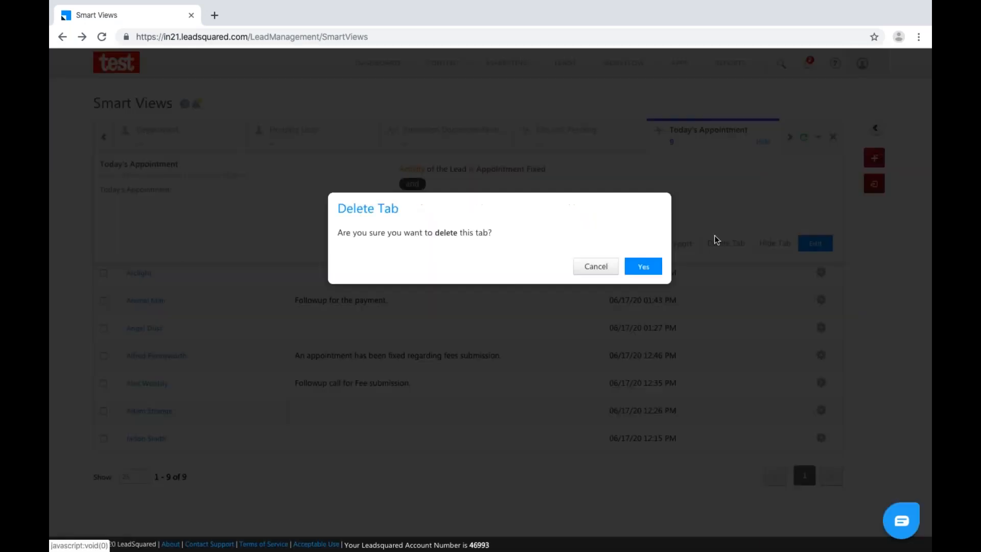
{"action": "left_click", "coordinate": [643, 266]}
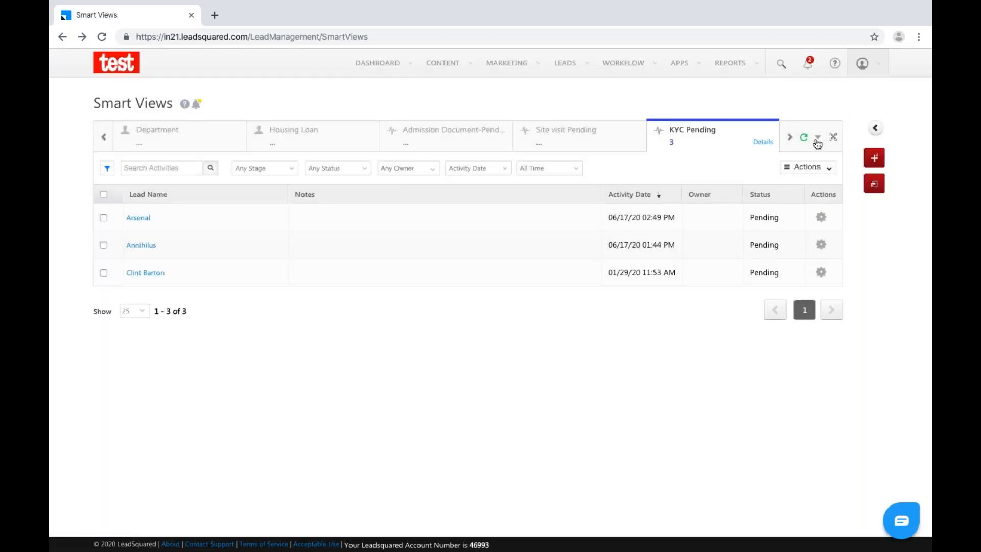
Add a new Activity tab based on Travel Booking activities, named Travel Booking.
{"action": "left_click", "coordinate": [818, 138]}
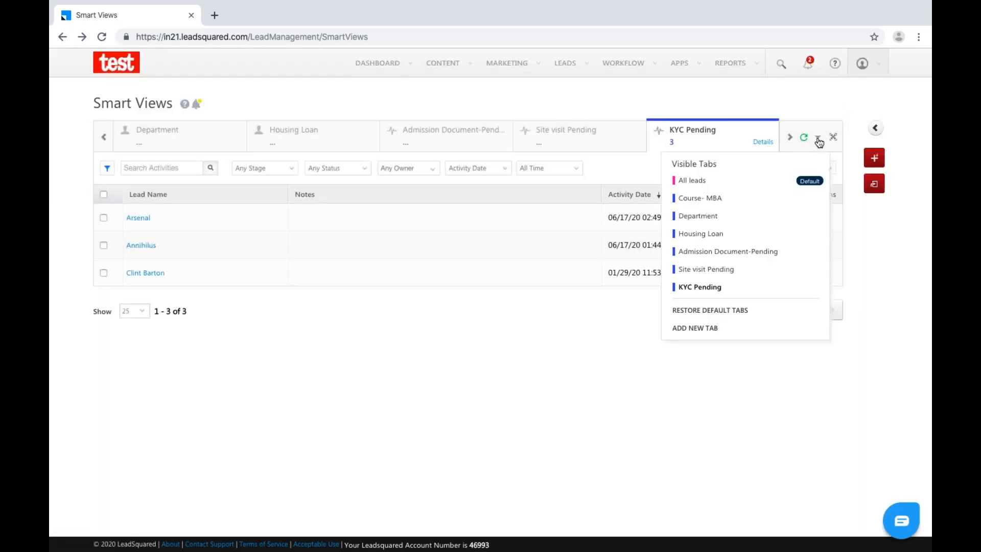
{"action": "left_click", "coordinate": [694, 328]}
{"action": "left_click", "coordinate": [464, 196]}
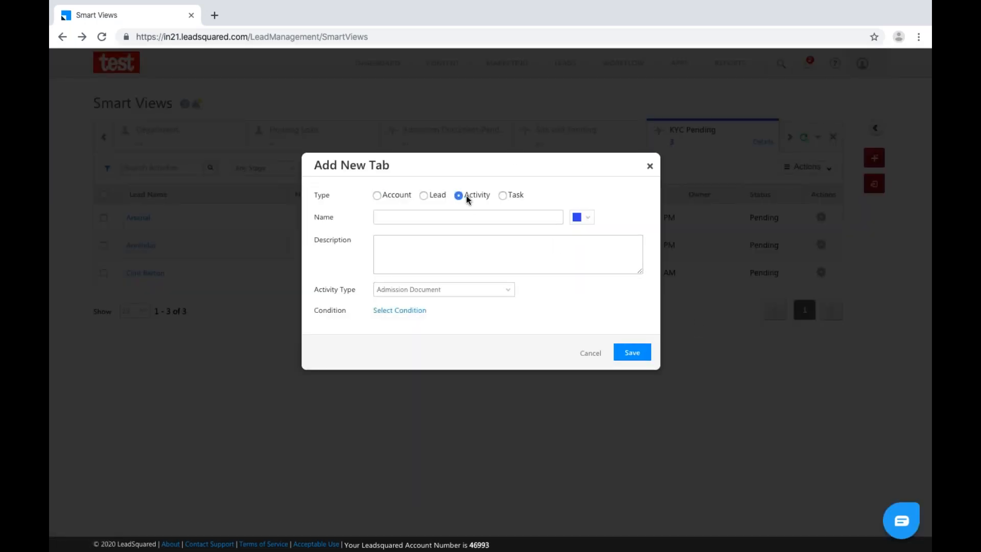
{"action": "left_click", "coordinate": [488, 290]}
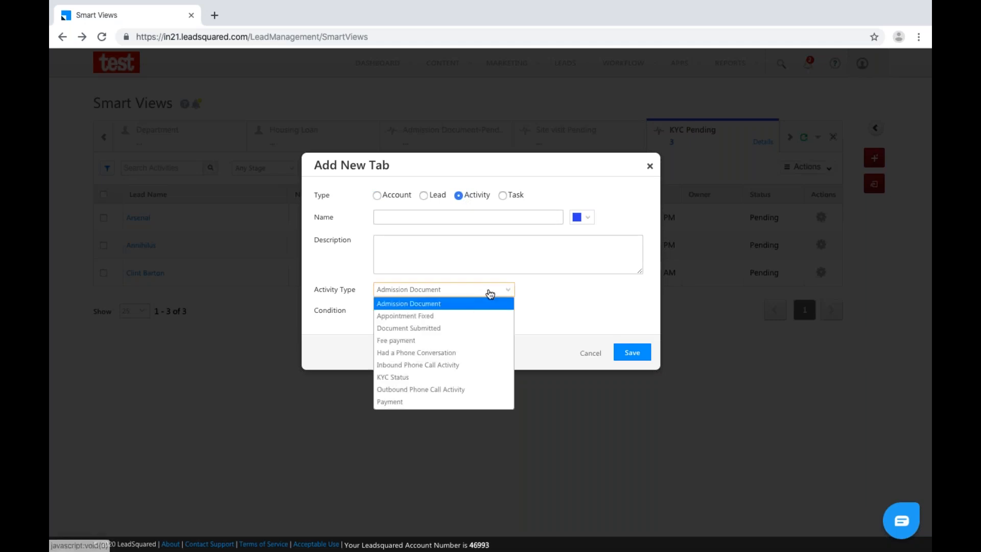
{"action": "scroll", "coordinate": [452, 363], "scroll_direction": "down", "scroll_amount": 3}
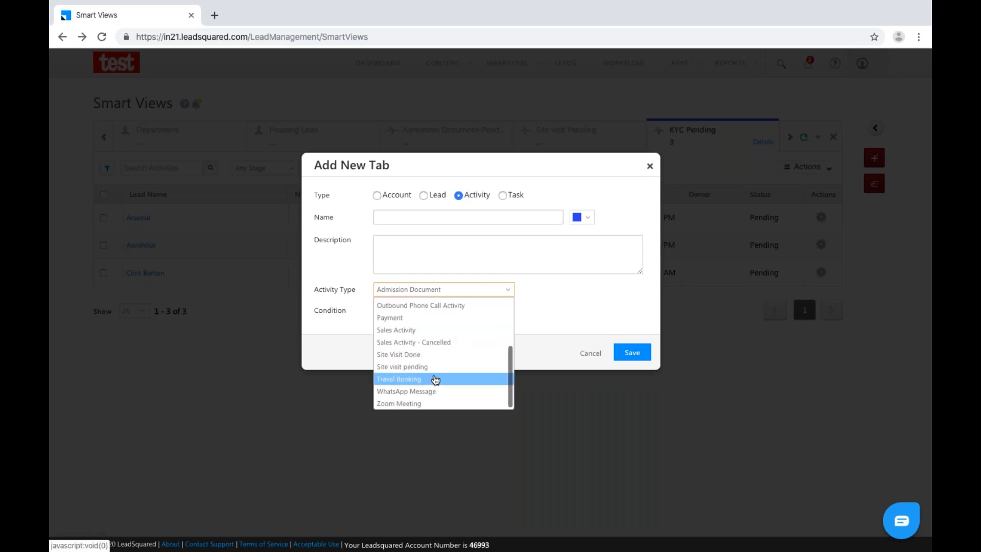
{"action": "left_click", "coordinate": [435, 378]}
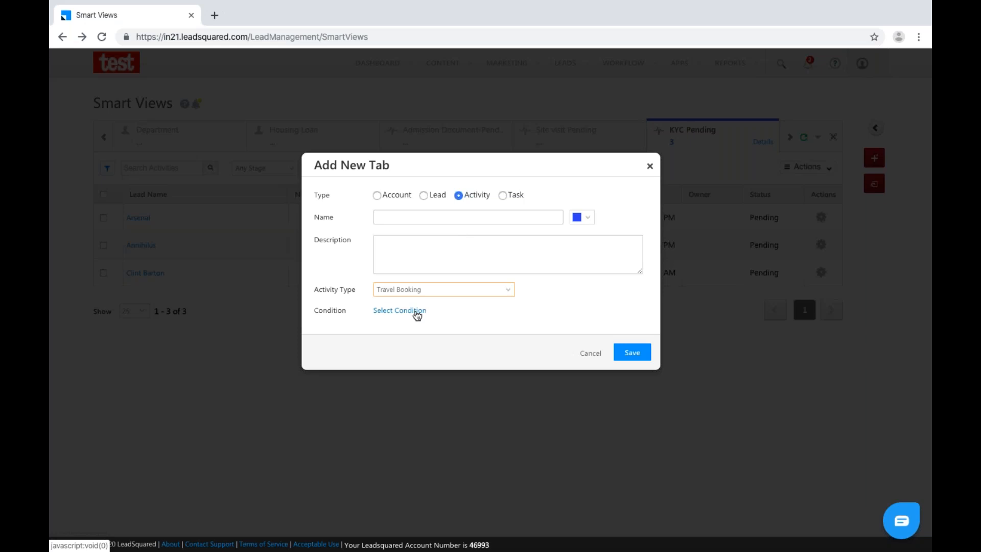
{"action": "left_click", "coordinate": [439, 217]}
{"action": "type", "text": "Travel Booking"}
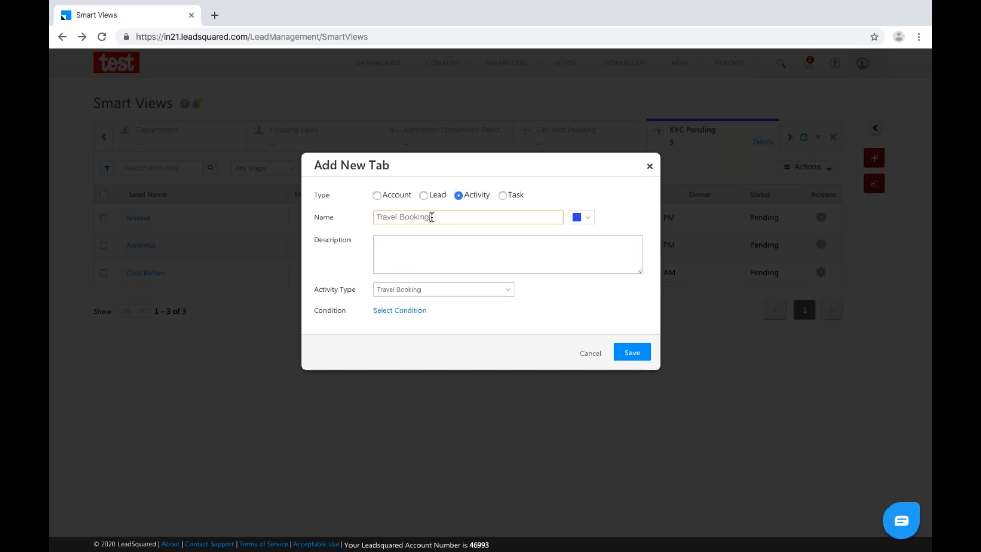
Copy the name 'Travel Booking' into the Description and bring up the criteria picker.
{"action": "left_click_drag", "start_coordinate": [429, 216], "coordinate": [334, 220]}
{"action": "key", "text": "ctrl+c"}
{"action": "left_click", "coordinate": [396, 250]}
{"action": "key", "text": "ctrl+v"}
{"action": "left_click", "coordinate": [410, 311]}
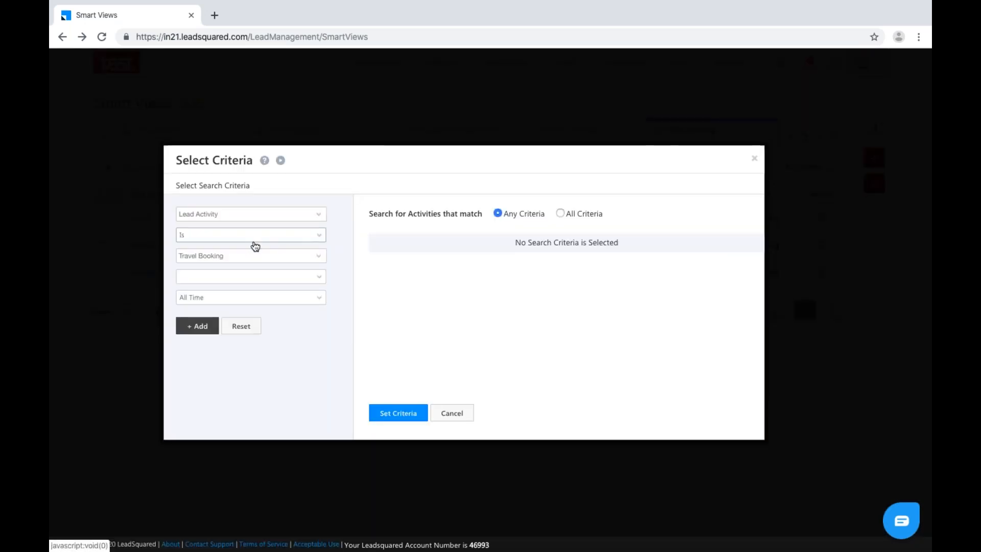
Add the criterion Travel Booking Payment is Pending.
{"action": "left_click", "coordinate": [248, 277]}
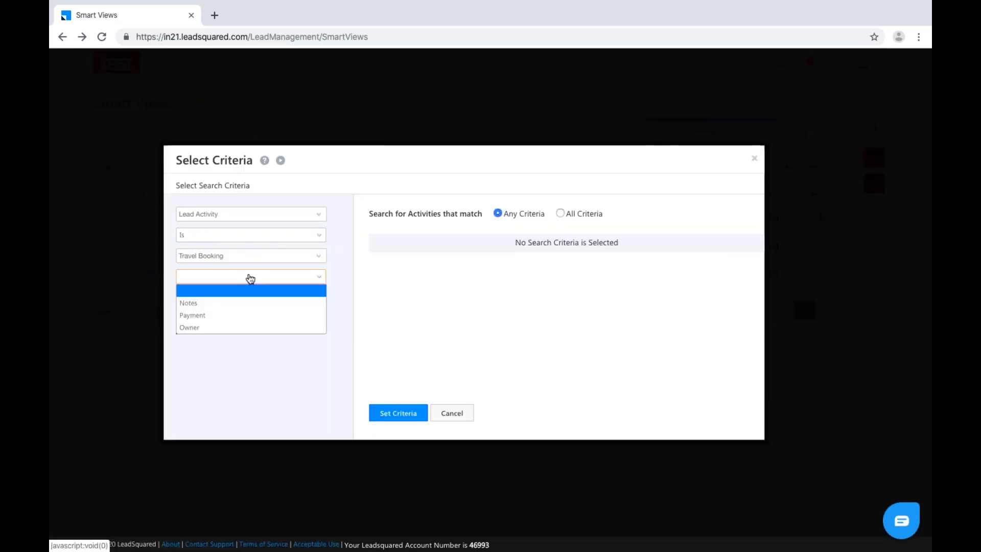
{"action": "left_click", "coordinate": [235, 315]}
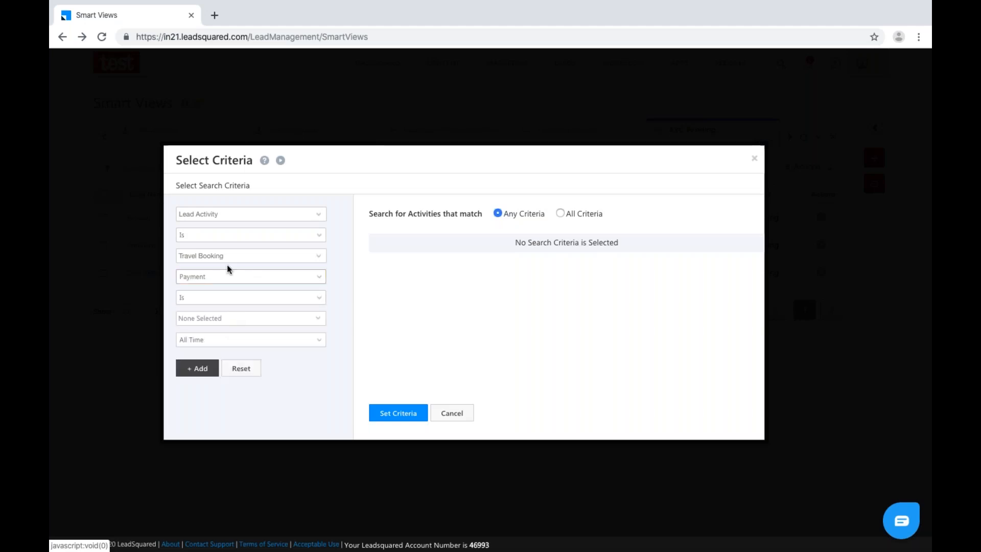
{"action": "left_click", "coordinate": [230, 318]}
{"action": "left_click", "coordinate": [186, 375]}
{"action": "left_click", "coordinate": [417, 305]}
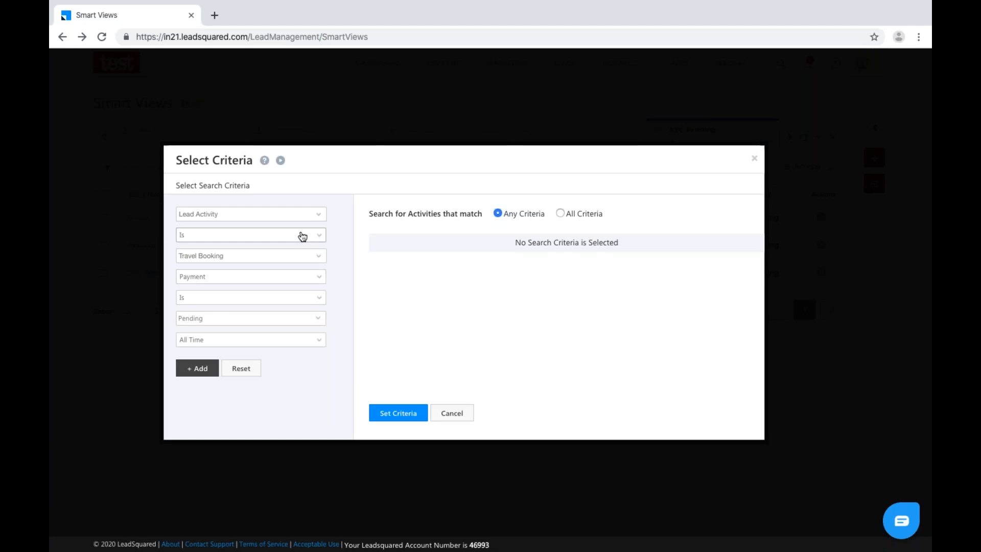
{"action": "left_click", "coordinate": [201, 367]}
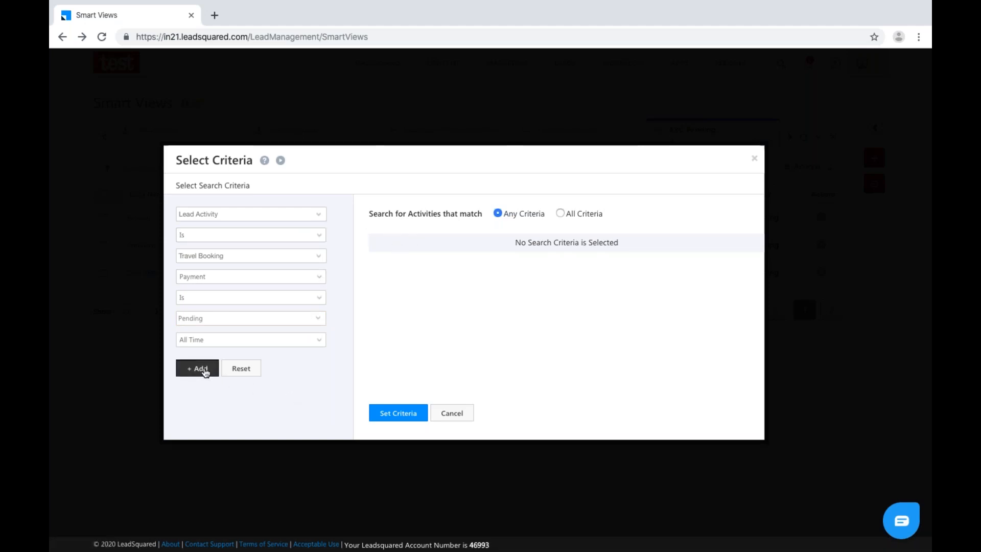
Add a second criterion: Lead Stage is Prospect.
{"action": "mouse_move", "coordinate": [473, 243]}
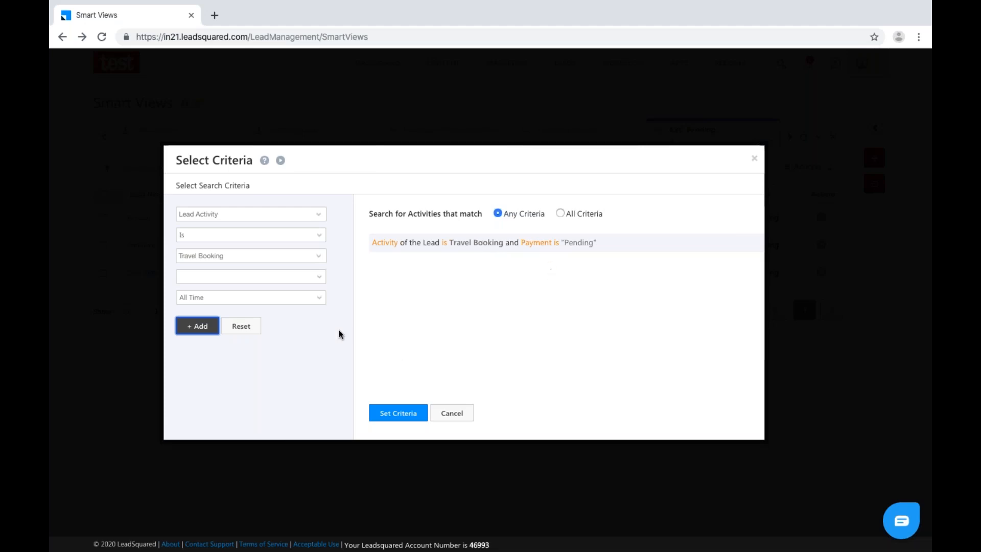
{"action": "left_click", "coordinate": [319, 220]}
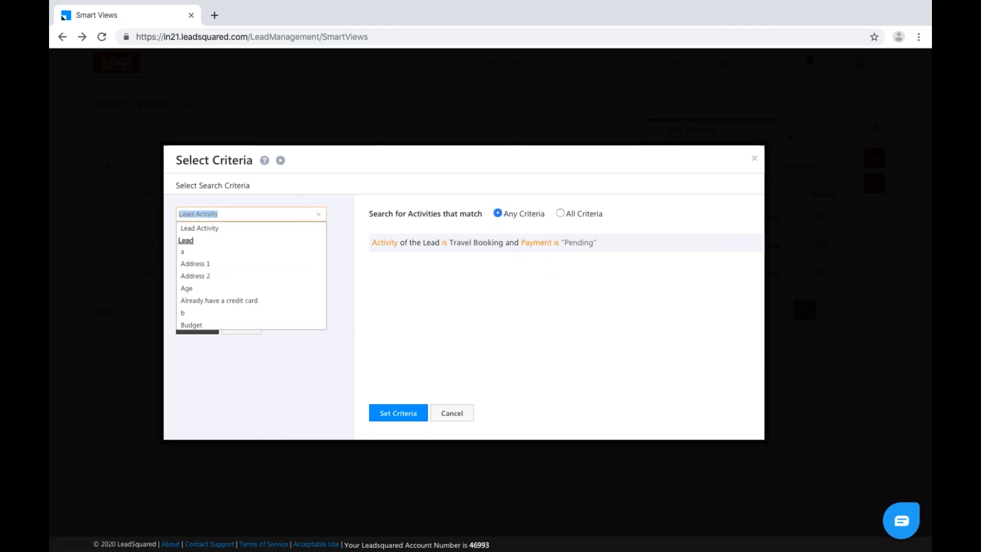
{"action": "type", "text": "lea"}
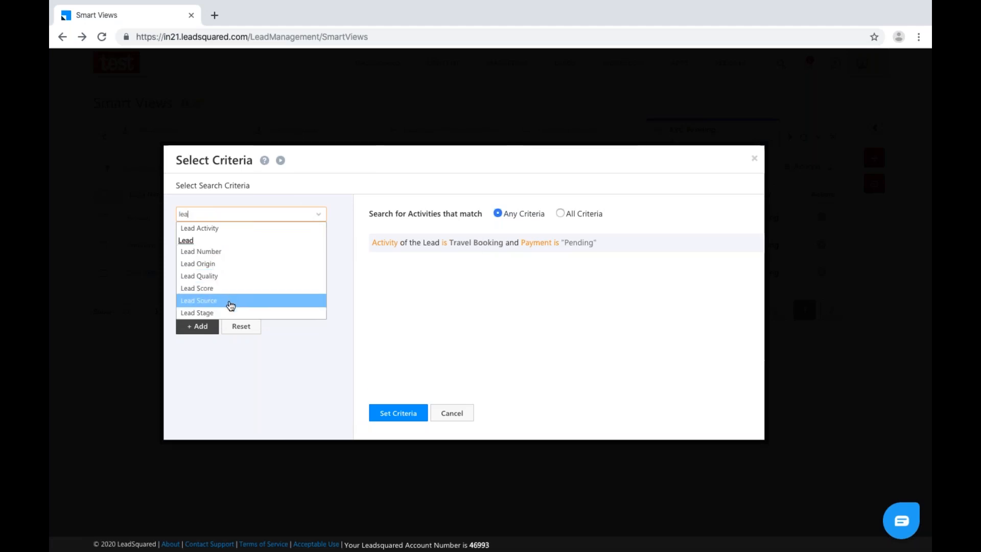
{"action": "left_click", "coordinate": [230, 313]}
{"action": "left_click", "coordinate": [240, 257]}
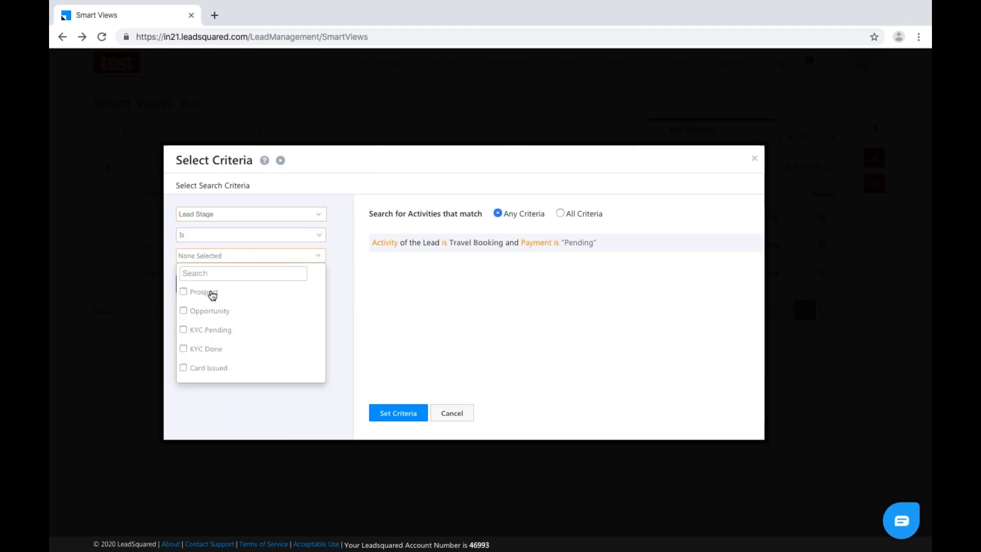
{"action": "left_click", "coordinate": [200, 292]}
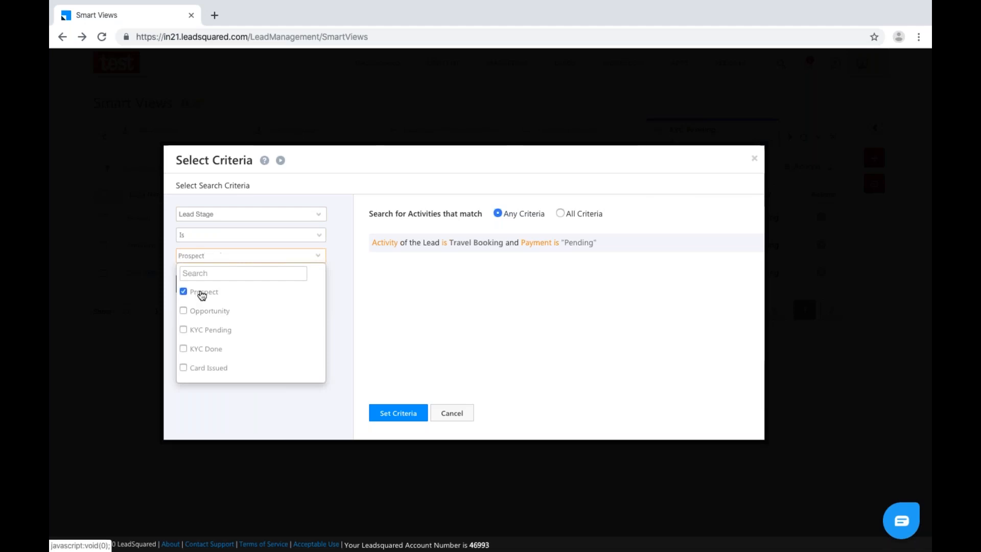
{"action": "left_click", "coordinate": [385, 184]}
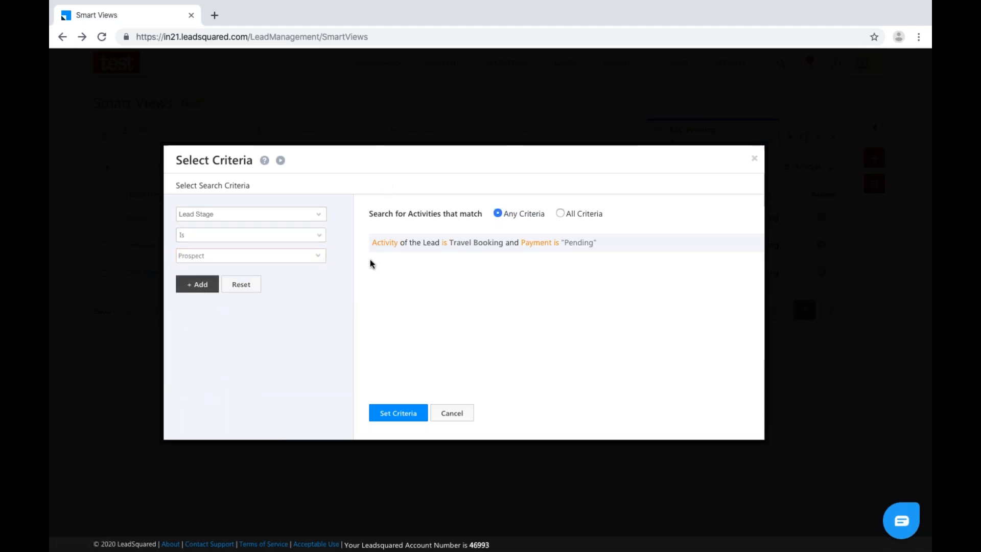
{"action": "left_click", "coordinate": [206, 282]}
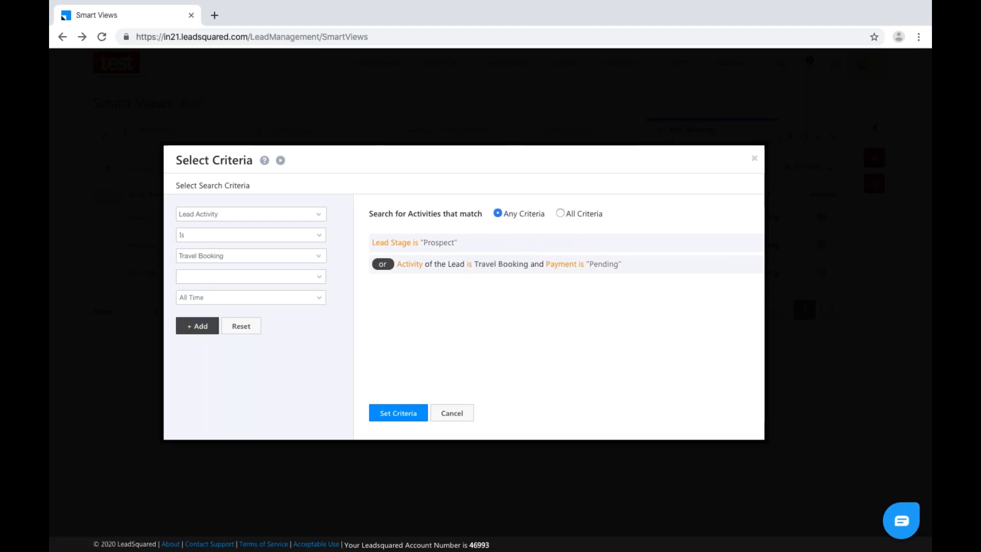
Require all criteria to match, apply them, and save the Travel Booking tab.
{"action": "left_click", "coordinate": [563, 215]}
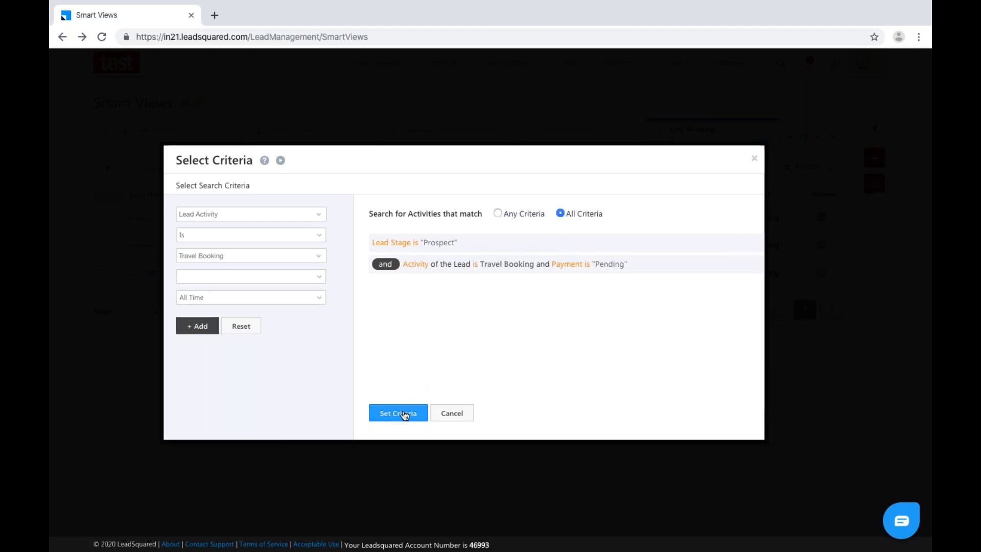
{"action": "left_click", "coordinate": [404, 413]}
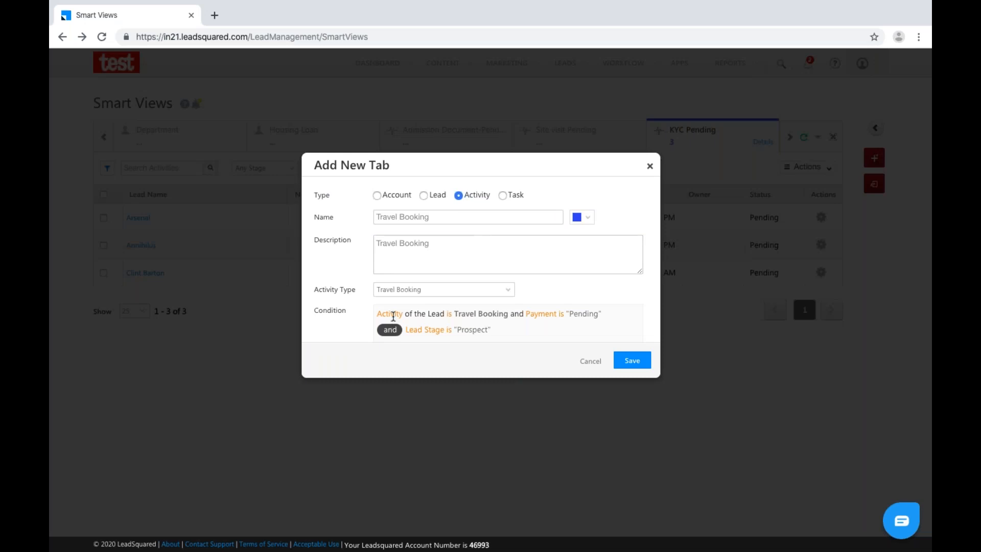
{"action": "left_click", "coordinate": [629, 361]}
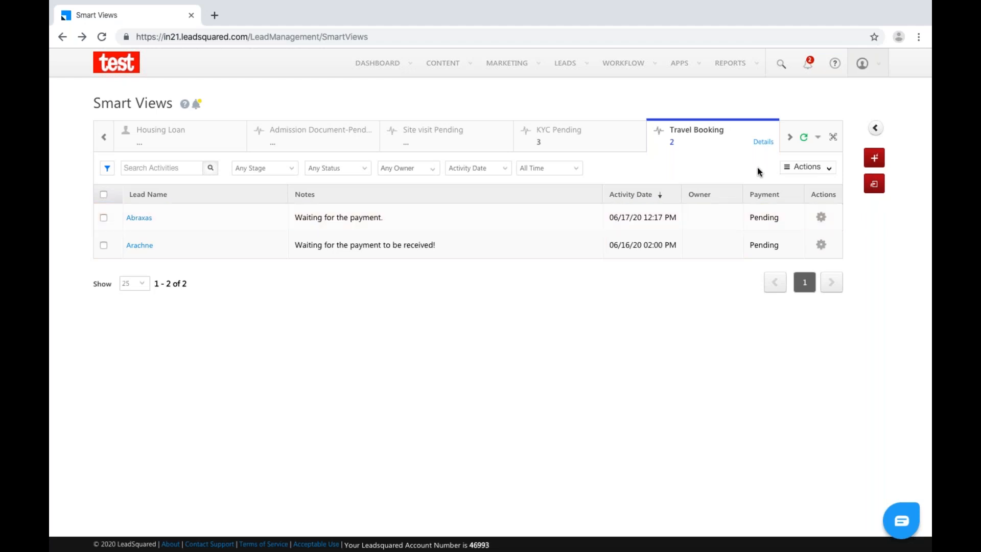
{"action": "left_click", "coordinate": [817, 167]}
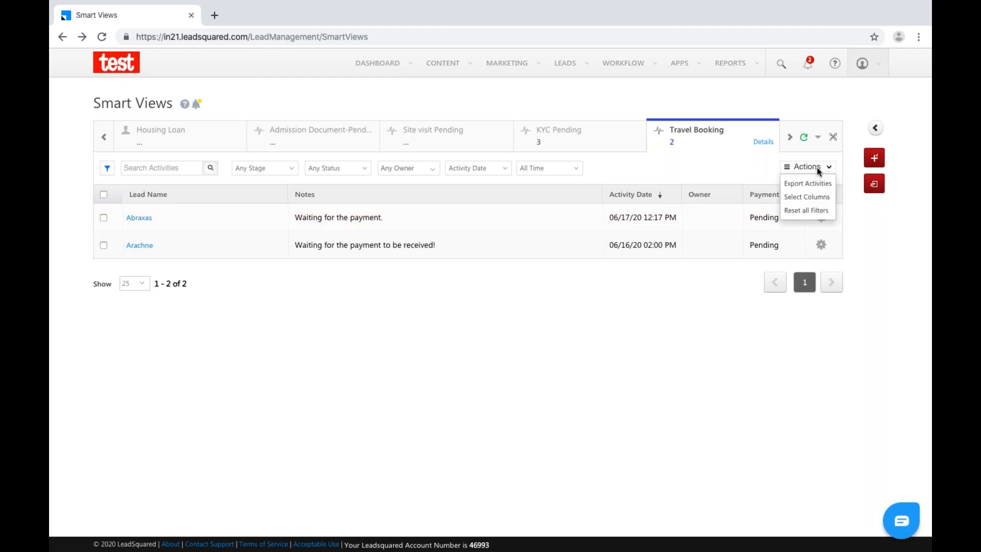
Add the Lead Stage column to the Travel Booking grid's selected columns.
{"action": "left_click", "coordinate": [813, 197]}
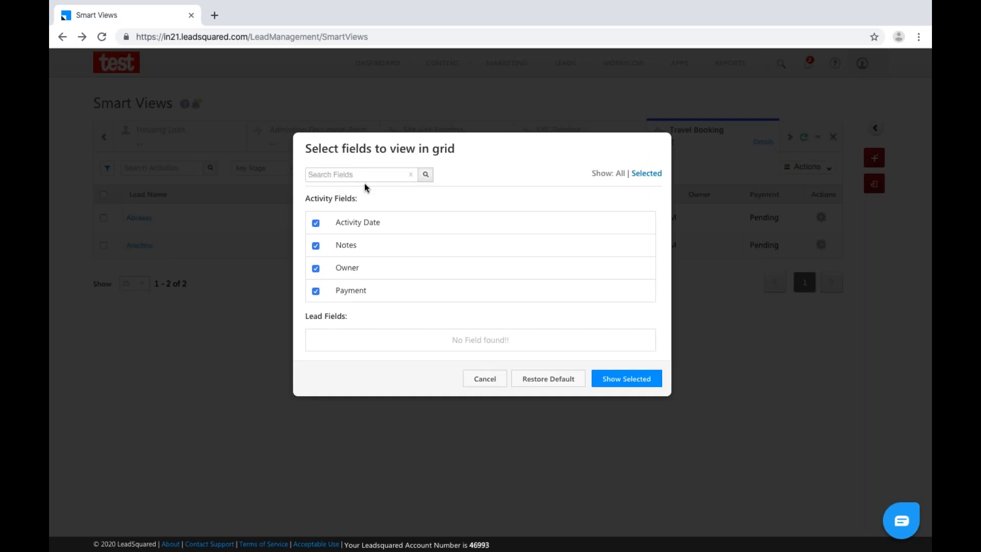
{"action": "left_click", "coordinate": [620, 173]}
{"action": "left_click", "coordinate": [329, 177]}
{"action": "type", "text": "lead"}
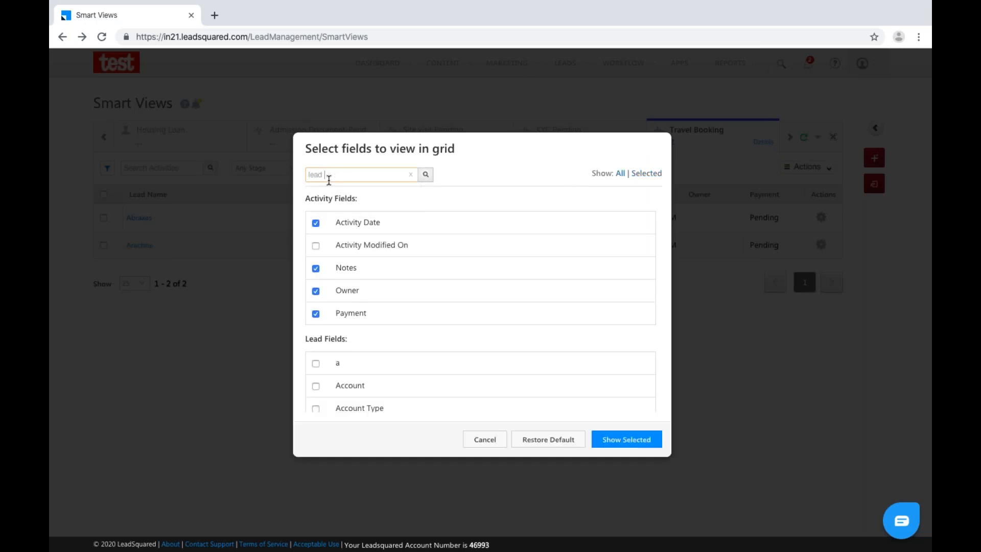
{"action": "type", "text": " stage"}
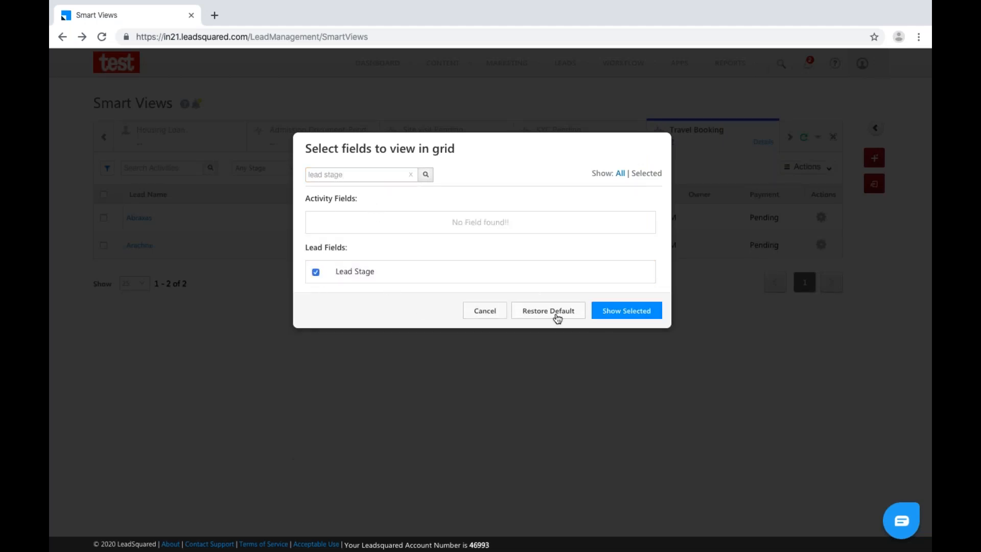
{"action": "left_click", "coordinate": [608, 303]}
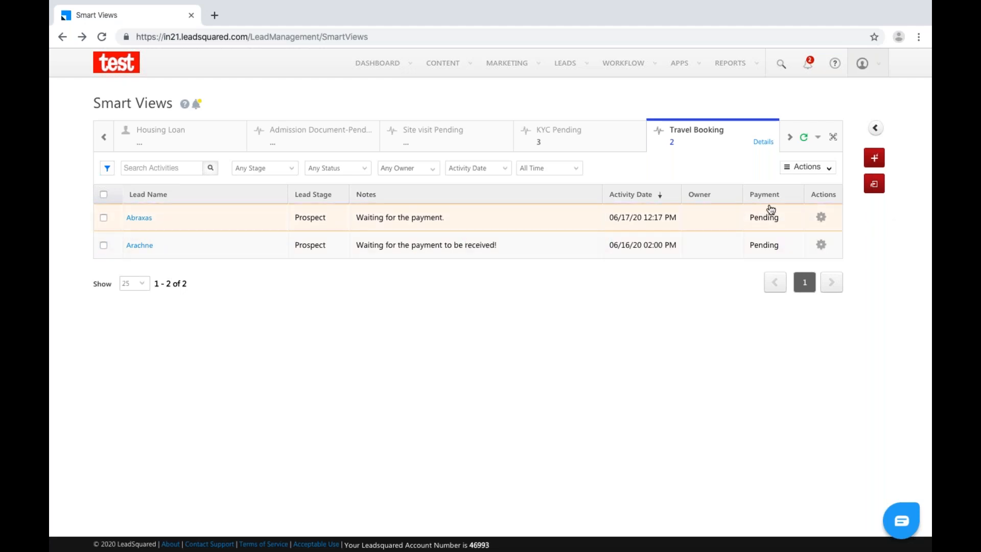
{"action": "left_click", "coordinate": [821, 216]}
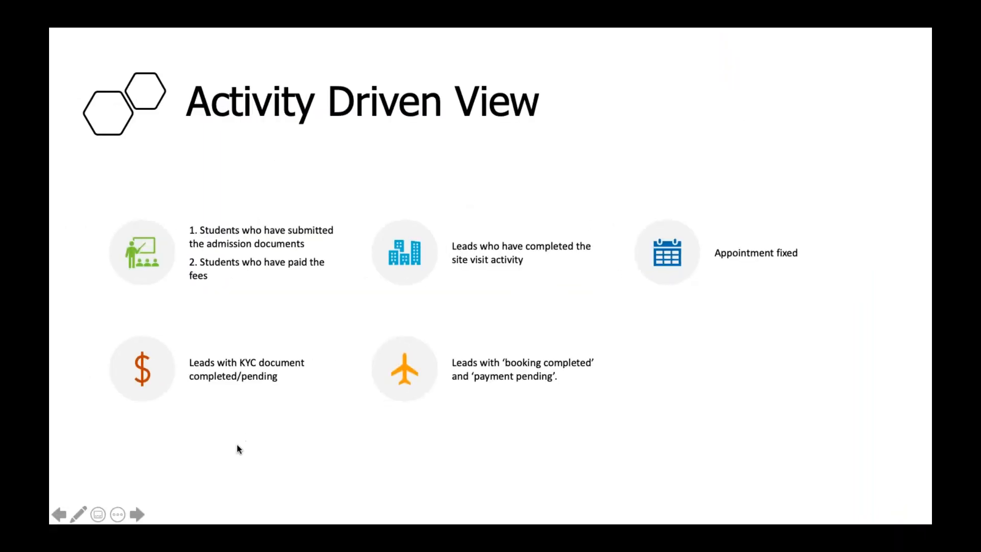
Advance the slideshow to the Task Driven View slide.
{"action": "left_click", "coordinate": [137, 514]}
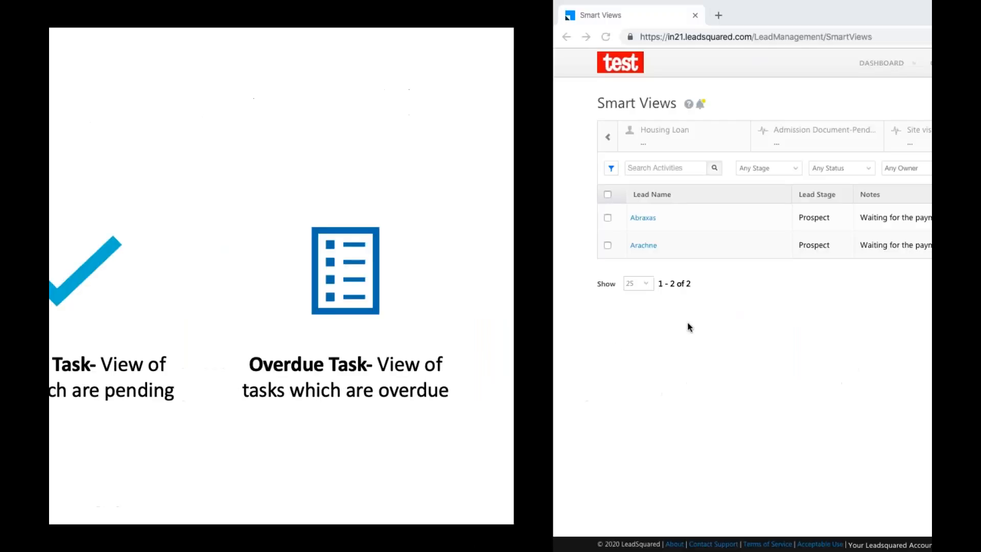
Delete the Travel Booking tab, leaving KYC Pending as the last Smart View tab.
{"action": "left_click", "coordinate": [819, 139]}
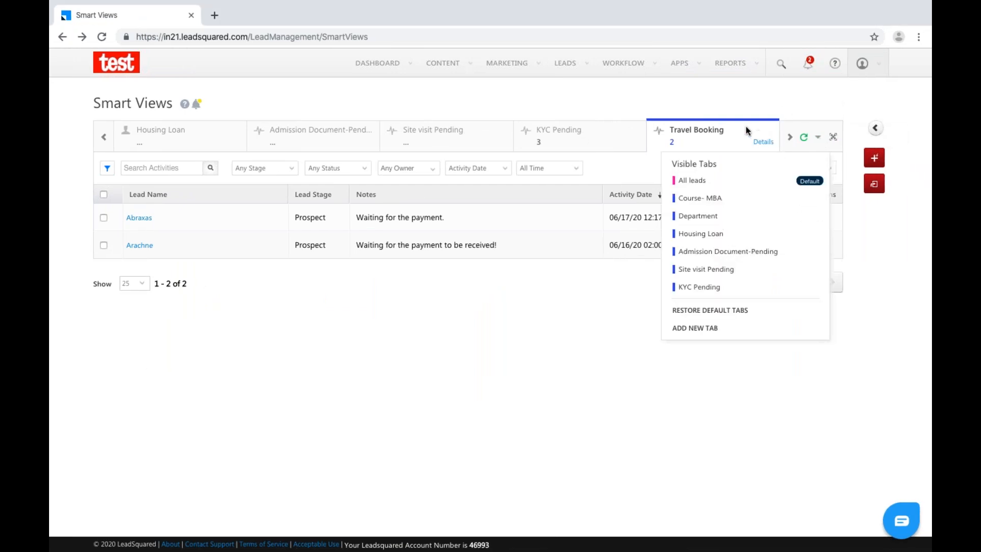
{"action": "left_click", "coordinate": [763, 142]}
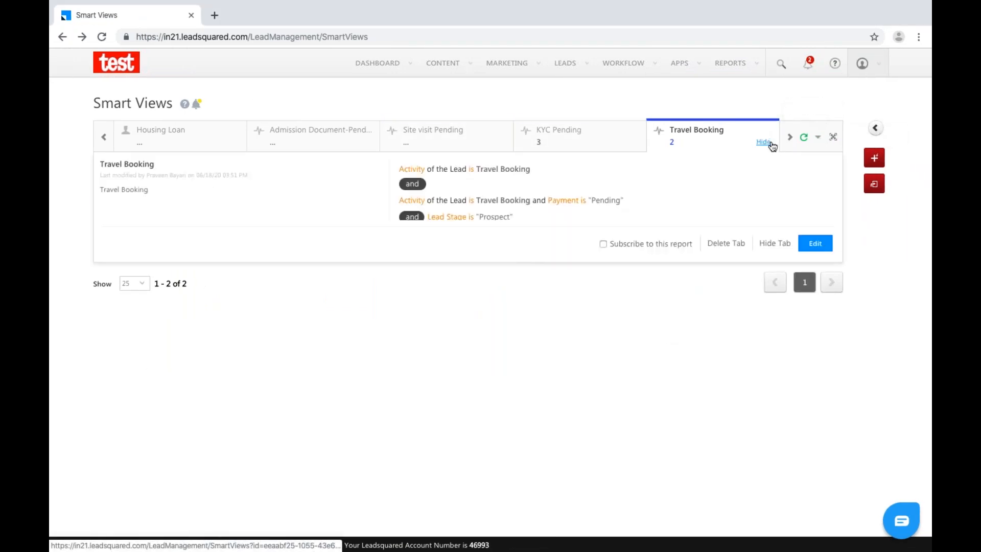
{"action": "left_click", "coordinate": [714, 244]}
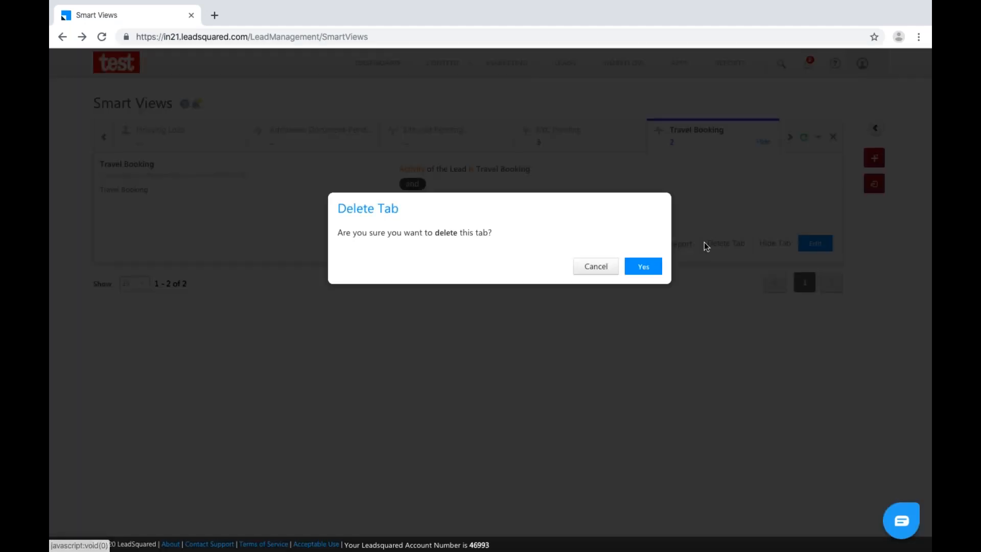
{"action": "left_click", "coordinate": [634, 268]}
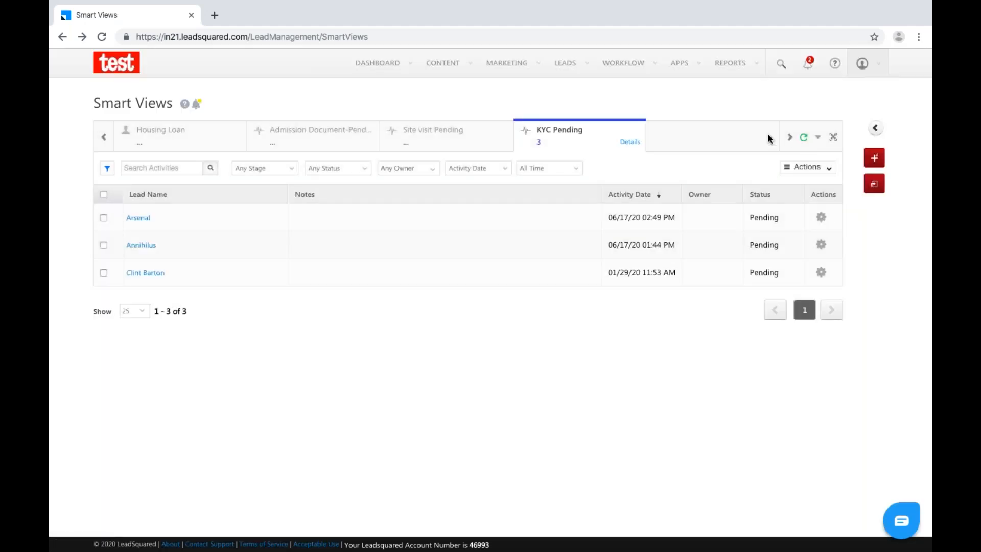
{"action": "left_click", "coordinate": [817, 137]}
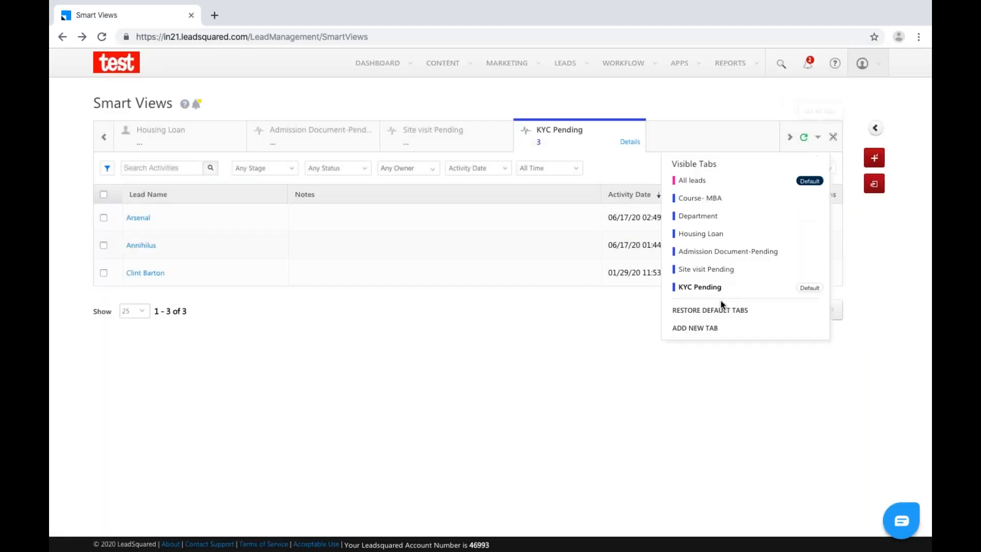
Start a new Task tab covering the Meeting and Follow-Up task types.
{"action": "left_click", "coordinate": [706, 328]}
{"action": "left_click", "coordinate": [502, 196]}
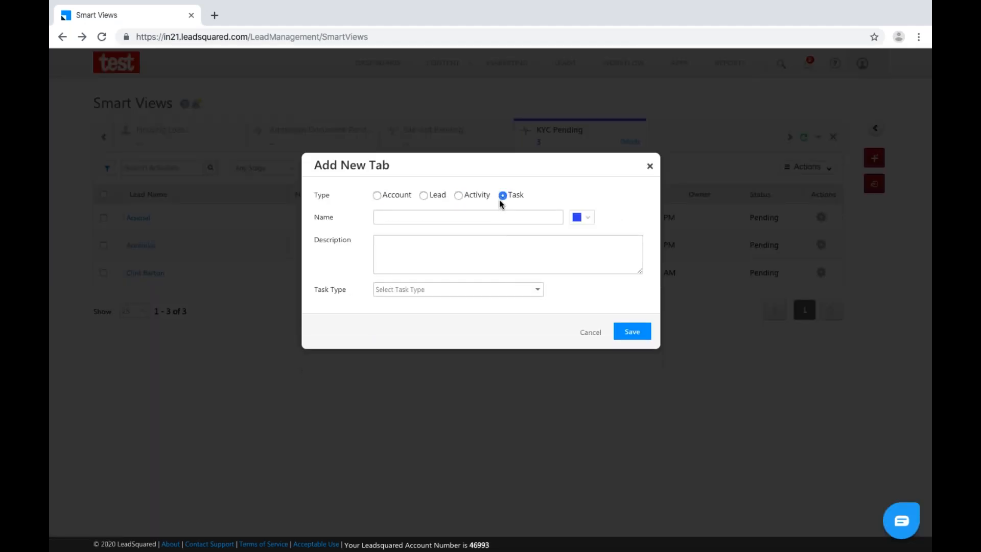
{"action": "left_click", "coordinate": [476, 293]}
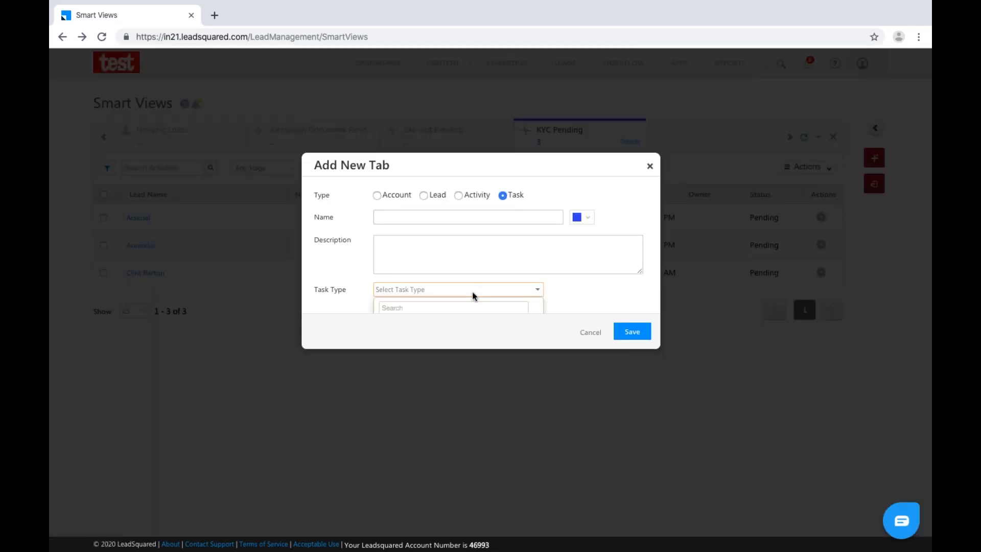
{"action": "scroll", "coordinate": [479, 259], "scroll_direction": "down", "scroll_amount": 2}
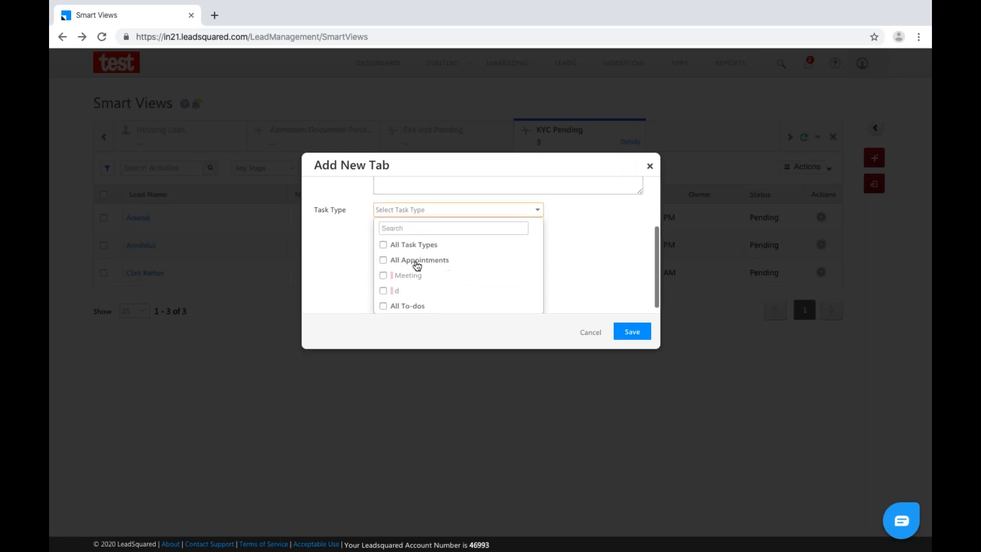
{"action": "left_click", "coordinate": [383, 276]}
{"action": "scroll", "coordinate": [416, 271], "scroll_direction": "down", "scroll_amount": 1}
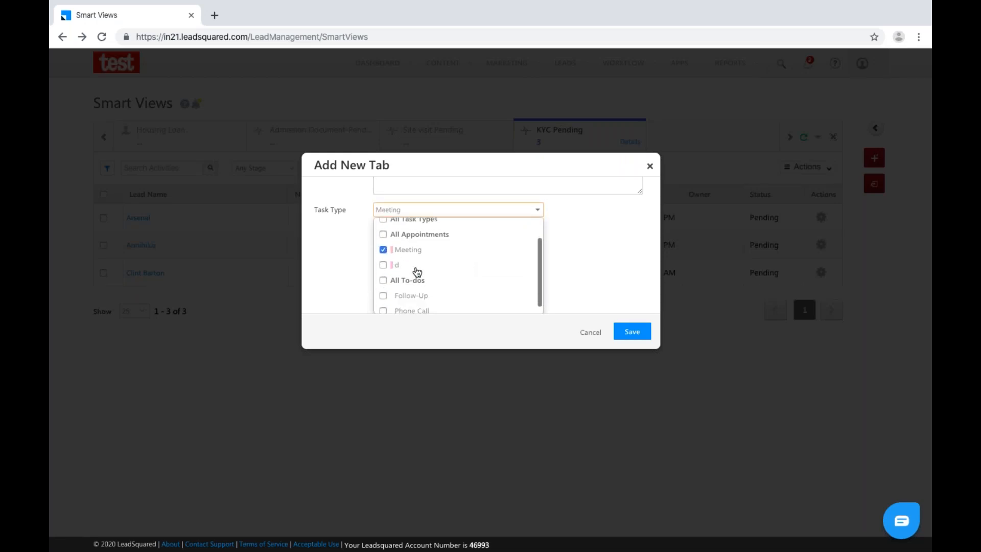
{"action": "left_click", "coordinate": [385, 296]}
{"action": "scroll", "coordinate": [587, 279], "scroll_direction": "up", "scroll_amount": 2}
{"action": "scroll", "coordinate": [587, 279], "scroll_direction": "down", "scroll_amount": 2}
{"action": "scroll", "coordinate": [475, 212], "scroll_direction": "up", "scroll_amount": 5}
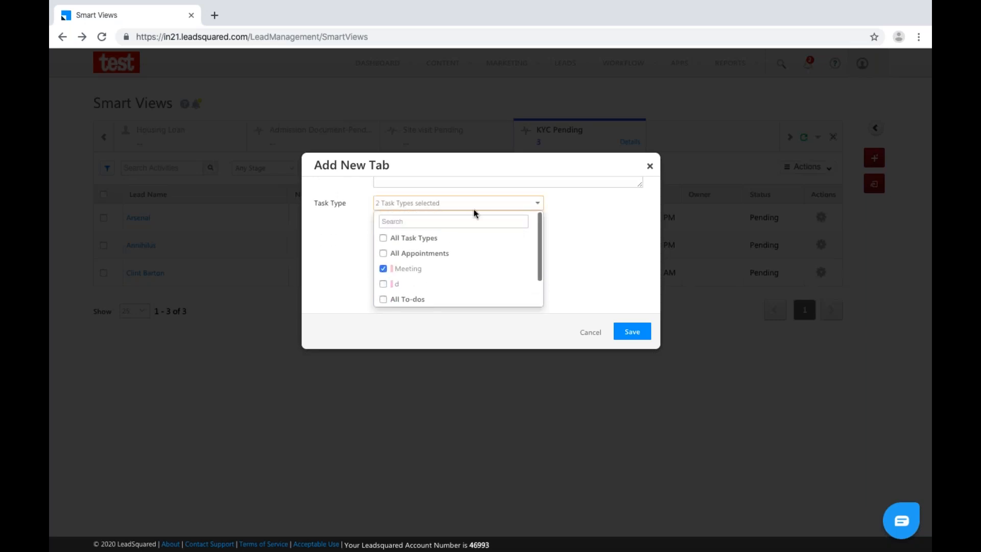
Name the tab 'Meeting & Followups', use the same text as description, and save.
{"action": "left_click", "coordinate": [410, 217]}
{"action": "type", "text": "Meeting "}
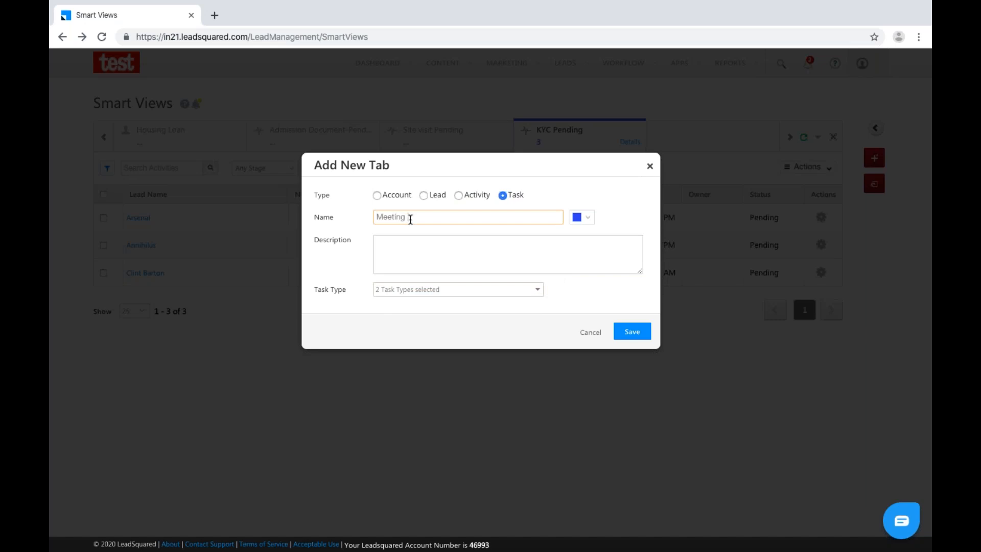
{"action": "type", "text": "or Phone"}
{"action": "key", "text": "BackSpace"}
{"action": "key", "text": "BackSpace"}
{"action": "key", "text": "BackSpace"}
{"action": "key", "text": "BackSpace"}
{"action": "key", "text": "BackSpace"}
{"action": "type", "text": "Followups"}
{"action": "double_click", "coordinate": [411, 219]}
{"action": "type", "text": "&"}
{"action": "left_click_drag", "start_coordinate": [461, 216], "coordinate": [371, 220]}
{"action": "key", "text": "ctrl+c"}
{"action": "left_click", "coordinate": [398, 256]}
{"action": "key", "text": "ctrl+v"}
{"action": "left_click", "coordinate": [632, 333]}
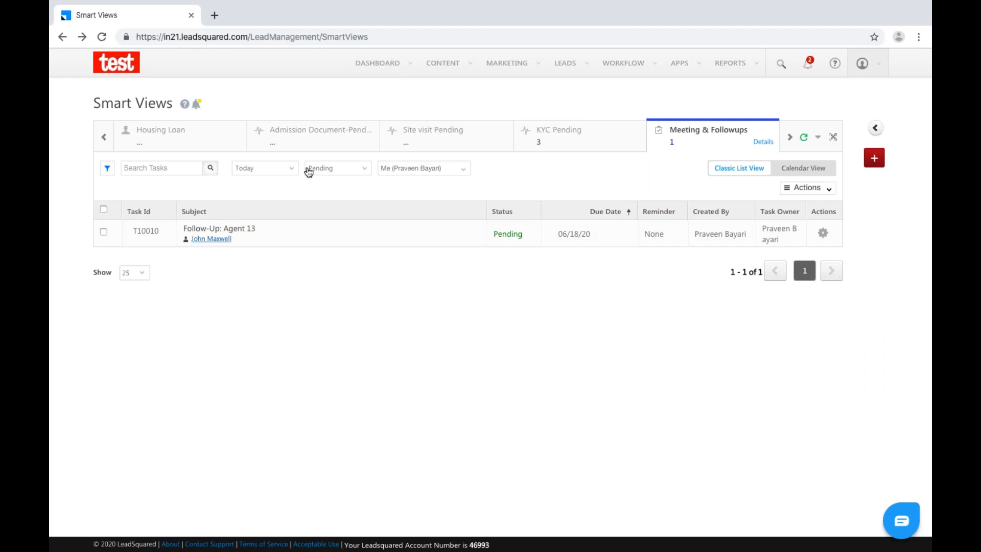
Set the Meeting & Followups filters to All Statuses, Any Owner and All Time.
{"action": "left_click", "coordinate": [365, 170]}
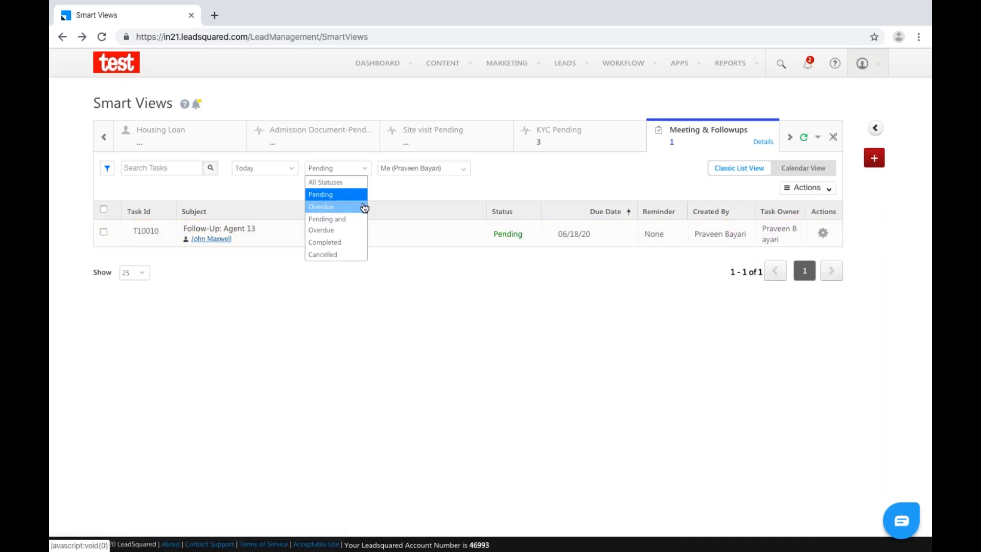
{"action": "left_click", "coordinate": [339, 183]}
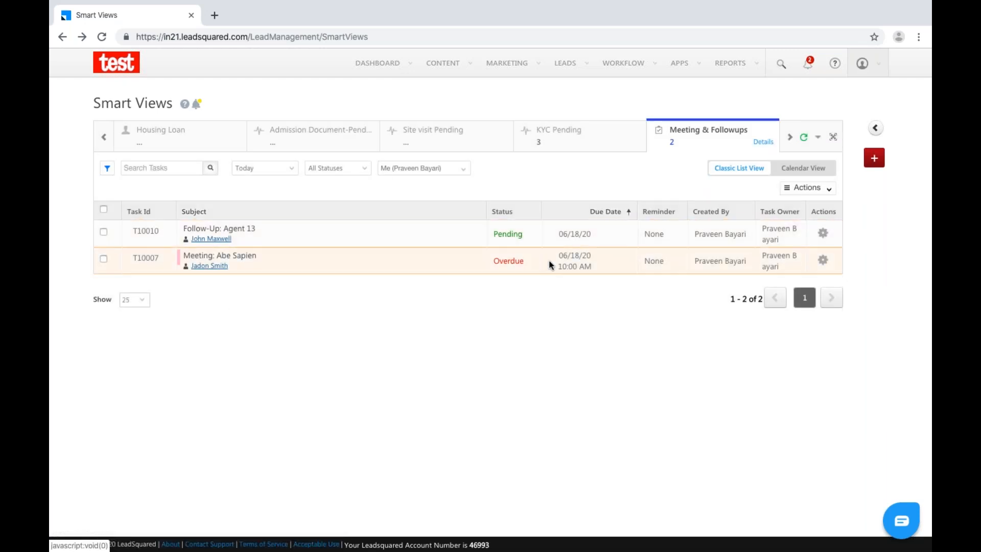
{"action": "left_click", "coordinate": [441, 167]}
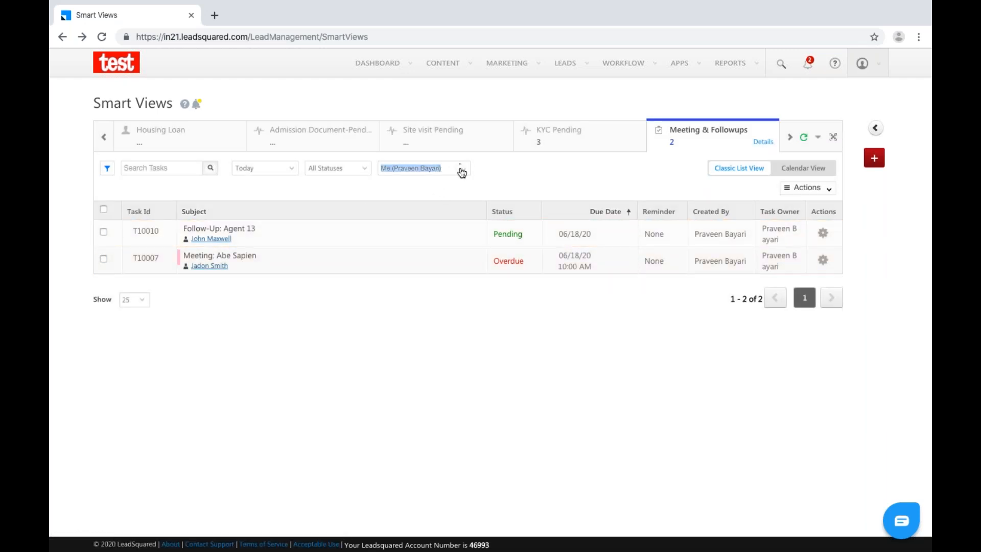
{"action": "left_click", "coordinate": [462, 169]}
{"action": "left_click", "coordinate": [417, 182]}
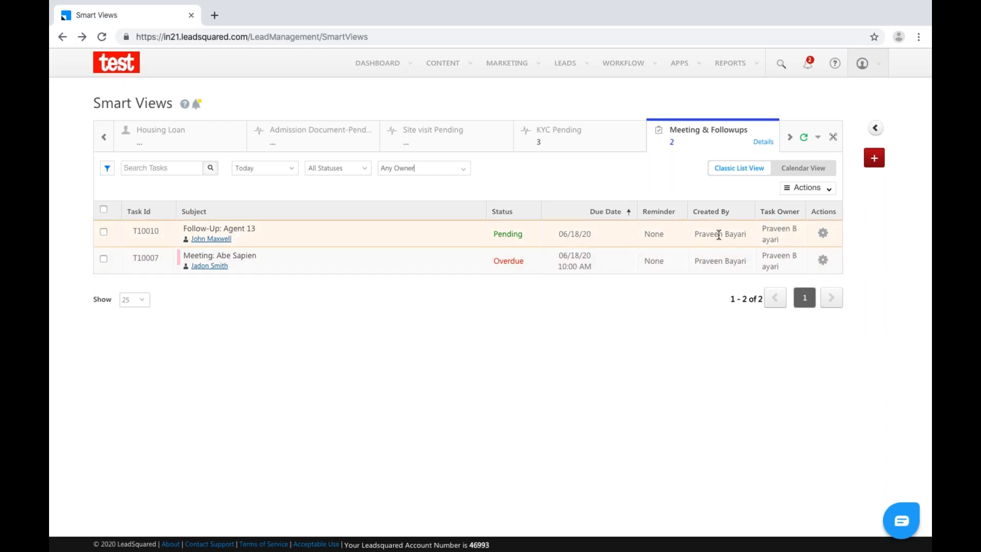
{"action": "left_click", "coordinate": [252, 174]}
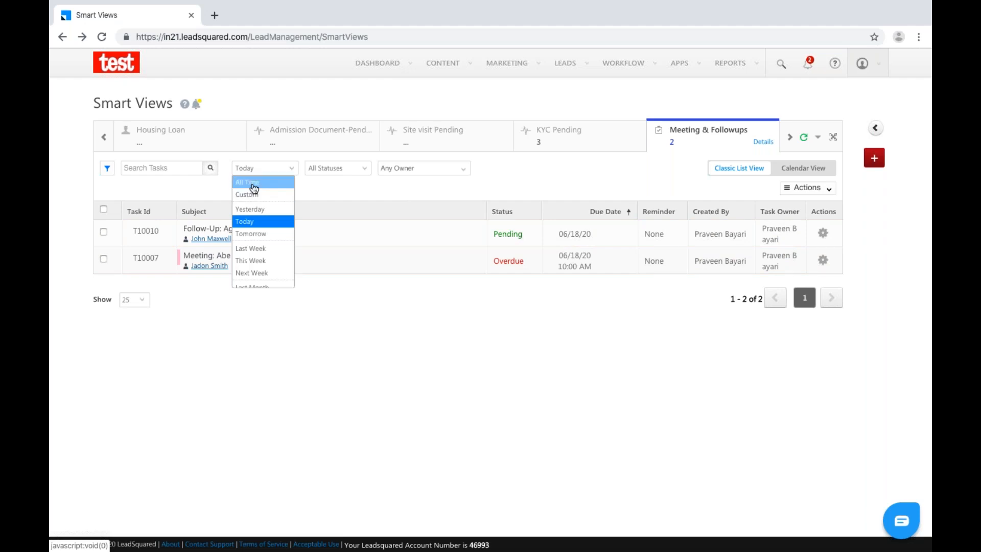
{"action": "left_click", "coordinate": [253, 183]}
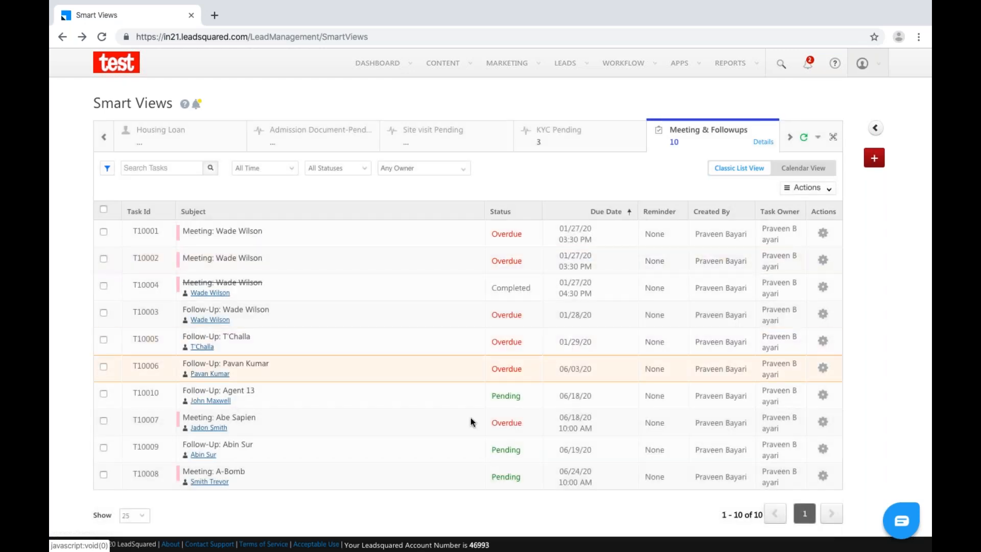
{"action": "scroll", "coordinate": [360, 446], "scroll_direction": "down", "scroll_amount": 2}
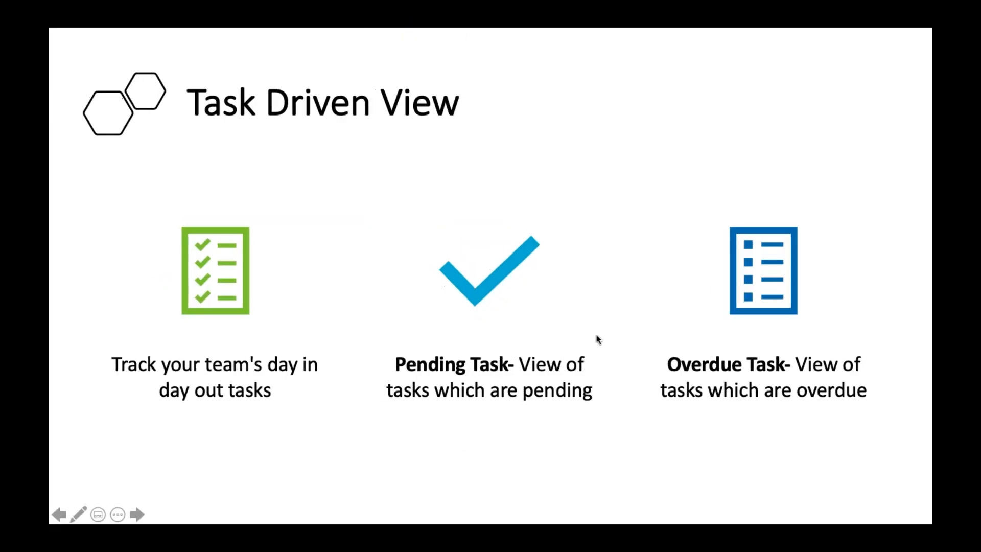
Advance the slideshow to the Quick Search slide and return to the LeadSquared browser window.
{"action": "left_click", "coordinate": [663, 280]}
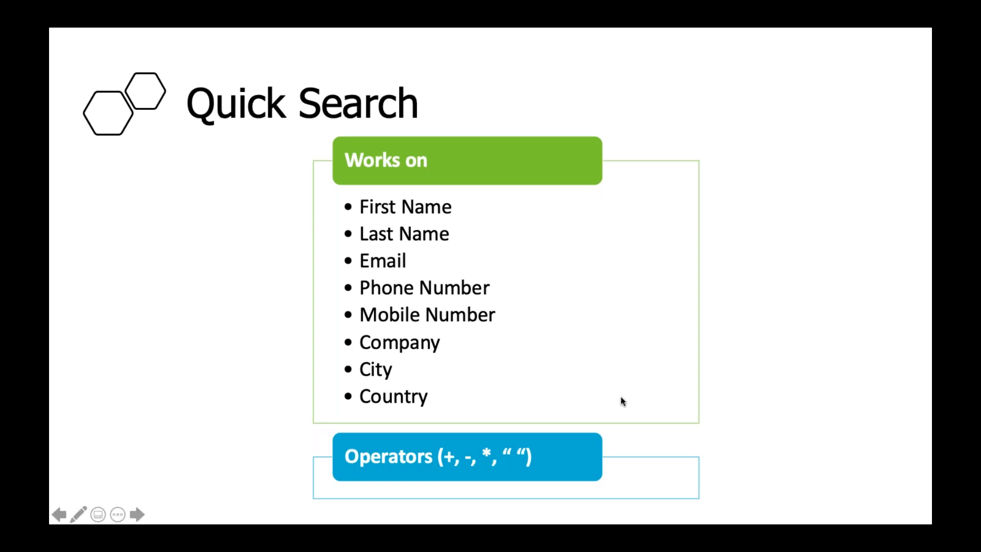
{"action": "key", "text": "ctrl+Right"}
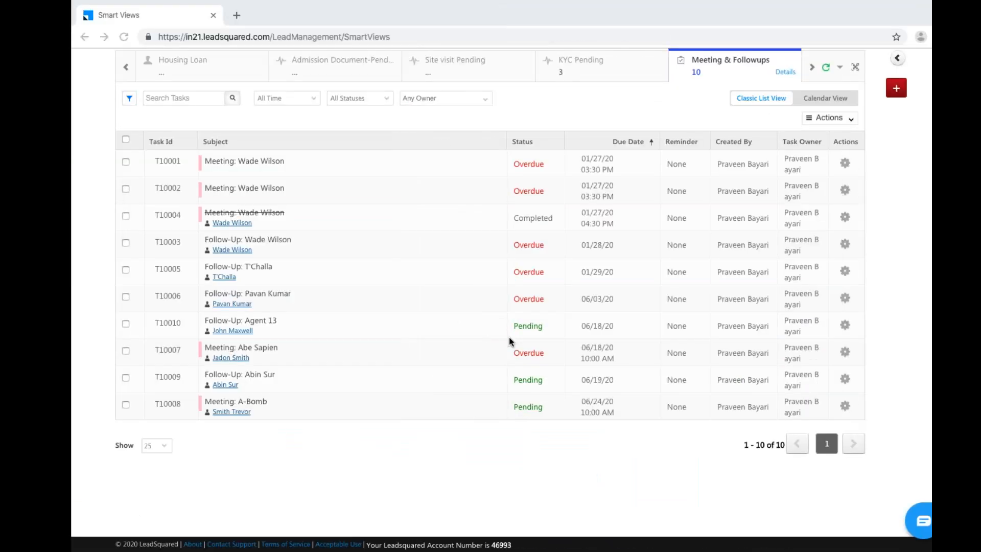
Switch to the All leads Smart View and type a lead's surname into the lead search.
{"action": "left_click", "coordinate": [819, 69]}
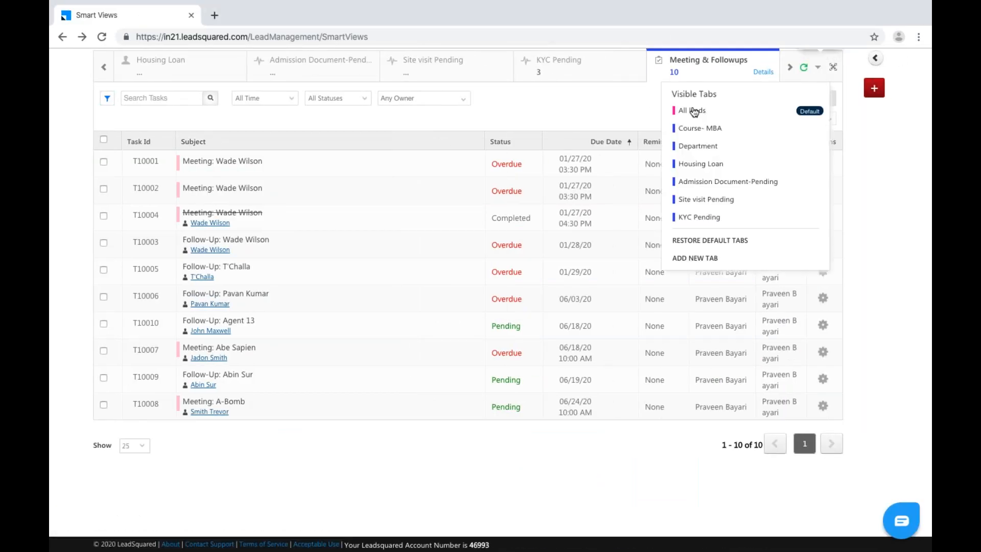
{"action": "left_click", "coordinate": [694, 110]}
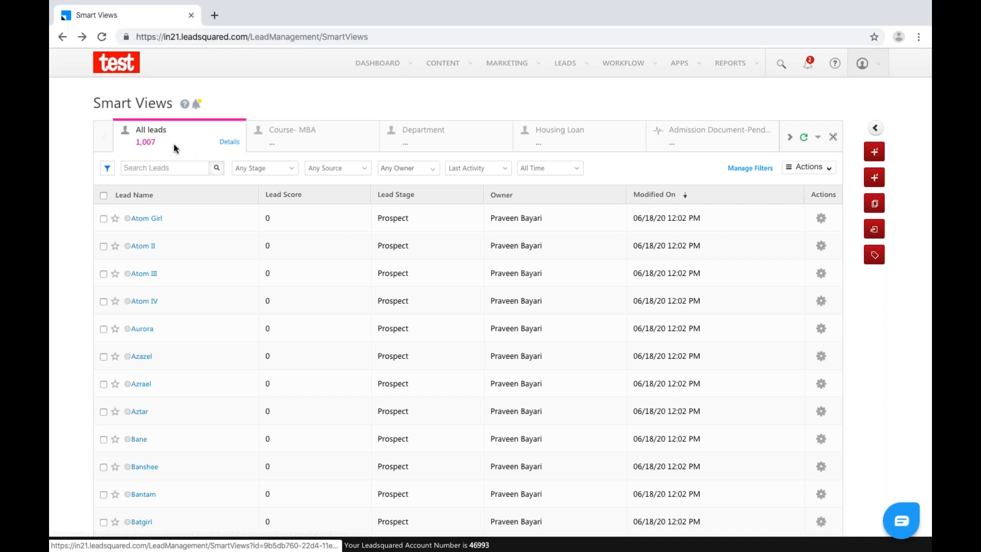
{"action": "left_click", "coordinate": [180, 169]}
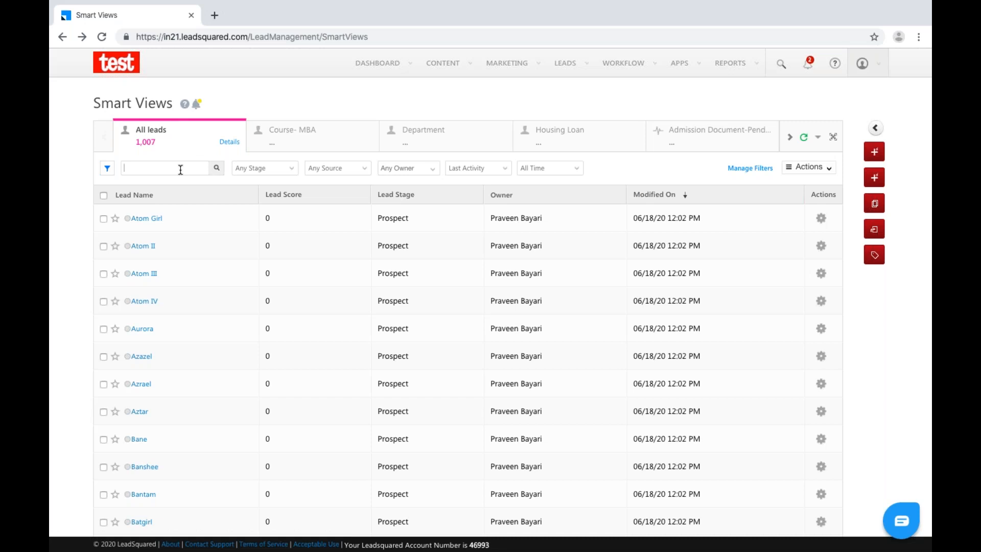
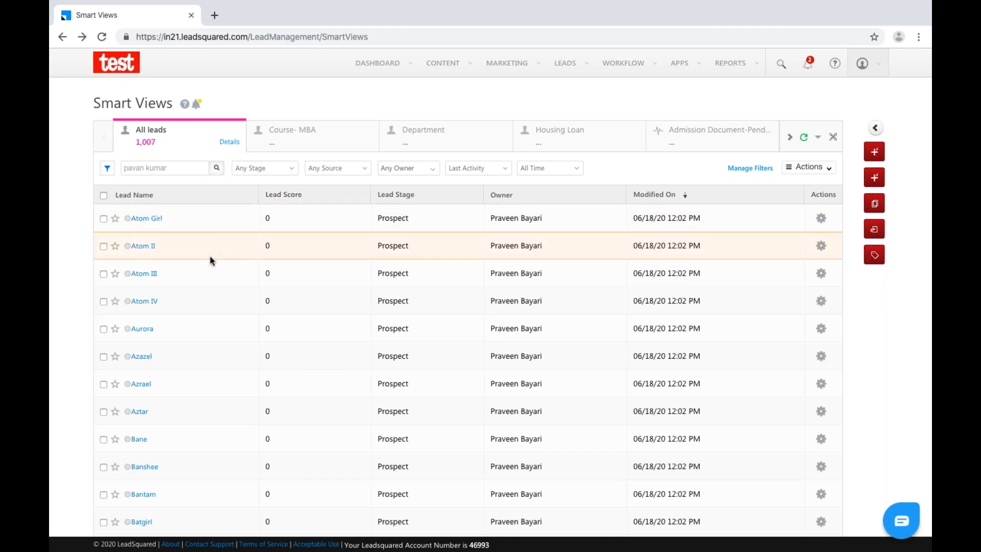
Change the search to the lead's full name, then select the whole search text.
{"action": "scroll", "coordinate": [210, 258], "scroll_direction": "down", "scroll_amount": 4}
{"action": "scroll", "coordinate": [210, 256], "scroll_direction": "up", "scroll_amount": 4}
{"action": "triple_click", "coordinate": [174, 164]}
Reload Smart Views and search leads by a full name, correcting a misspelling and rerunning.
{"action": "key", "text": "BackSpace"}
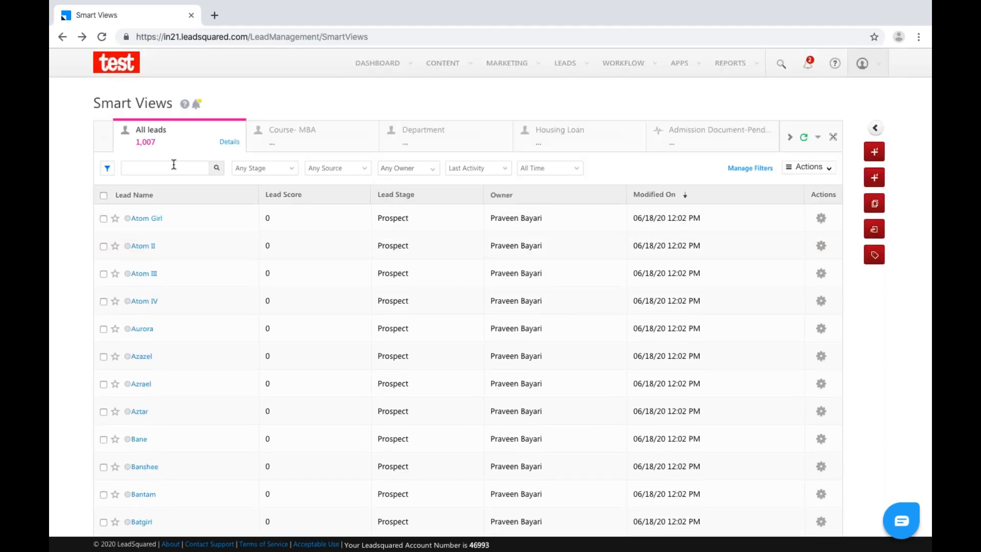
{"action": "left_click", "coordinate": [102, 37]}
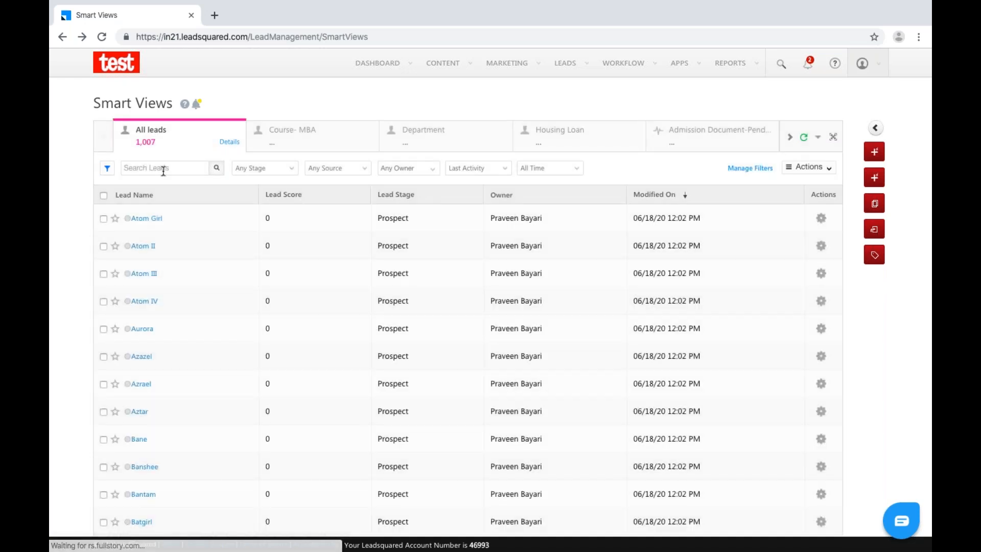
{"action": "left_click", "coordinate": [163, 170]}
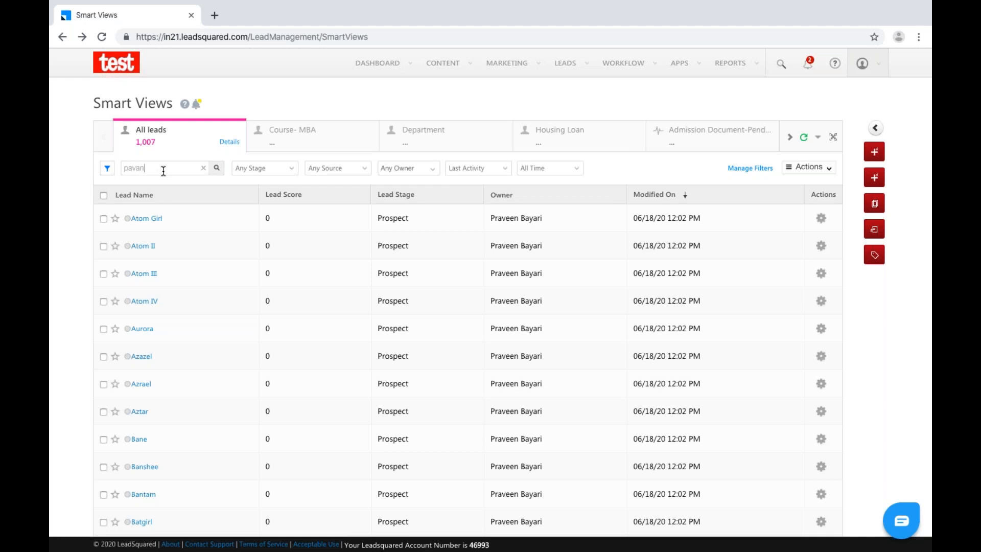
{"action": "key", "text": "Return"}
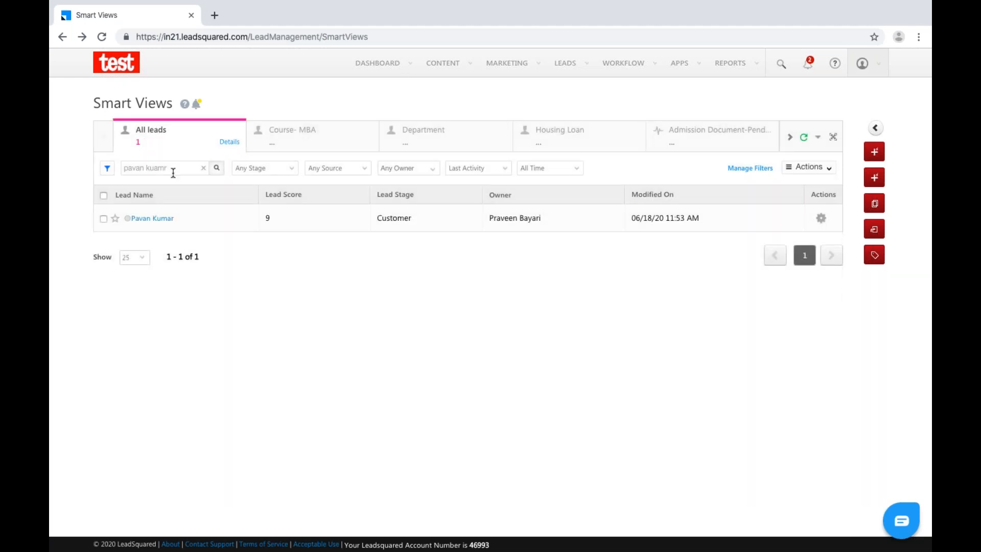
{"action": "key", "text": "BackSpace"}
{"action": "key", "text": "BackSpace"}
{"action": "key", "text": "BackSpace"}
{"action": "type", "text": "mar"}
{"action": "key", "text": "Return"}
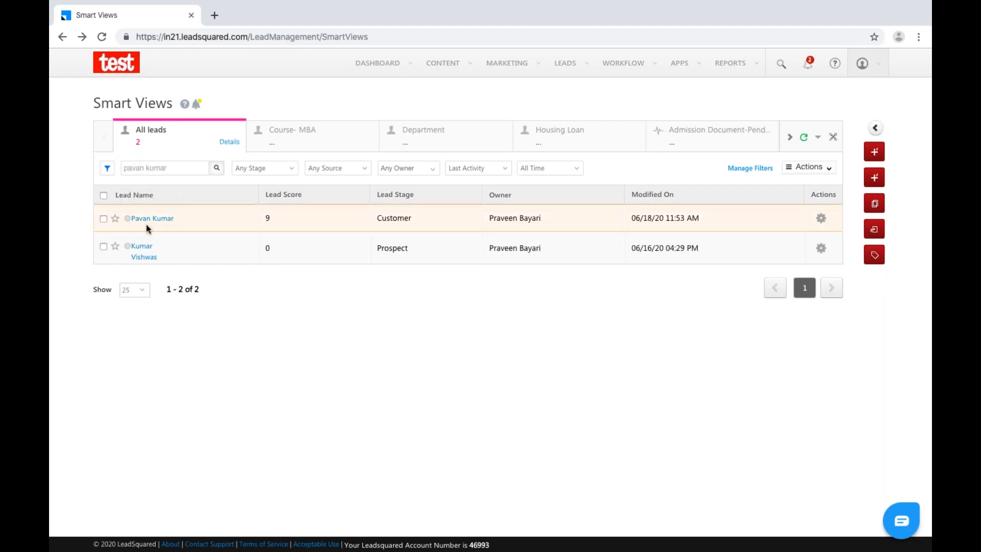
Replace the search text with the wildcard term cap*.
{"action": "double_click", "coordinate": [156, 166]}
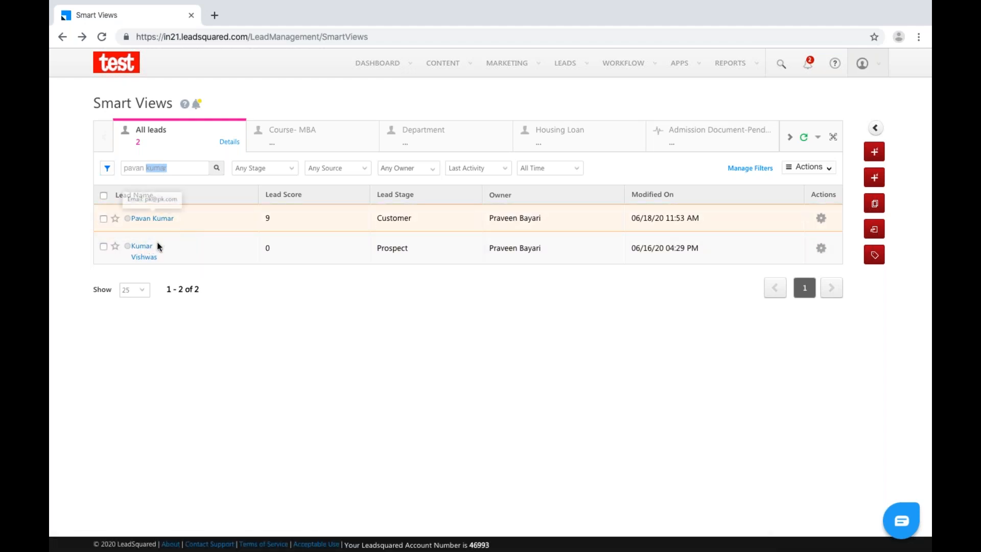
{"action": "left_click", "coordinate": [177, 169]}
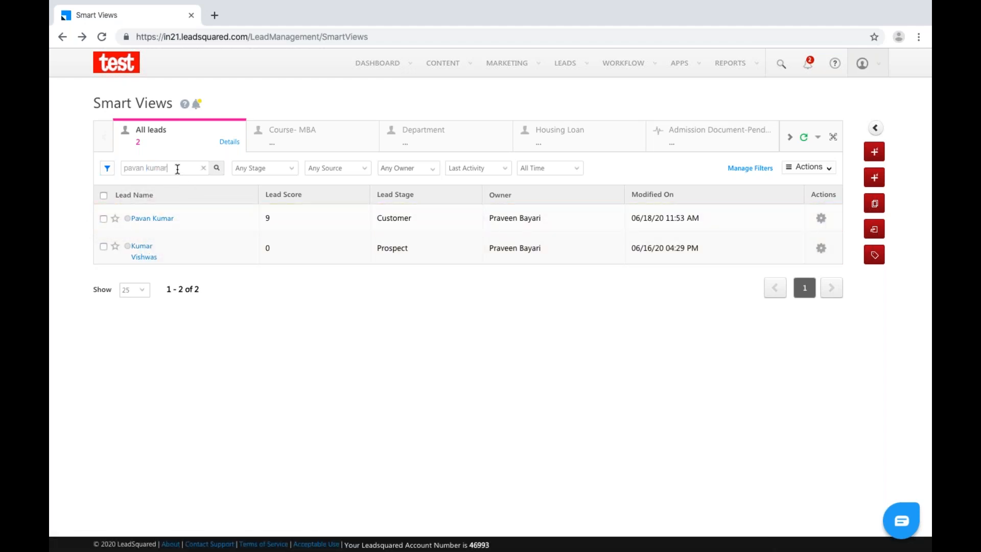
{"action": "key", "text": "BackSpace"}
{"action": "key", "text": "BackSpace"}
{"action": "key", "text": "BackSpace"}
{"action": "key", "text": "BackSpace"}
{"action": "key", "text": "BackSpace"}
{"action": "key", "text": "BackSpace"}
{"action": "key", "text": "BackSpace"}
{"action": "key", "text": "BackSpace"}
{"action": "key", "text": "BackSpace"}
{"action": "key", "text": "BackSpace"}
{"action": "key", "text": "BackSpace"}
{"action": "type", "text": "cap"}
Run the cap* search and scroll the 13 results, from The Cape to Captain Midnight.
{"action": "key", "text": "Return"}
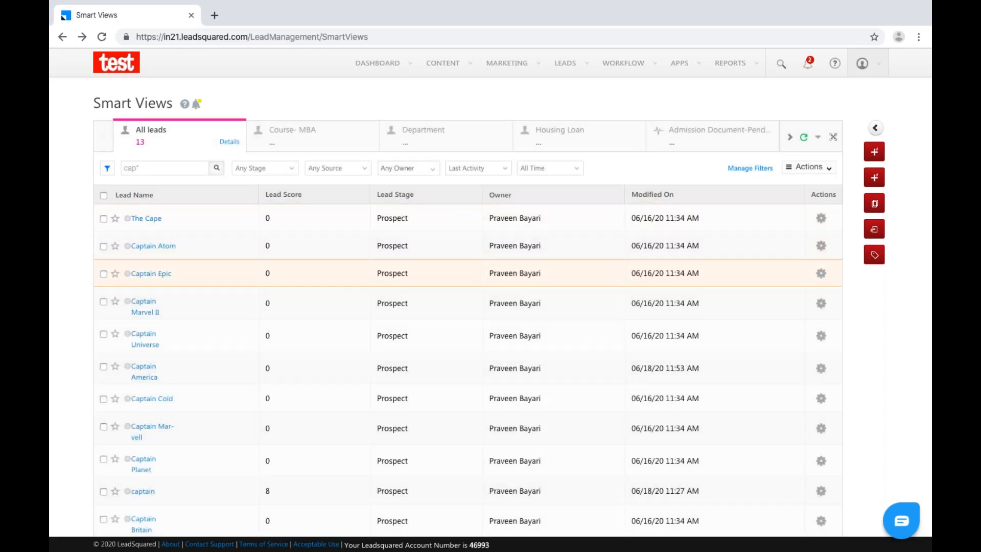
{"action": "scroll", "coordinate": [357, 271], "scroll_direction": "down", "scroll_amount": 1}
{"action": "scroll", "coordinate": [151, 271], "scroll_direction": "down", "scroll_amount": 3}
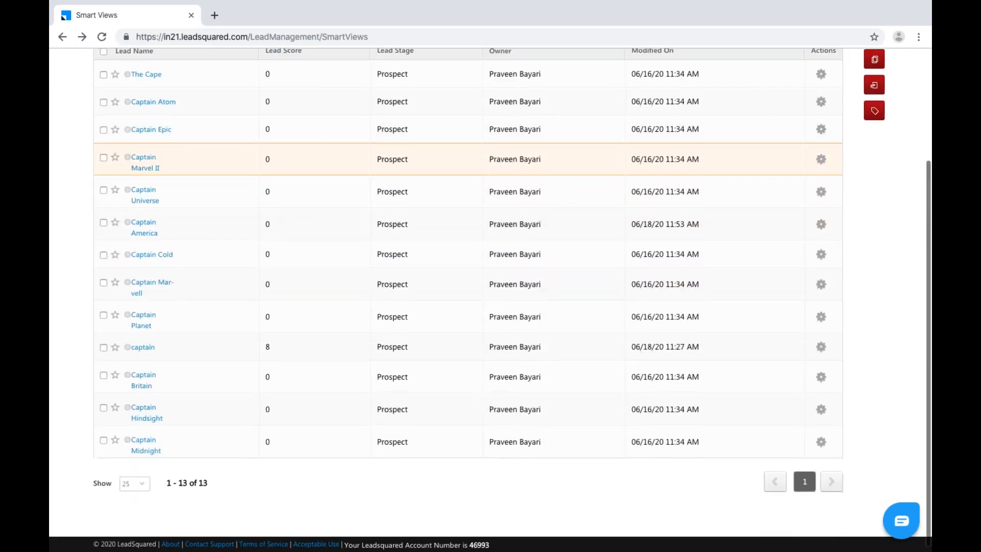
{"action": "scroll", "coordinate": [122, 250], "scroll_direction": "up", "scroll_amount": 3}
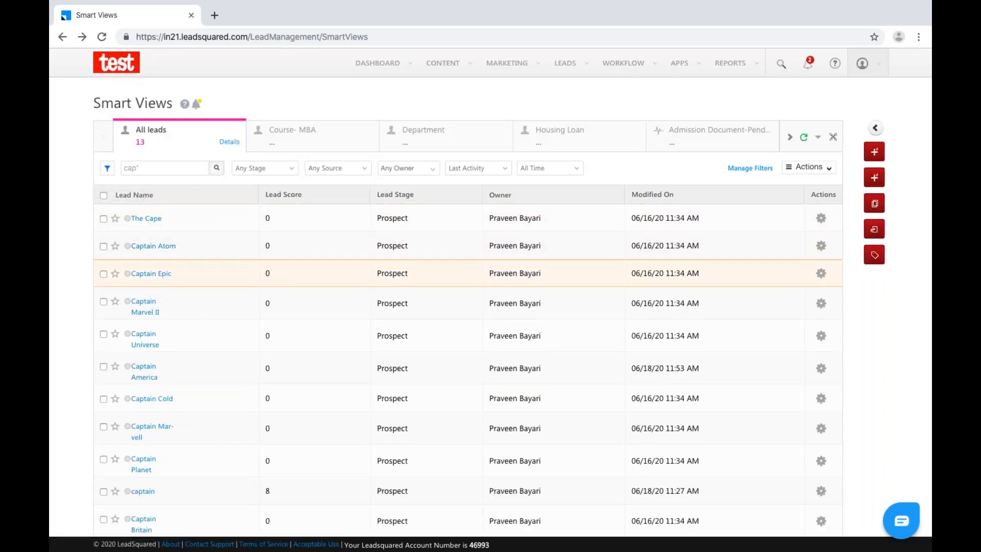
{"action": "scroll", "coordinate": [189, 274], "scroll_direction": "down", "scroll_amount": 1}
{"action": "scroll", "coordinate": [193, 215], "scroll_direction": "down", "scroll_amount": 3}
{"action": "scroll", "coordinate": [193, 203], "scroll_direction": "up", "scroll_amount": 2}
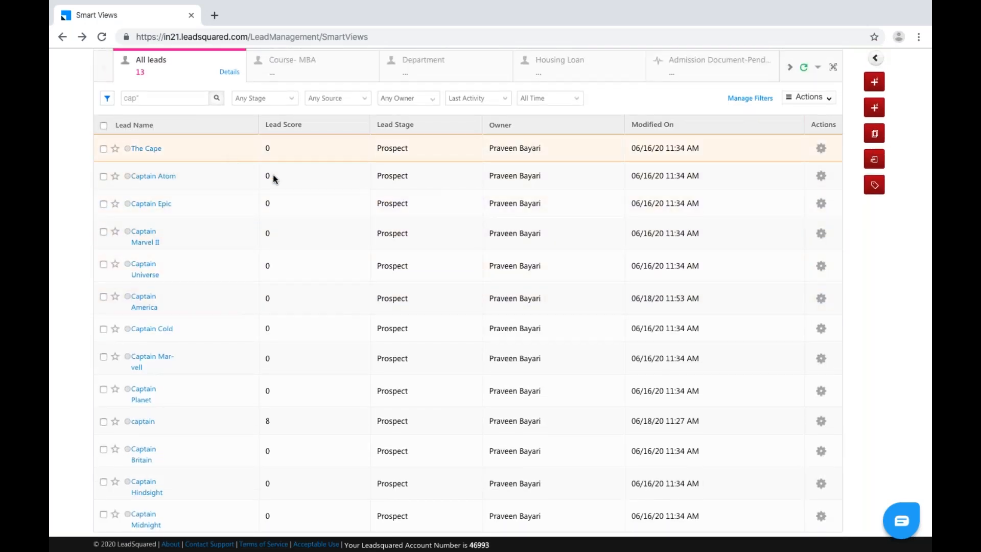
Search All leads for +captain +bengaluru, narrowing the list to Captain America alone.
{"action": "triple_click", "coordinate": [164, 97]}
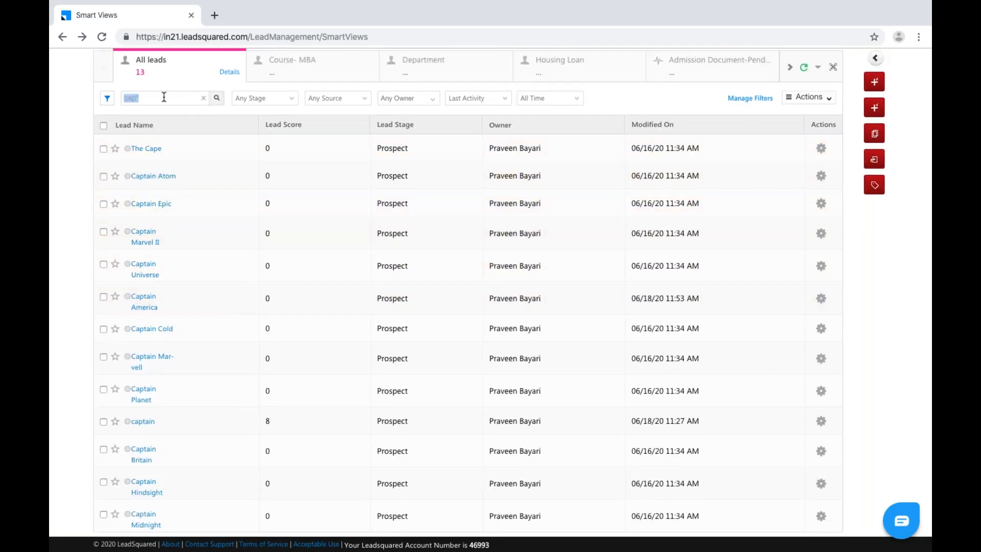
{"action": "key", "text": "BackSpace"}
{"action": "type", "text": "+captain"}
{"action": "type", "text": "+bengaluru"}
{"action": "left_click", "coordinate": [217, 100]}
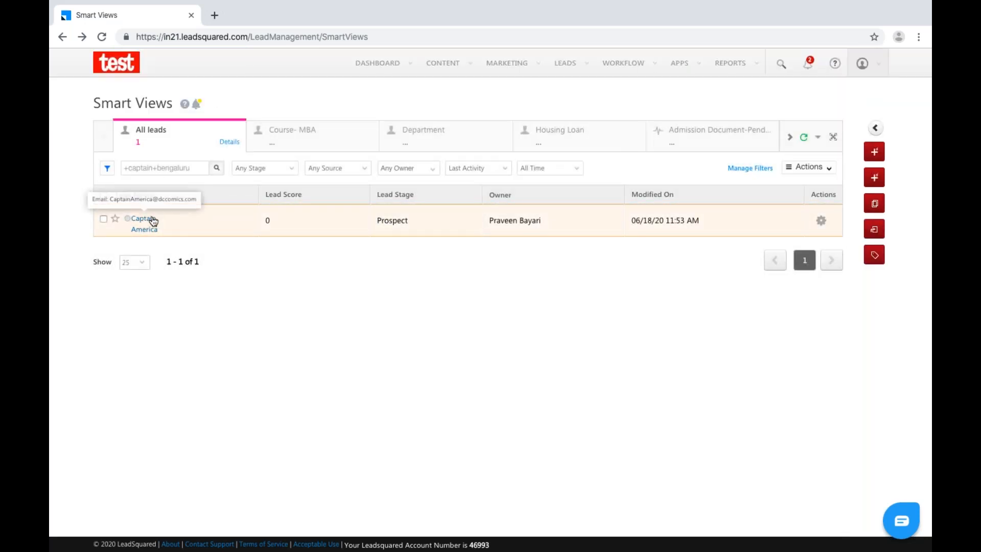
{"action": "left_click", "coordinate": [138, 170]}
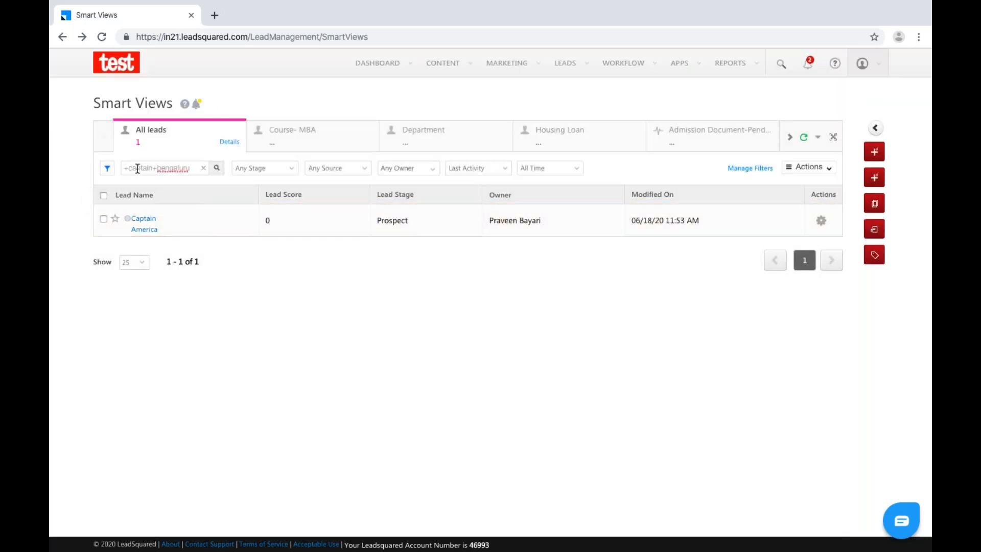
{"action": "double_click", "coordinate": [170, 171]}
Show the City field as a column in the All leads grid via Select Columns.
{"action": "left_click", "coordinate": [823, 168]}
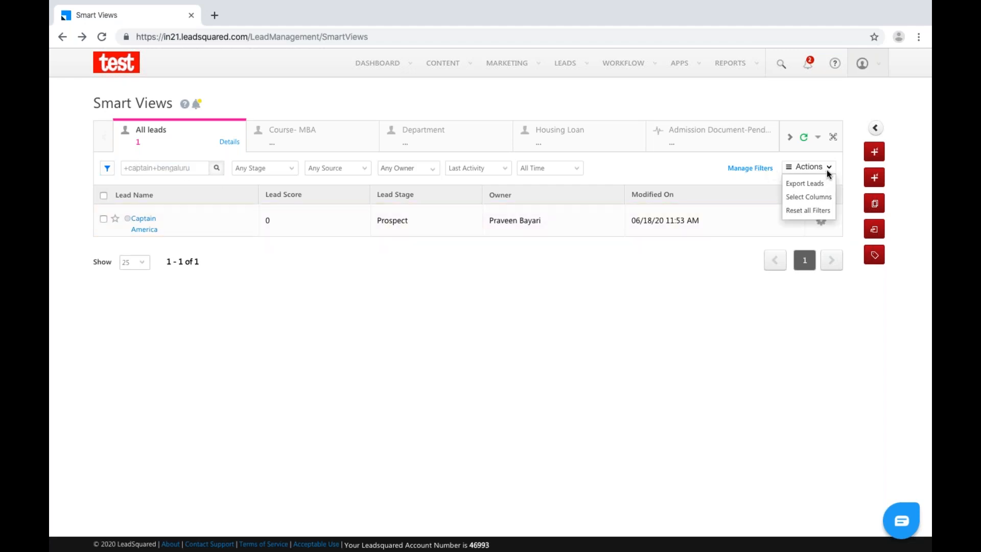
{"action": "left_click", "coordinate": [815, 197]}
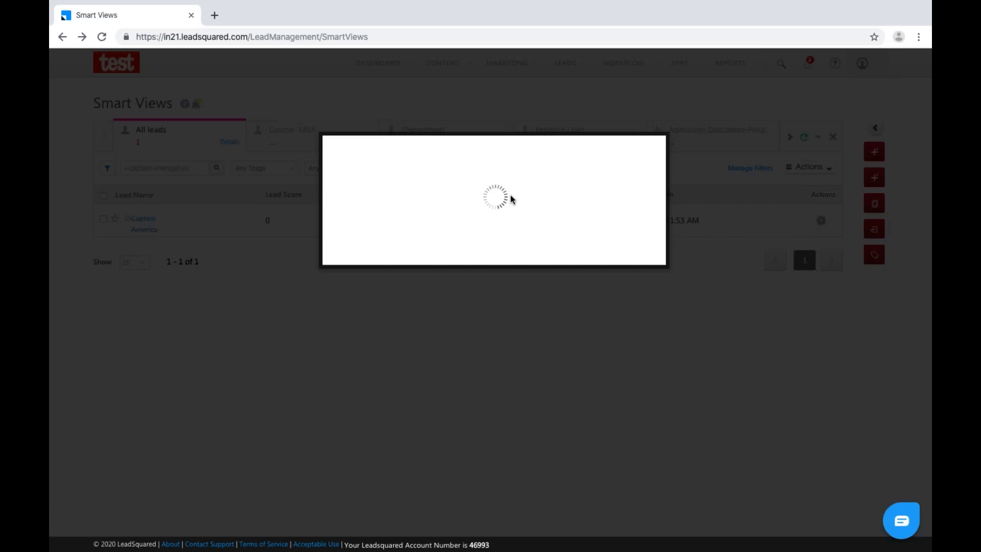
{"action": "left_click", "coordinate": [395, 173]}
{"action": "type", "text": "location"}
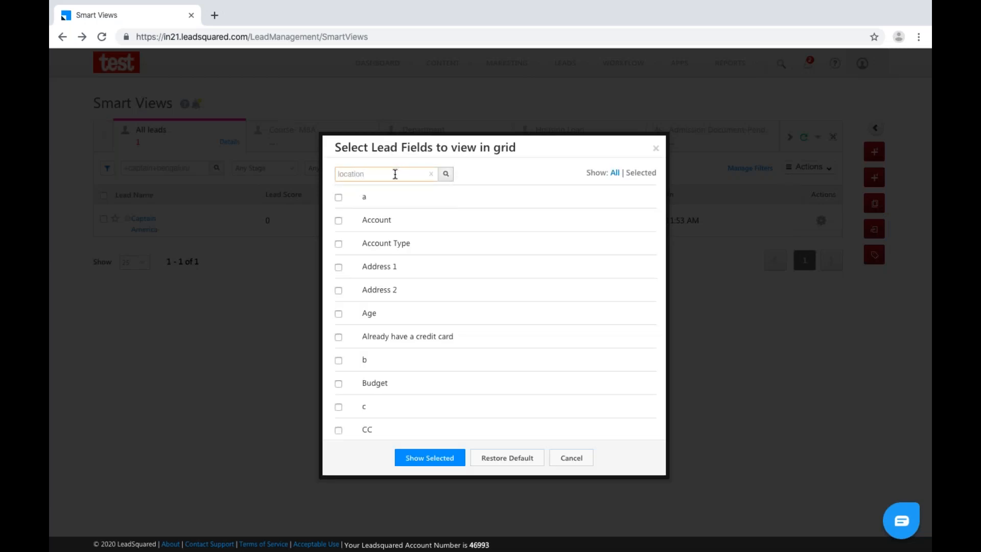
{"action": "key", "text": "BackSpace"}
{"action": "key", "text": "BackSpace"}
{"action": "key", "text": "BackSpace"}
{"action": "key", "text": "BackSpace"}
{"action": "key", "text": "BackSpace"}
{"action": "key", "text": "BackSpace"}
{"action": "key", "text": "BackSpace"}
{"action": "key", "text": "BackSpace"}
{"action": "type", "text": "city"}
{"action": "left_click", "coordinate": [338, 197]}
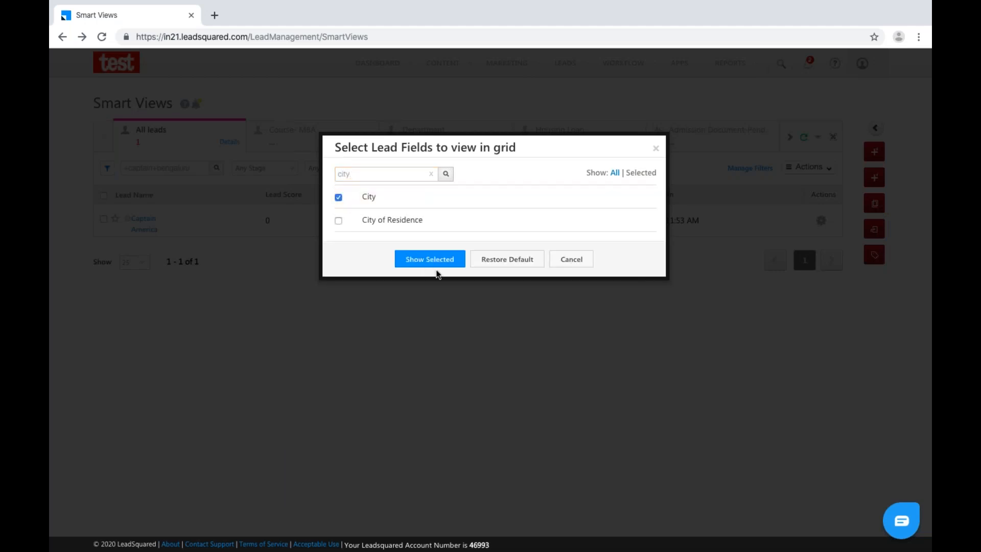
{"action": "left_click", "coordinate": [434, 263]}
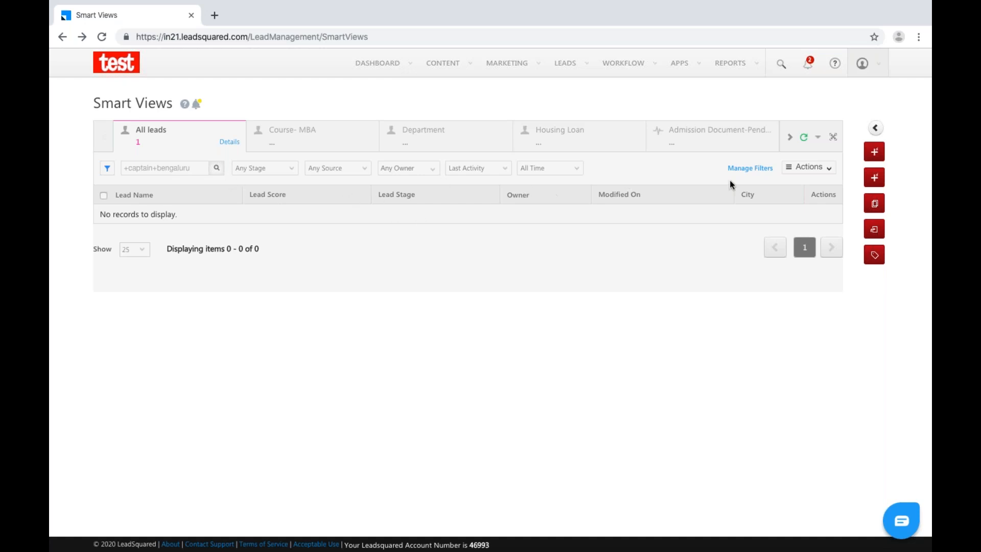
Sort by Modified On and change the search to +captain -bengaluru, listing 11 leads.
{"action": "left_click", "coordinate": [704, 194]}
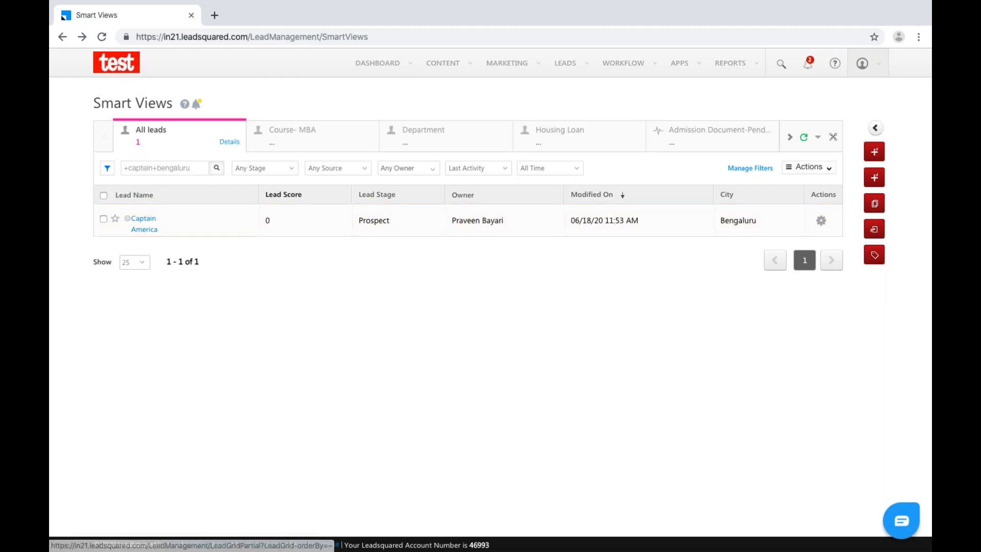
{"action": "left_click_drag", "start_coordinate": [195, 169], "coordinate": [157, 167]}
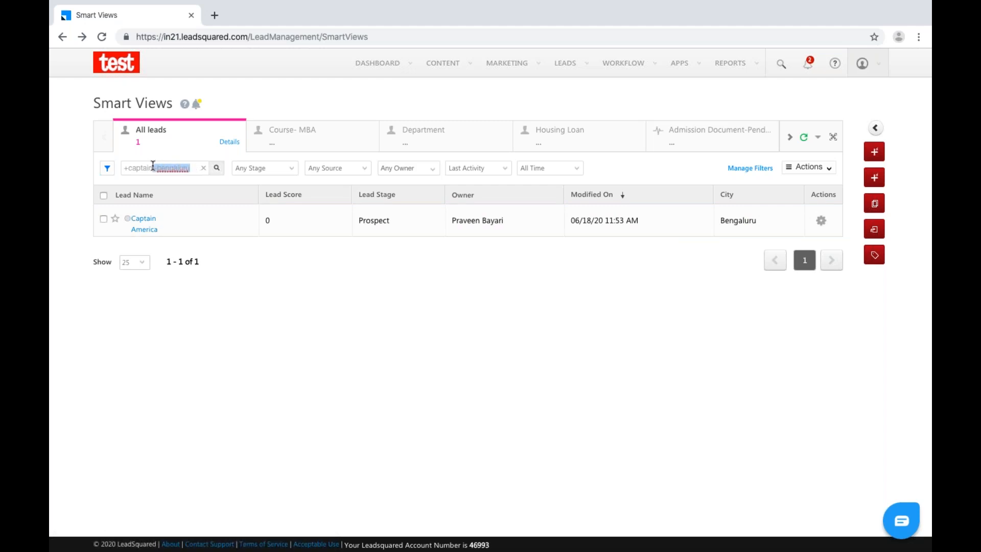
{"action": "key", "text": "BackSpace"}
{"action": "type", "text": "bengaluru"}
{"action": "key", "text": "Return"}
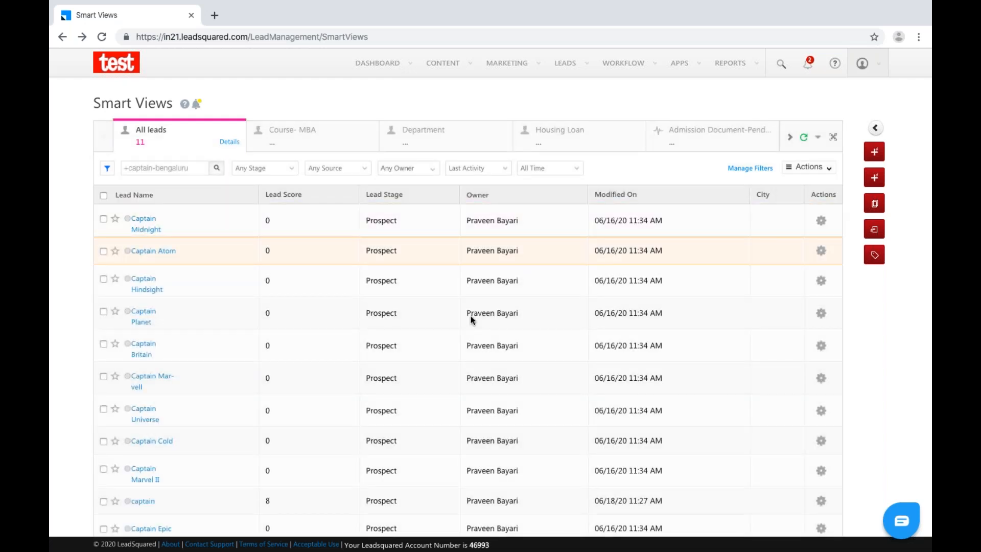
{"action": "scroll", "coordinate": [153, 378], "scroll_direction": "down", "scroll_amount": 1}
{"action": "scroll", "coordinate": [761, 317], "scroll_direction": "down", "scroll_amount": 1}
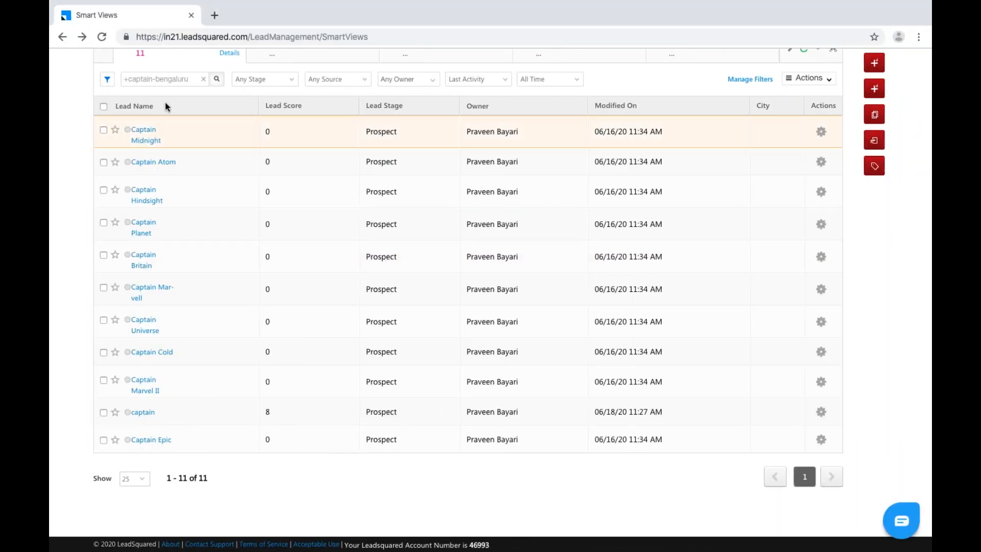
Search All leads for the exact phrase "Apple Inc", returning one Bengaluru lead.
{"action": "triple_click", "coordinate": [175, 76]}
{"action": "key", "text": "BackSpace"}
{"action": "type", "text": "\"Appl"}
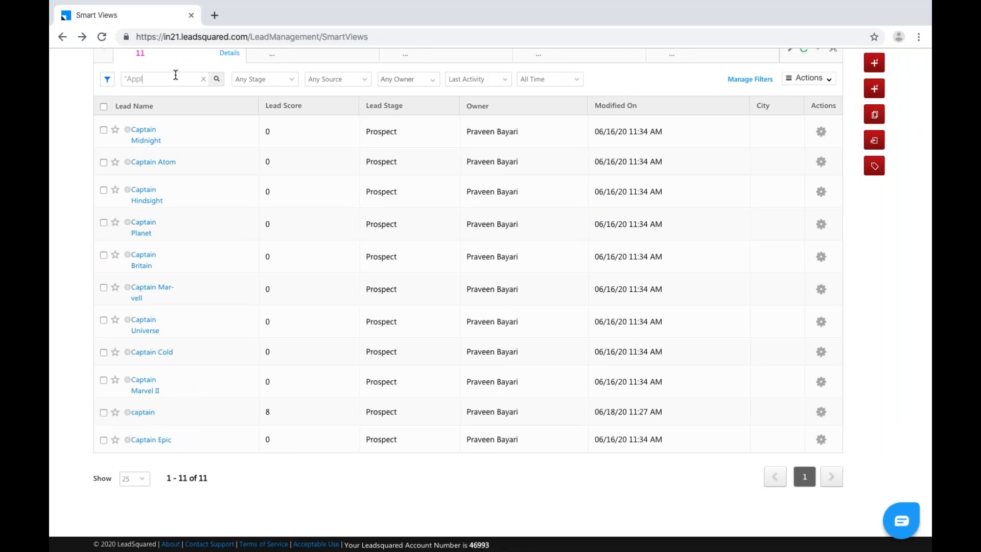
{"action": "type", "text": "e Inc"}
{"action": "key", "text": "Return"}
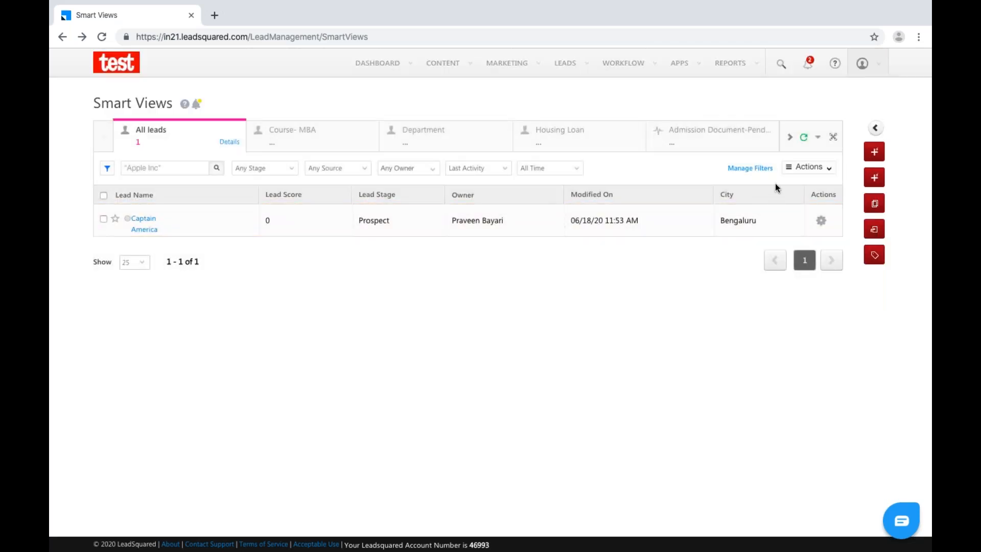
{"action": "left_click", "coordinate": [809, 167]}
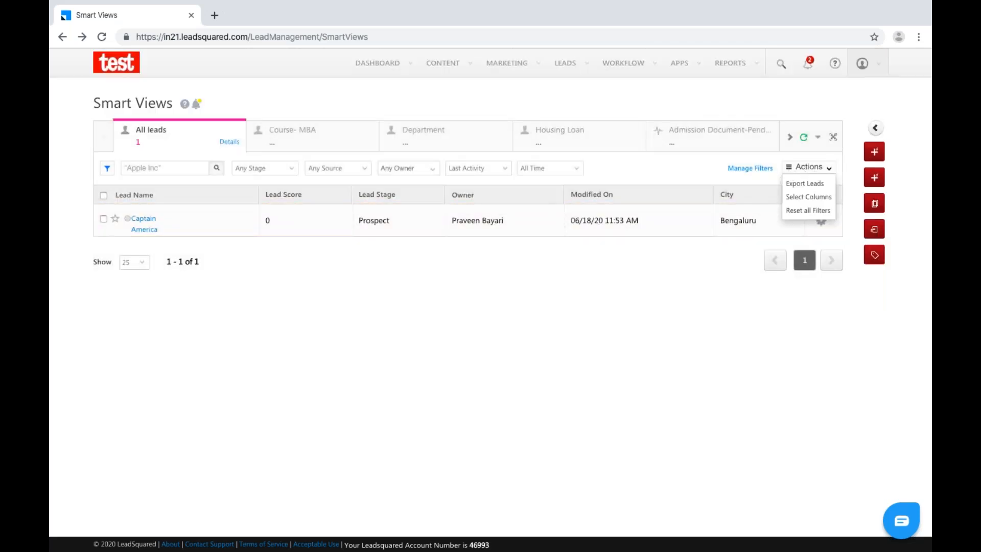
Cancel the lead export, then add the Company column to the grid, showing Apple Inc.
{"action": "left_click", "coordinate": [806, 184]}
{"action": "left_click", "coordinate": [615, 232]}
{"action": "left_click", "coordinate": [830, 167]}
{"action": "left_click", "coordinate": [819, 199]}
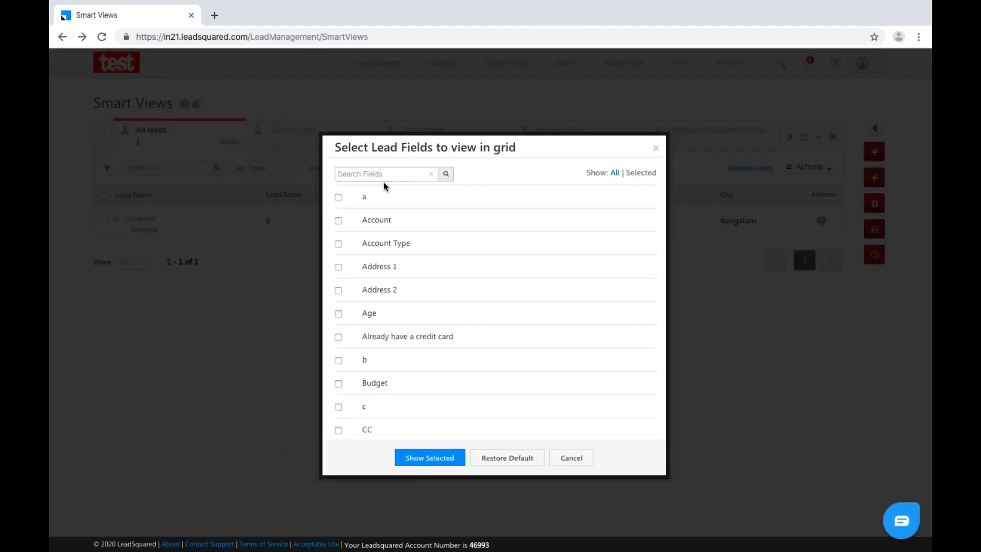
{"action": "left_click", "coordinate": [388, 172]}
{"action": "type", "text": "company"}
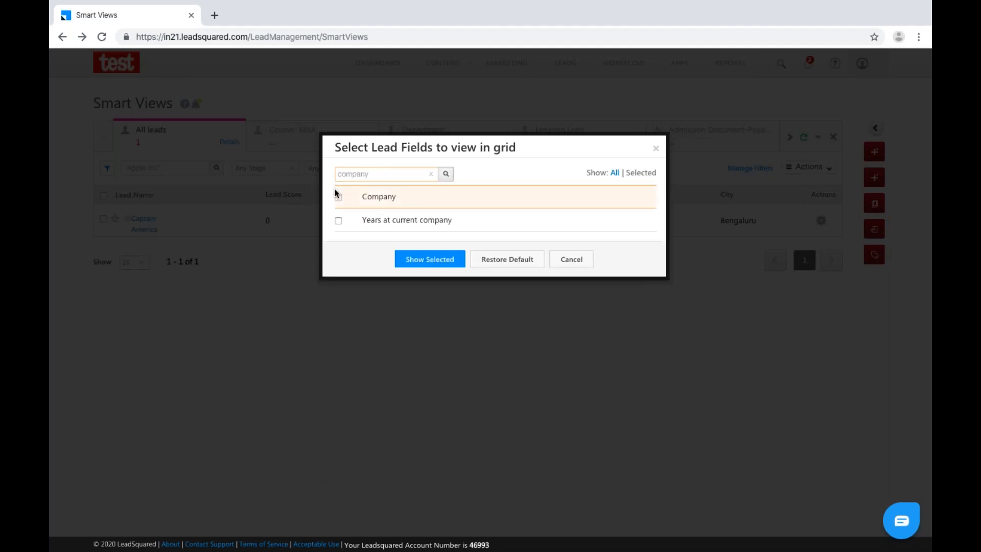
{"action": "left_click", "coordinate": [338, 197]}
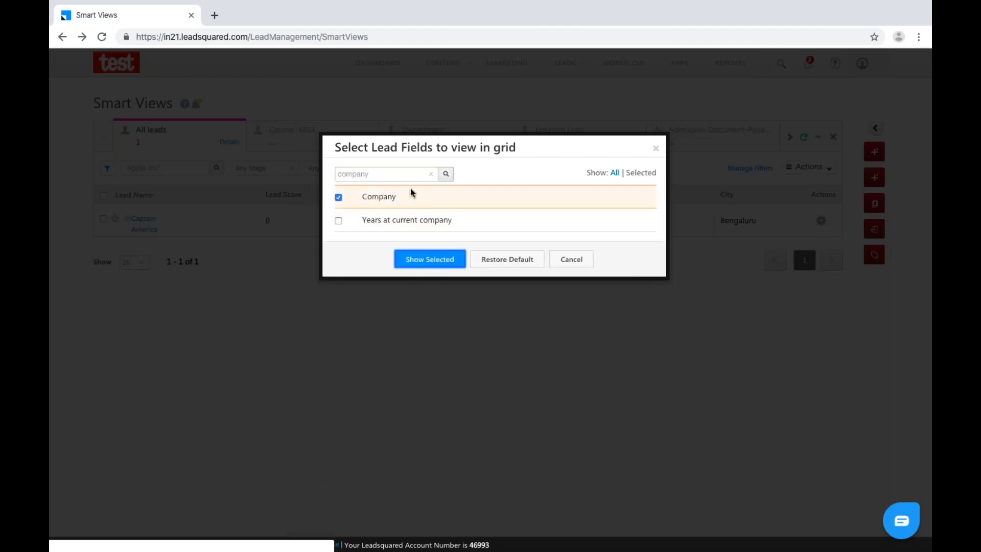
{"action": "left_click", "coordinate": [430, 259]}
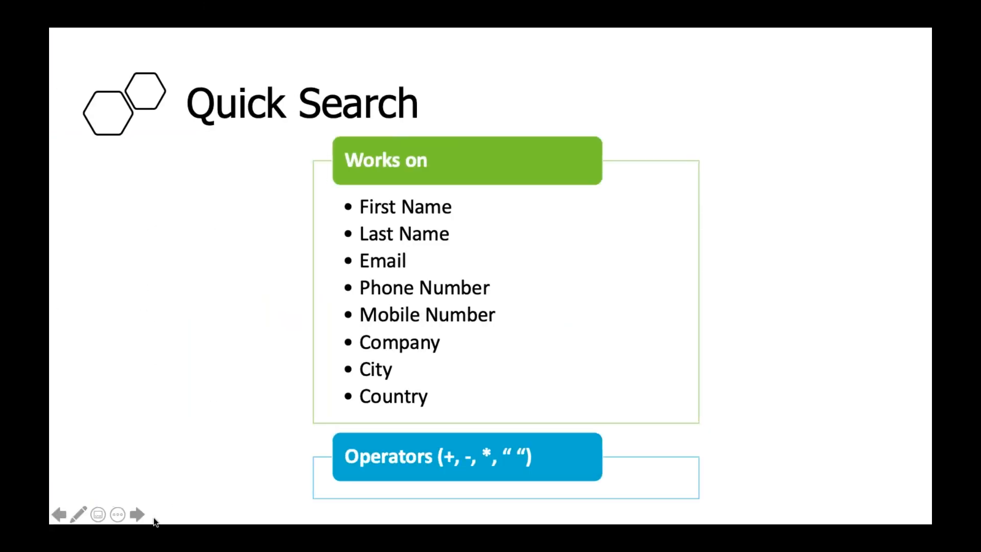
Advance the slideshow to the Question slide on filtering leads who re-submitted forms.
{"action": "left_click", "coordinate": [137, 513]}
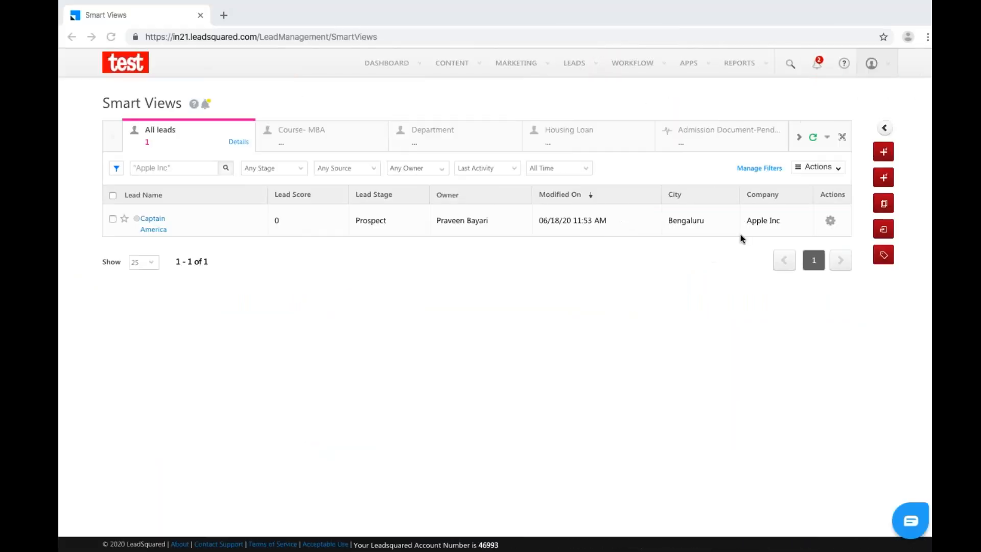
From the Smart View tabs list, start adding a new Lead-type tab.
{"action": "left_click", "coordinate": [820, 138]}
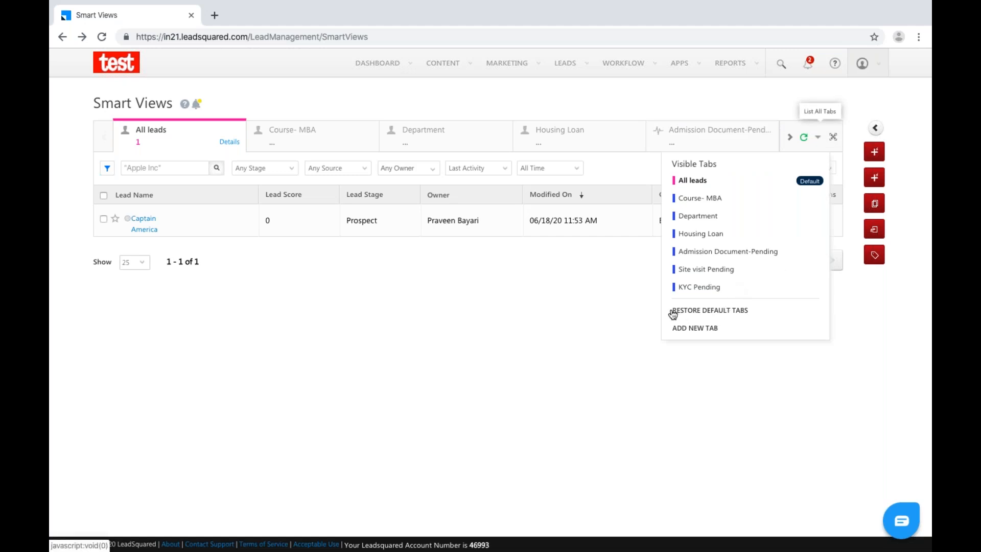
{"action": "left_click", "coordinate": [696, 329]}
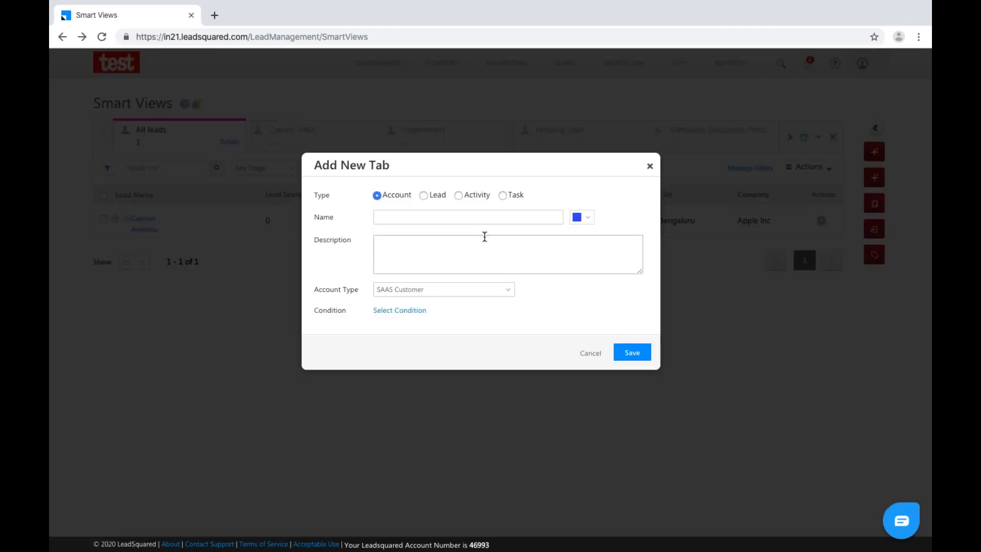
{"action": "left_click", "coordinate": [431, 197]}
Name the tab 'Resubmitted leads', use the same text as description, and open the condition picker.
{"action": "left_click", "coordinate": [456, 217]}
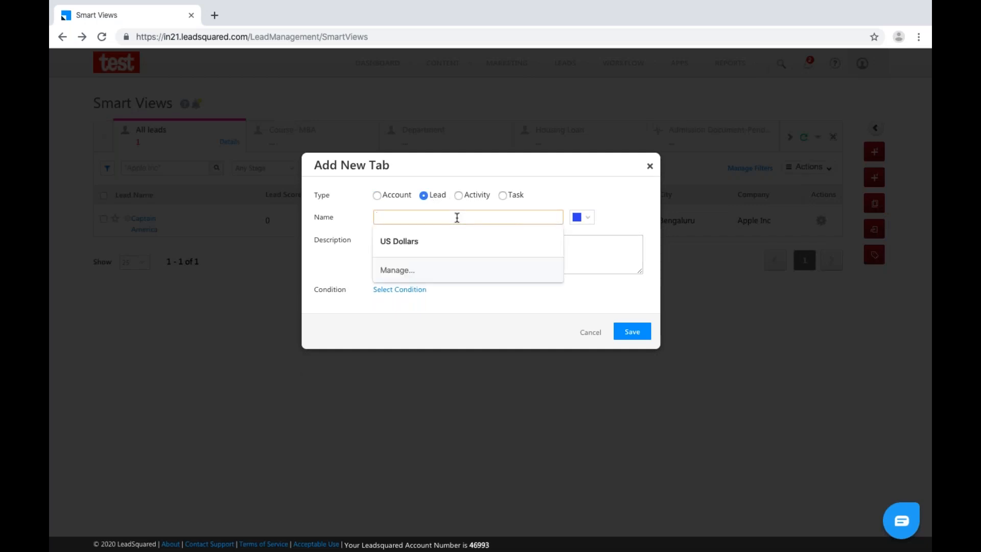
{"action": "type", "text": "Resubmitted leads"}
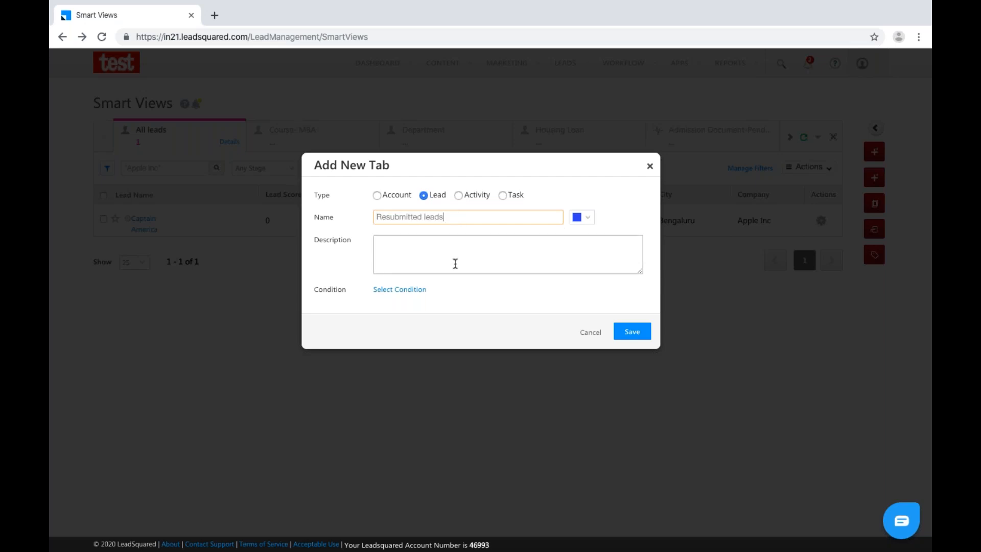
{"action": "left_click_drag", "start_coordinate": [443, 218], "coordinate": [362, 222]}
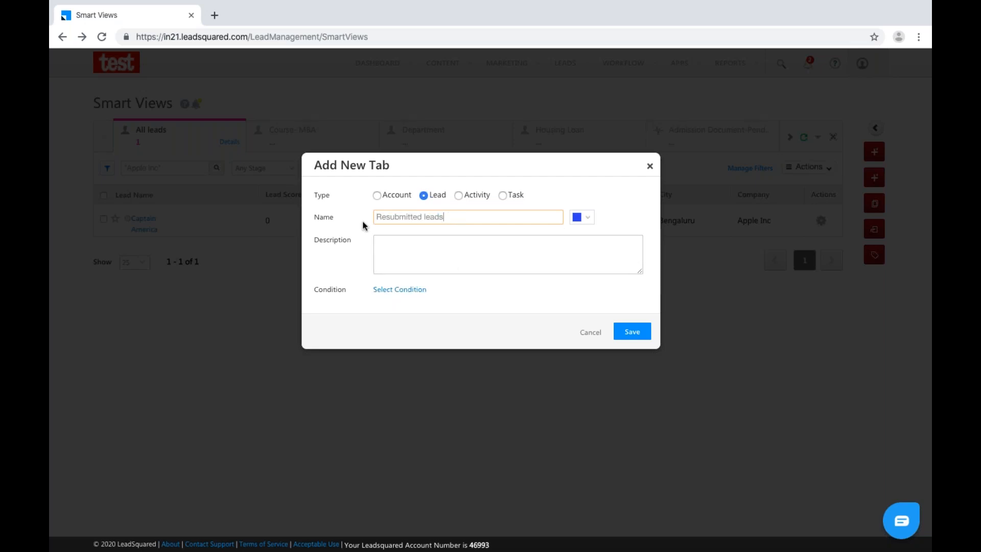
{"action": "left_click_drag", "start_coordinate": [450, 217], "coordinate": [362, 216]}
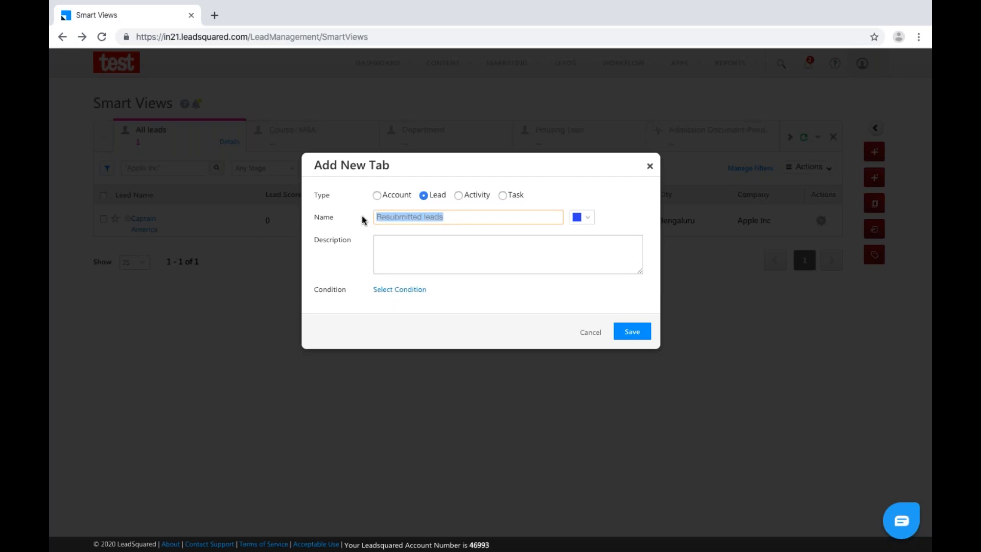
{"action": "left_click", "coordinate": [416, 252]}
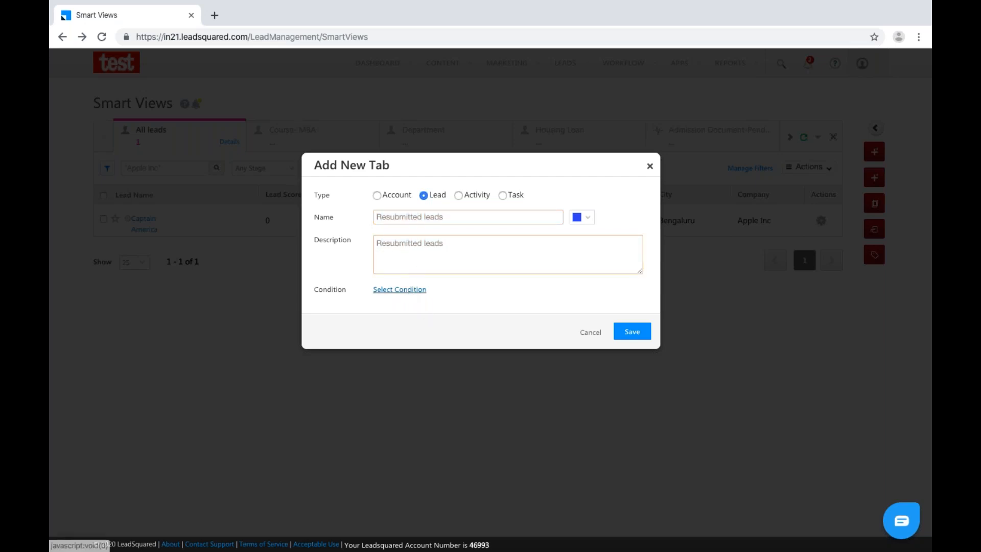
{"action": "left_click", "coordinate": [407, 290]}
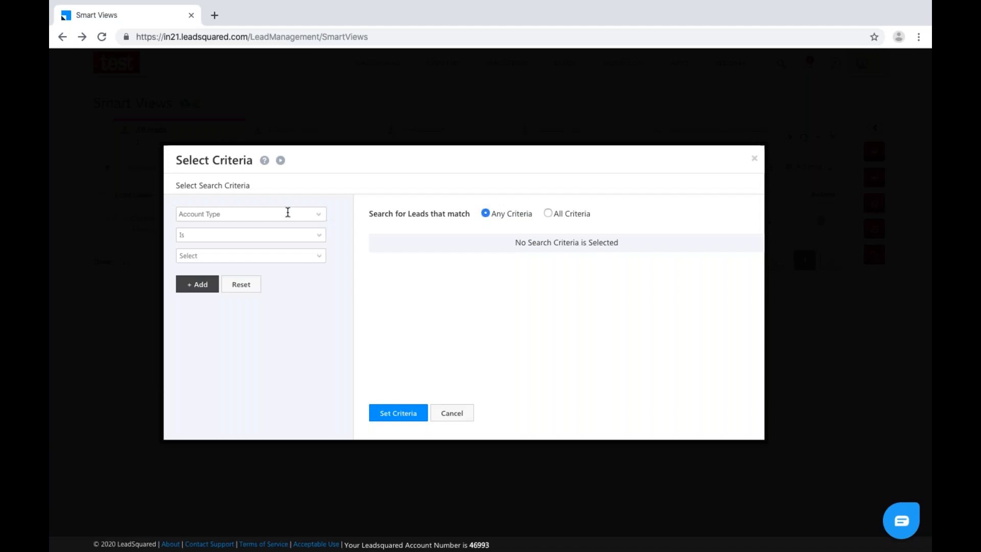
Add the criterion Lead Activity Is Lead Capture.
{"action": "left_click", "coordinate": [288, 212]}
{"action": "type", "text": "Lead"}
{"action": "left_click", "coordinate": [234, 229]}
{"action": "left_click", "coordinate": [228, 257]}
{"action": "type", "text": "Lead"}
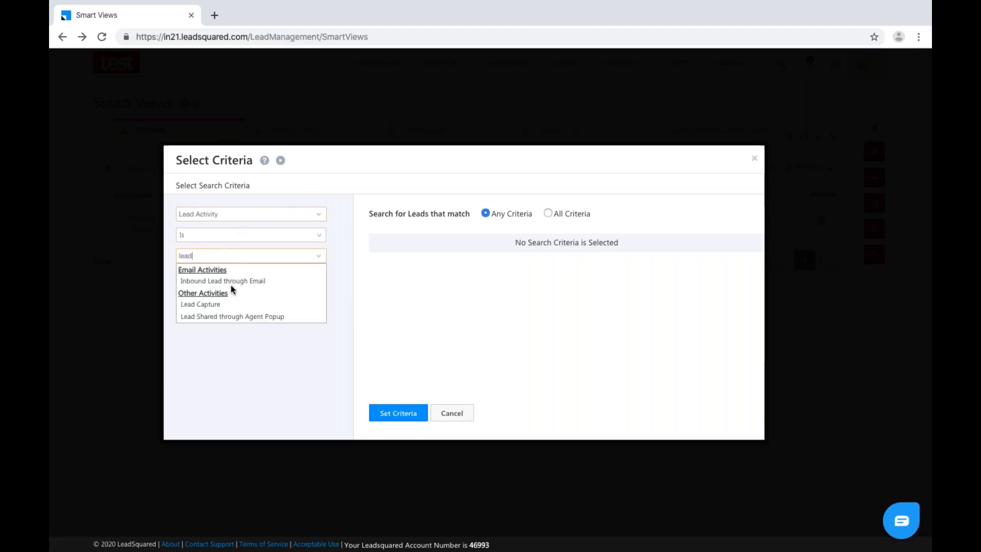
{"action": "left_click", "coordinate": [216, 305]}
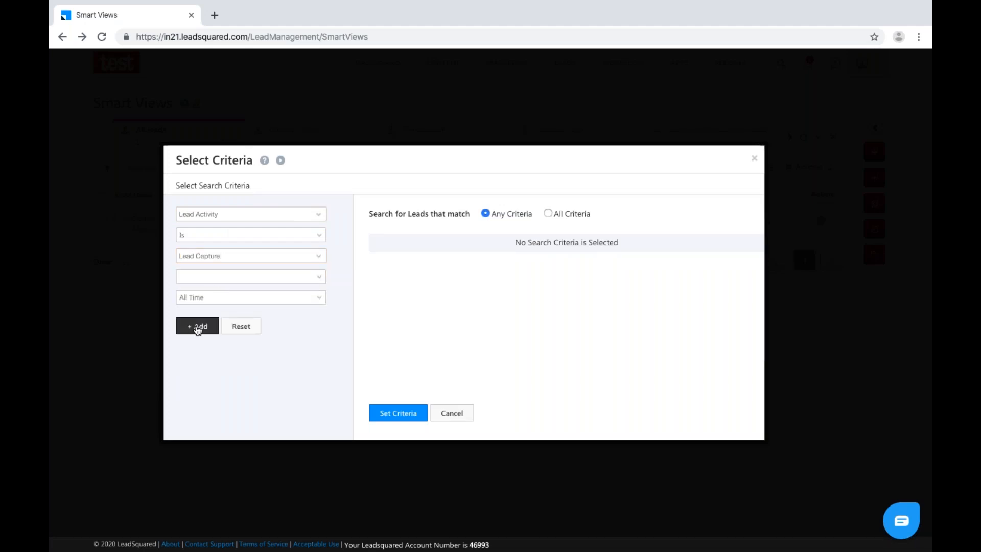
{"action": "left_click", "coordinate": [197, 326]}
Add Lead Stage Is Not Prospect, require All Criteria, and apply the criteria.
{"action": "left_click", "coordinate": [259, 217]}
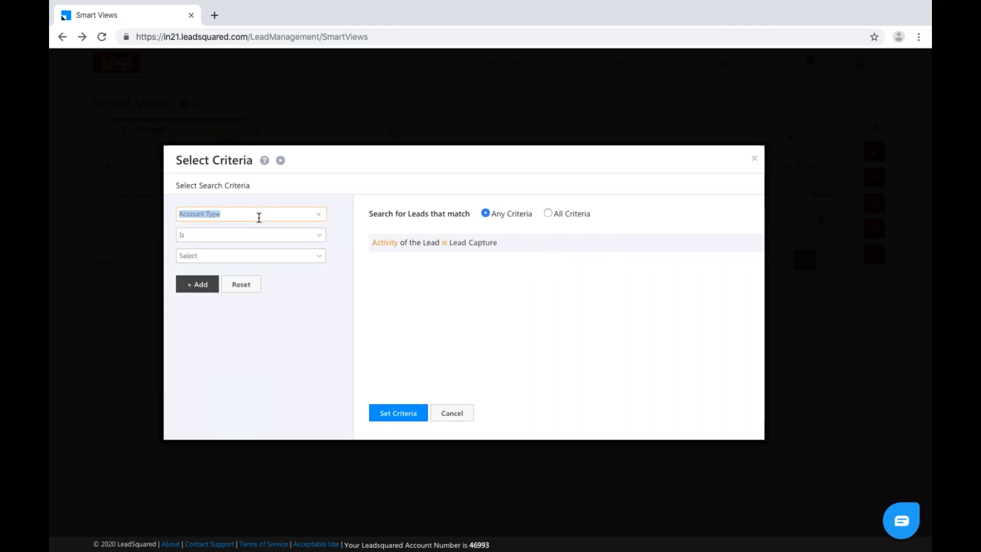
{"action": "type", "text": "lead"}
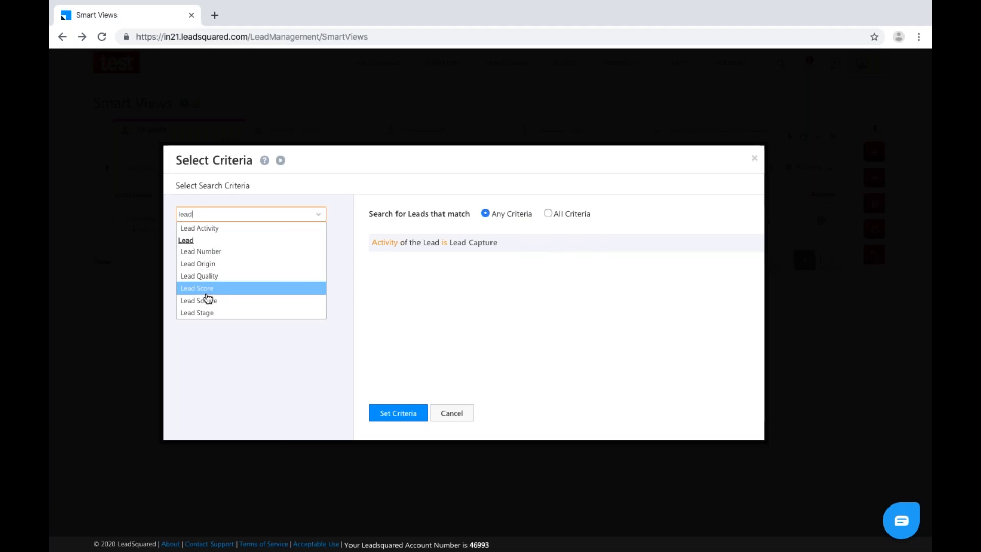
{"action": "left_click", "coordinate": [205, 313]}
{"action": "left_click", "coordinate": [211, 235]}
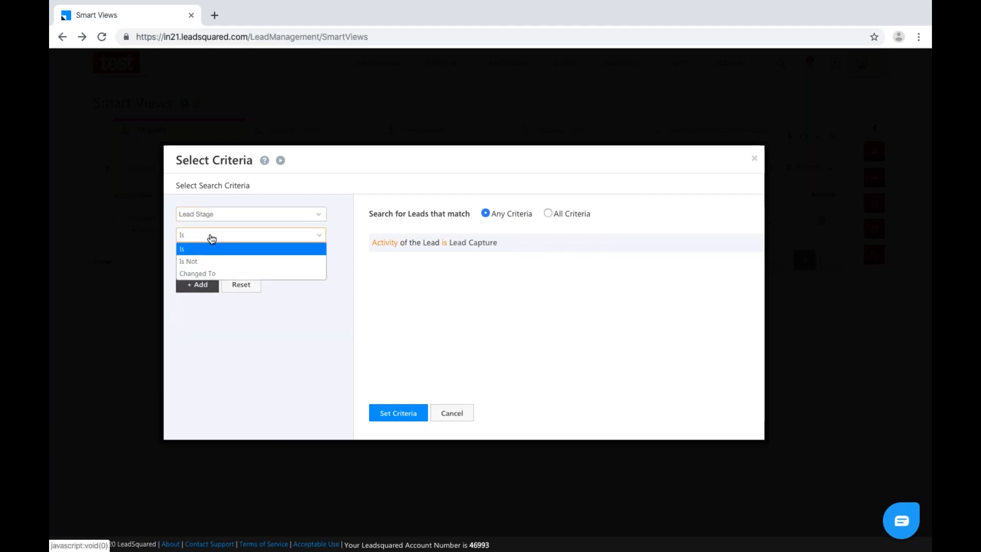
{"action": "left_click", "coordinate": [205, 262]}
{"action": "left_click", "coordinate": [213, 257]}
{"action": "left_click", "coordinate": [183, 292]}
{"action": "left_click", "coordinate": [330, 284]}
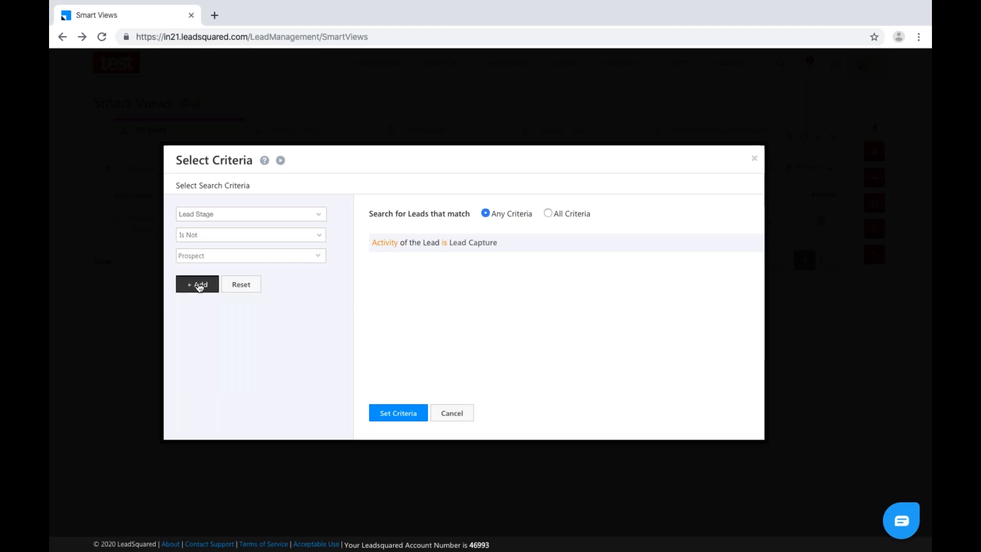
{"action": "left_click", "coordinate": [198, 284]}
{"action": "left_click", "coordinate": [547, 214]}
{"action": "left_click", "coordinate": [408, 412]}
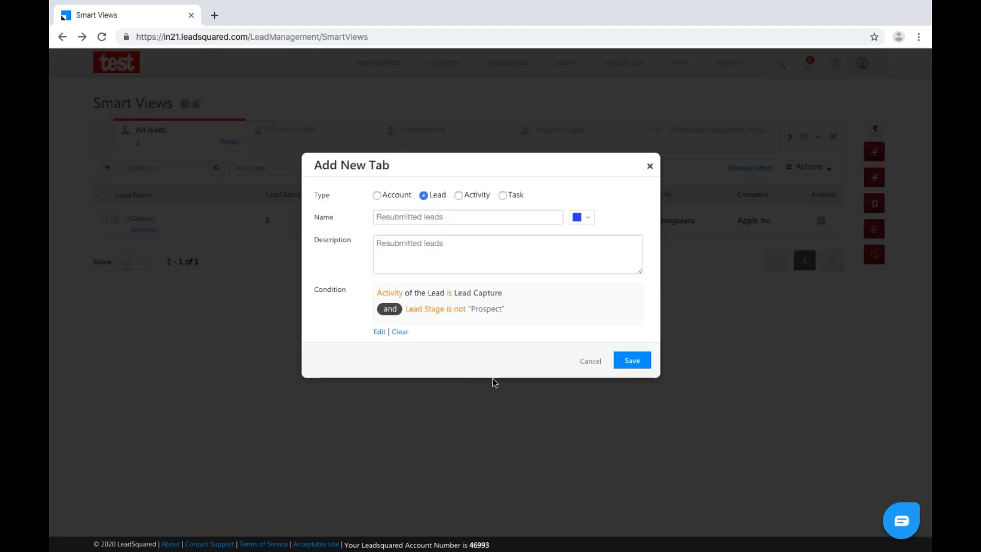
Save the Resubmitted leads tab and view its details listing both conditions.
{"action": "left_click", "coordinate": [641, 366]}
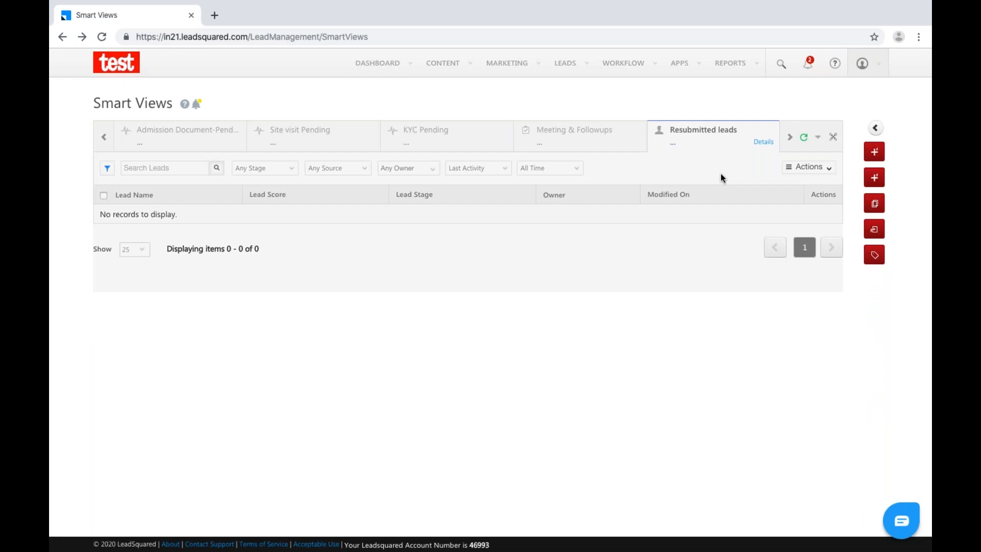
{"action": "left_click", "coordinate": [768, 143]}
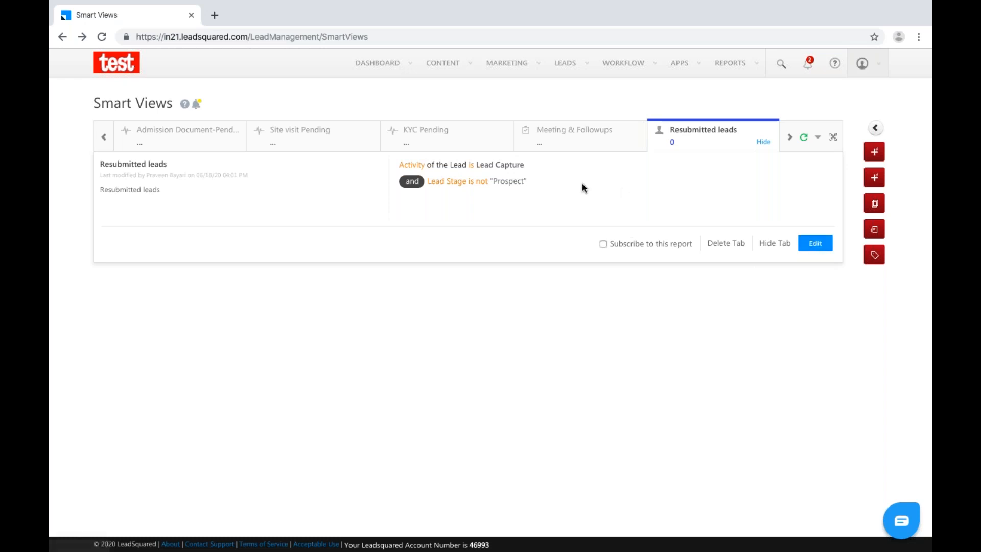
Edit the tab to keep only Lead Activity Is Lead Capture, then save it.
{"action": "left_click", "coordinate": [815, 244]}
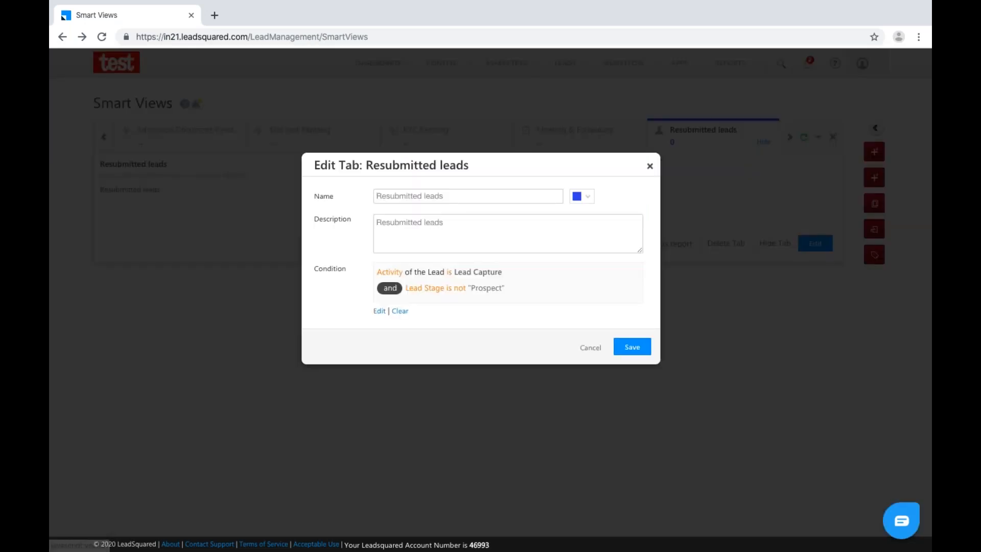
{"action": "left_click", "coordinate": [400, 312]}
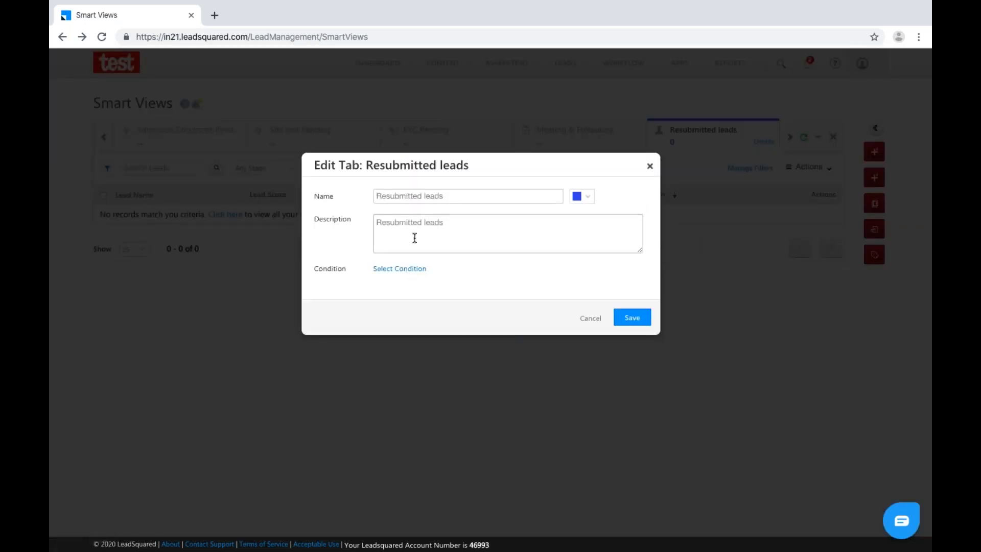
{"action": "left_click", "coordinate": [437, 267]}
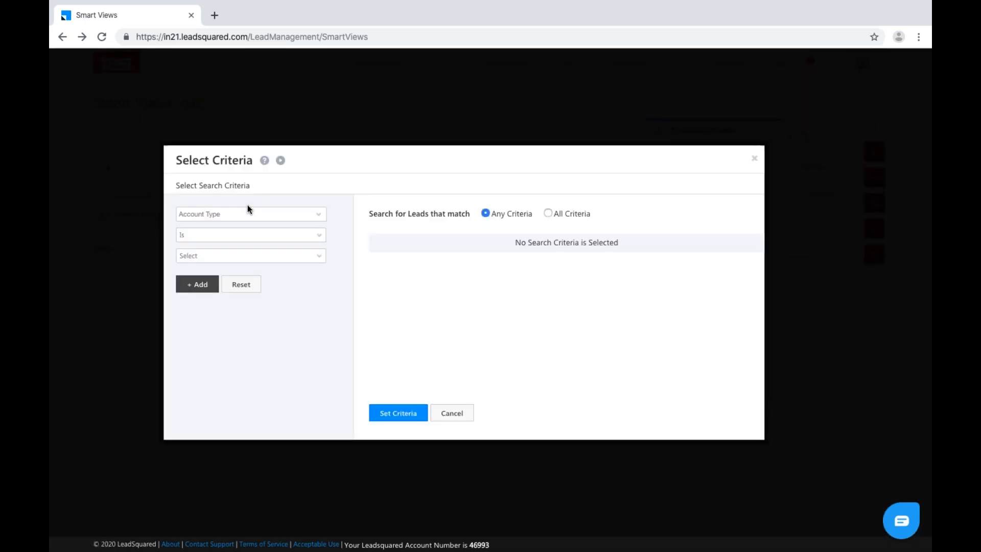
{"action": "left_click", "coordinate": [250, 213]}
{"action": "type", "text": "lead"}
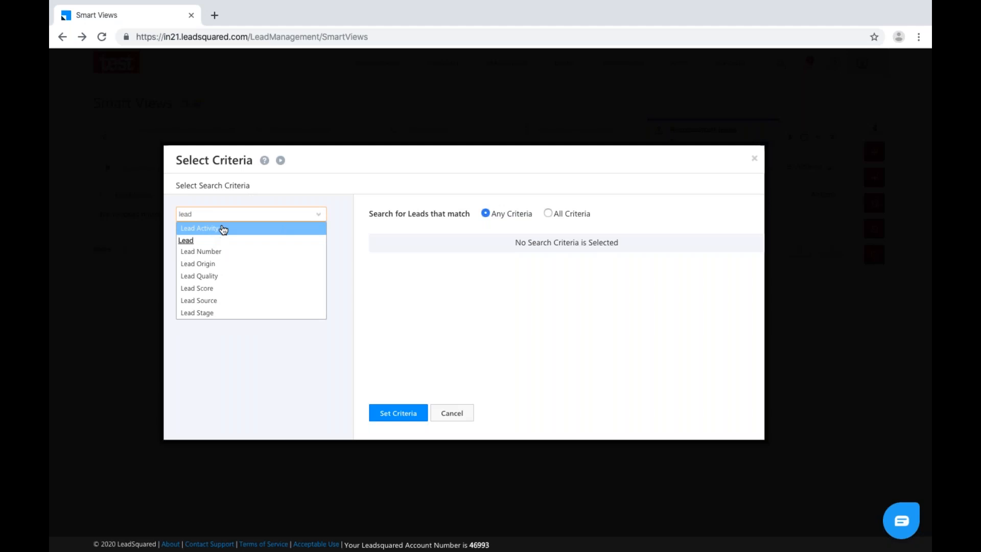
{"action": "left_click", "coordinate": [221, 229]}
{"action": "left_click", "coordinate": [231, 254]}
{"action": "type", "text": "lead"}
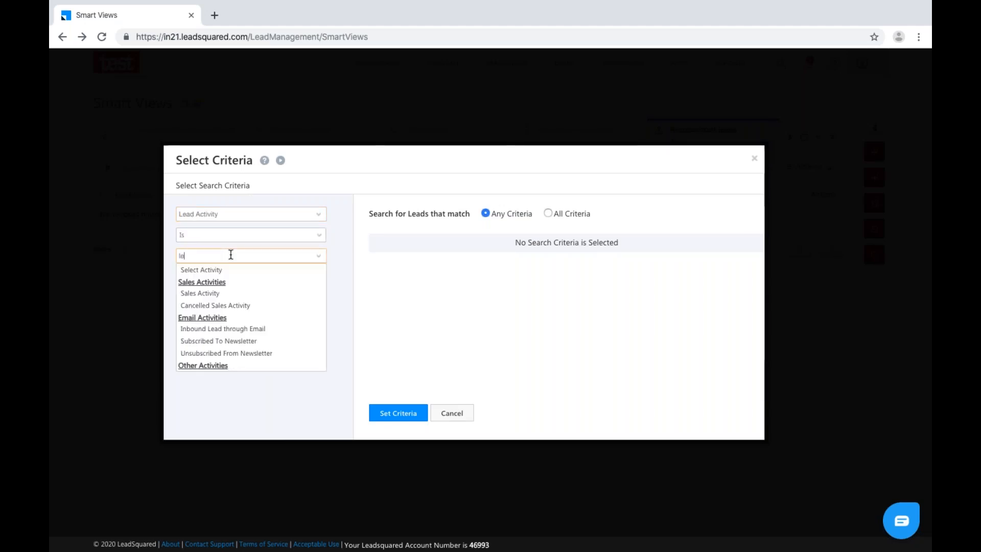
{"action": "left_click", "coordinate": [226, 305]}
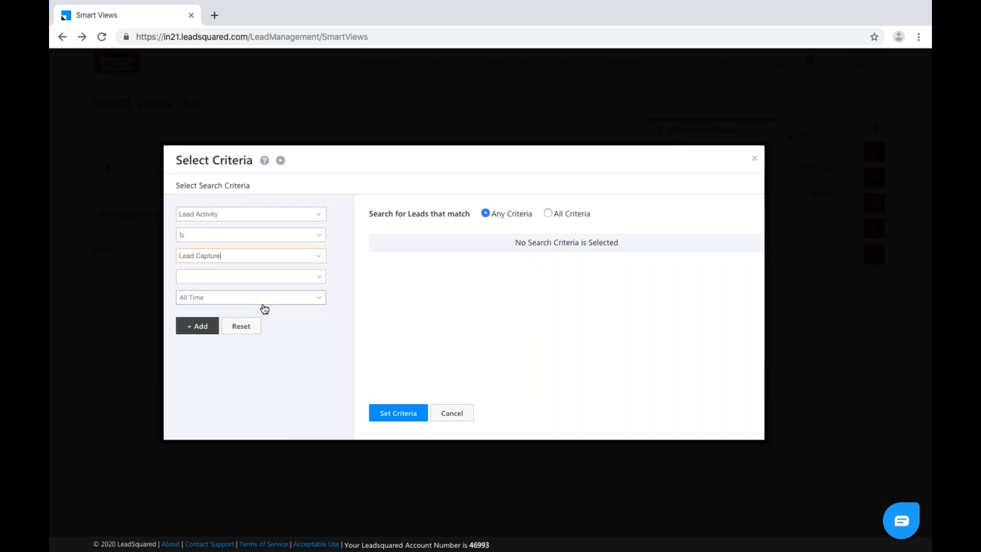
{"action": "left_click", "coordinate": [196, 327]}
{"action": "left_click", "coordinate": [383, 415]}
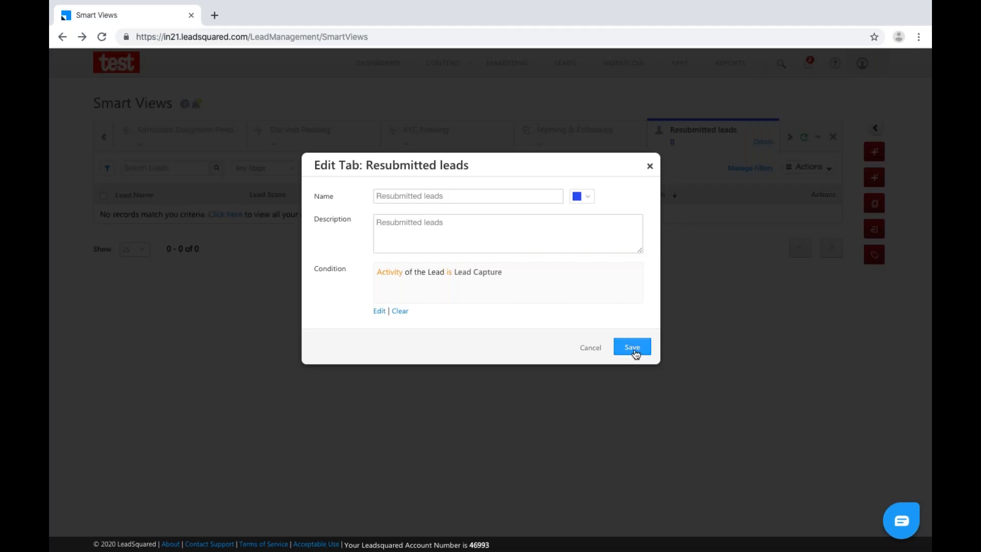
{"action": "left_click", "coordinate": [633, 348]}
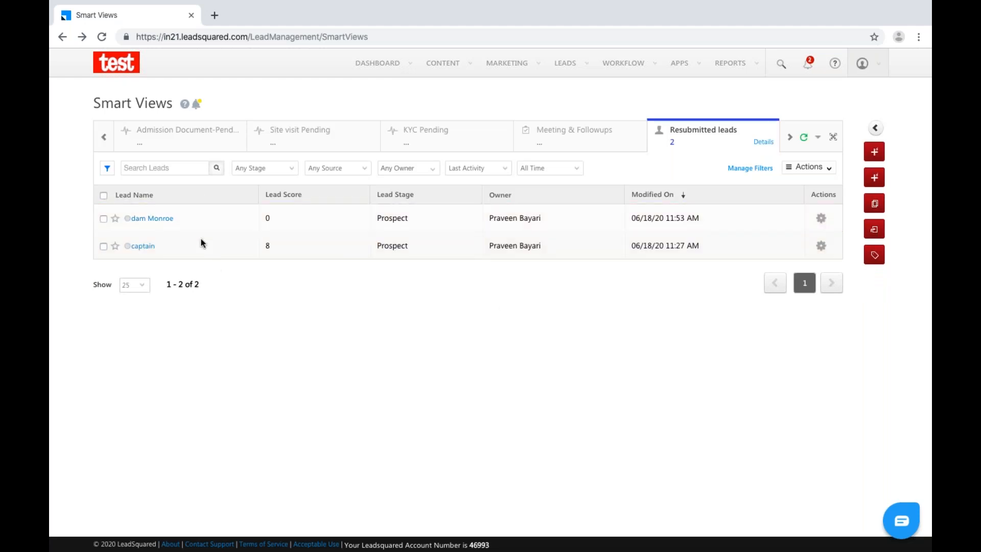
Open the first lead in a new tab, check its Lead Capture details, then close it.
{"action": "right_click", "coordinate": [163, 221]}
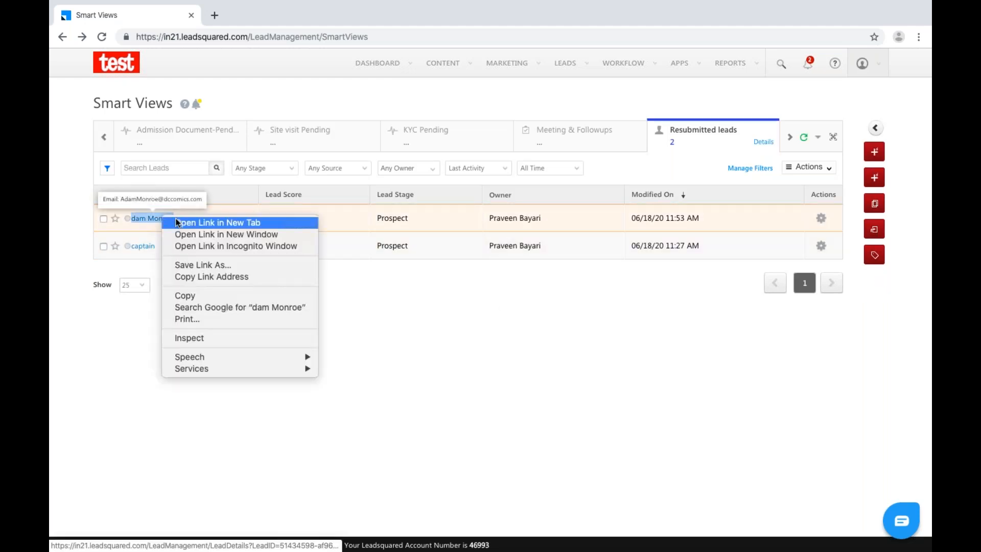
{"action": "key", "text": "Escape"}
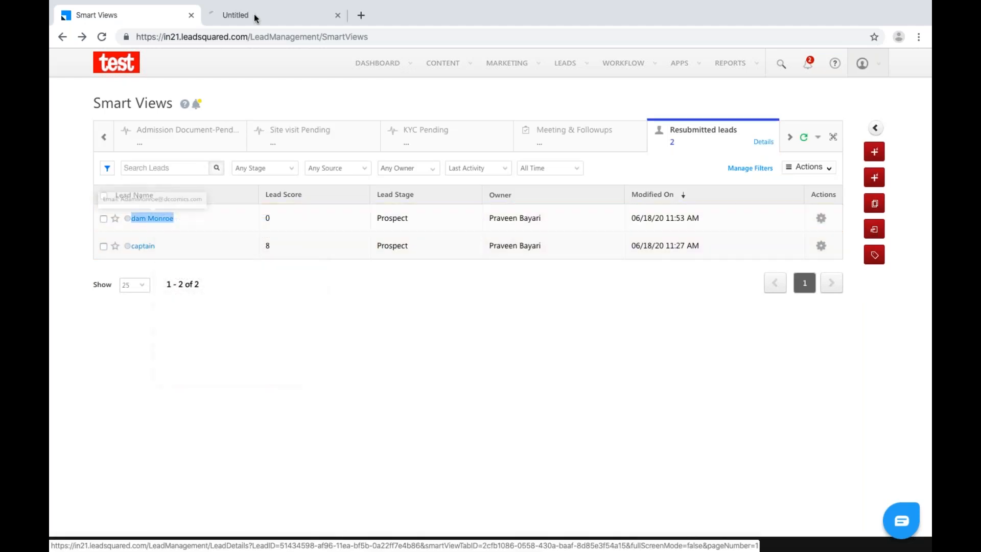
{"action": "left_click", "coordinate": [256, 16]}
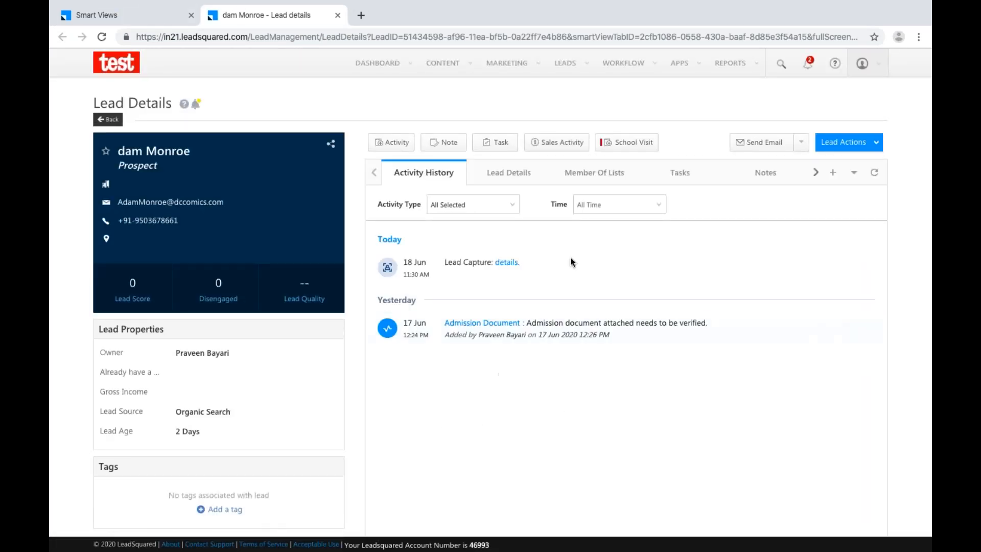
{"action": "left_click", "coordinate": [507, 263]}
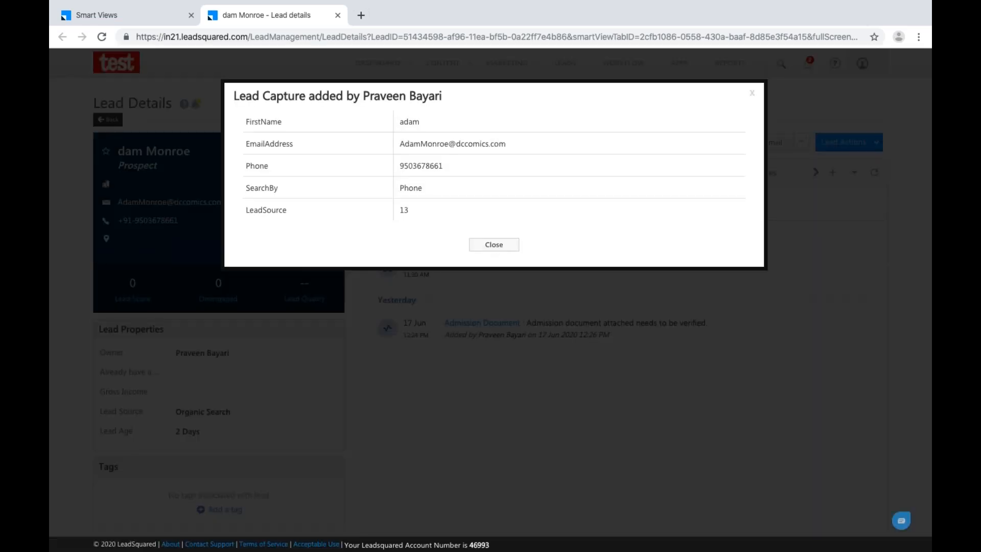
{"action": "left_click", "coordinate": [494, 245]}
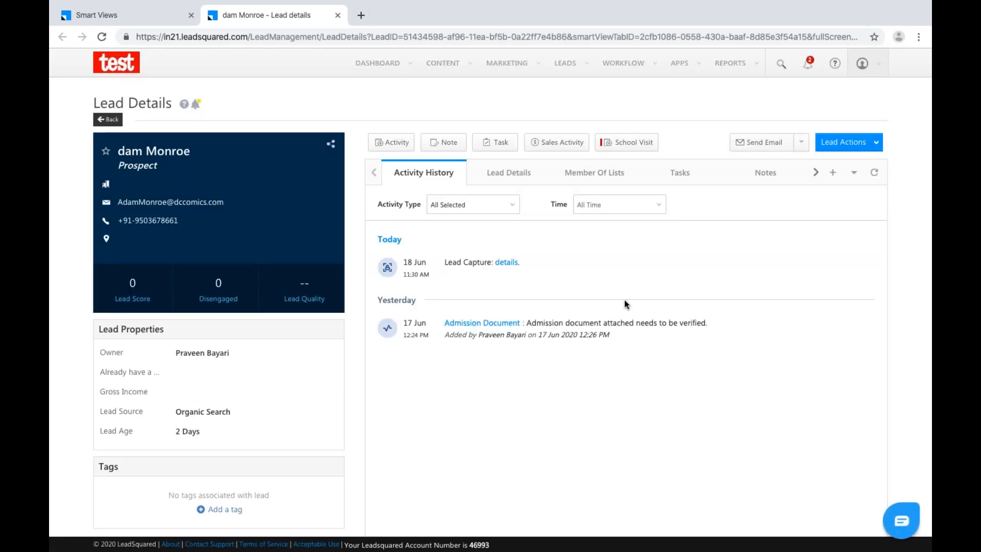
{"action": "left_click", "coordinate": [338, 15]}
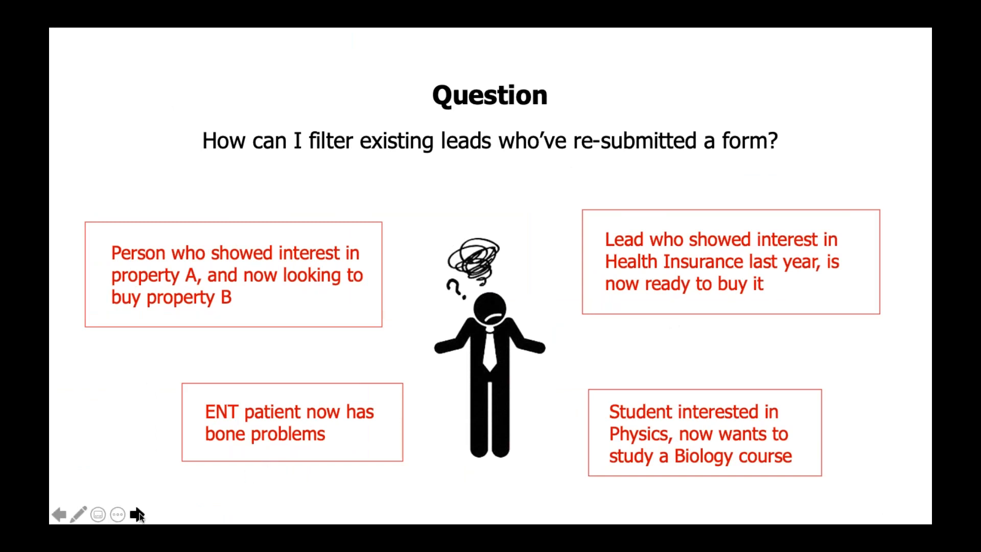
Advance the slideshow past the Question slide to the next slide.
{"action": "left_click", "coordinate": [137, 514]}
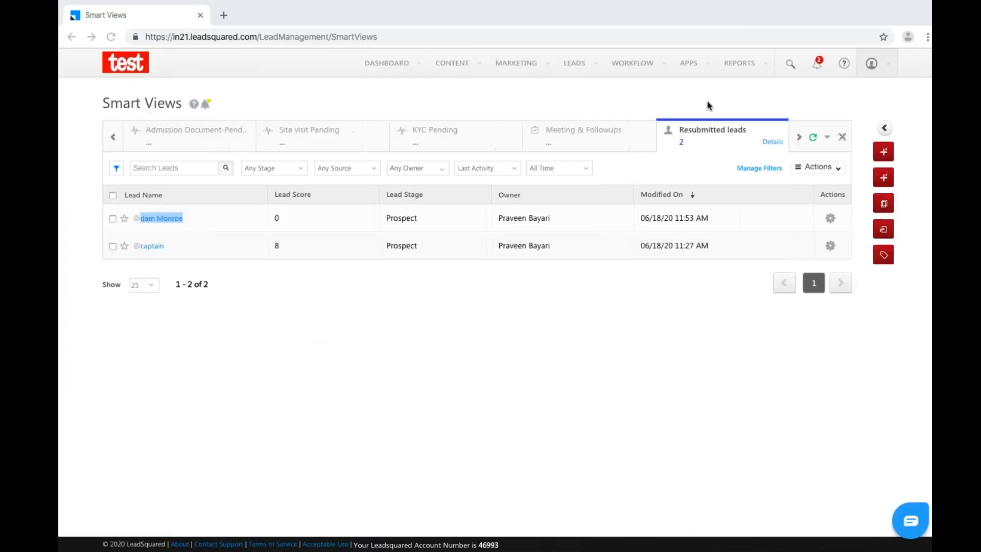
Go to Settings > Leads > Smart Views and show the actions for the listed views.
{"action": "left_click", "coordinate": [869, 63]}
{"action": "left_click", "coordinate": [804, 163]}
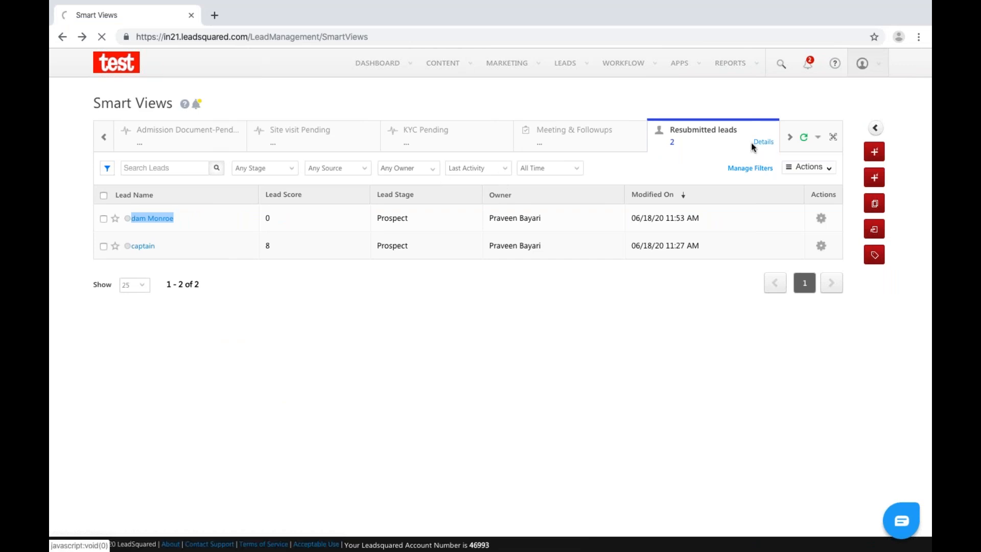
{"action": "left_click", "coordinate": [869, 72]}
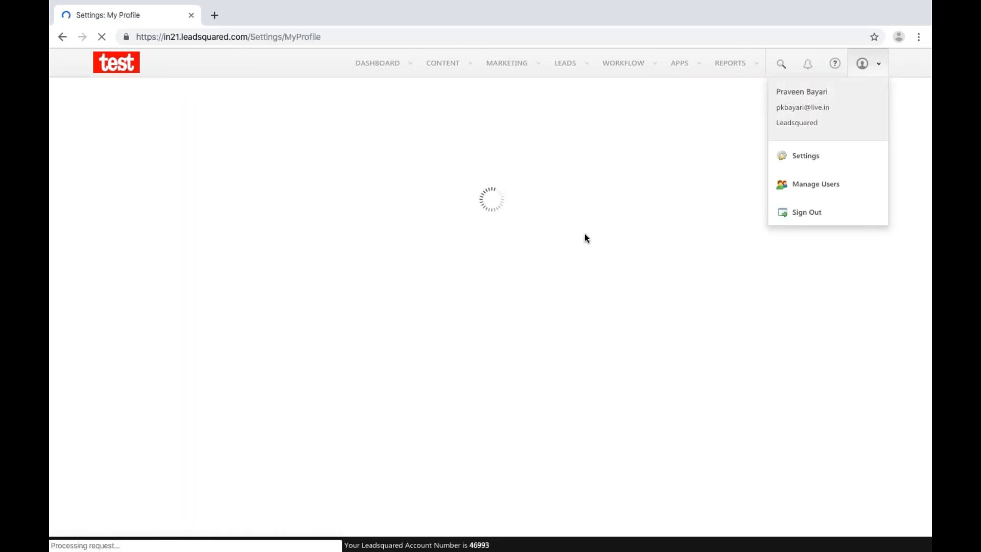
{"action": "left_click", "coordinate": [141, 242]}
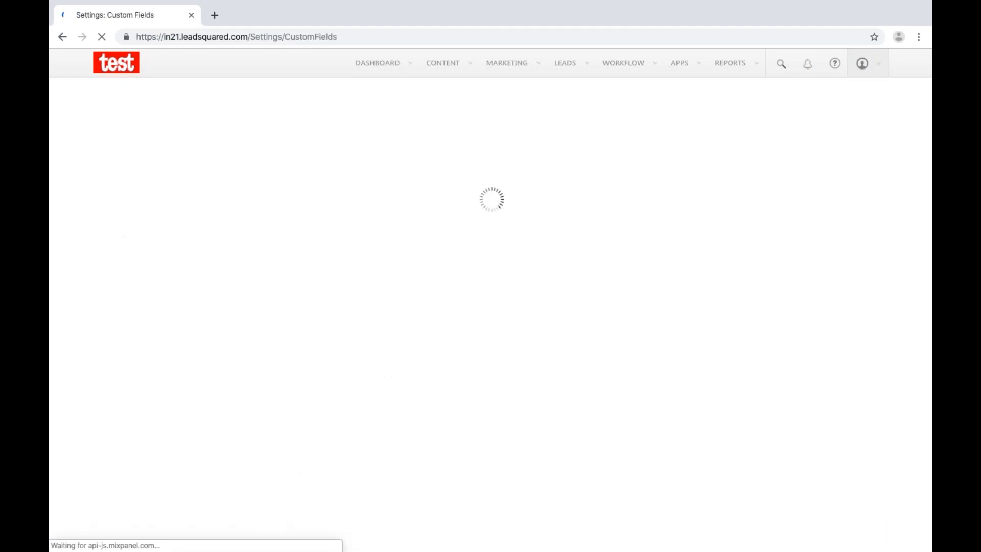
{"action": "left_click", "coordinate": [277, 308]}
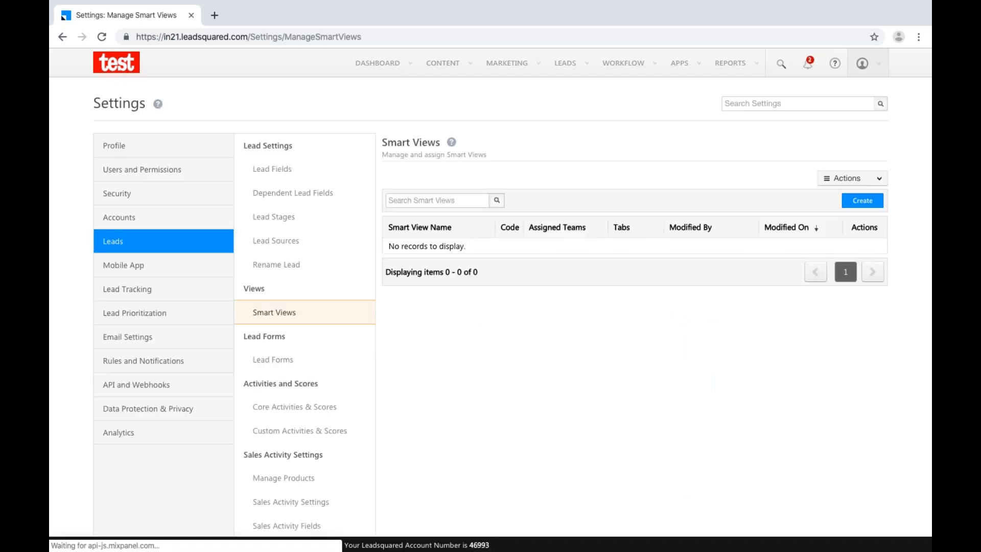
{"action": "left_click", "coordinate": [880, 180]}
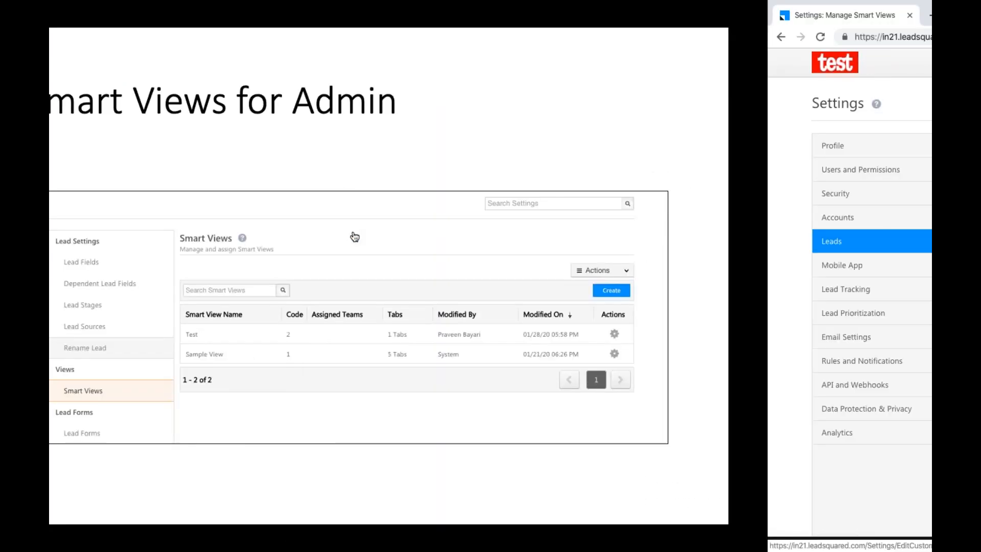
Advance the slideshow from Smart Views for Admin to the Custom Tabs slide.
{"action": "left_click", "coordinate": [139, 514]}
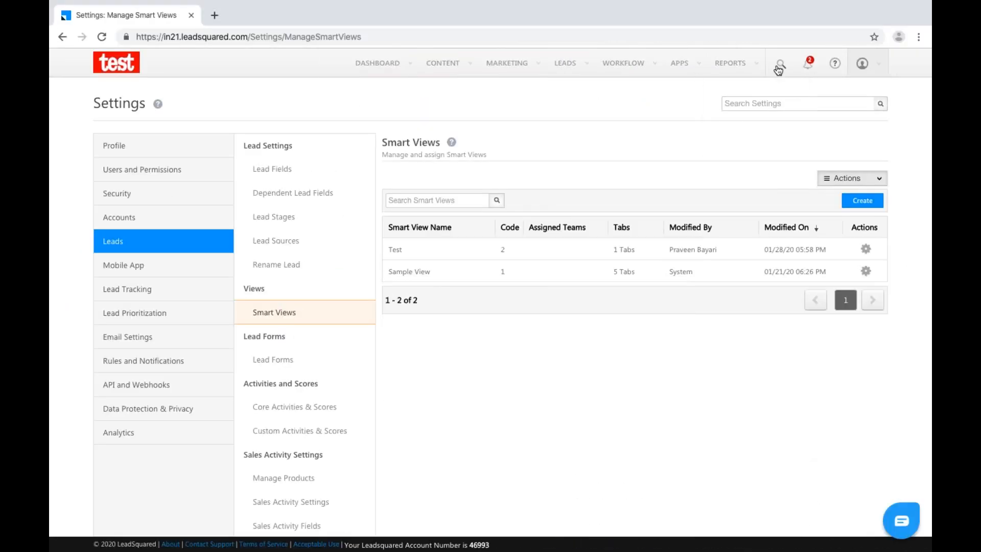
Open the Apps Marketplace from the APPS menu.
{"action": "mouse_move", "coordinate": [758, 64]}
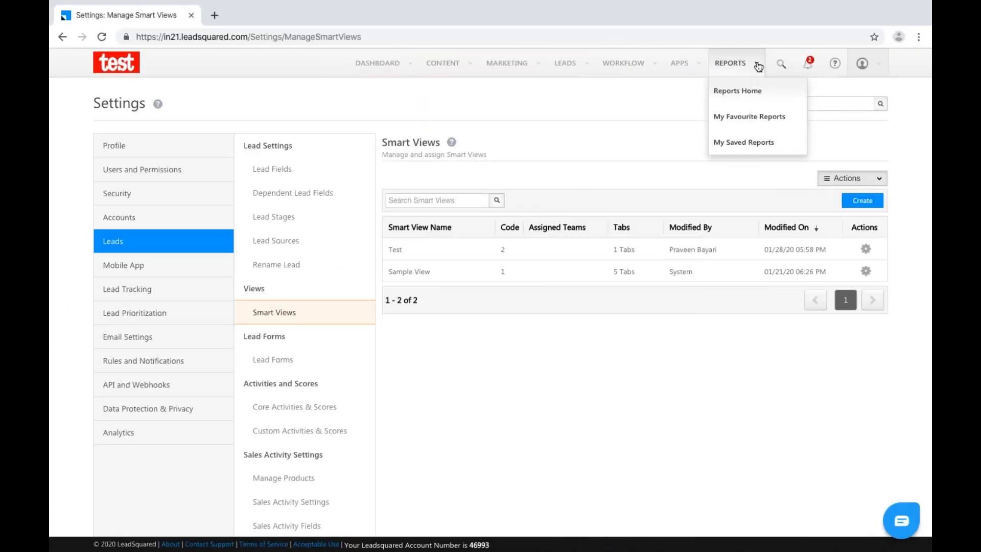
{"action": "mouse_move", "coordinate": [692, 63]}
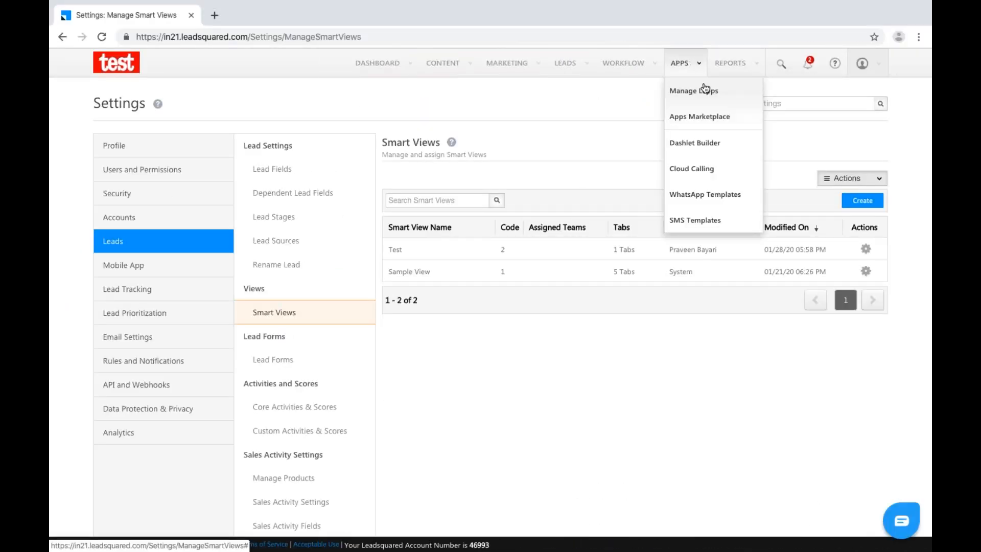
{"action": "left_click", "coordinate": [703, 118]}
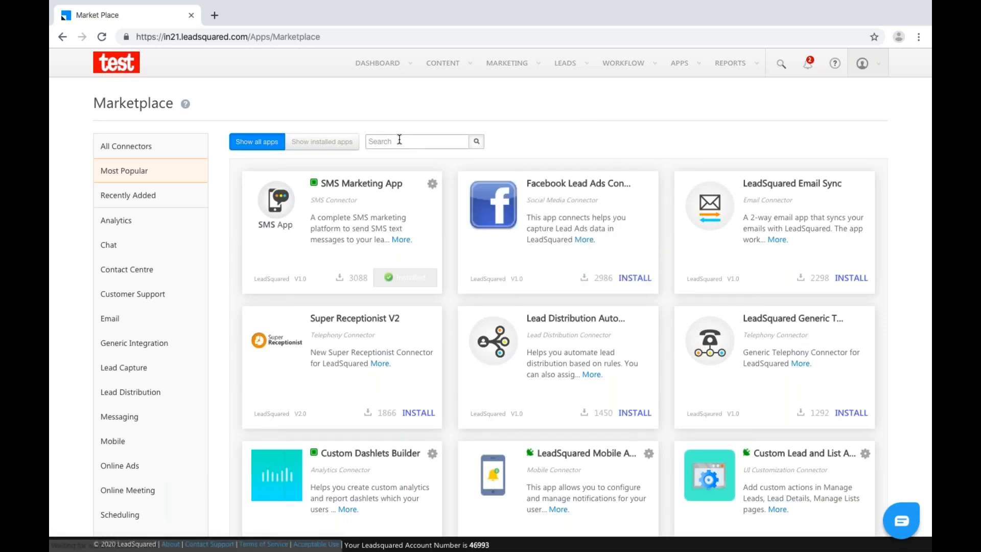
Scroll to the installed Custom Tab Connector and bring up its gear options.
{"action": "left_click", "coordinate": [400, 140]}
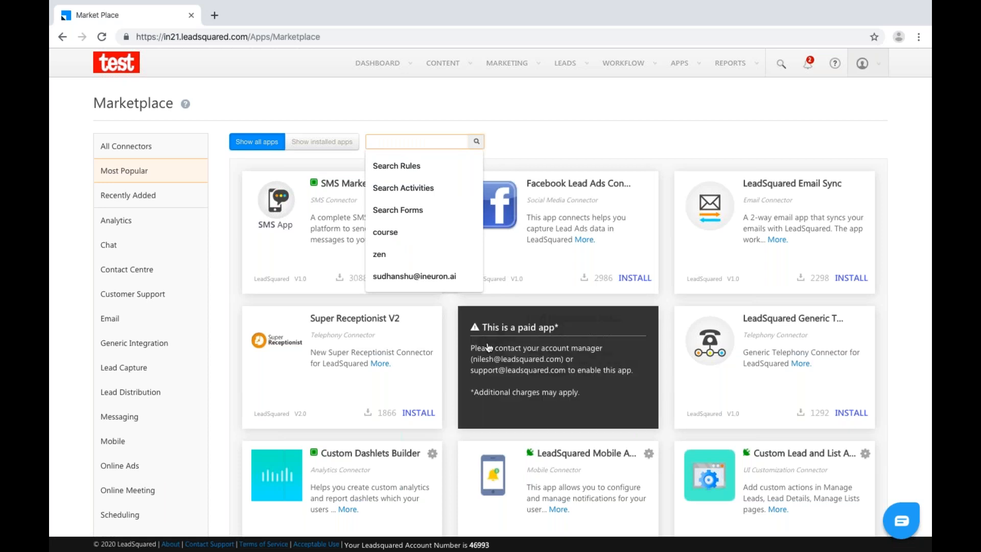
{"action": "scroll", "coordinate": [489, 348], "scroll_direction": "down", "scroll_amount": 1}
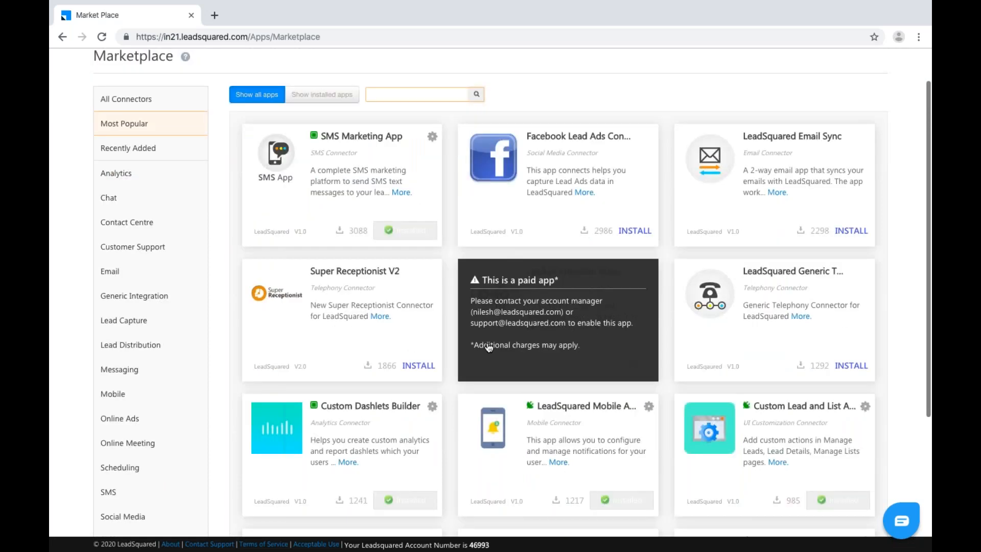
{"action": "scroll", "coordinate": [489, 347], "scroll_direction": "down", "scroll_amount": 2}
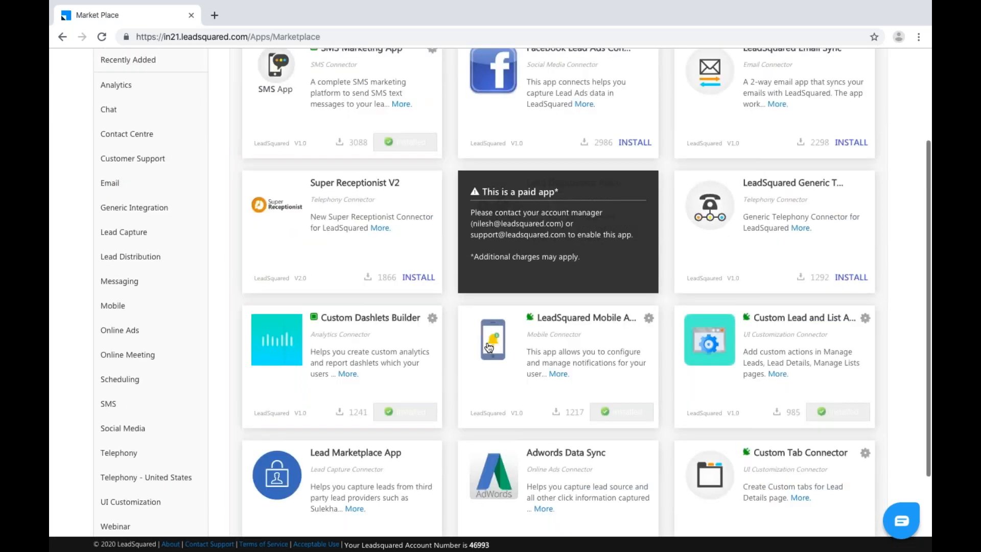
{"action": "scroll", "coordinate": [489, 347], "scroll_direction": "down", "scroll_amount": 1}
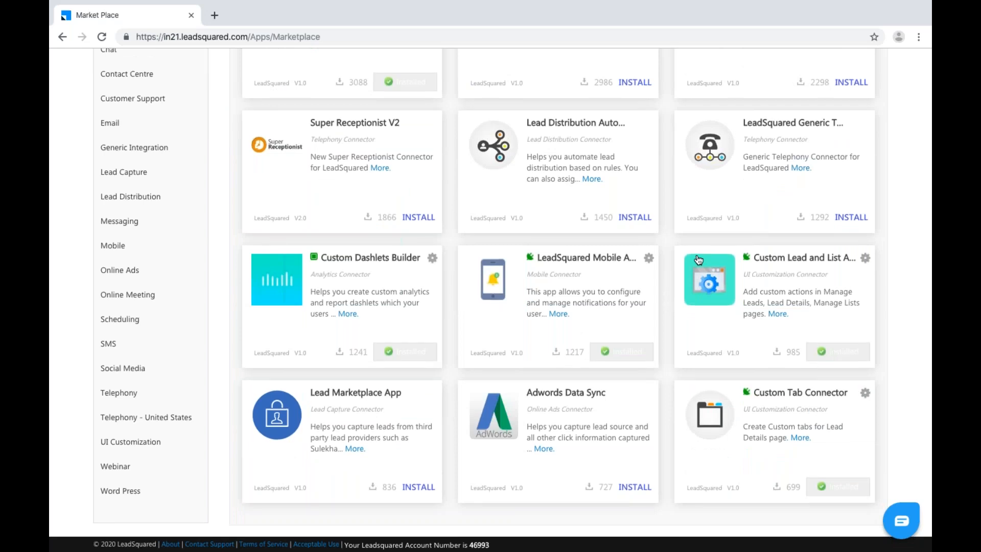
{"action": "scroll", "coordinate": [698, 260], "scroll_direction": "up", "scroll_amount": 4}
{"action": "mouse_move", "coordinate": [684, 63]}
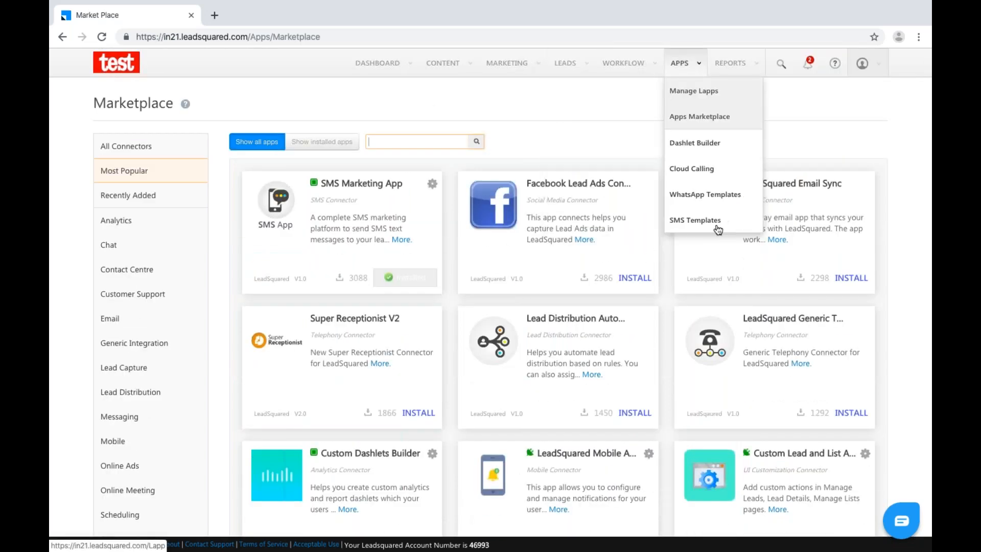
{"action": "scroll", "coordinate": [718, 230], "scroll_direction": "down", "scroll_amount": 5}
{"action": "left_click", "coordinate": [864, 343]}
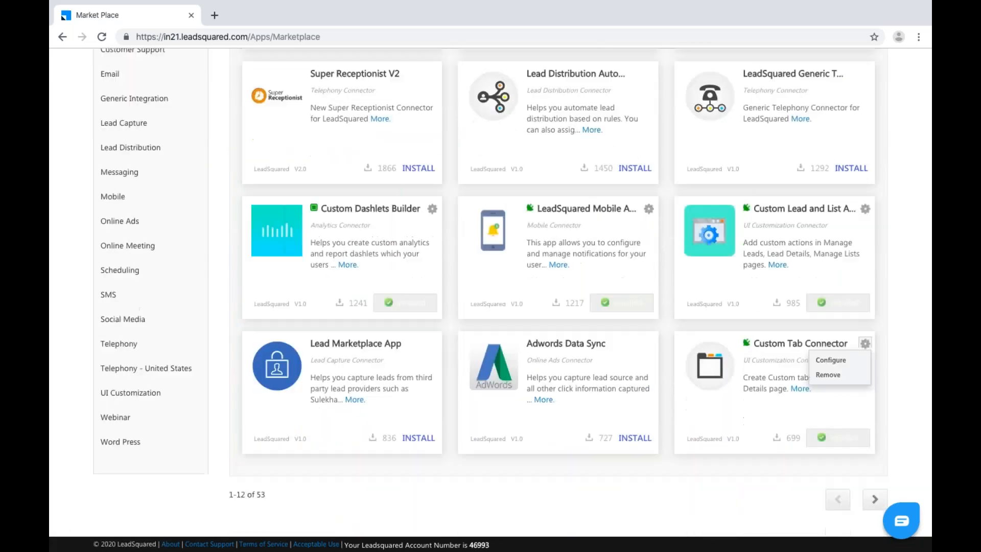
Open the Custom Tab Connector configuration and add a custom tab for All Leads.
{"action": "left_click", "coordinate": [844, 364]}
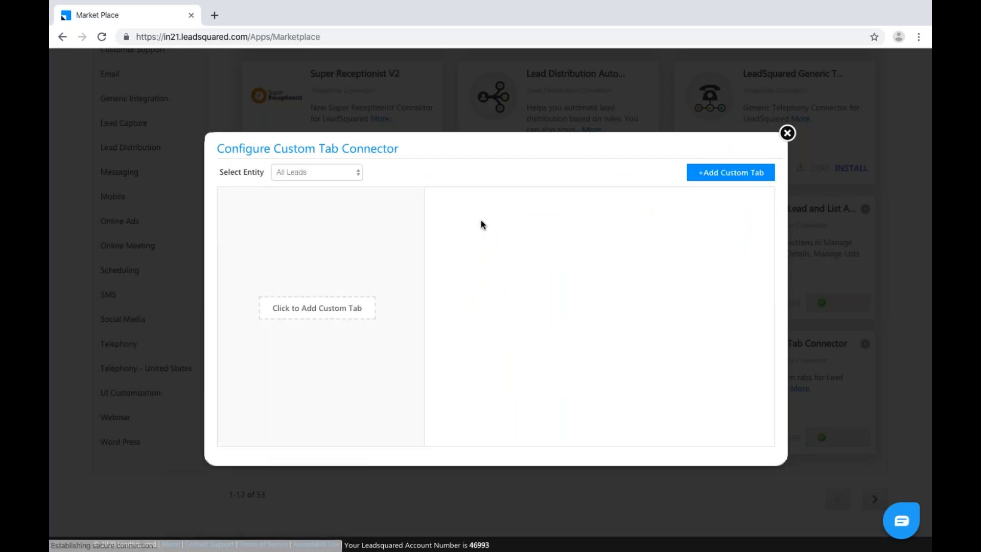
{"action": "left_click", "coordinate": [285, 314]}
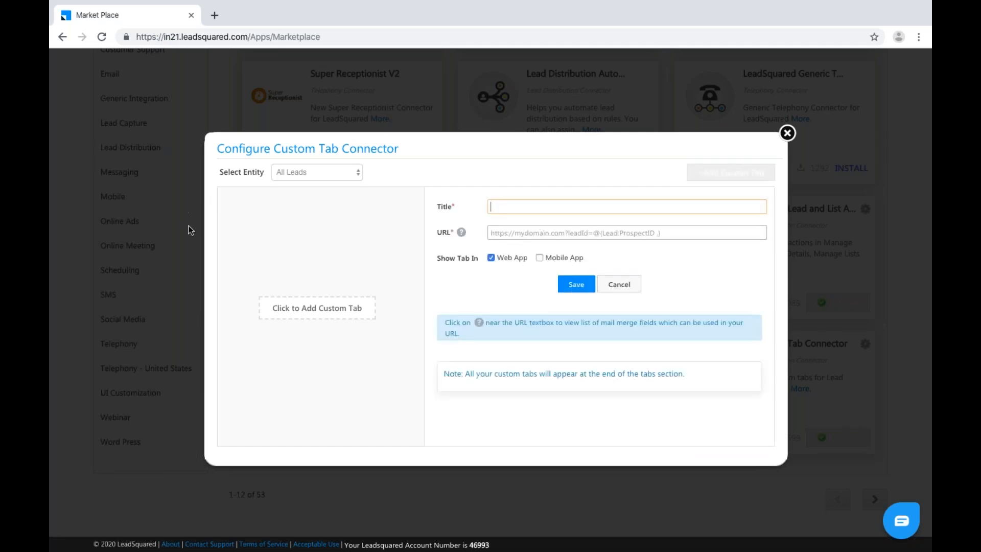
{"action": "left_click", "coordinate": [323, 172]}
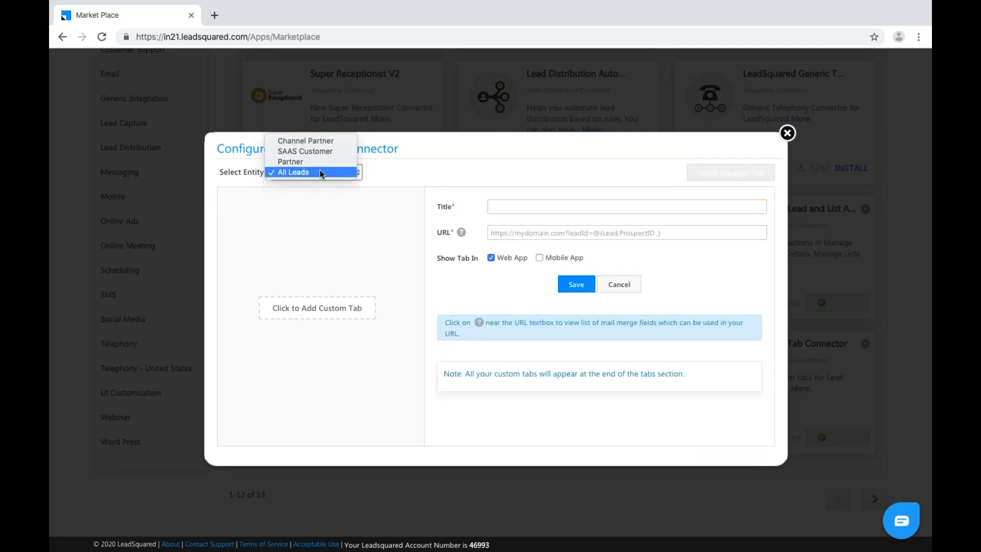
{"action": "left_click", "coordinate": [322, 172]}
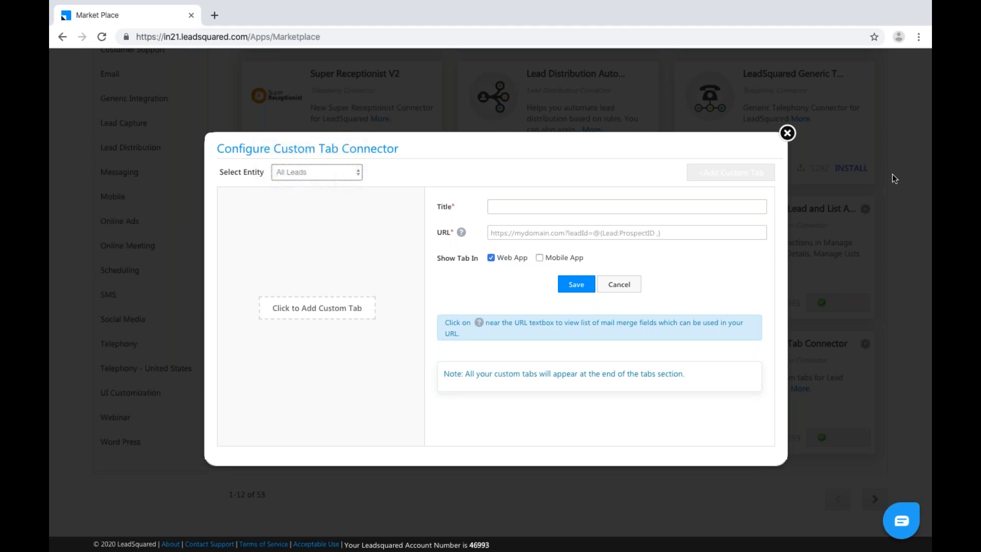
Enter 'Zendesk' as the custom tab title, then close the dialog.
{"action": "left_click", "coordinate": [530, 208]}
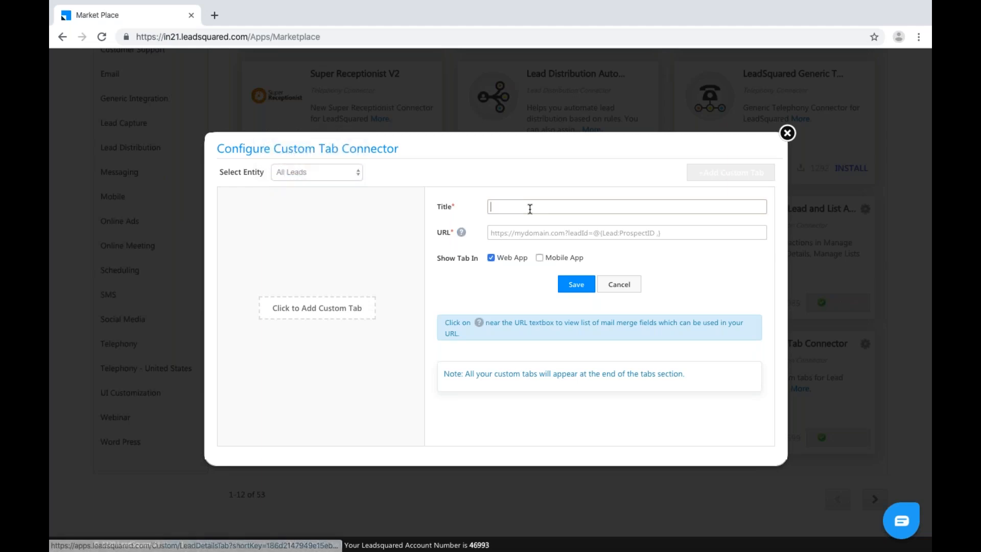
{"action": "type", "text": "tite"}
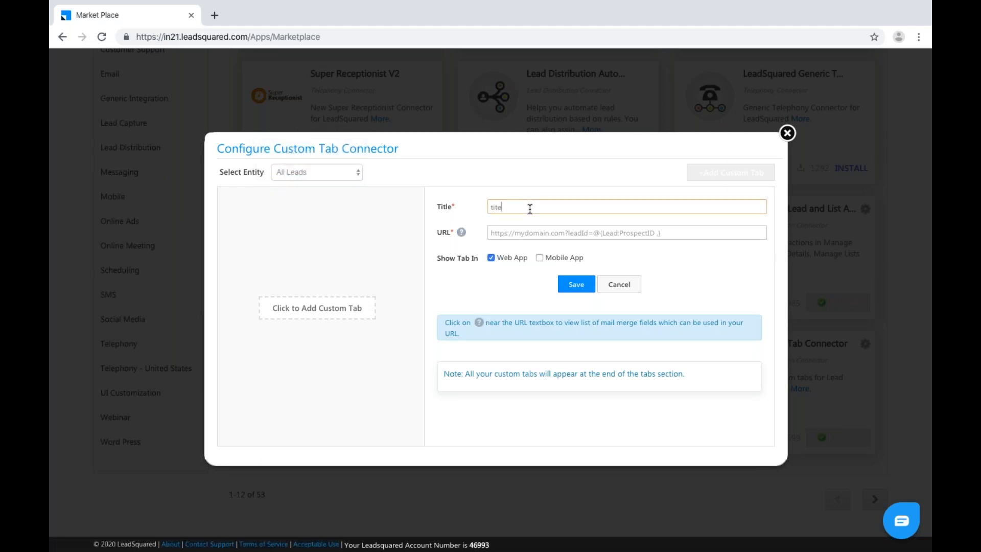
{"action": "key", "text": "BackSpace"}
{"action": "key", "text": "BackSpace"}
{"action": "key", "text": "BackSpace"}
{"action": "key", "text": "BackSpace"}
{"action": "type", "text": "Zendesk"}
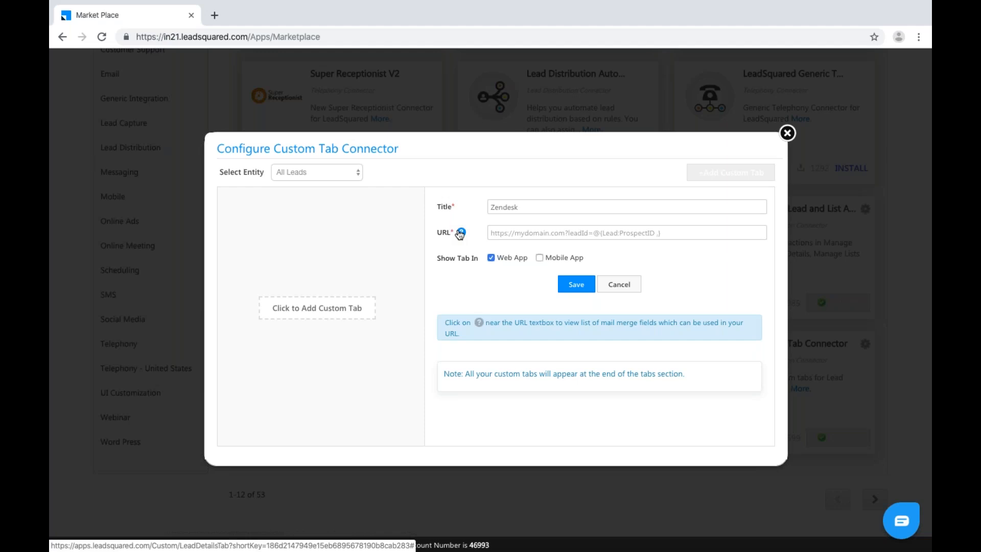
{"action": "left_click", "coordinate": [787, 134]}
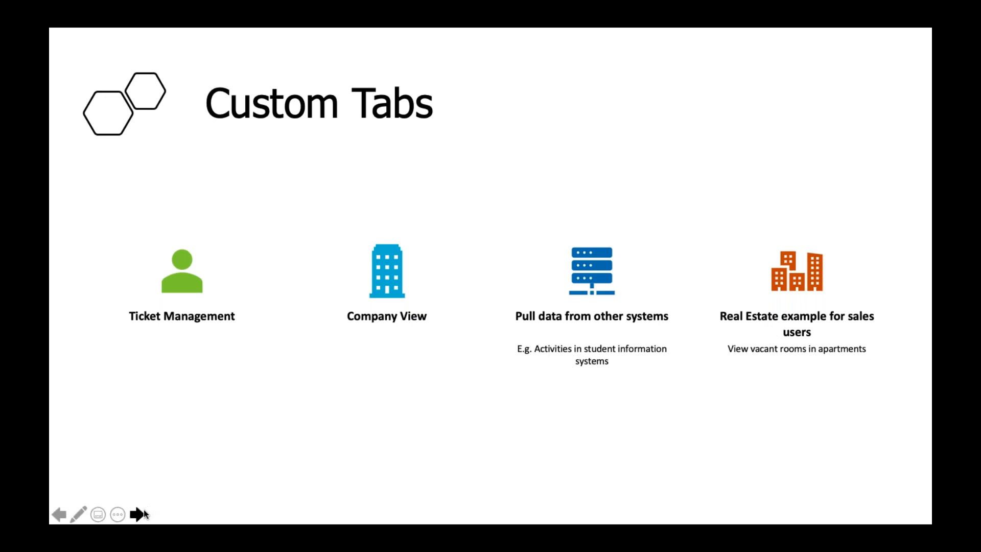
Move to the next slide, the Lead Details example with an Upload Documents custom tab.
{"action": "left_click", "coordinate": [142, 511]}
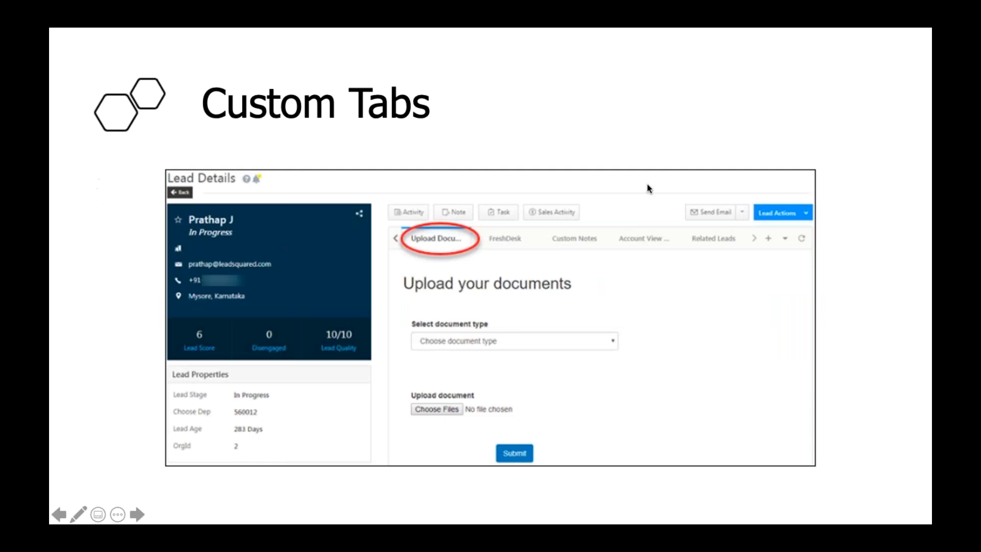